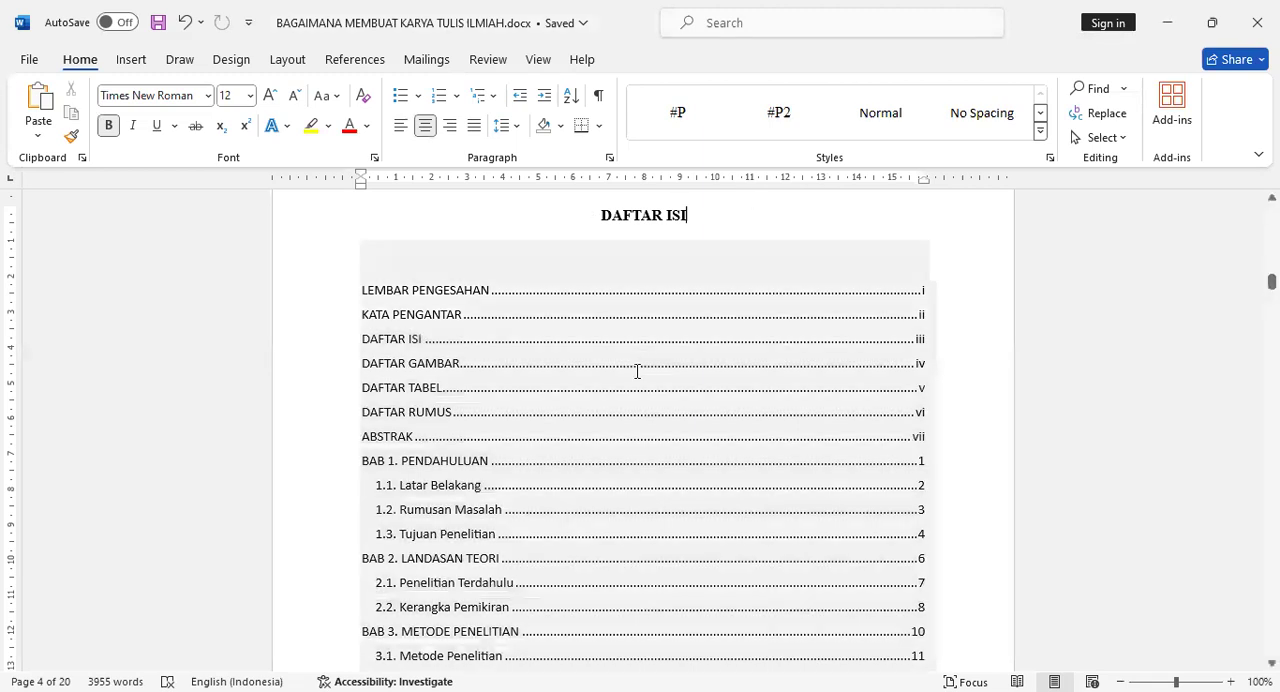
- Review the table of contents, the empty DAFTAR GAMBAR and DAFTAR TABEL pages, and the start of BAB 1
scroll(620, 360, "down", 3)
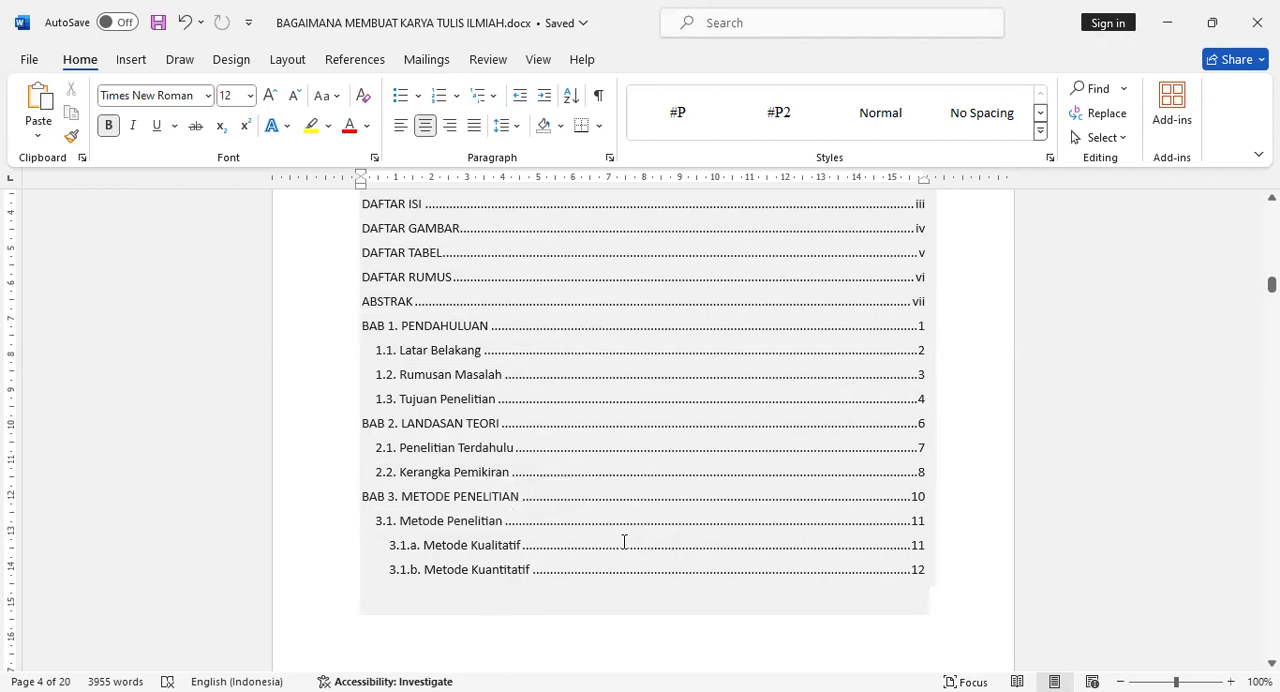
scroll(689, 431, "up", 1)
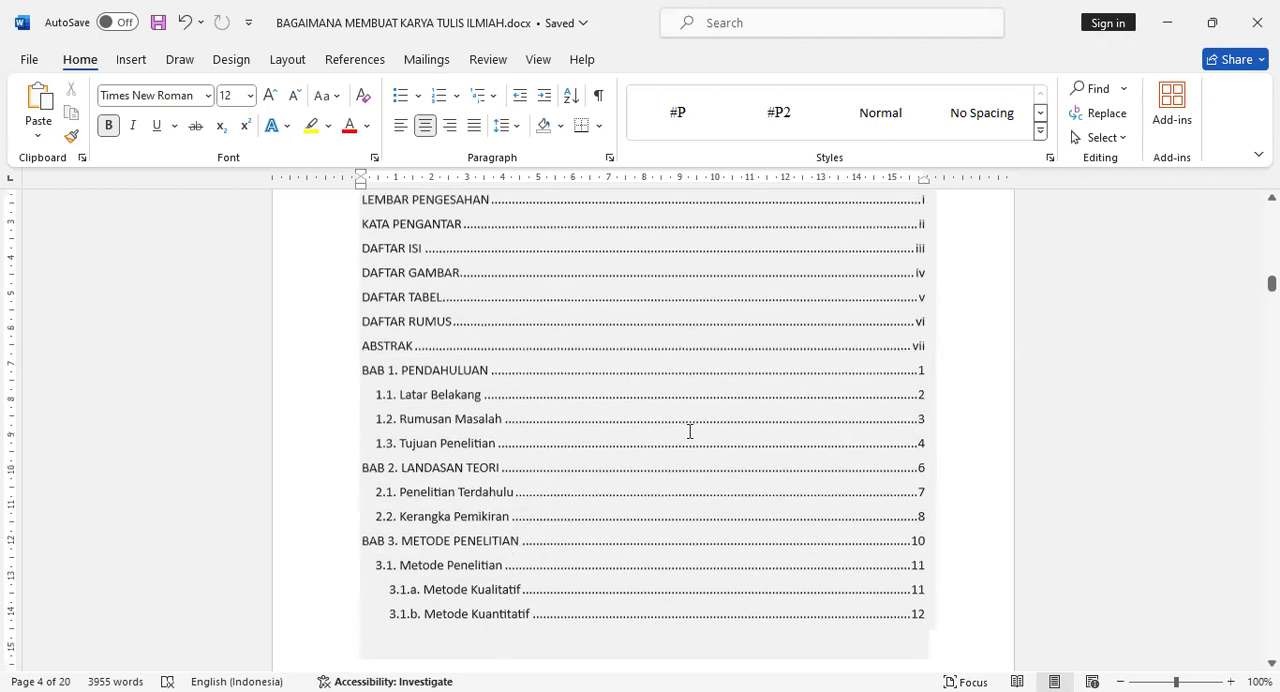
scroll(689, 431, "up", 1)
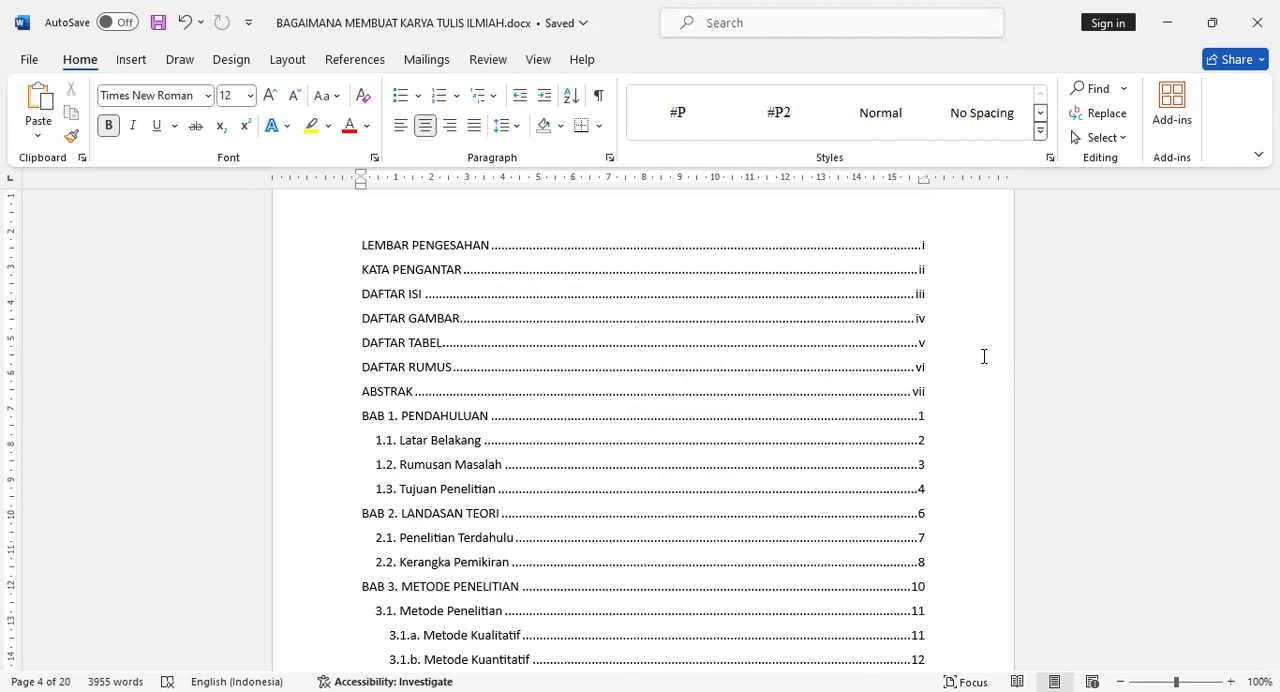
left_click(846, 281)
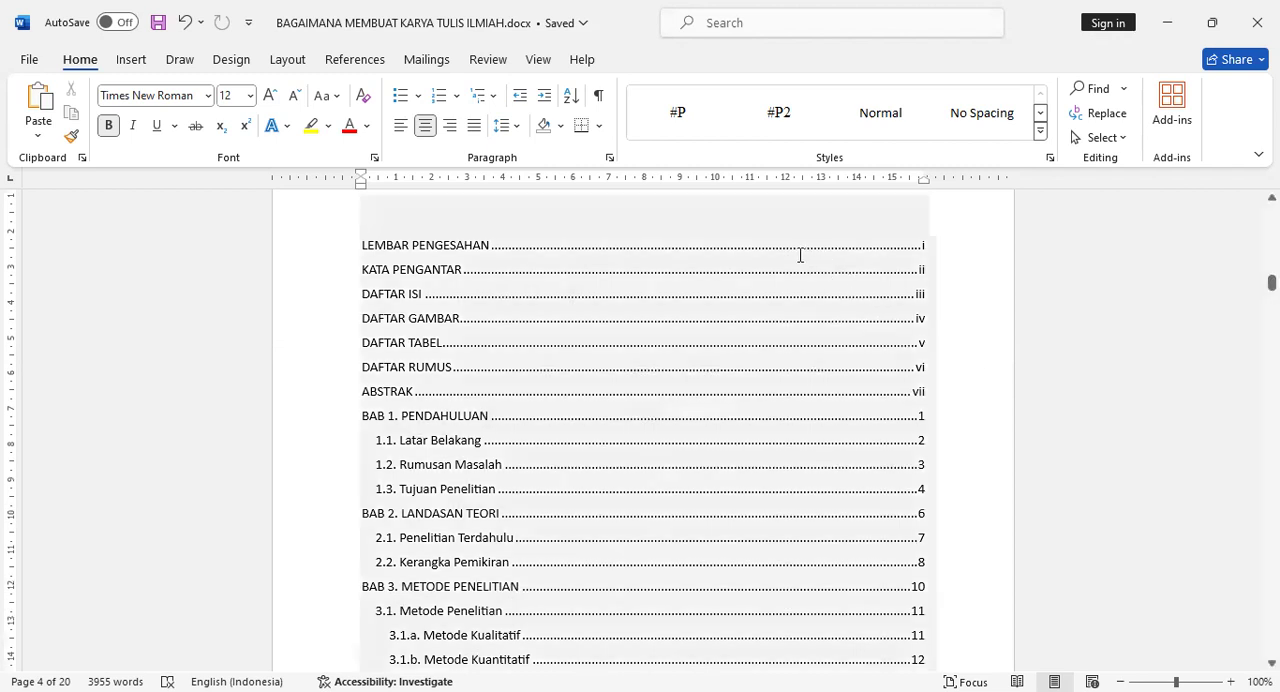
scroll(1004, 324, "down", 3)
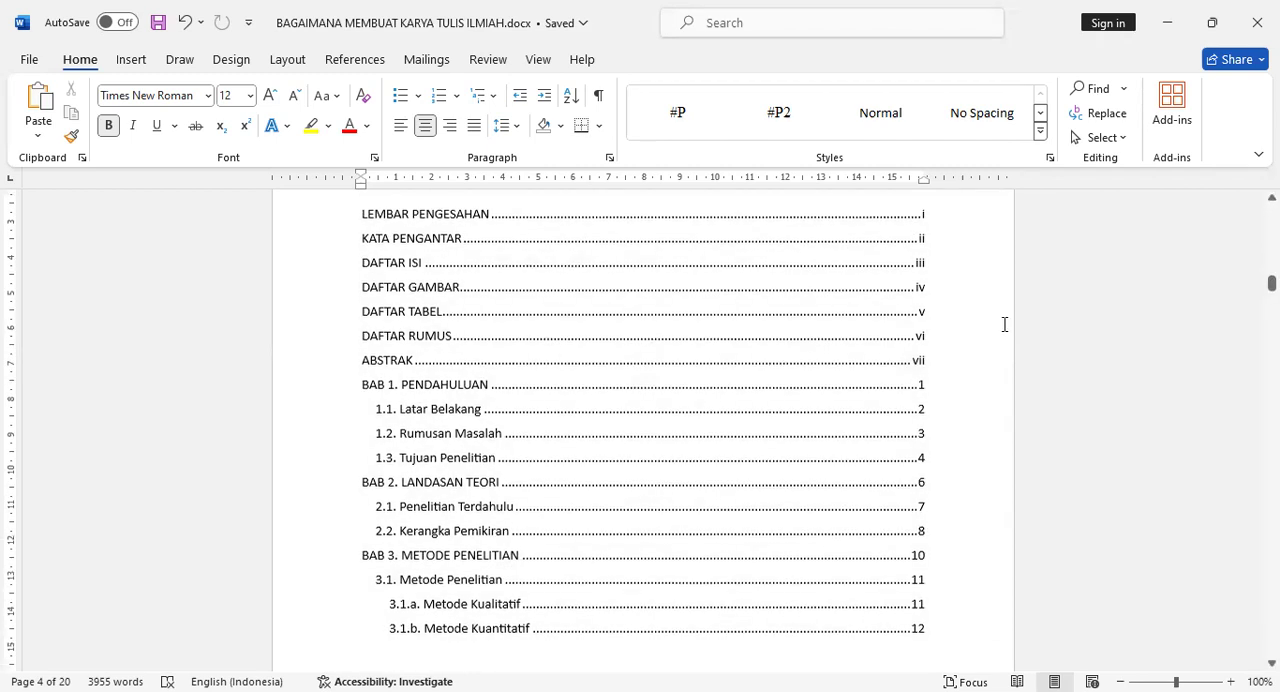
scroll(1004, 324, "down", 10)
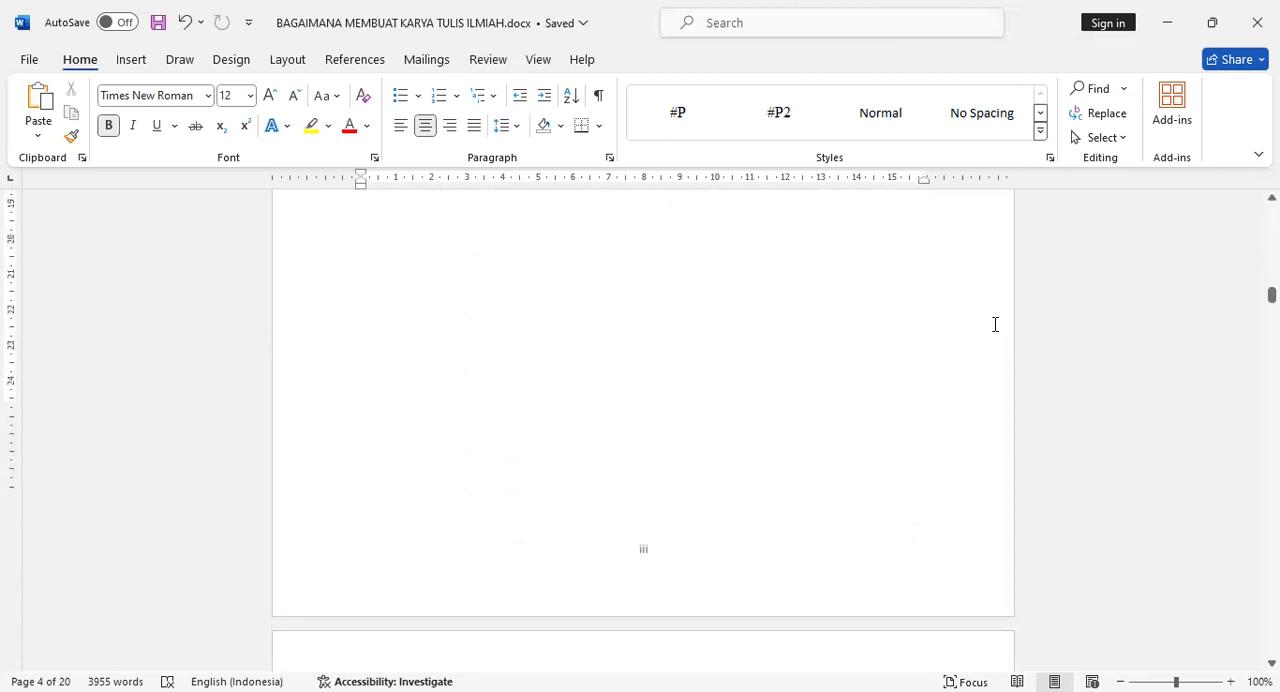
scroll(700, 440, "down", 1)
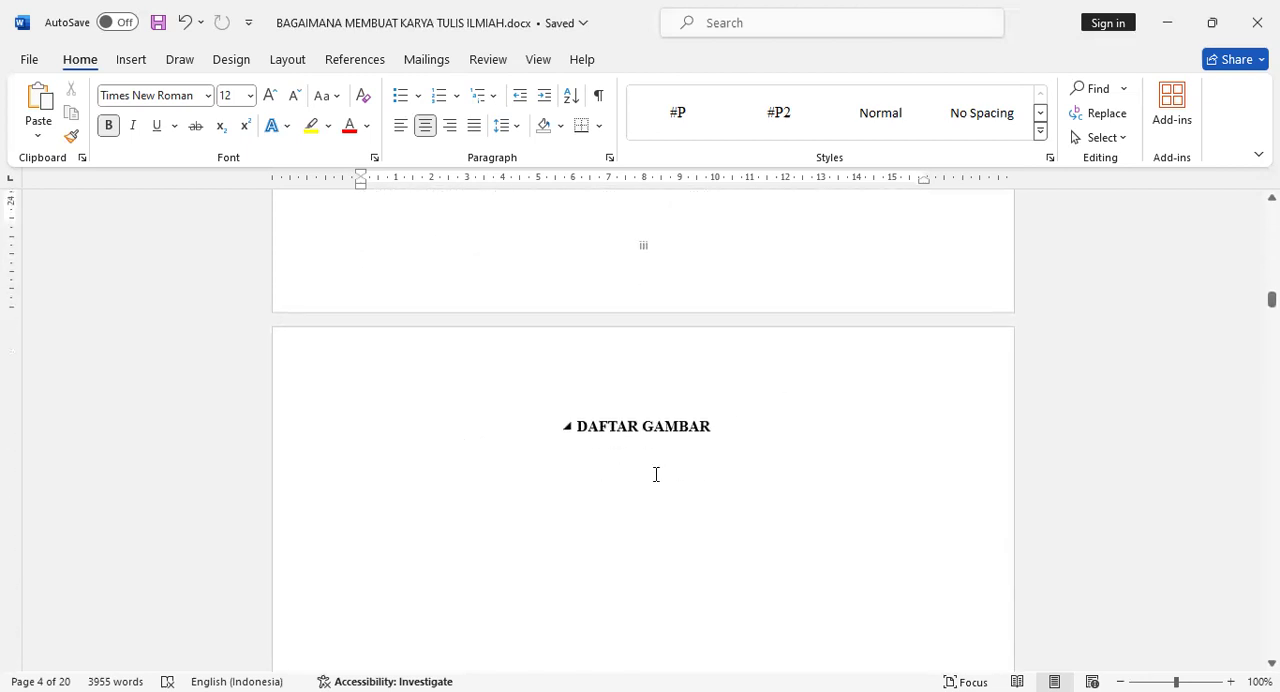
scroll(689, 442, "down", 20)
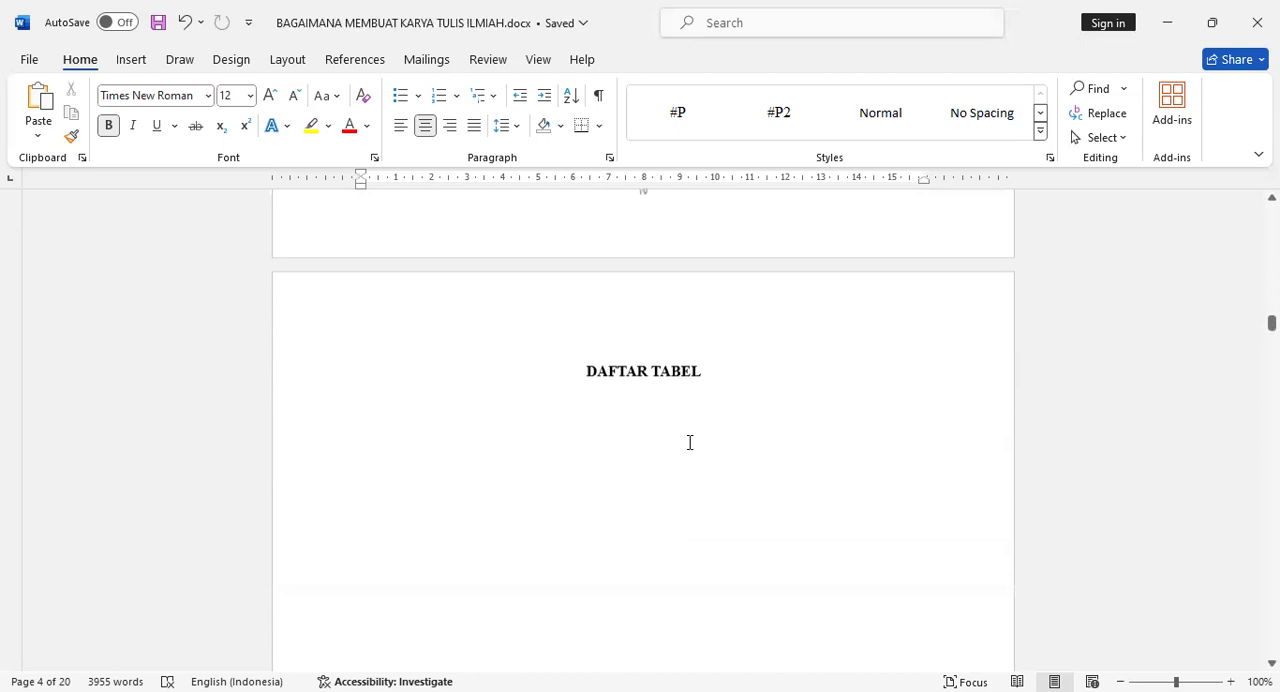
scroll(689, 442, "down", 20)
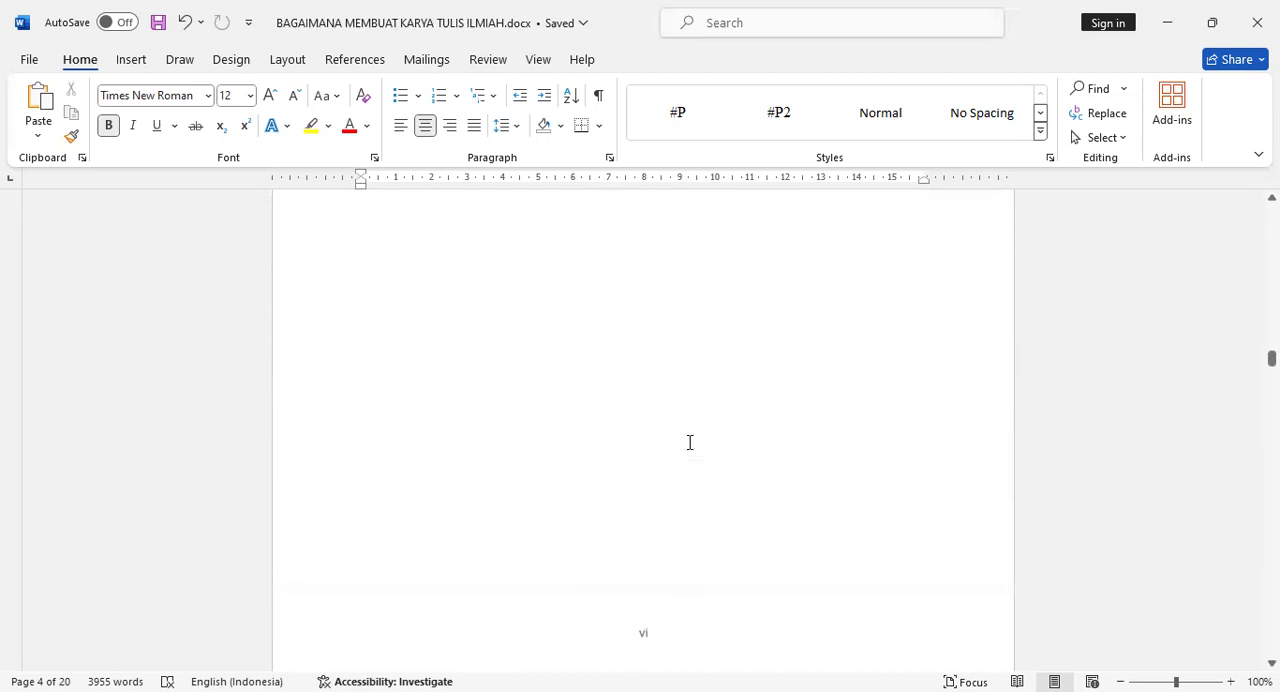
scroll(689, 442, "down", 20)
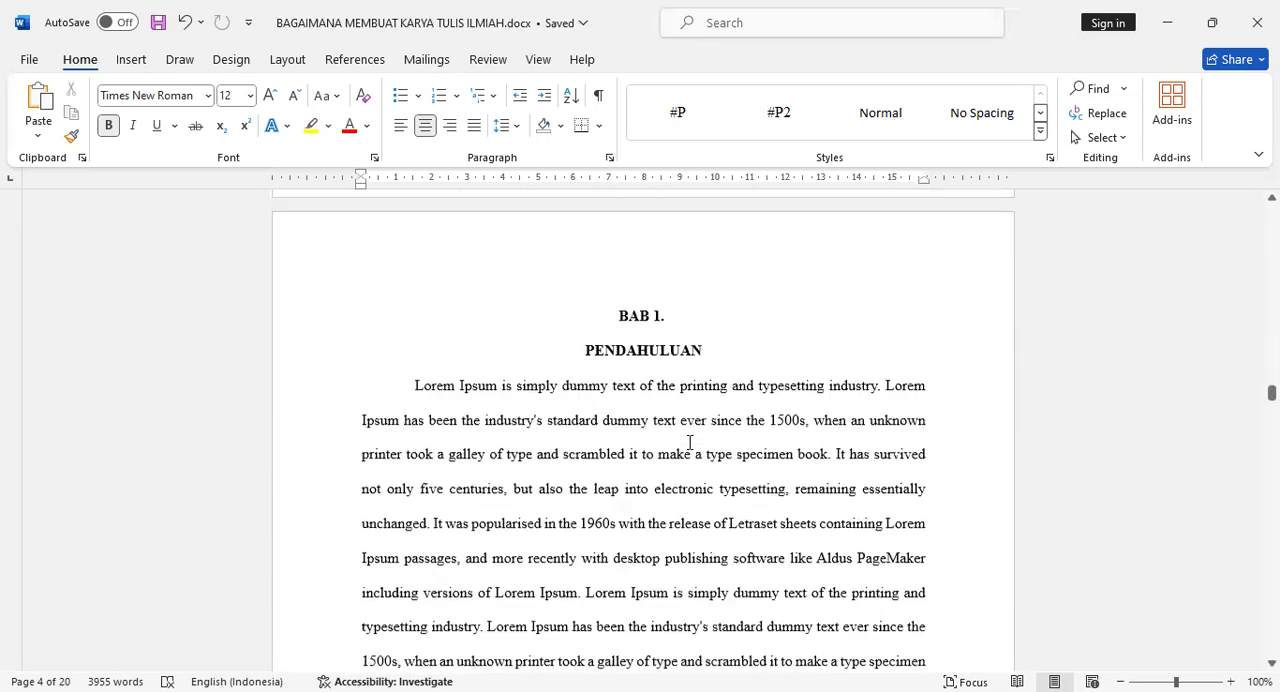
scroll(689, 442, "down", 10)
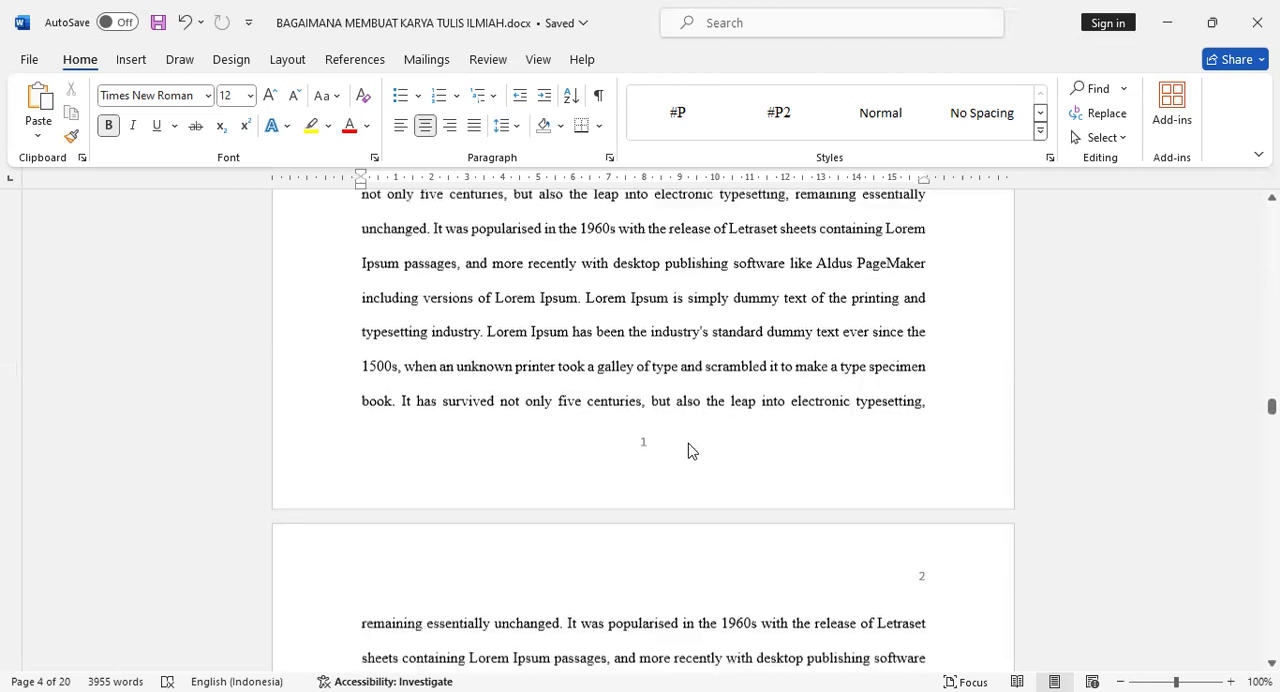
scroll(689, 442, "down", 5)
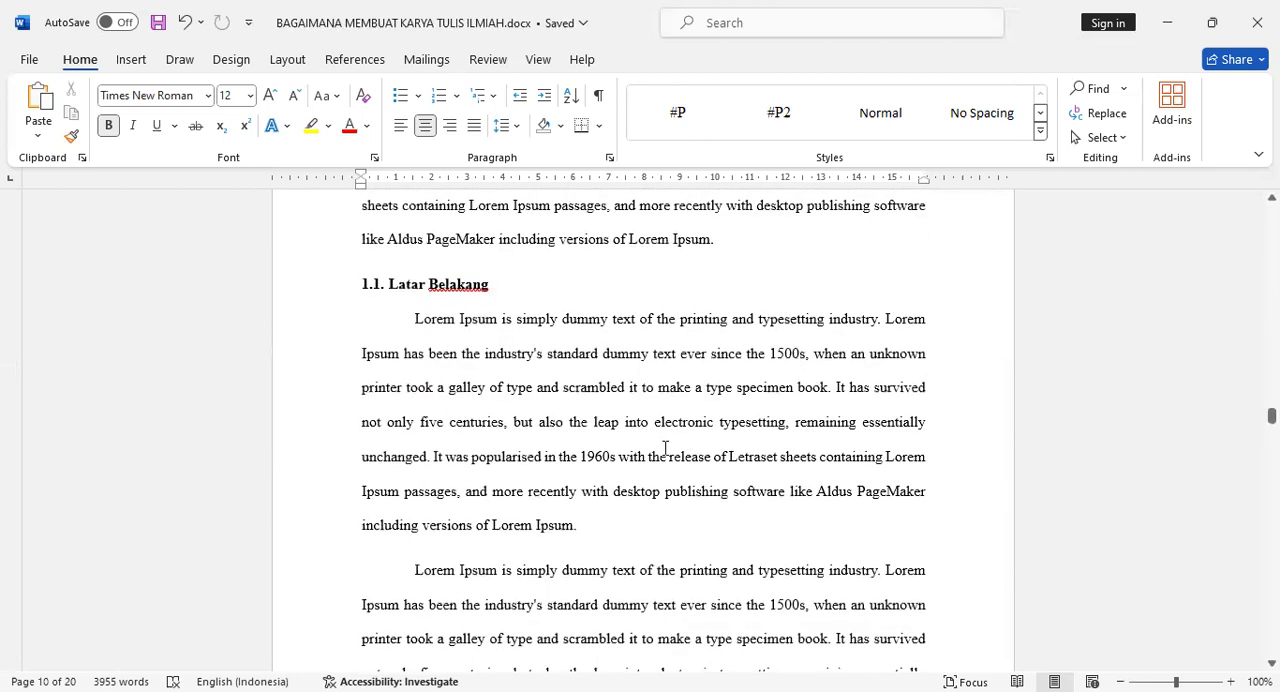
scroll(671, 467, "down", 5)
scroll(629, 334, "up", 4)
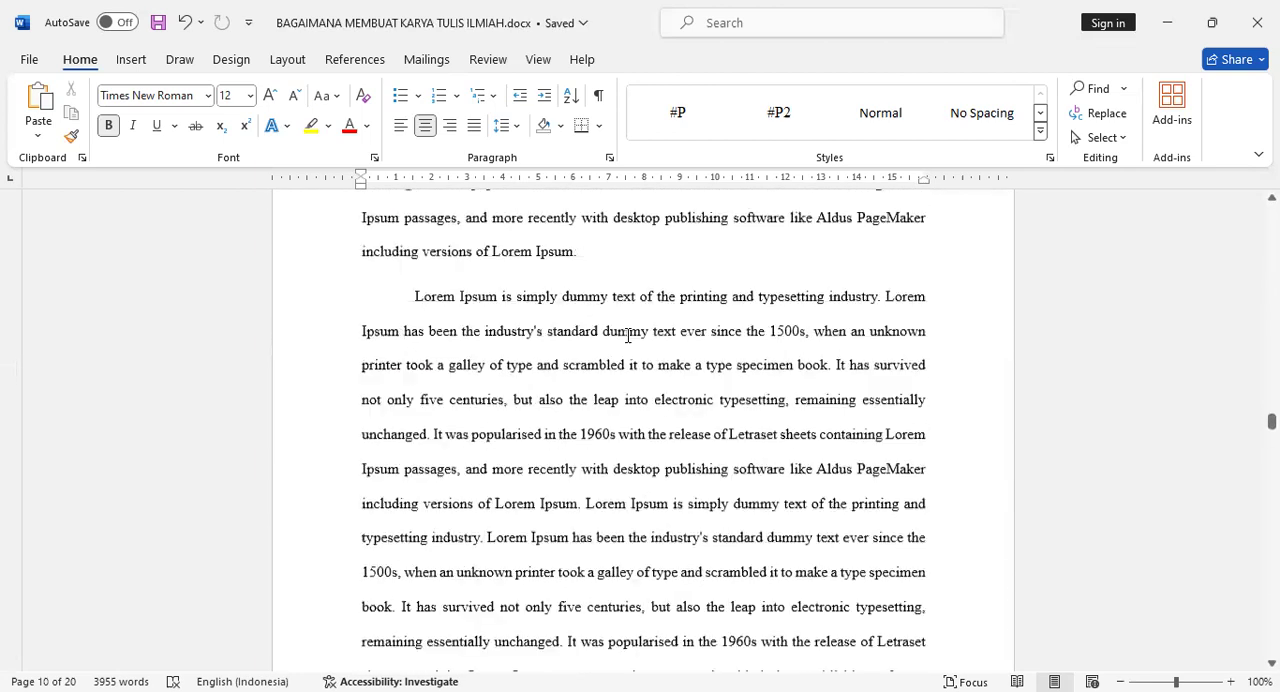
- Insert the picture flash disk.jpg on a new unindented line after the first paragraph of section 1.1. Latar Belakang
left_click(603, 436)
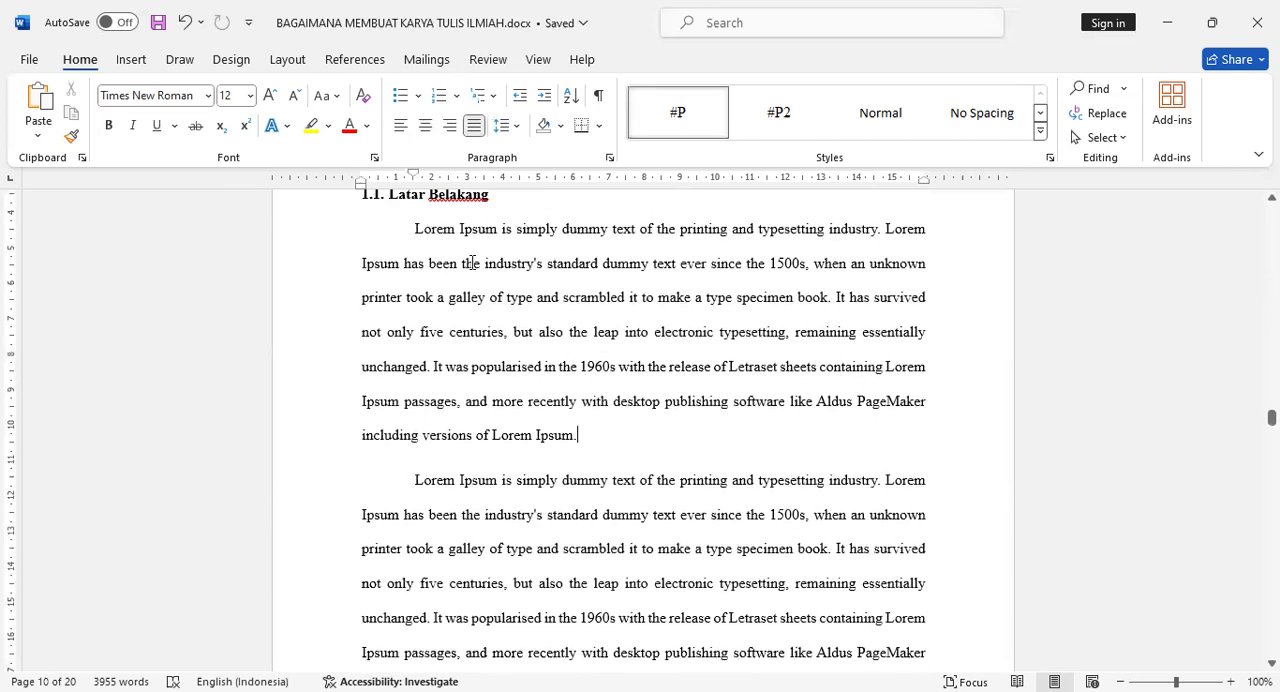
key("Return")
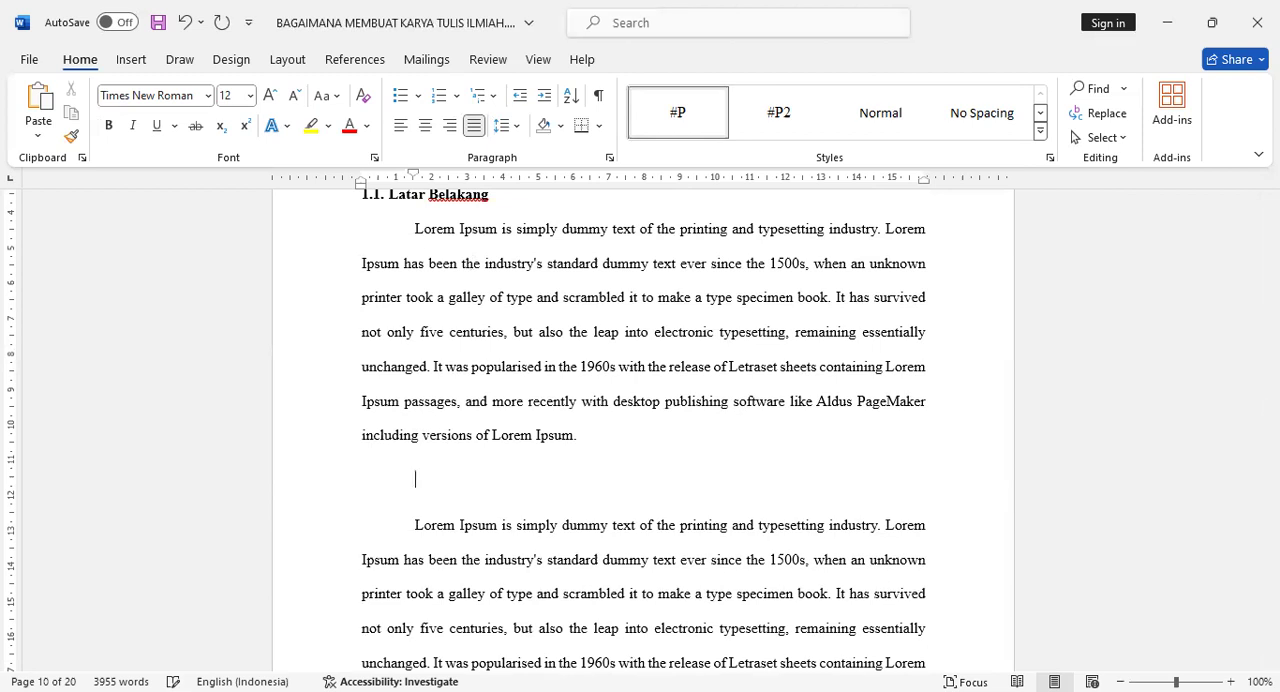
key("BackSpace")
left_click(131, 60)
left_click(204, 134)
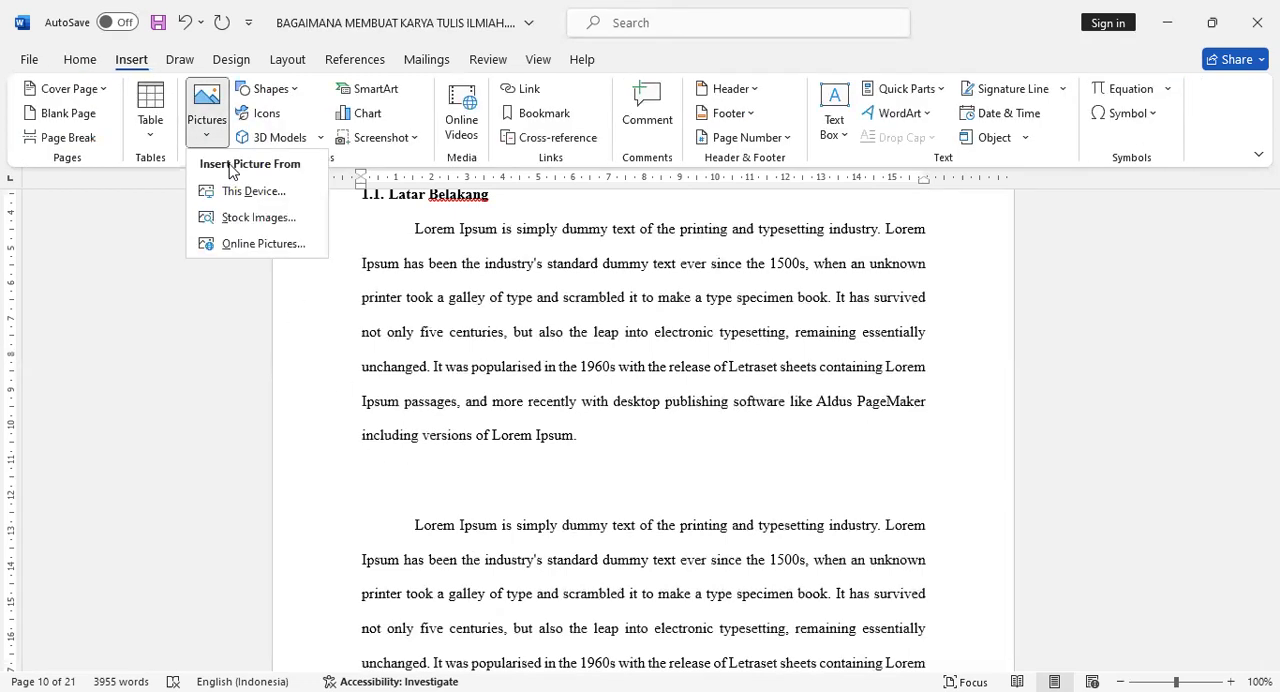
left_click(252, 191)
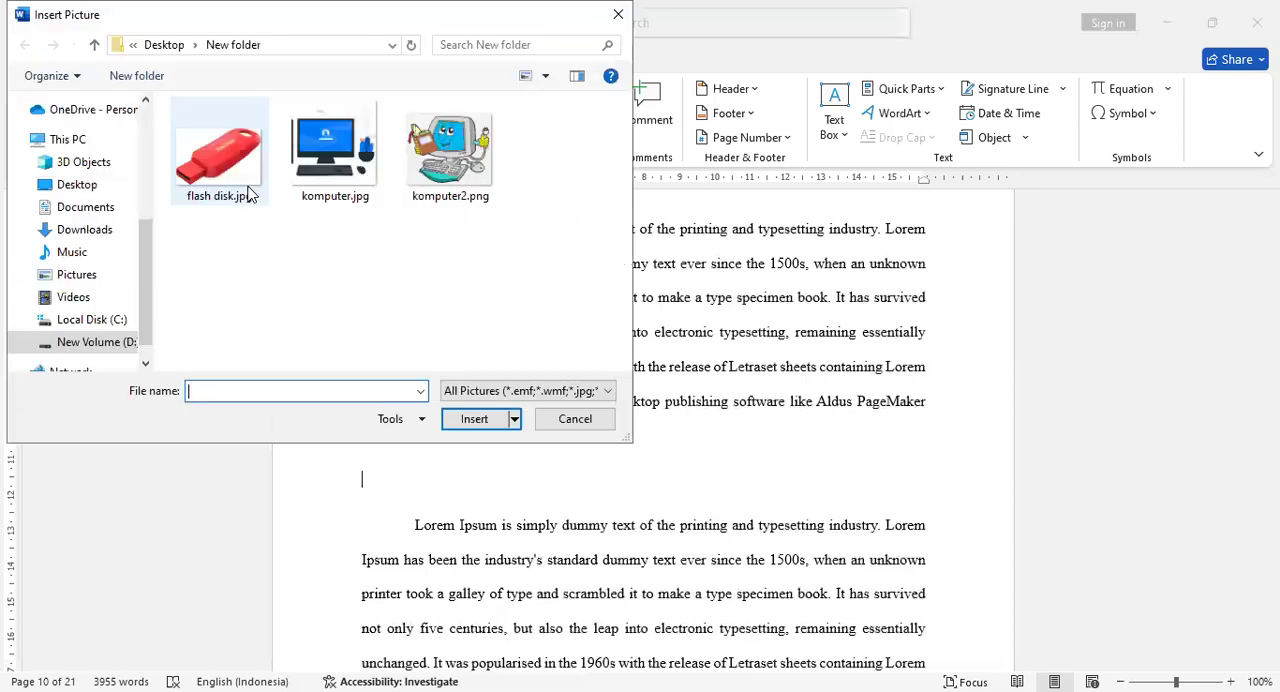
left_click(228, 168)
left_click(468, 419)
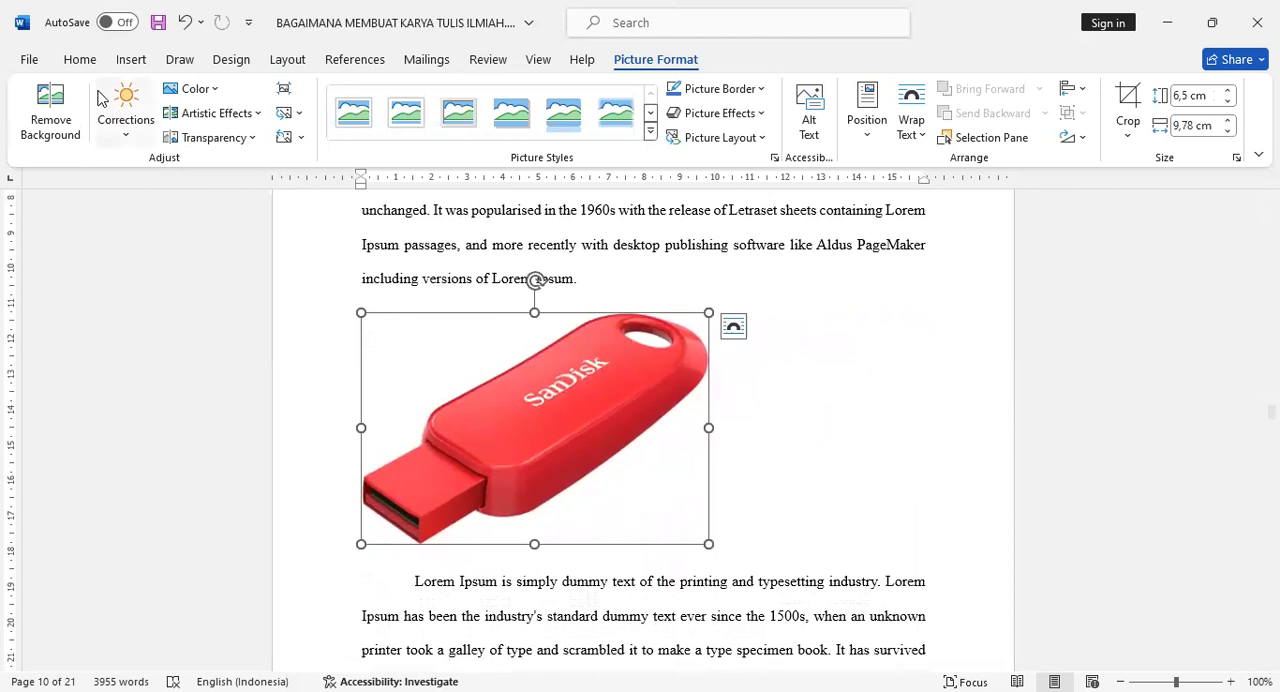
- Center the inserted flash drive picture horizontally between the page margins
left_click(80, 60)
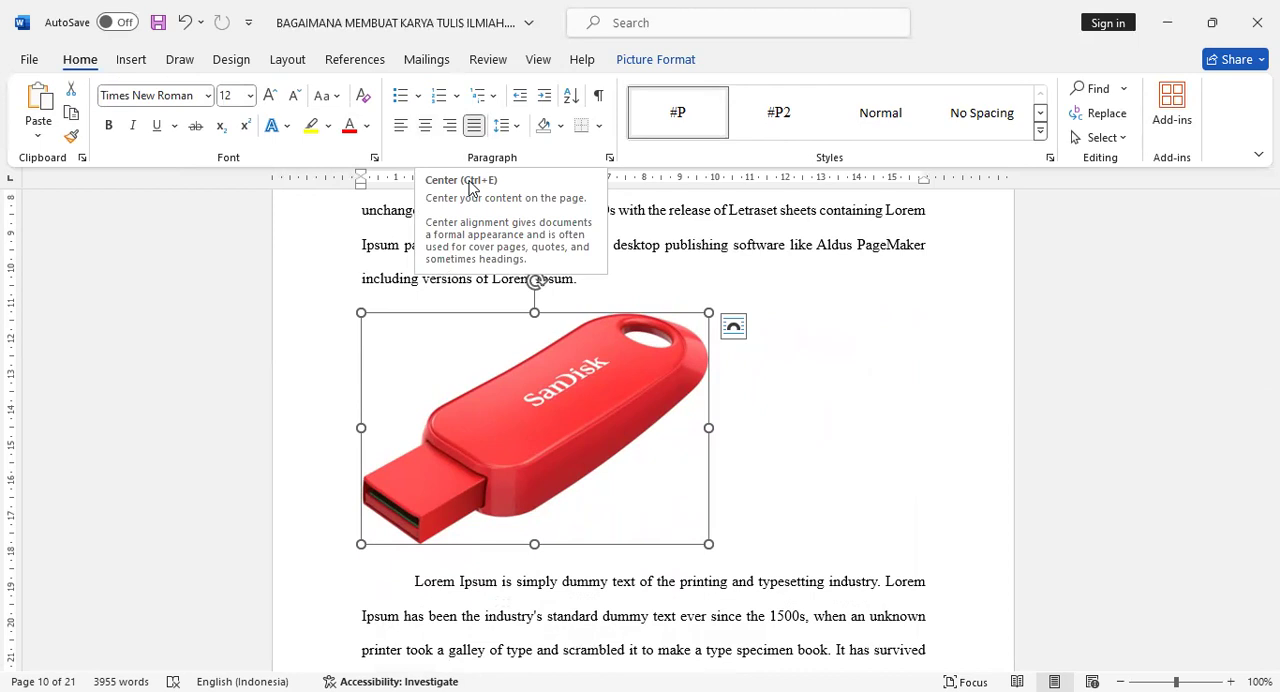
key("ctrl+e")
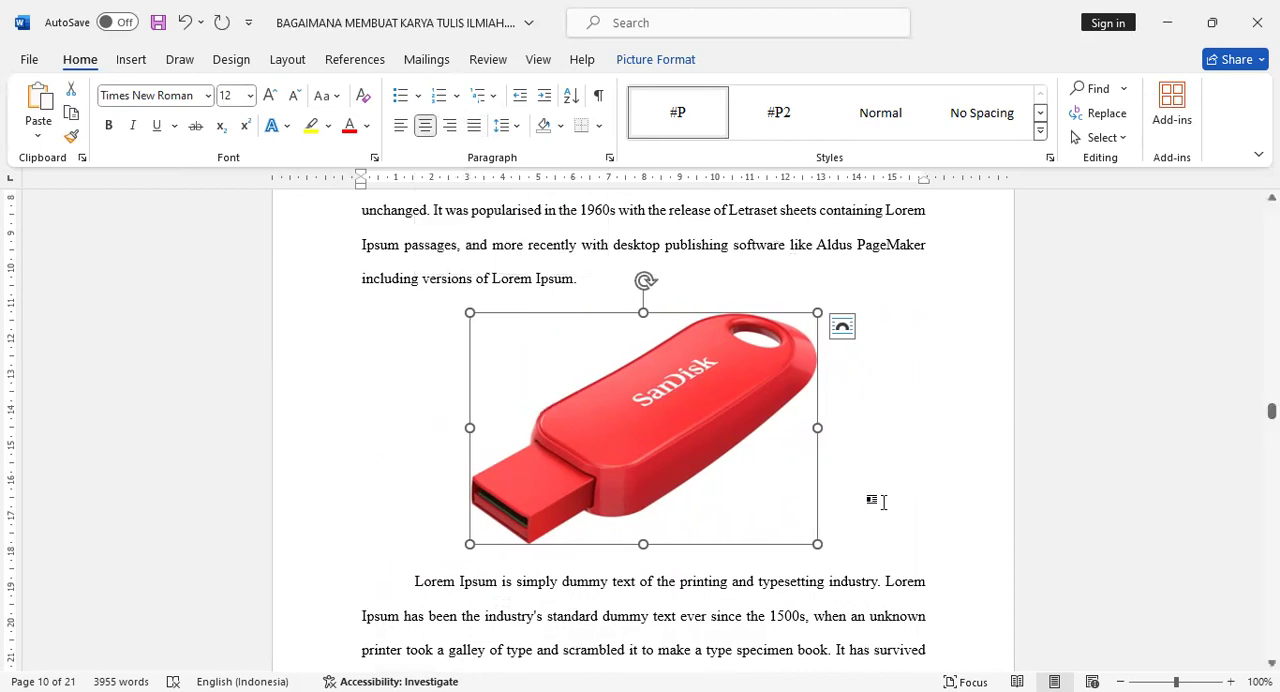
left_click(866, 541)
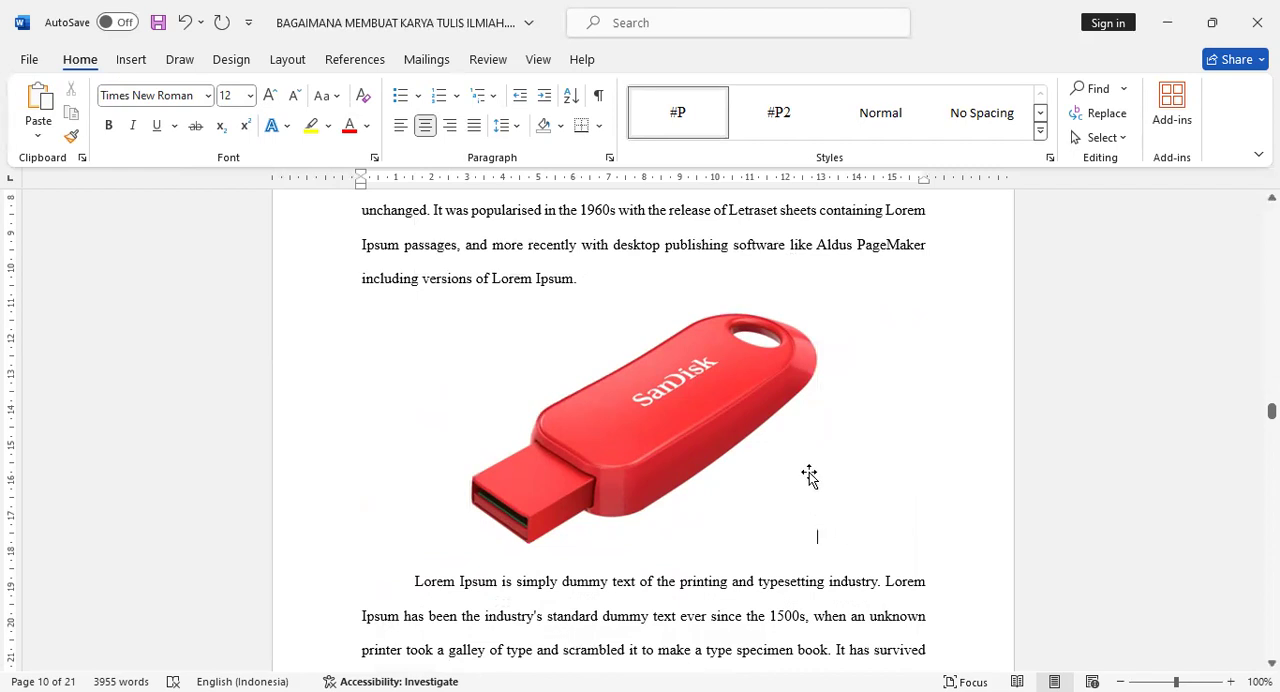
- Start a caption for the flash drive picture and create a new caption label named Gambar
left_click(676, 414)
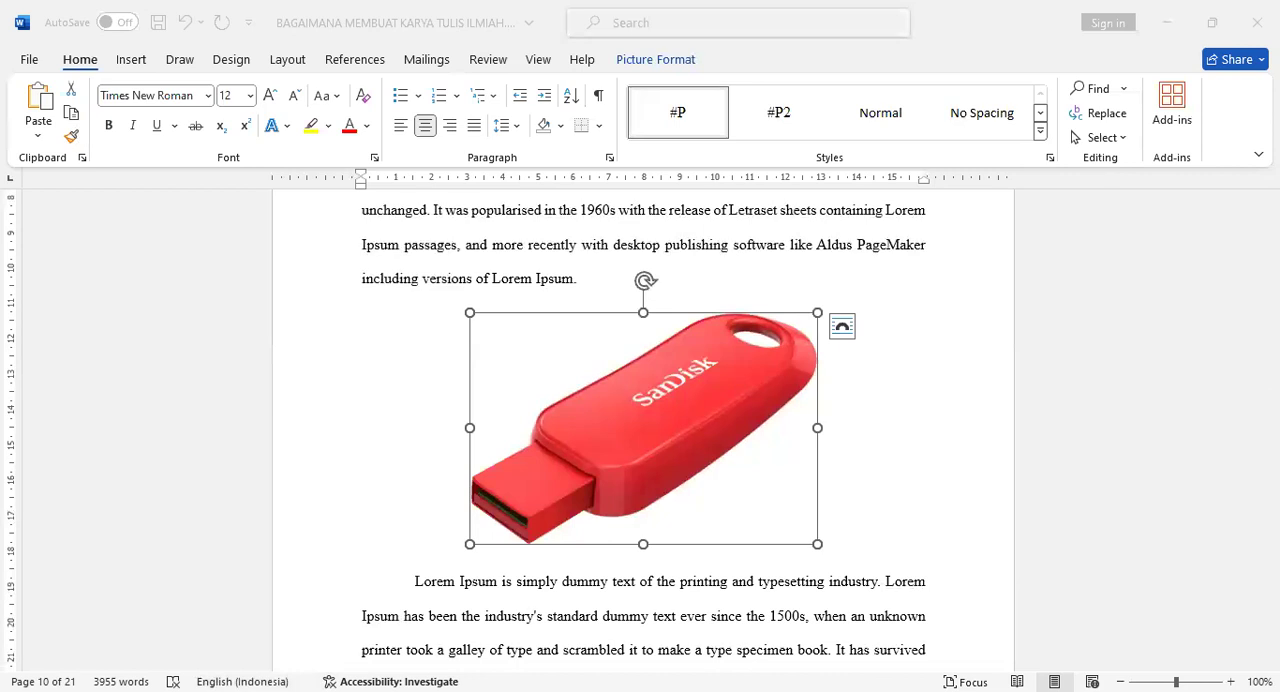
left_click(708, 299)
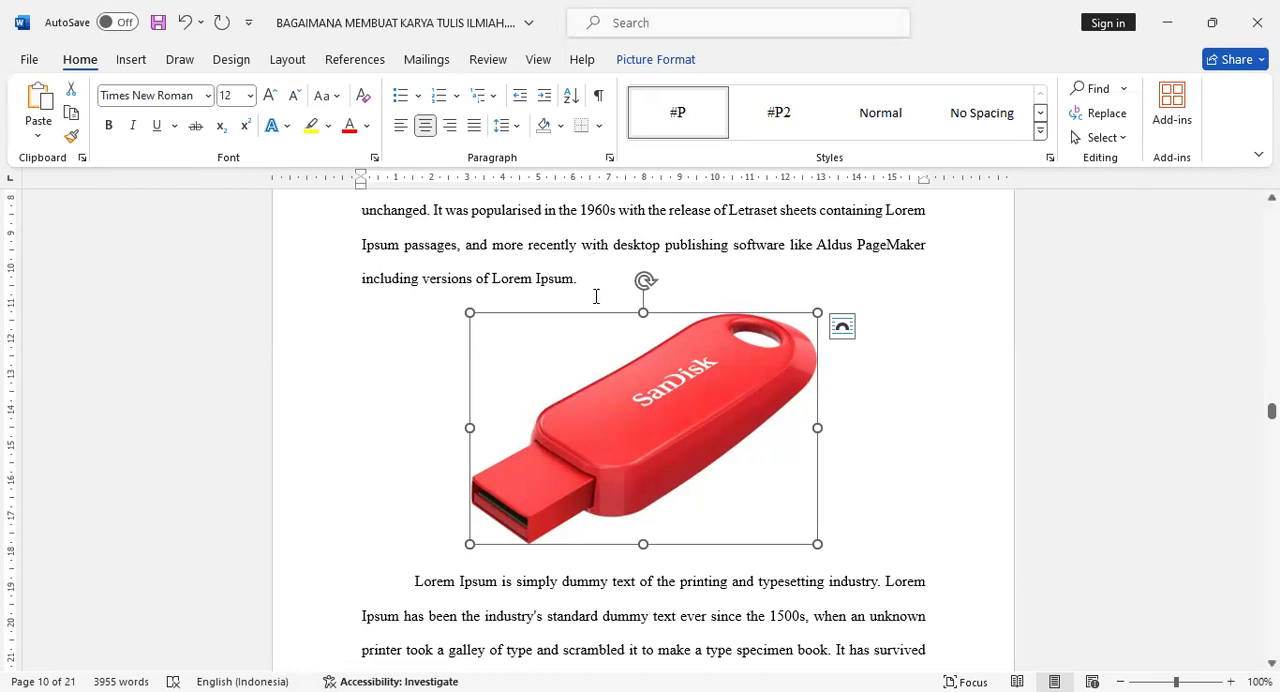
scroll(631, 380, "down", 1)
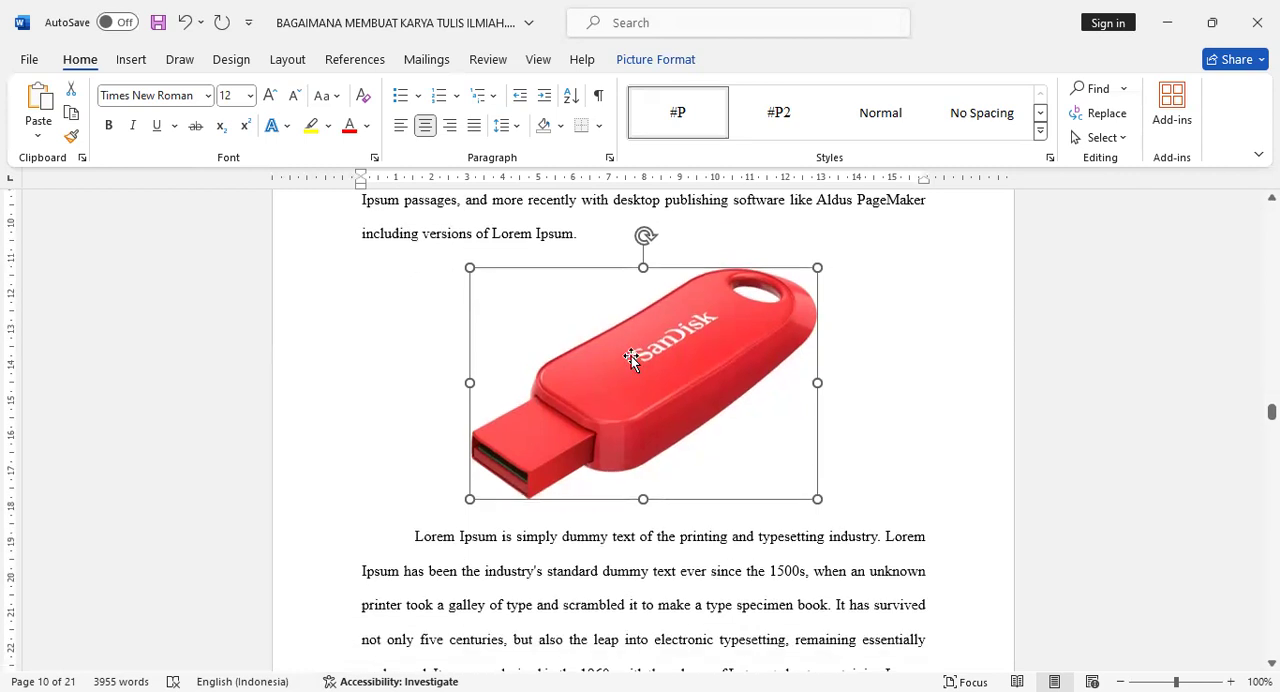
right_click(631, 339)
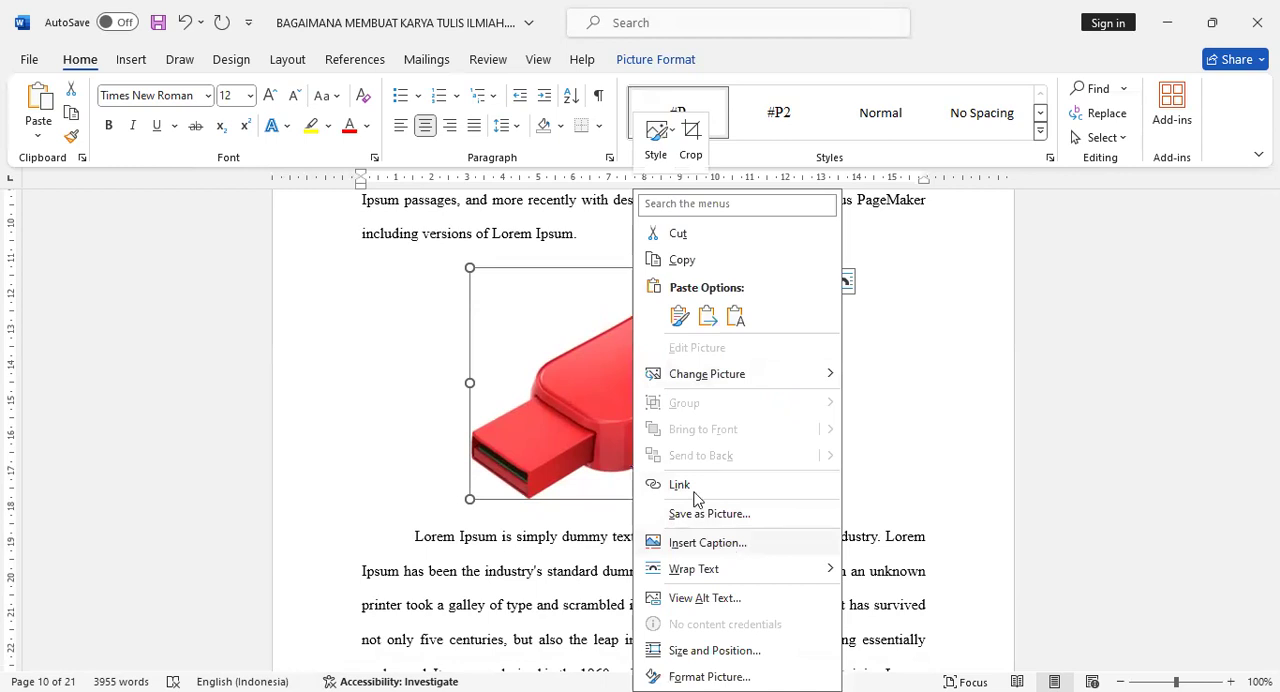
left_click(540, 348)
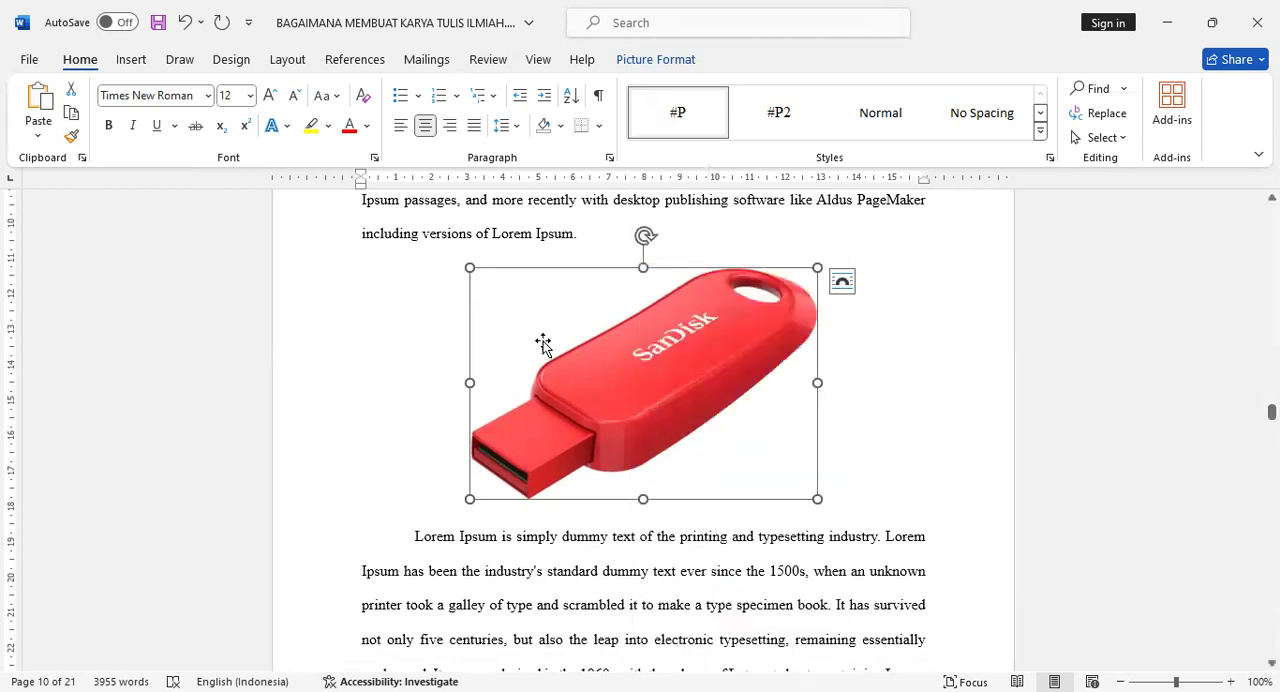
left_click(352, 62)
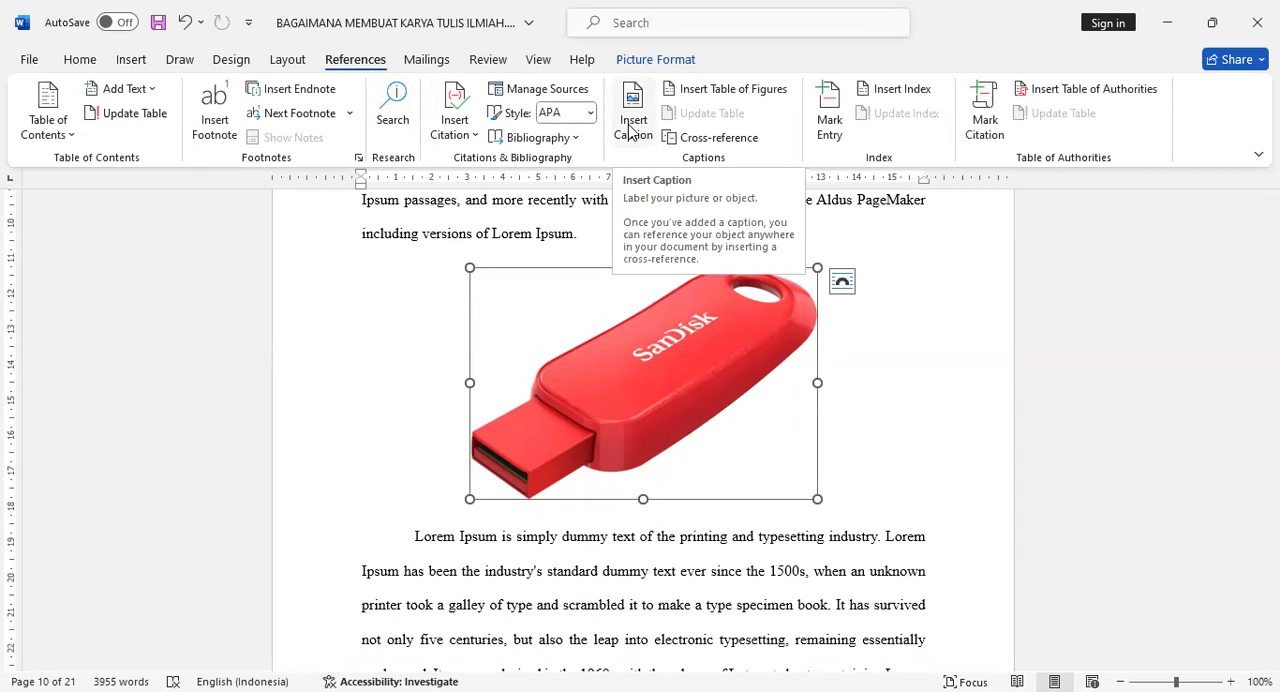
left_click(632, 124)
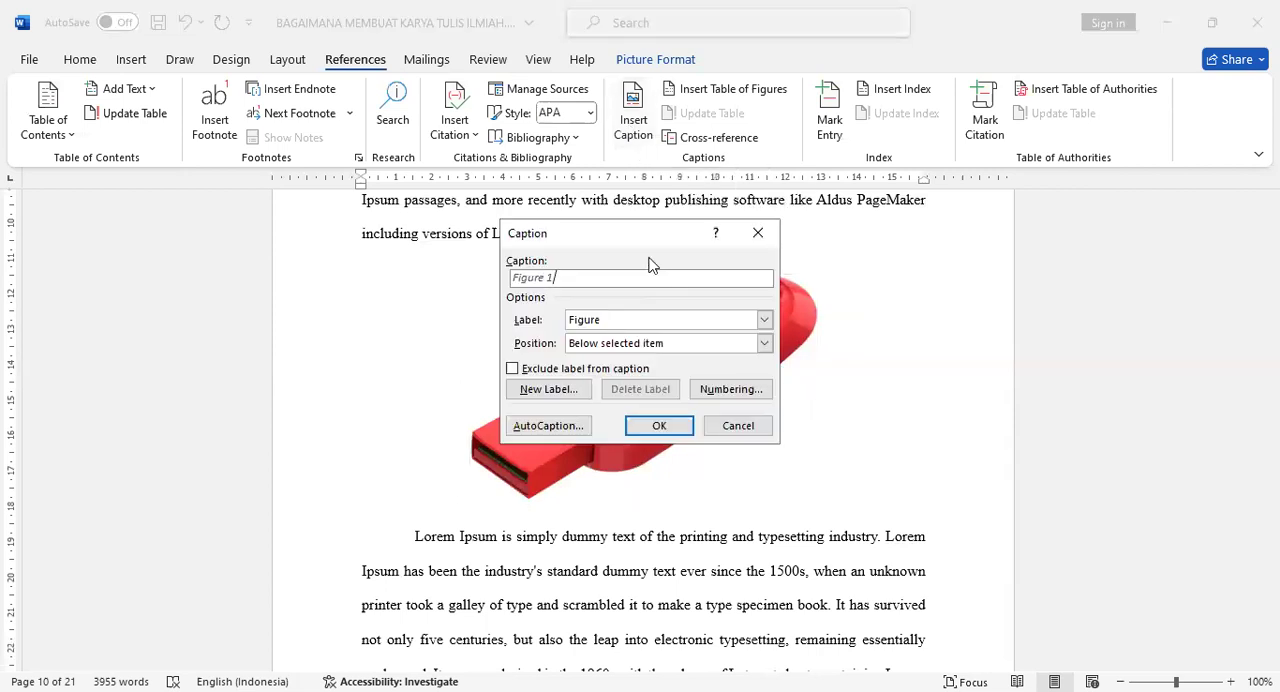
left_click(647, 320)
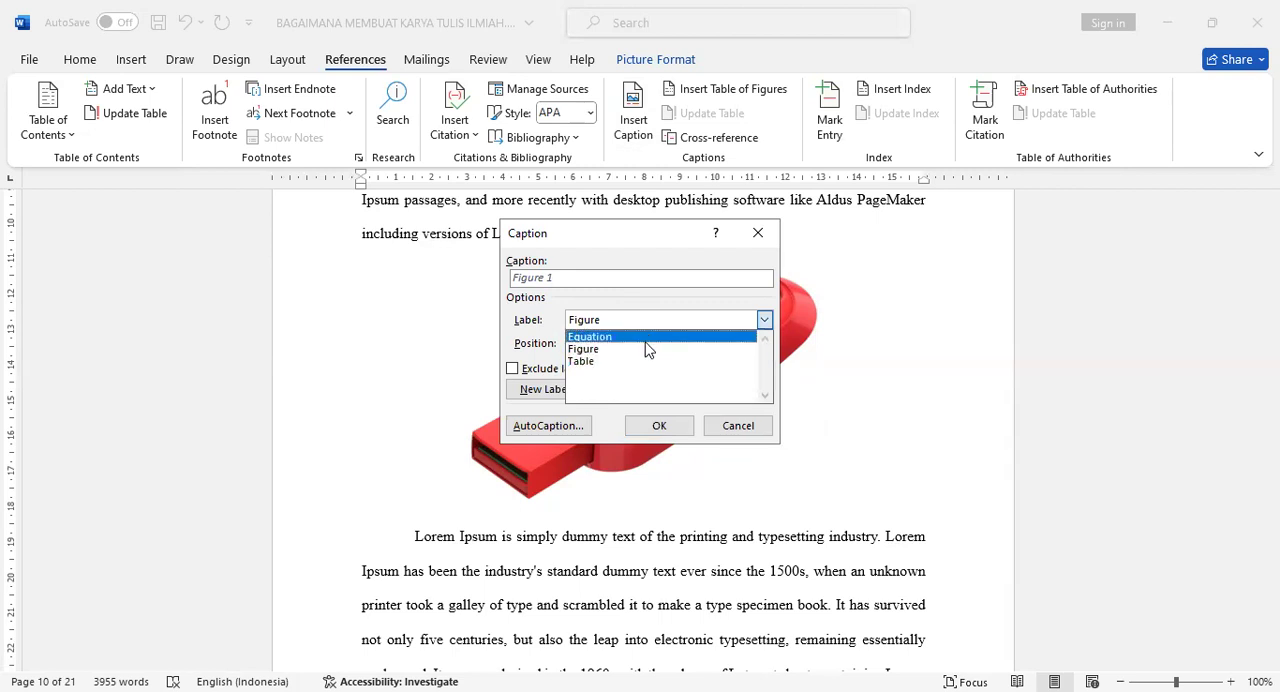
left_click(556, 327)
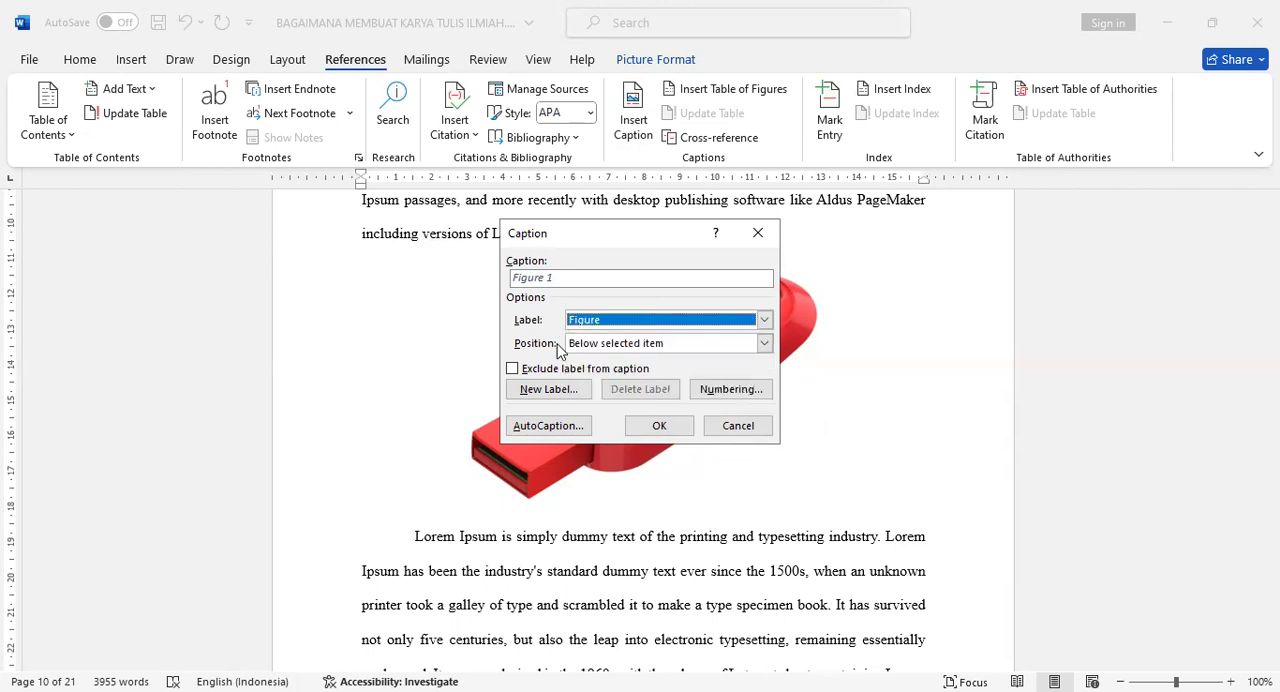
left_click(548, 389)
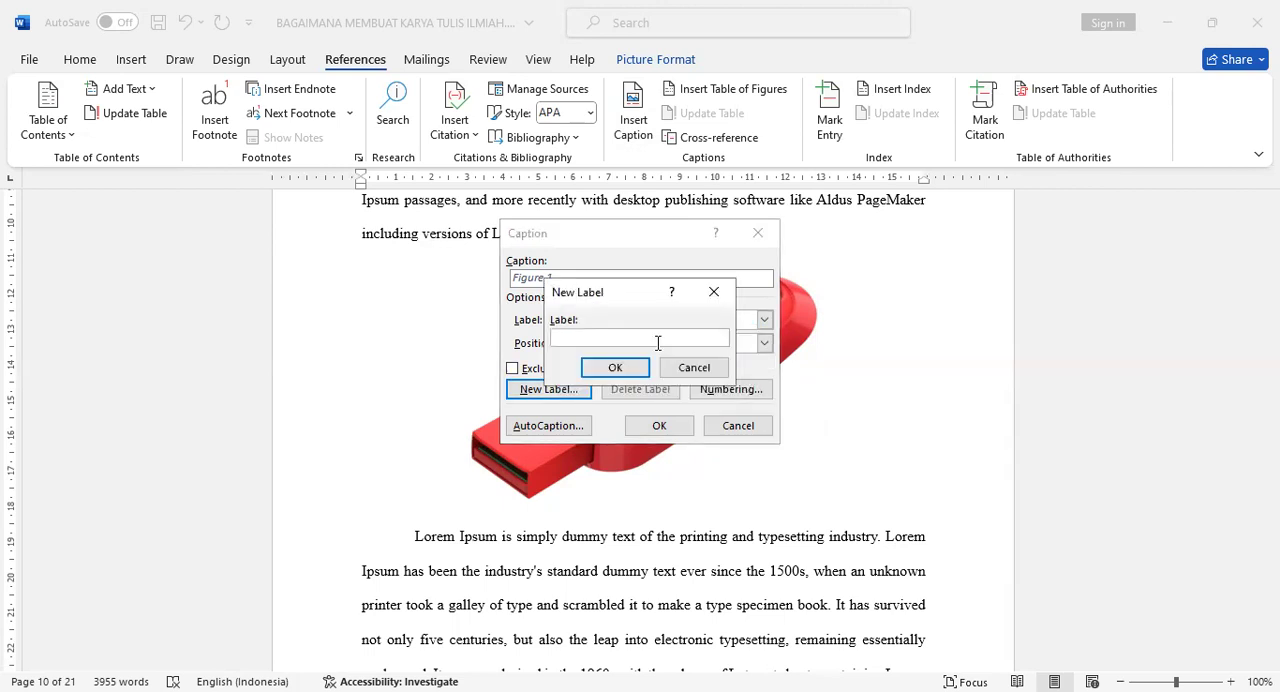
type("Gambar")
left_click(615, 368)
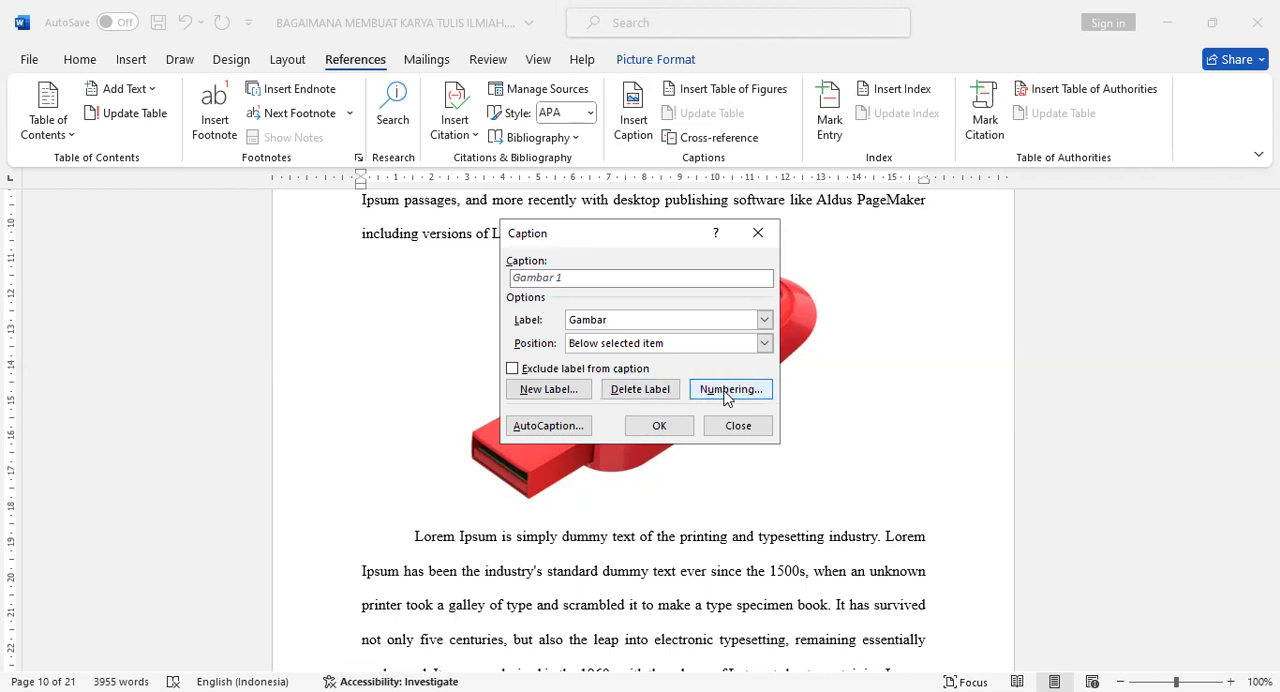
- Set the Gambar caption numbering to include the Heading 1 chapter number with a period separator, and insert the caption below the flash drive picture
left_click(728, 396)
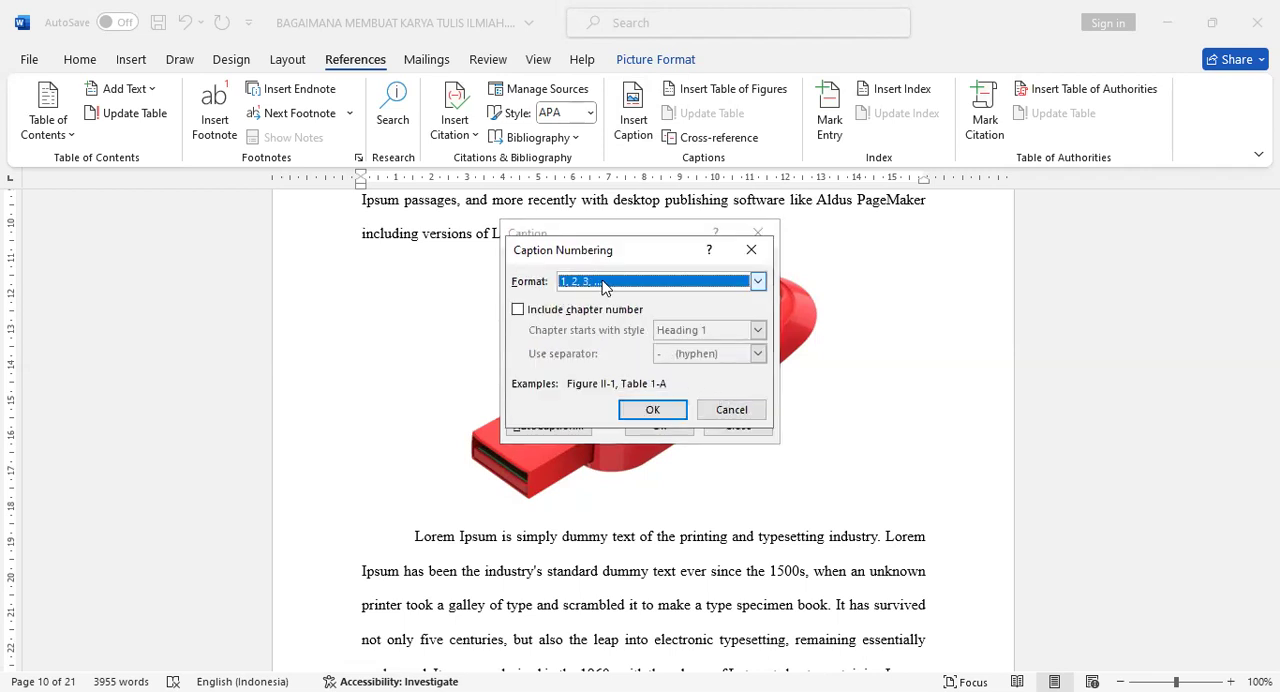
left_click(538, 314)
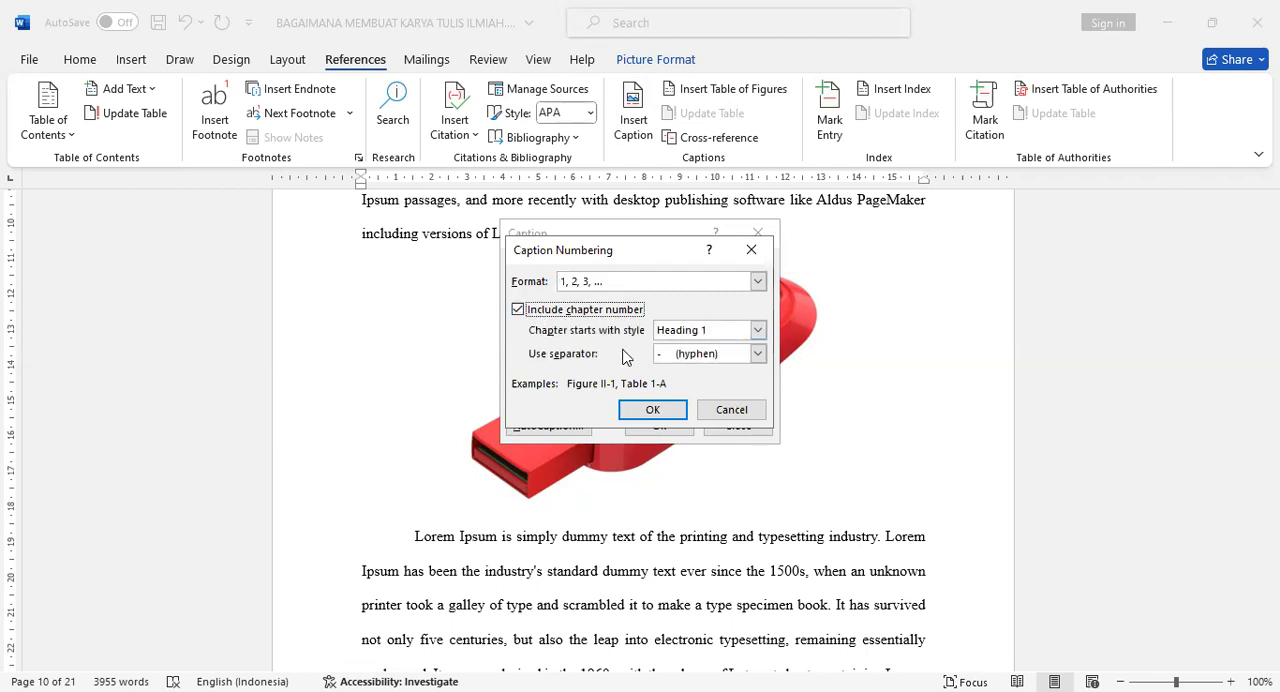
left_click(700, 354)
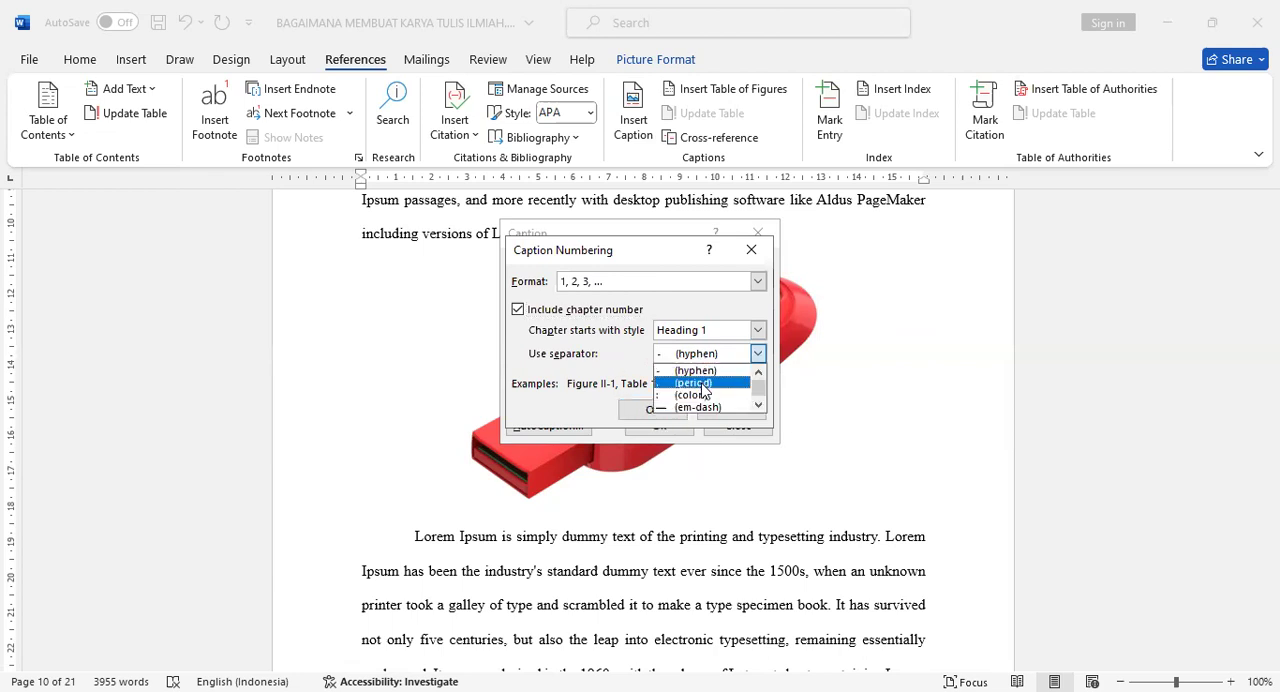
left_click(702, 383)
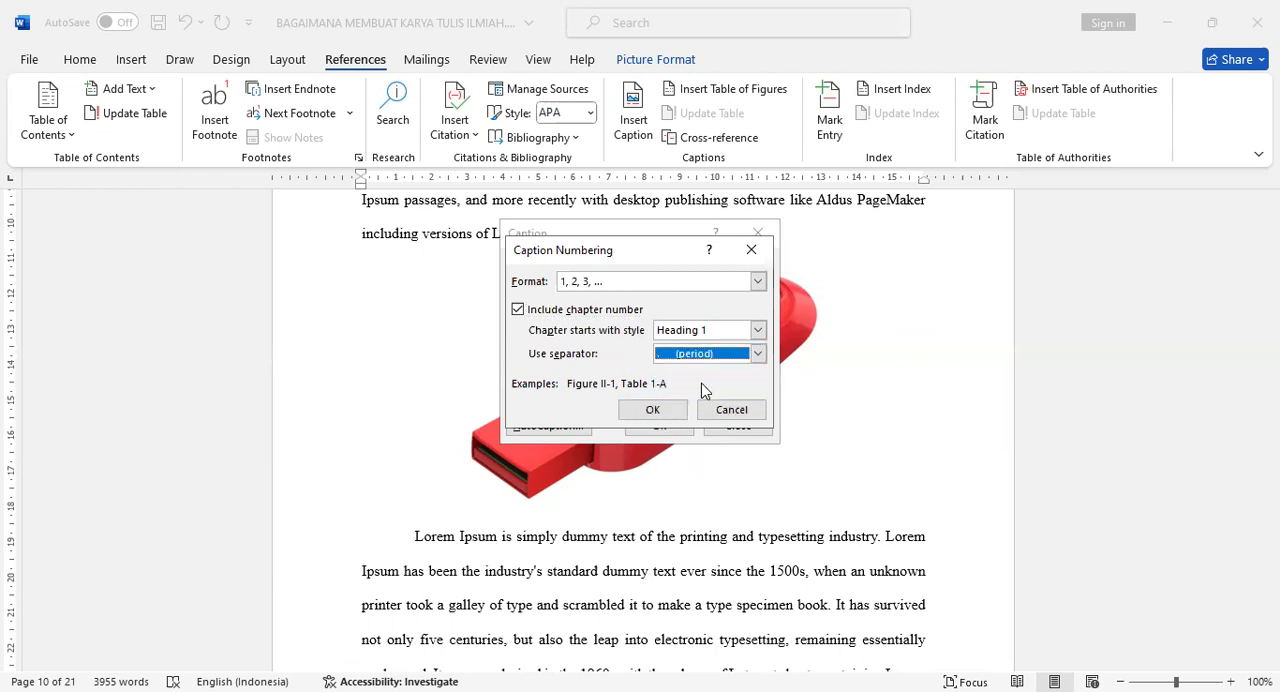
left_click(670, 412)
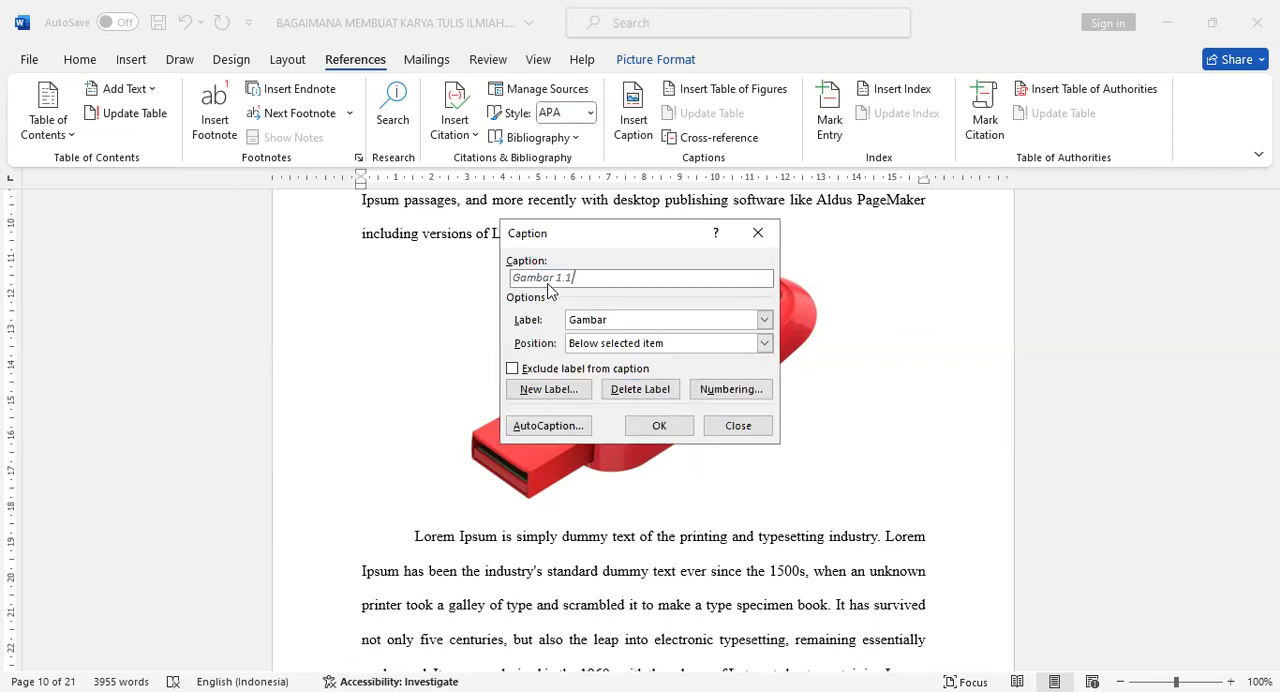
left_click(659, 427)
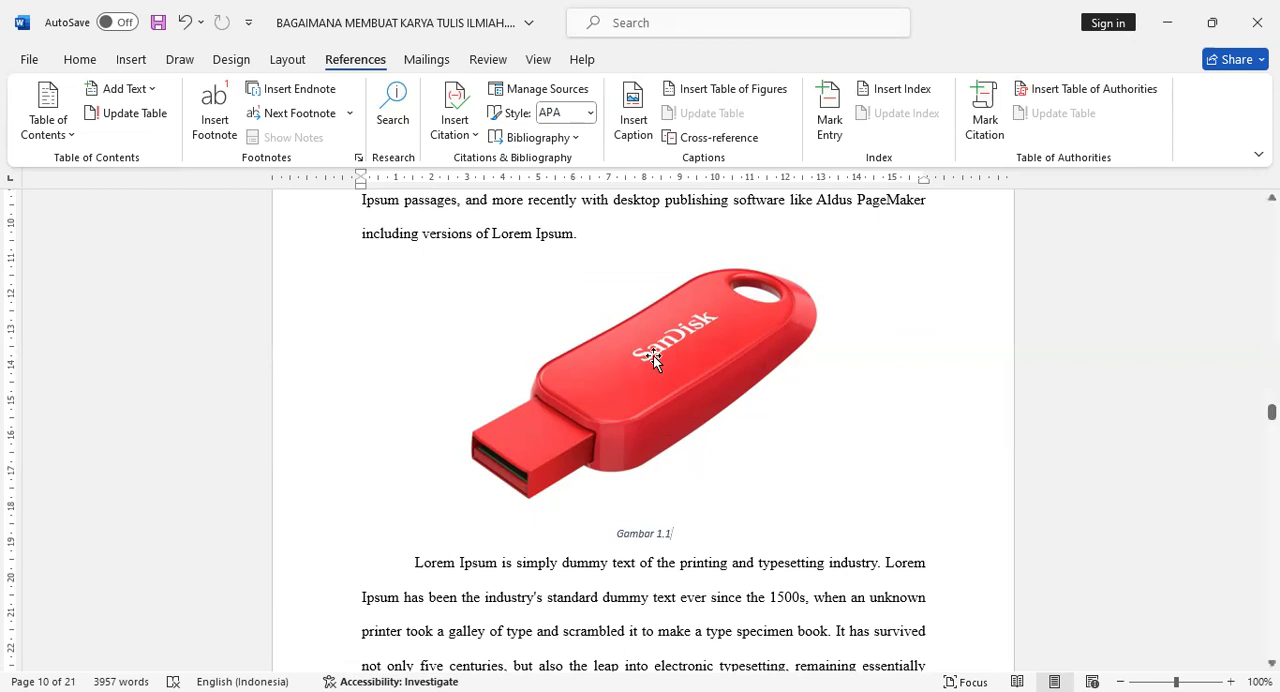
- Add the description "Gambar Flash Disk" after the caption number below the flash drive picture
type("Ga")
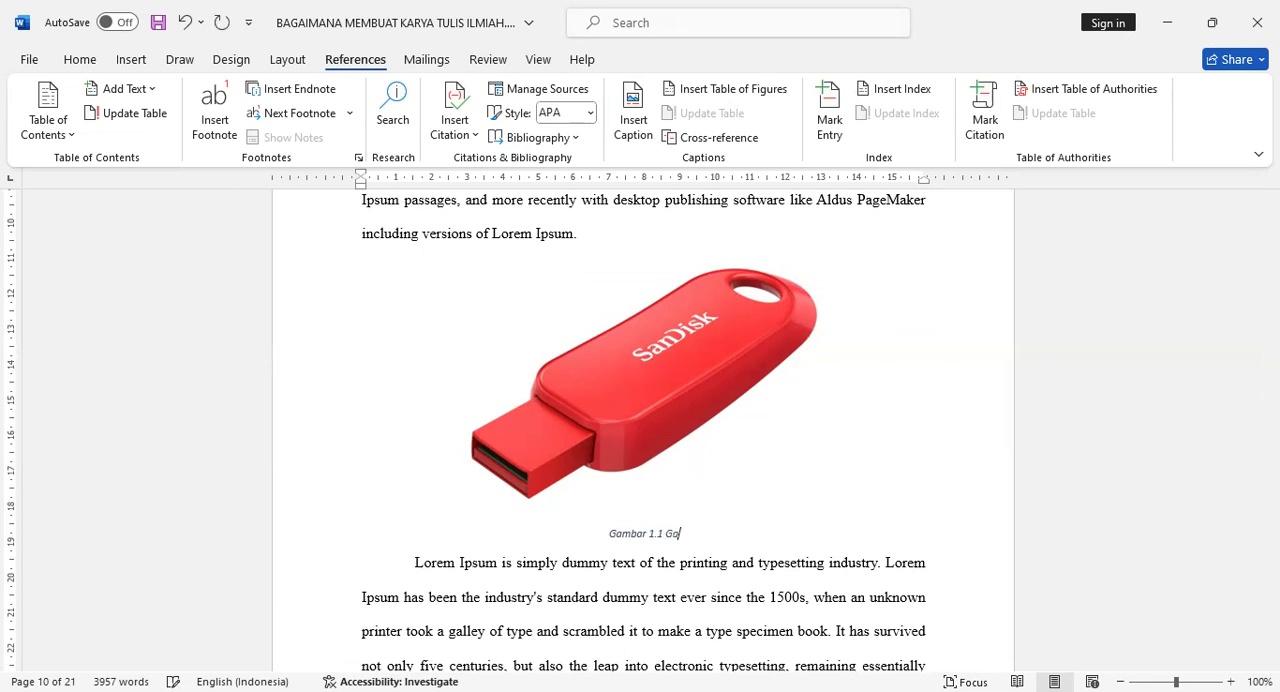
type("mbar Flash Disk")
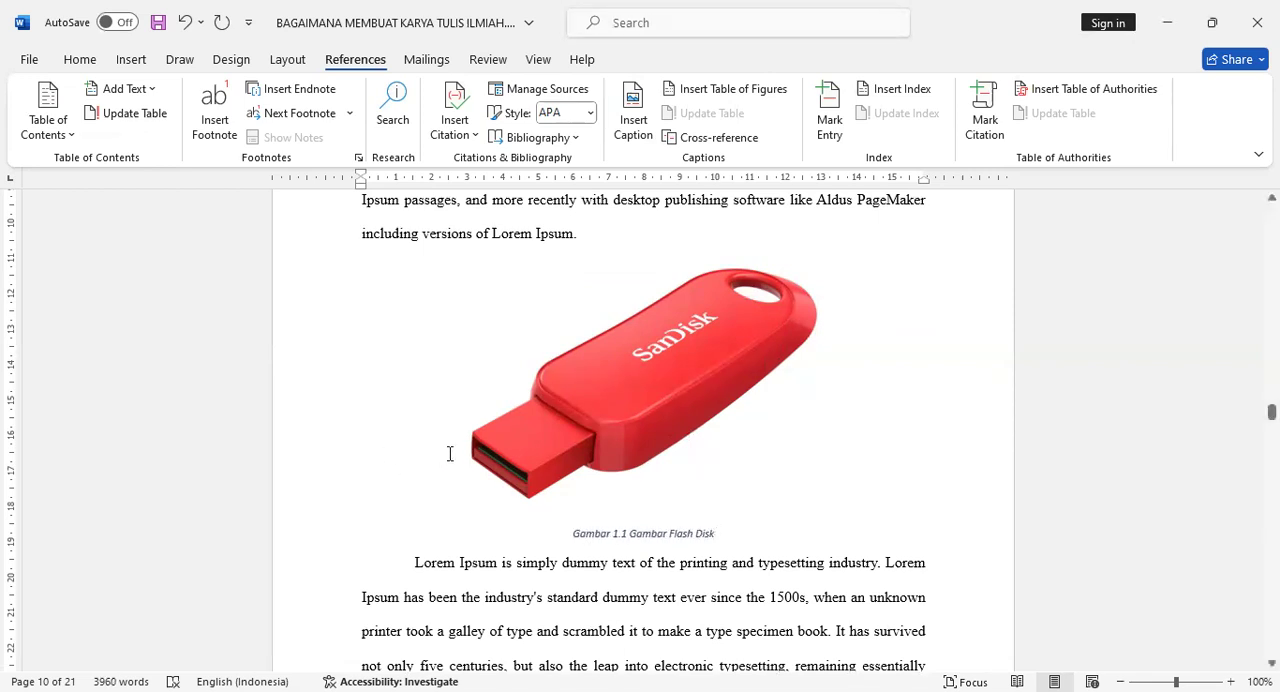
- Modify the Caption style to use the Times New Roman font at 10 pt
scroll(636, 495, "down", 1)
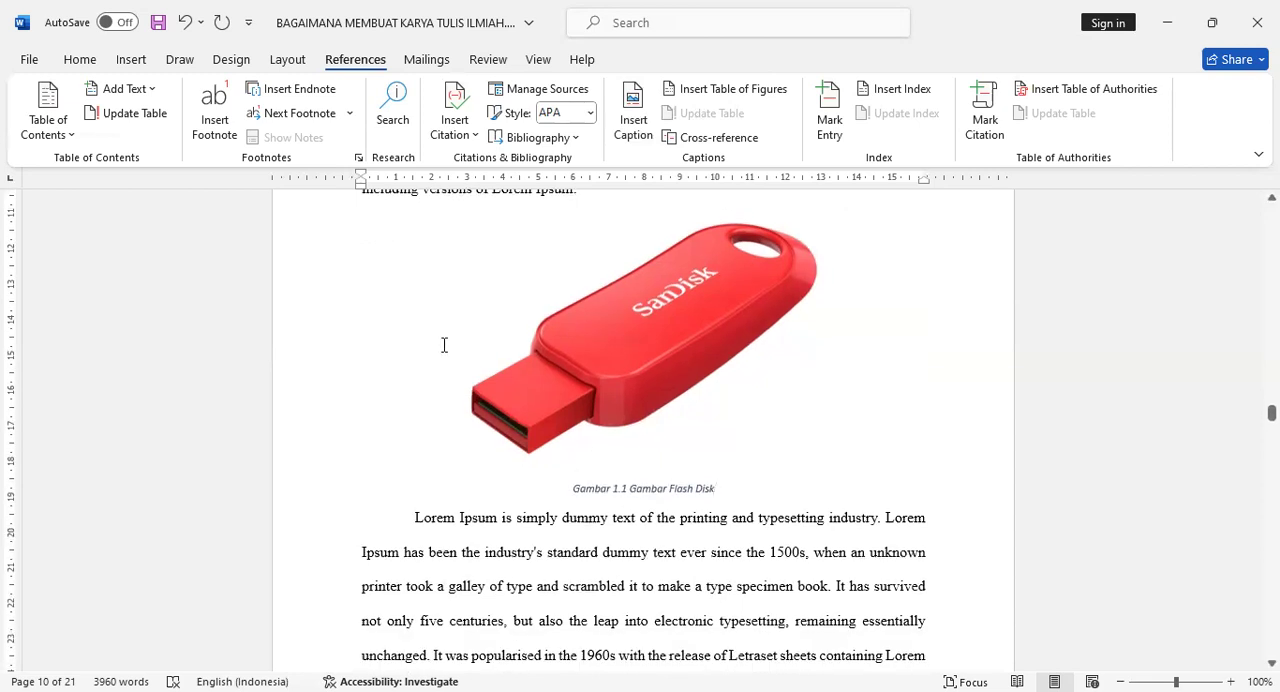
left_click(80, 59)
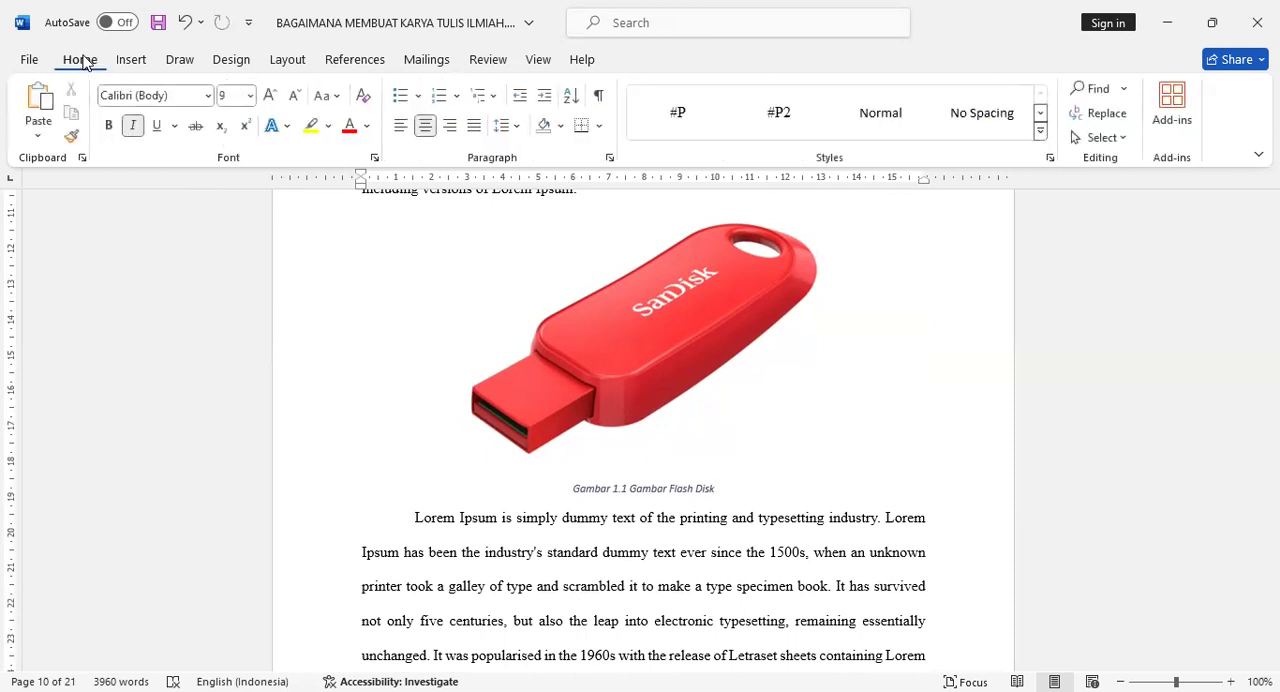
left_click(1040, 133)
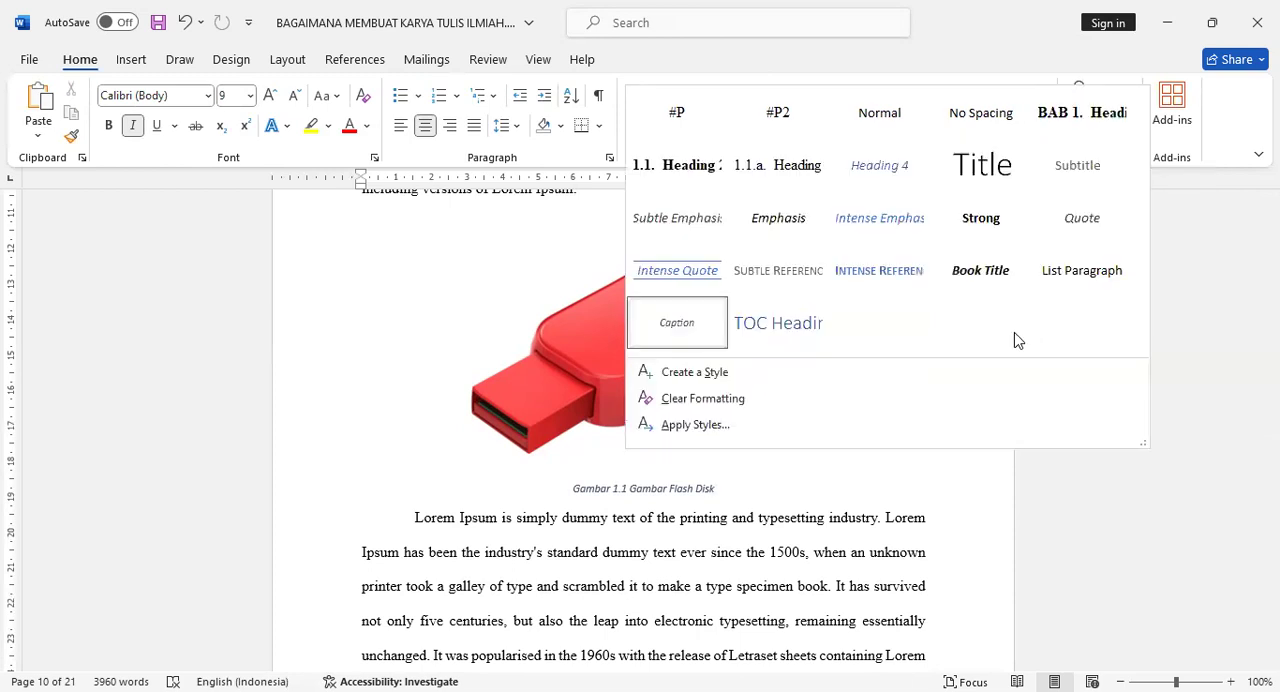
right_click(681, 320)
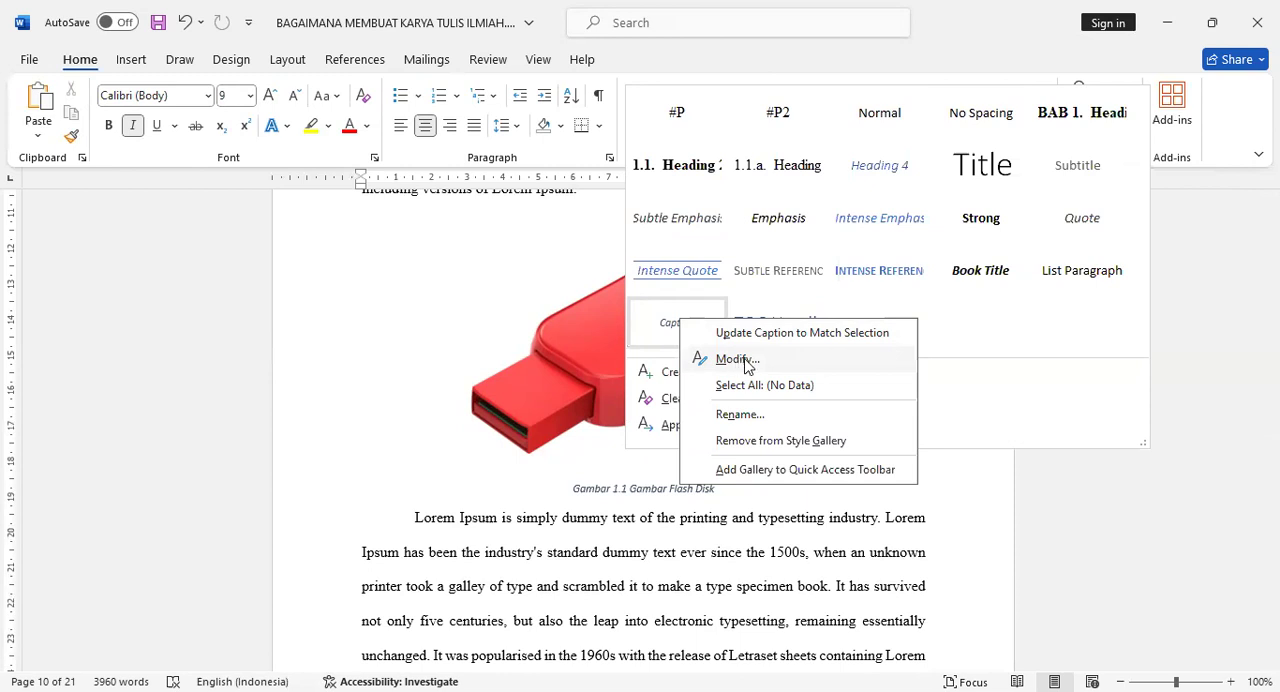
left_click(742, 360)
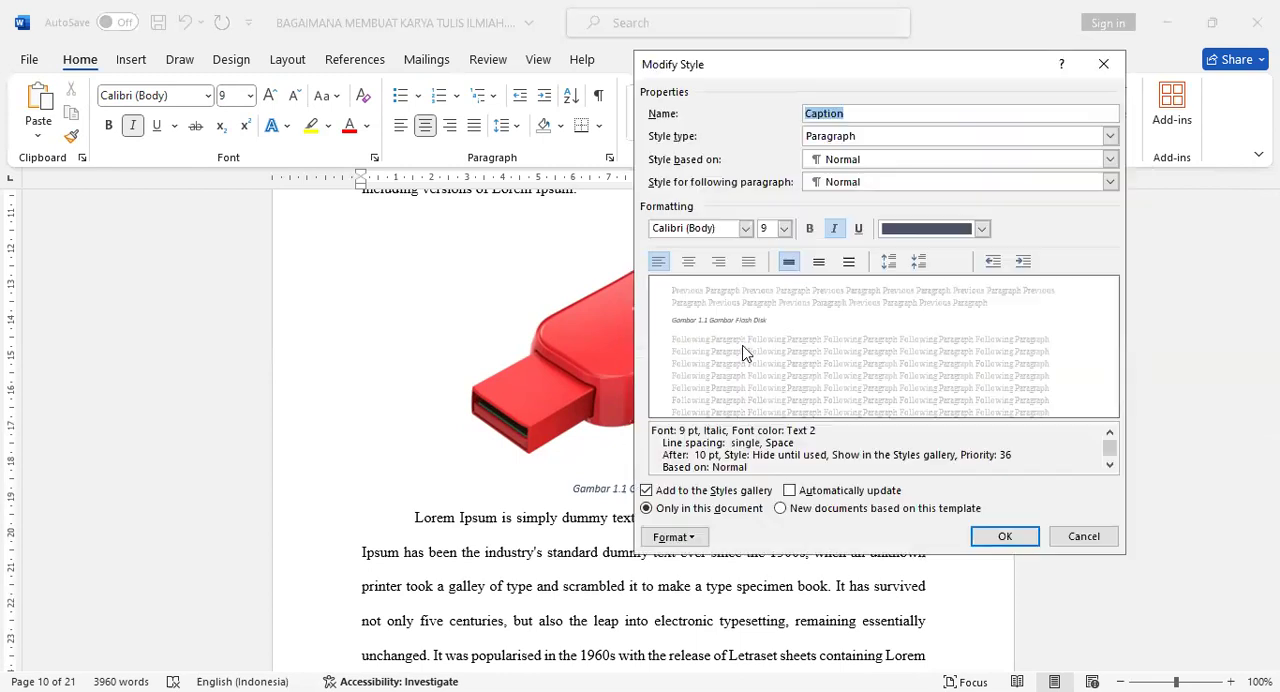
left_click(745, 229)
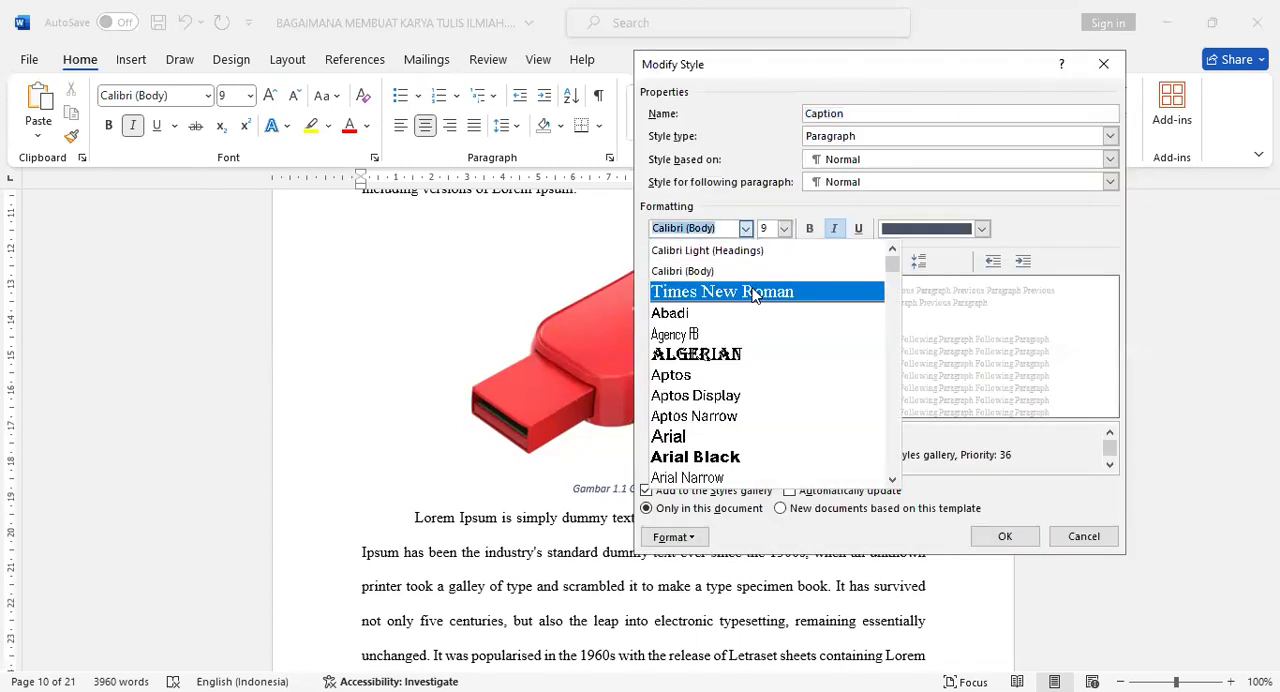
left_click(754, 292)
left_click(784, 229)
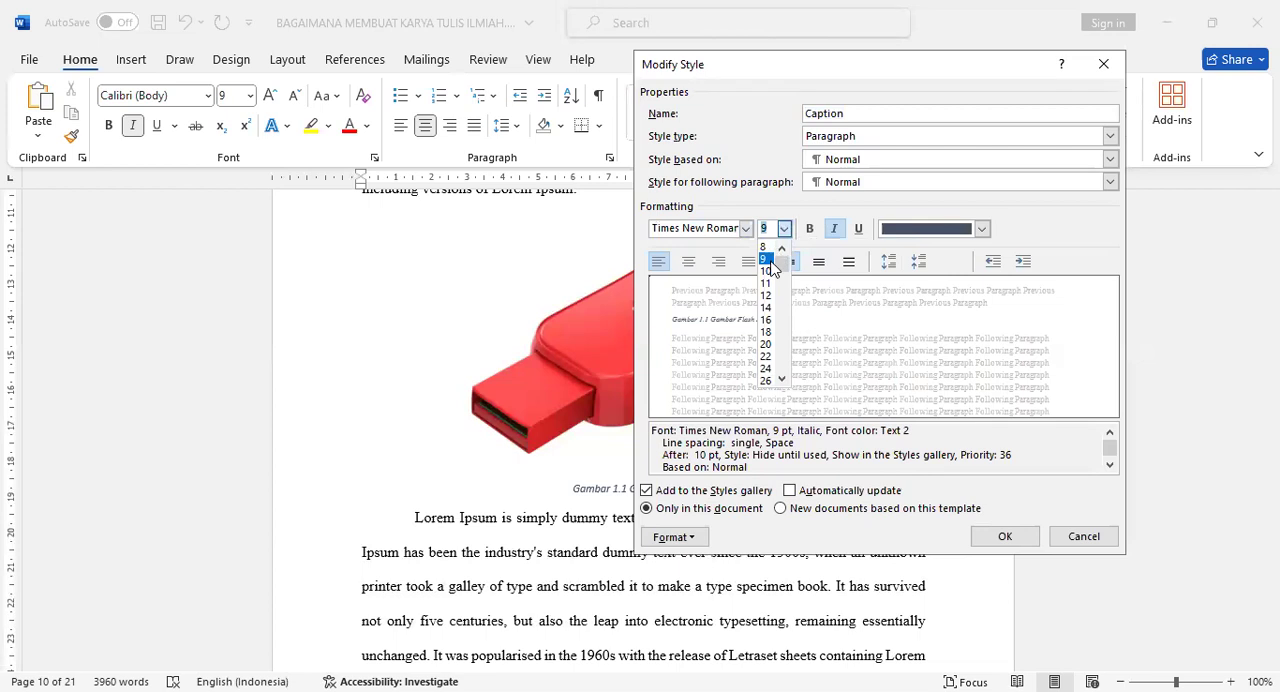
left_click(766, 272)
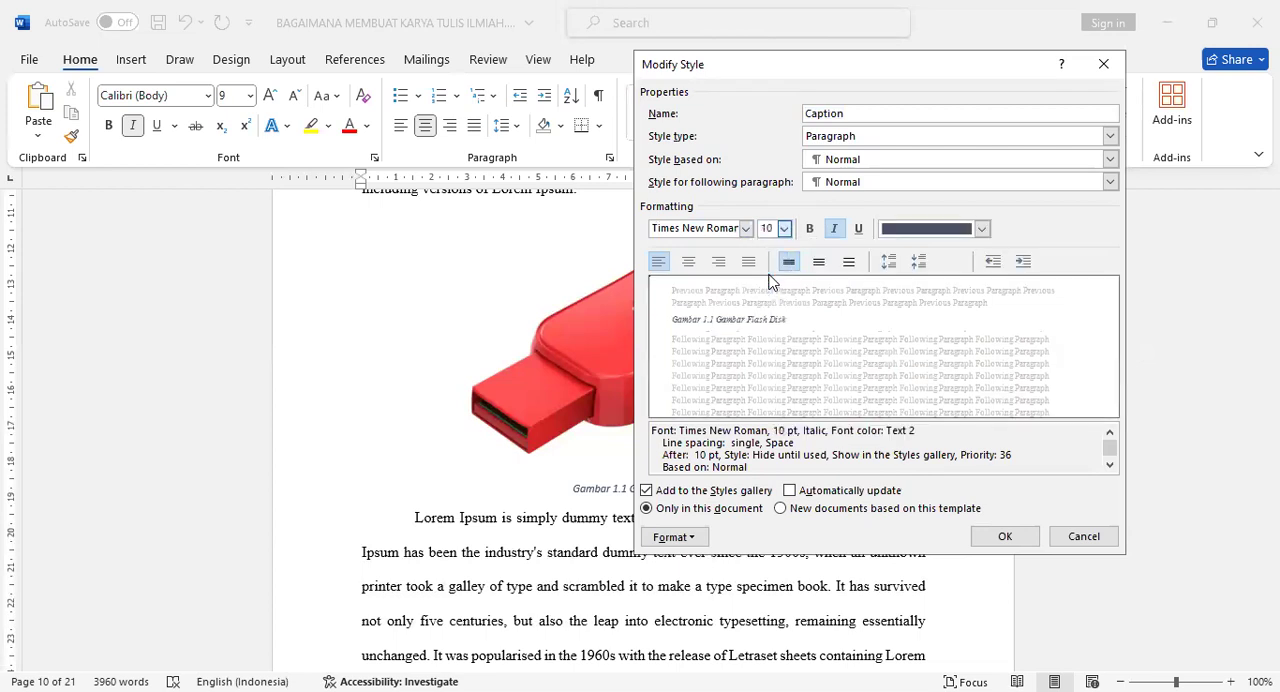
- Remove italics from the Caption style, set its color to Automatic, center it, and apply 1.5 line spacing
left_click(835, 231)
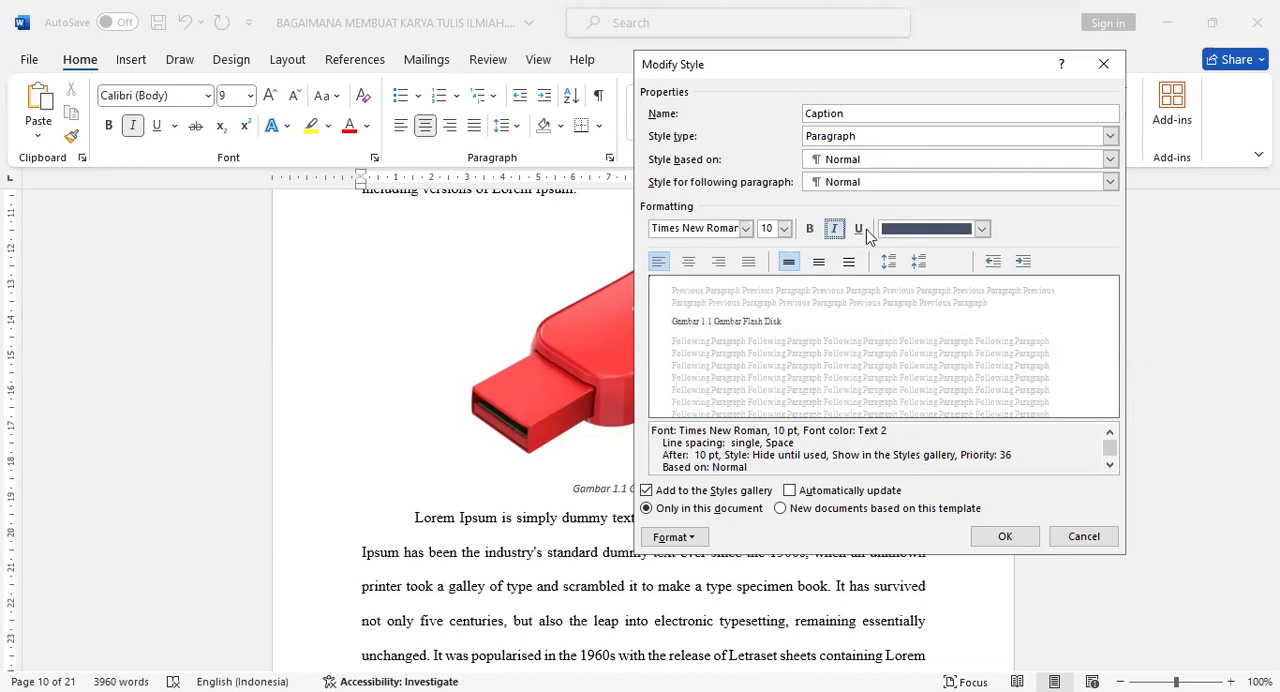
left_click(926, 236)
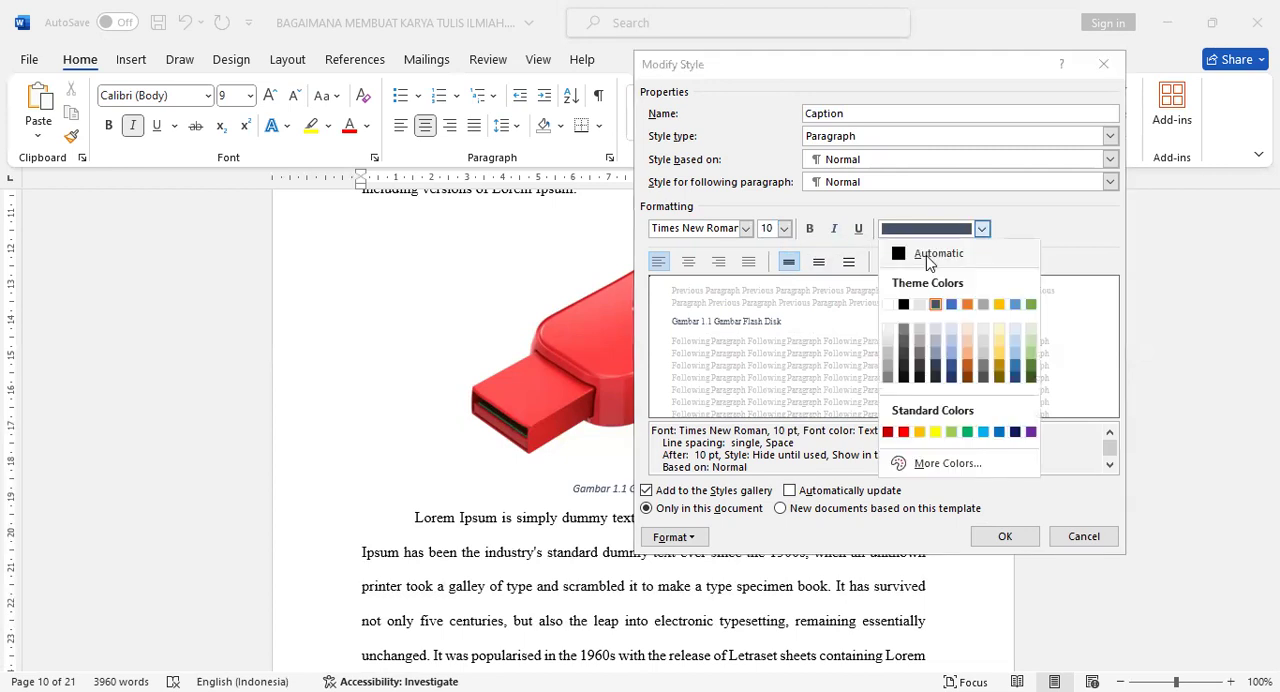
left_click(930, 258)
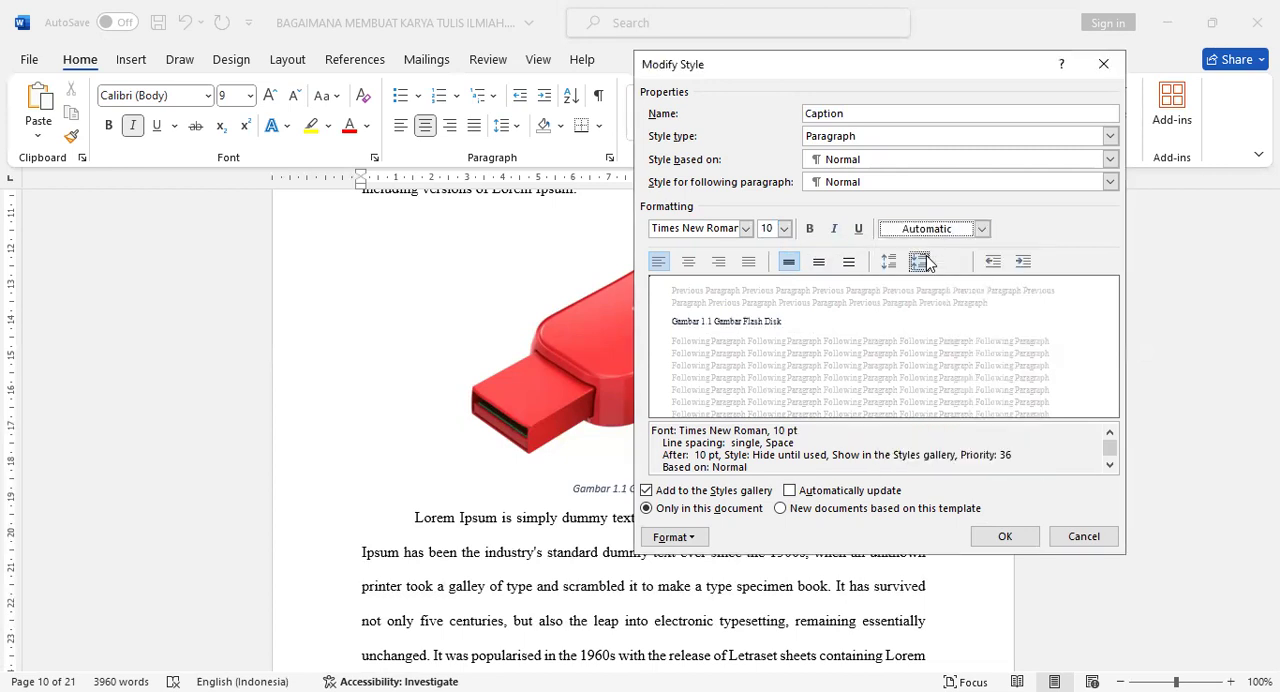
left_click(689, 261)
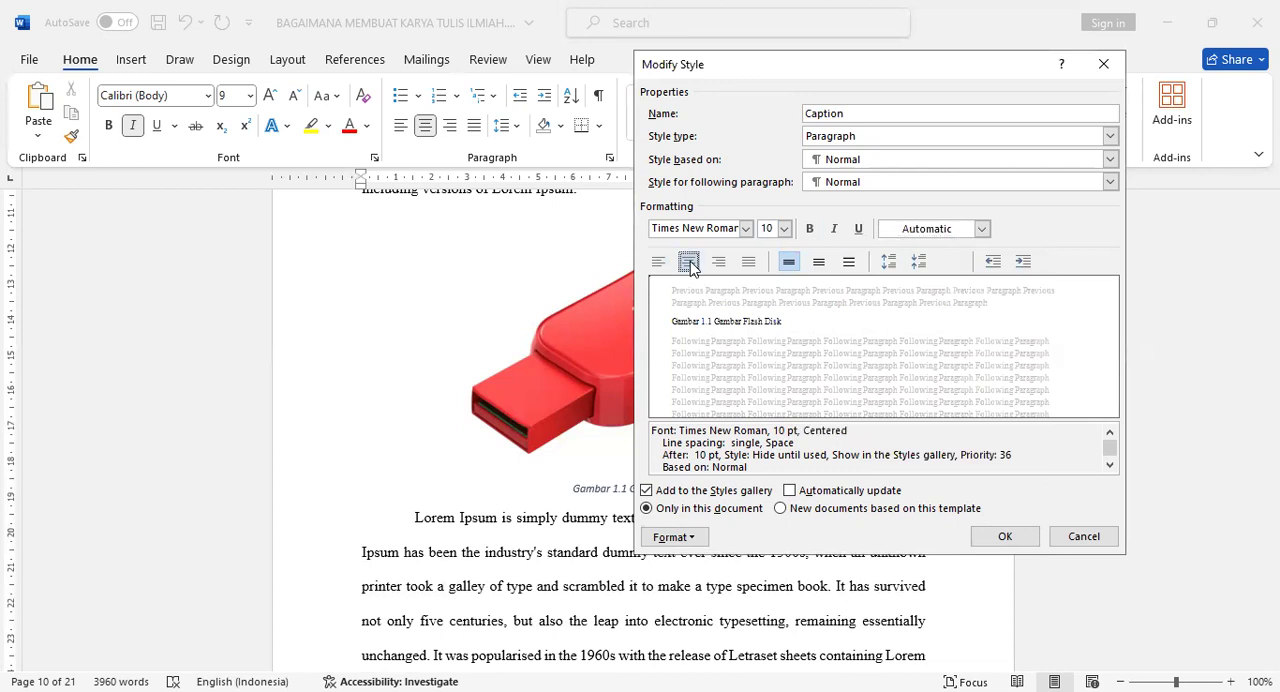
left_click(819, 262)
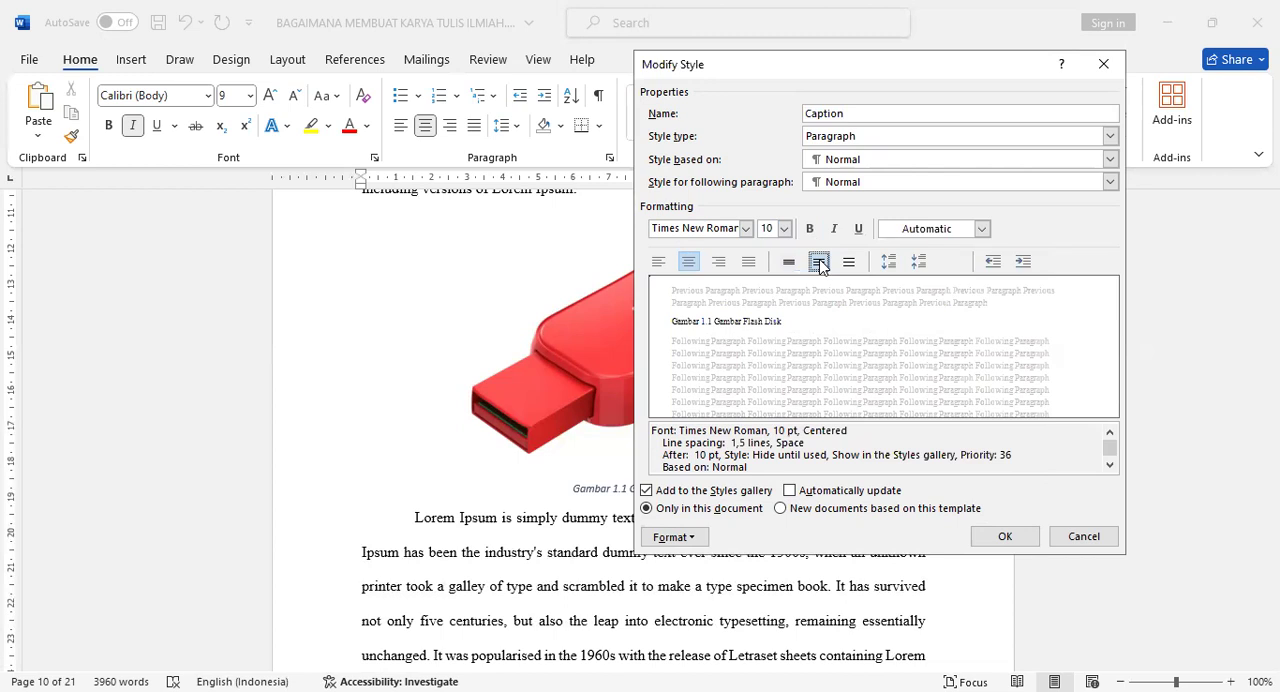
left_click(1002, 536)
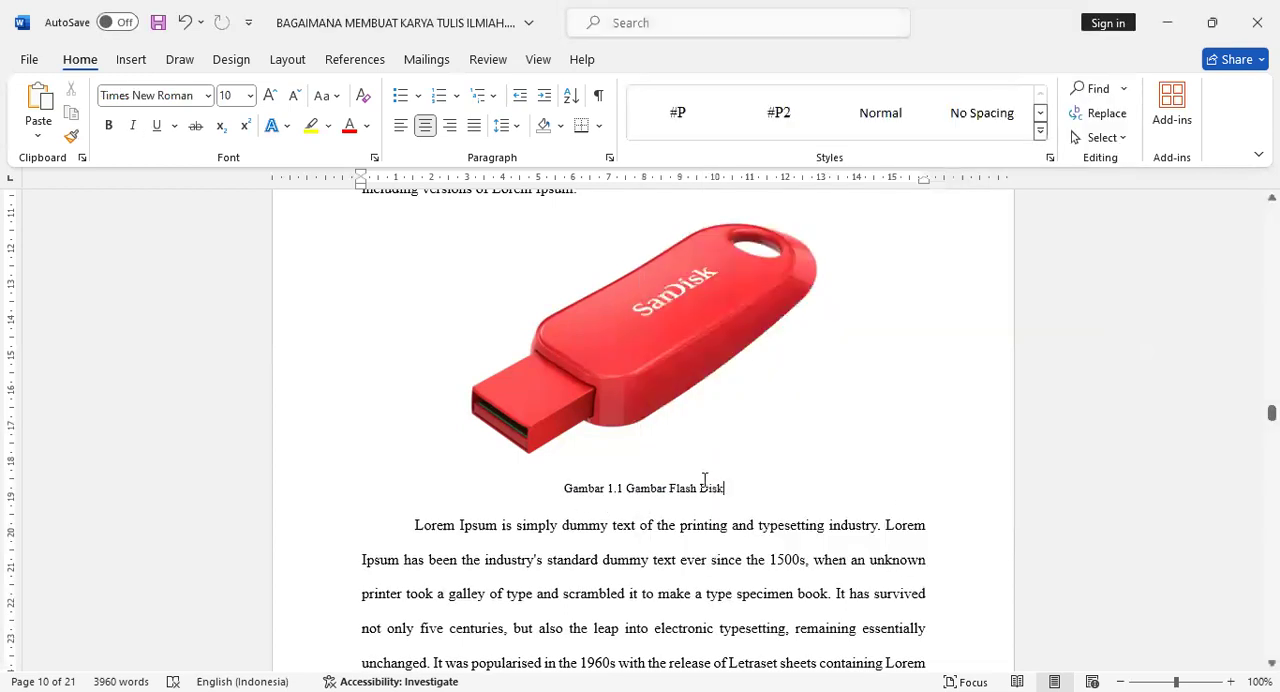
- Add a new unindented line in BAB 3, after the paragraph just above the heading 3.1. Metode Penelitian
scroll(652, 462, "down", 7)
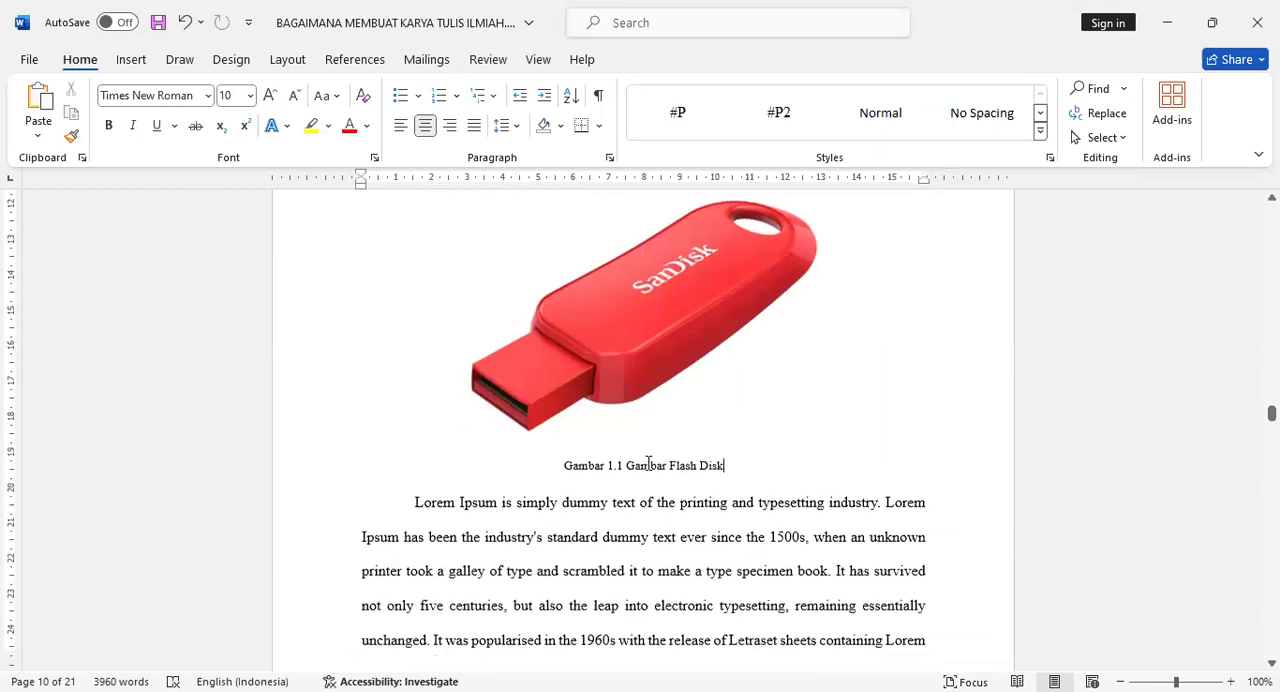
scroll(648, 463, "down", 15)
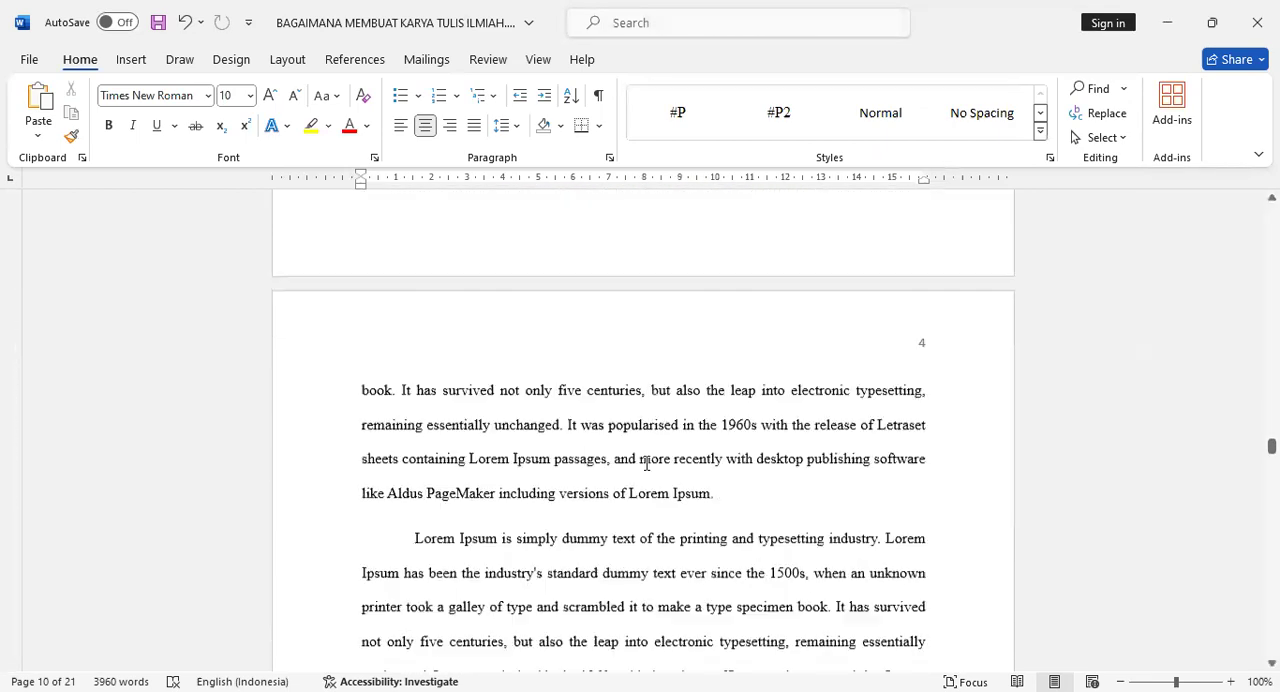
scroll(697, 440, "down", 7)
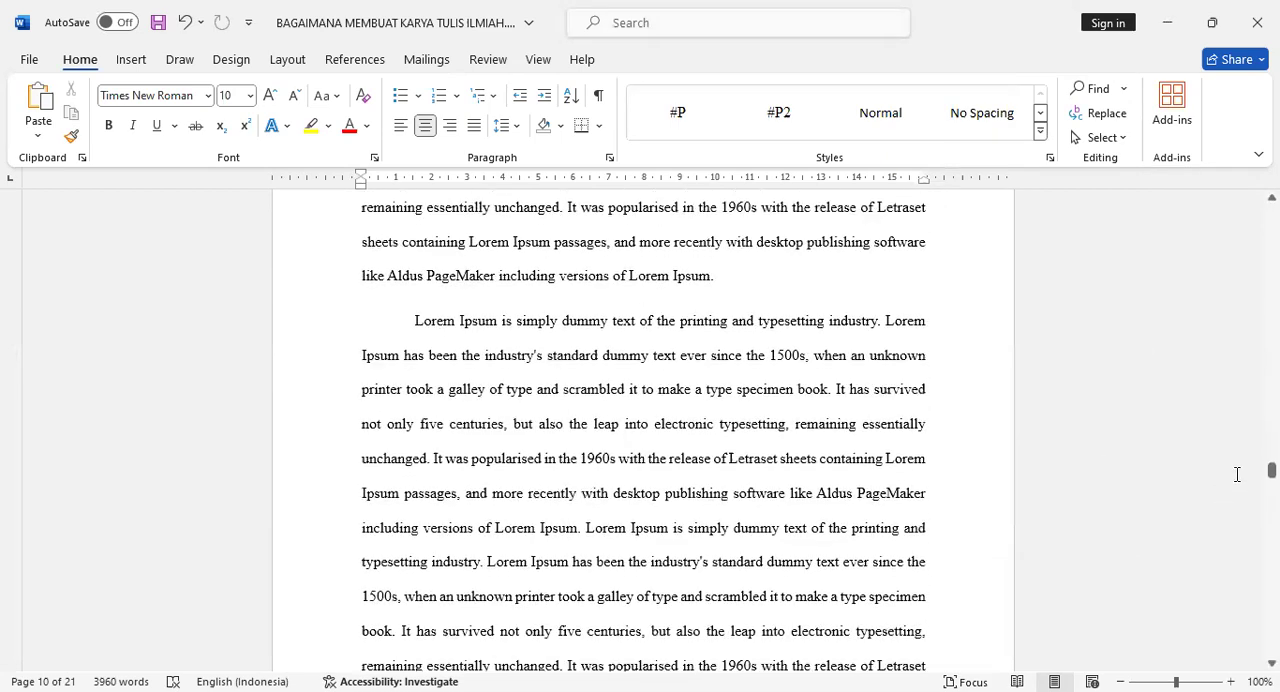
left_click_drag(1271, 469, 1271, 598)
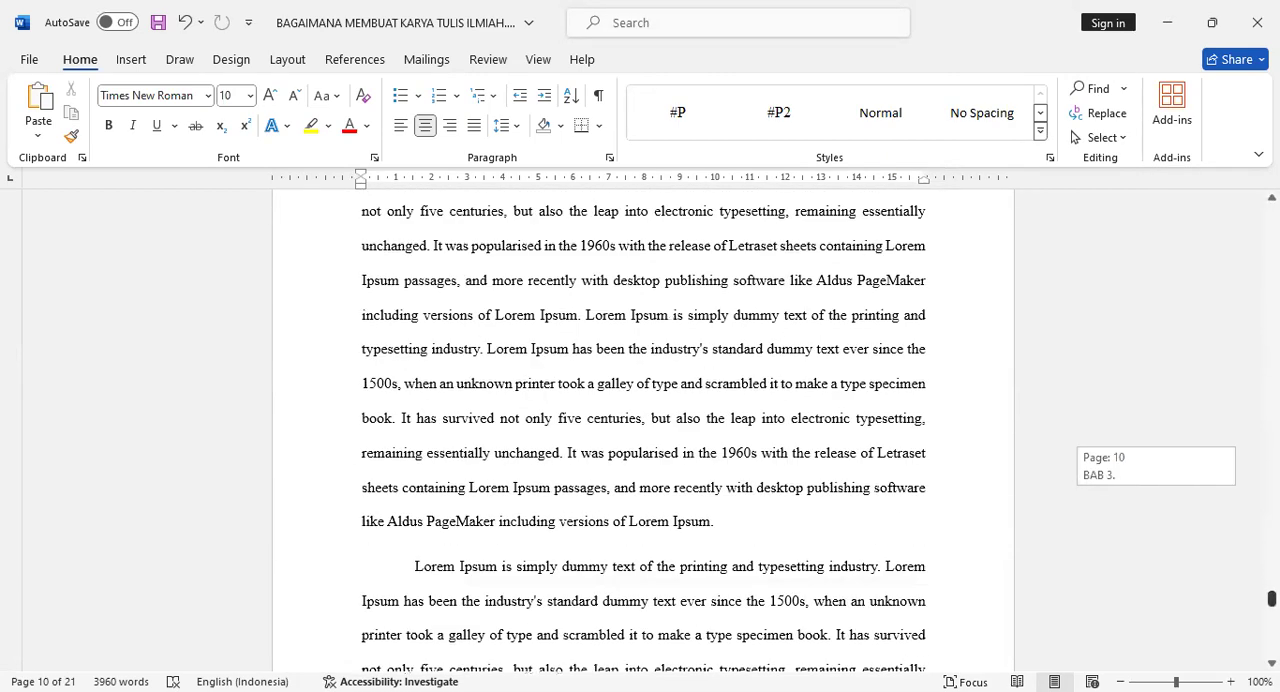
scroll(746, 427, "up", 2)
scroll(709, 428, "down", 4)
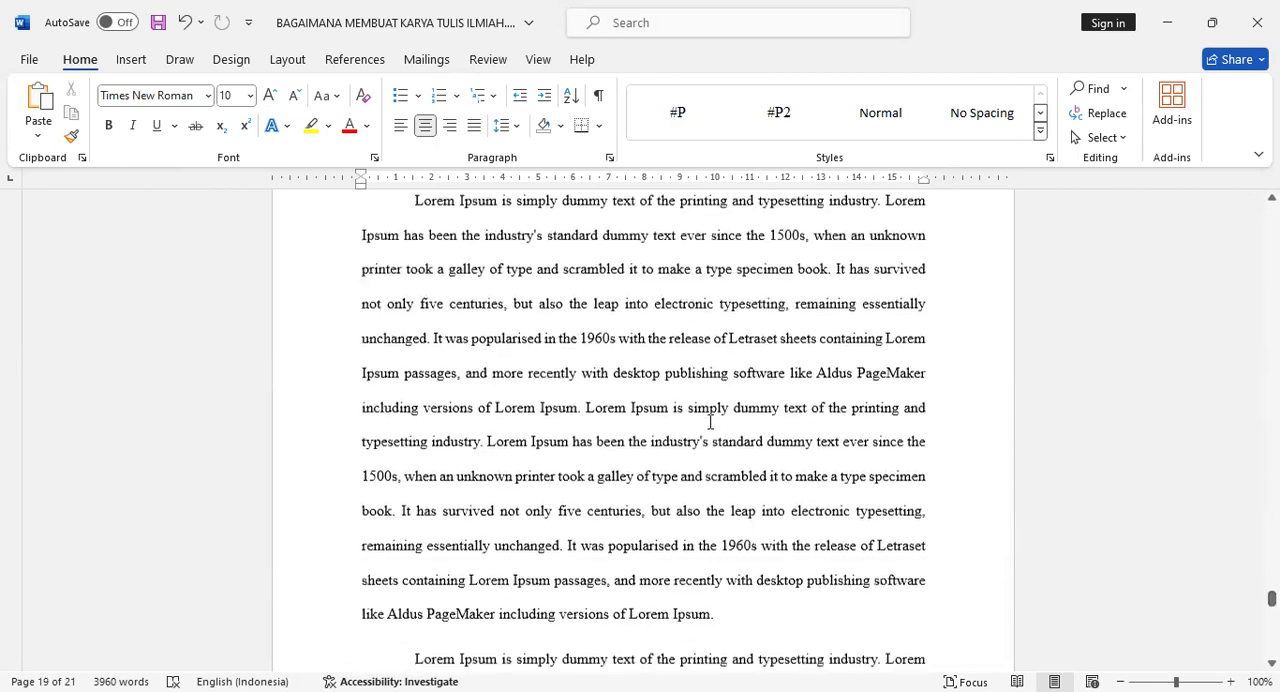
scroll(709, 428, "down", 5)
scroll(596, 495, "down", 4)
scroll(586, 372, "up", 4)
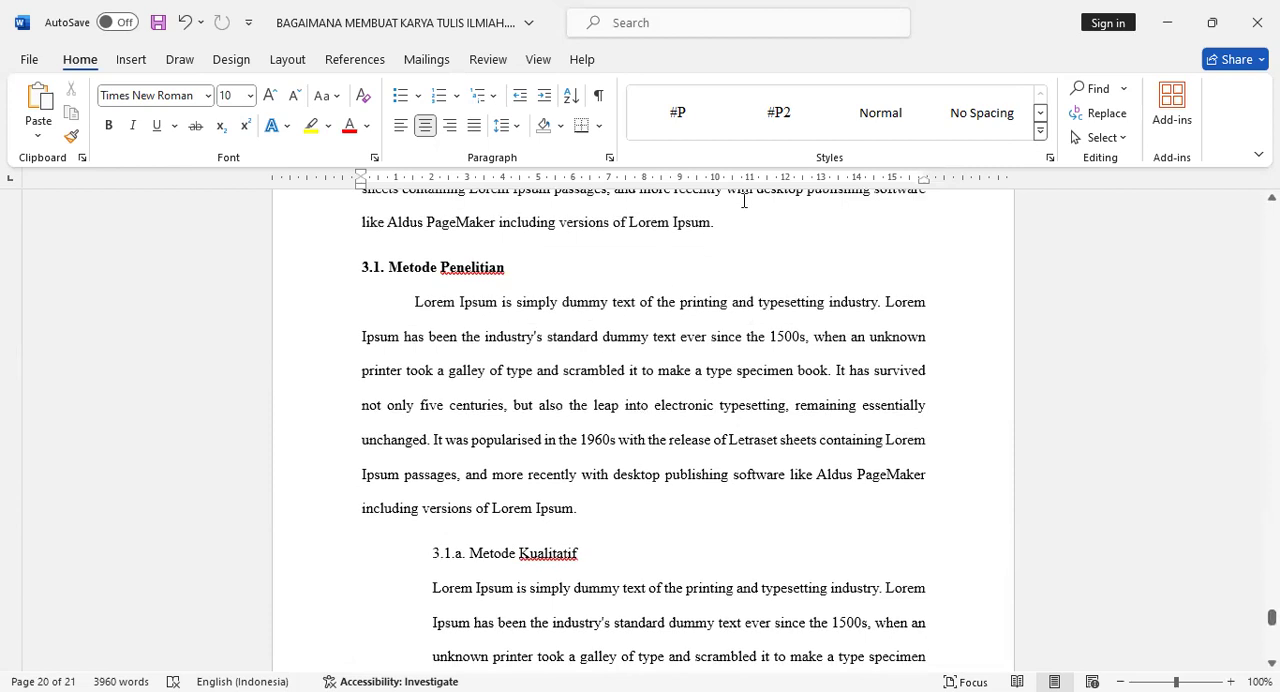
left_click(747, 223)
scroll(760, 320, "up", 2)
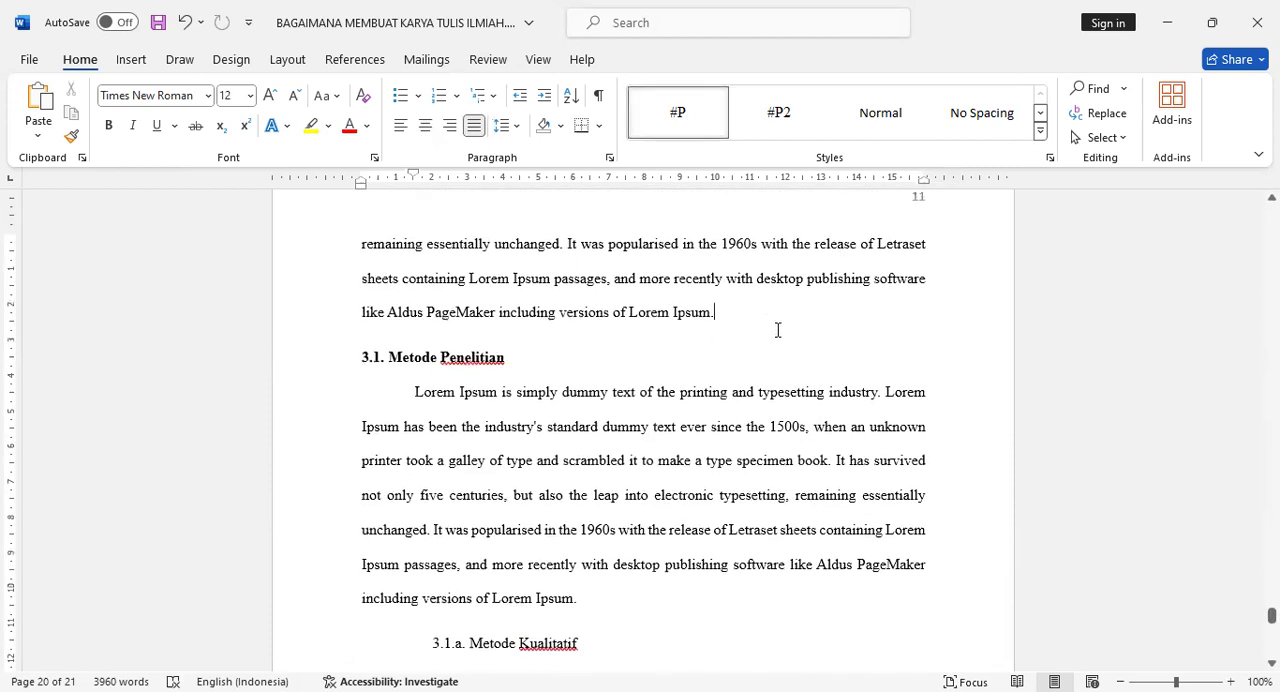
key("Return")
key("BackSpace")
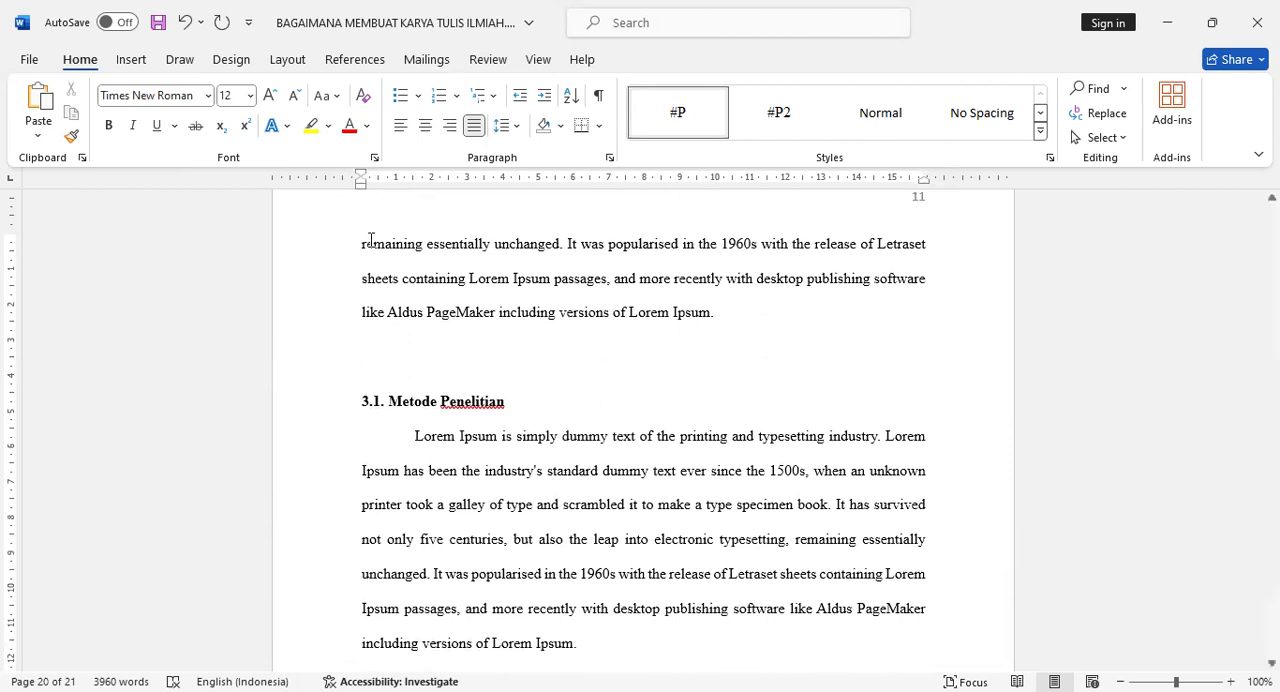
- Insert the picture komputer.jpg on the empty line above 3.1. Metode Penelitian and shrink it proportionally to about 8 cm square
left_click(131, 59)
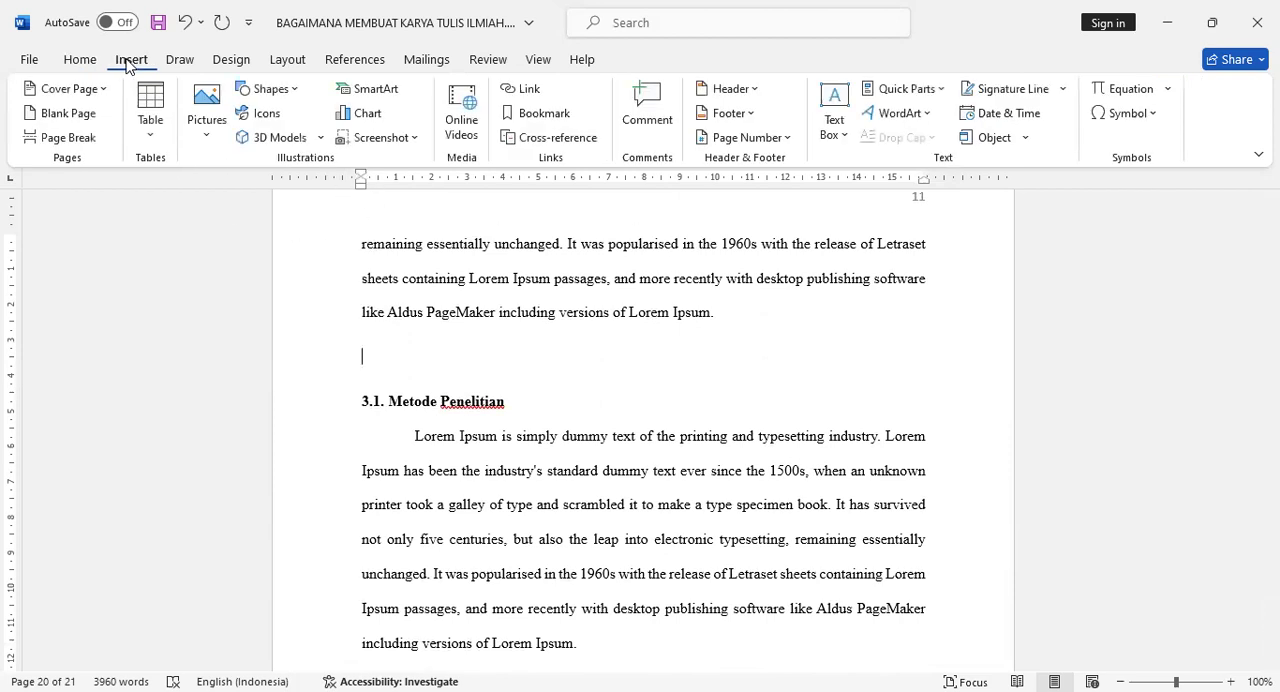
left_click(204, 125)
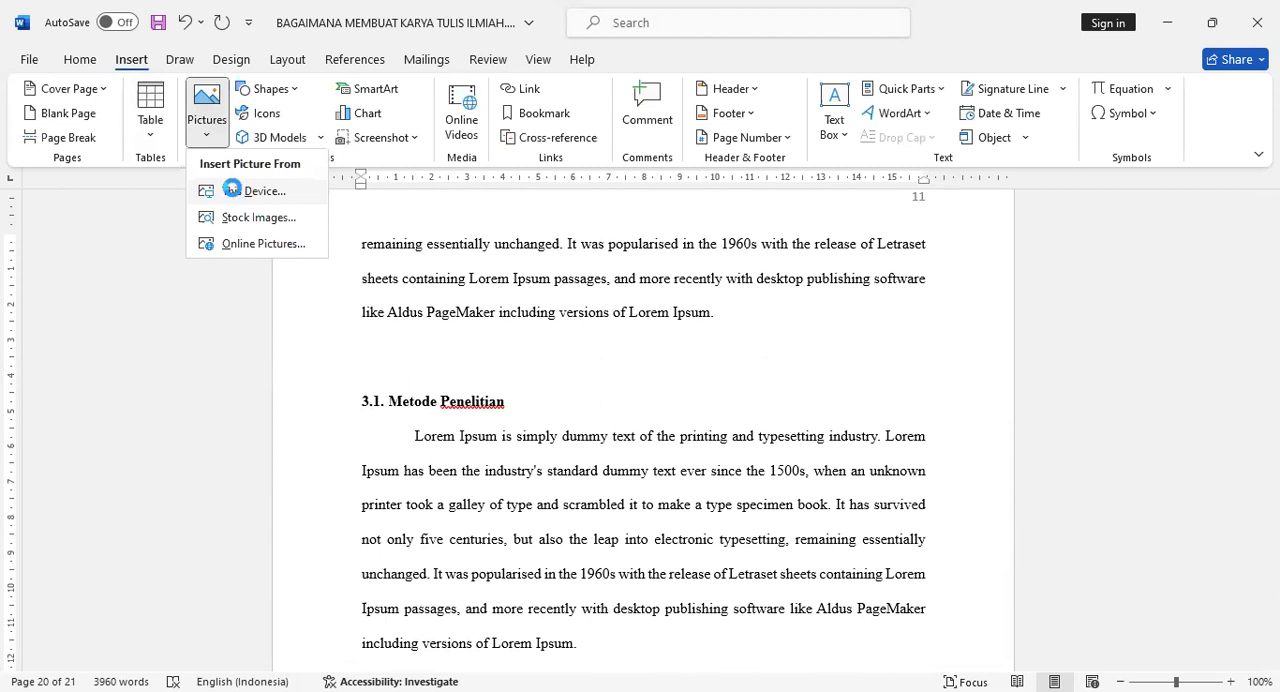
left_click(231, 190)
left_click(335, 150)
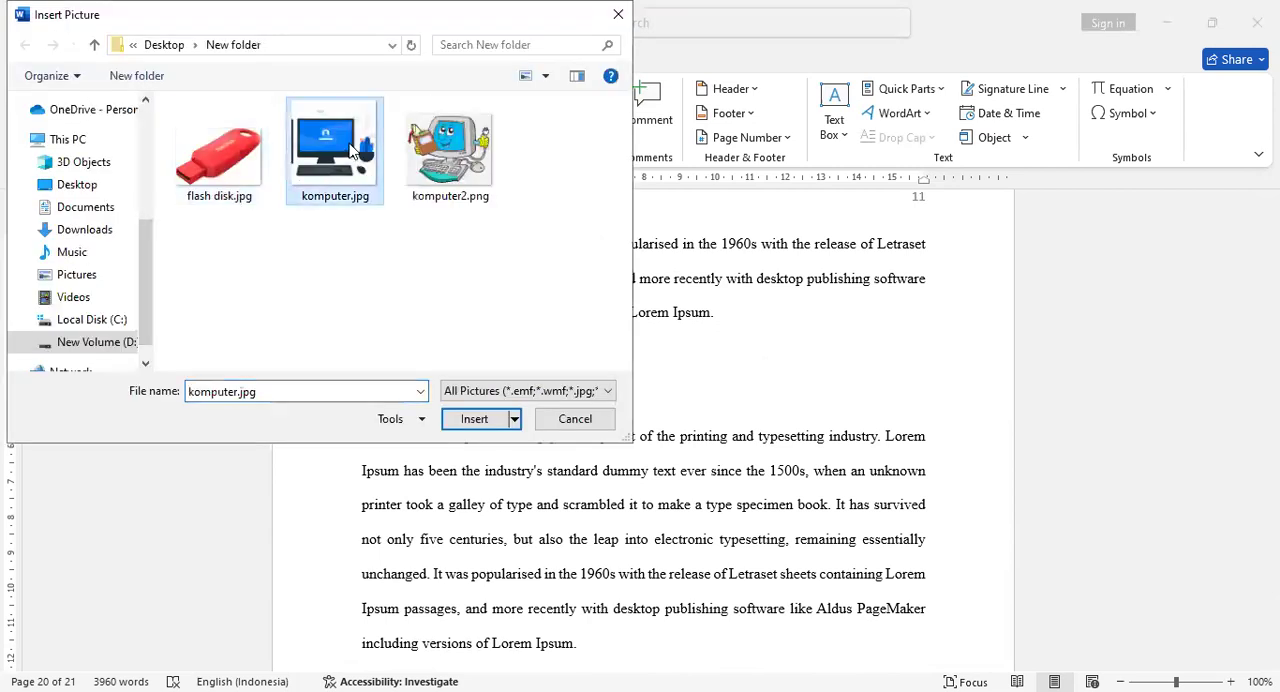
left_click(494, 419)
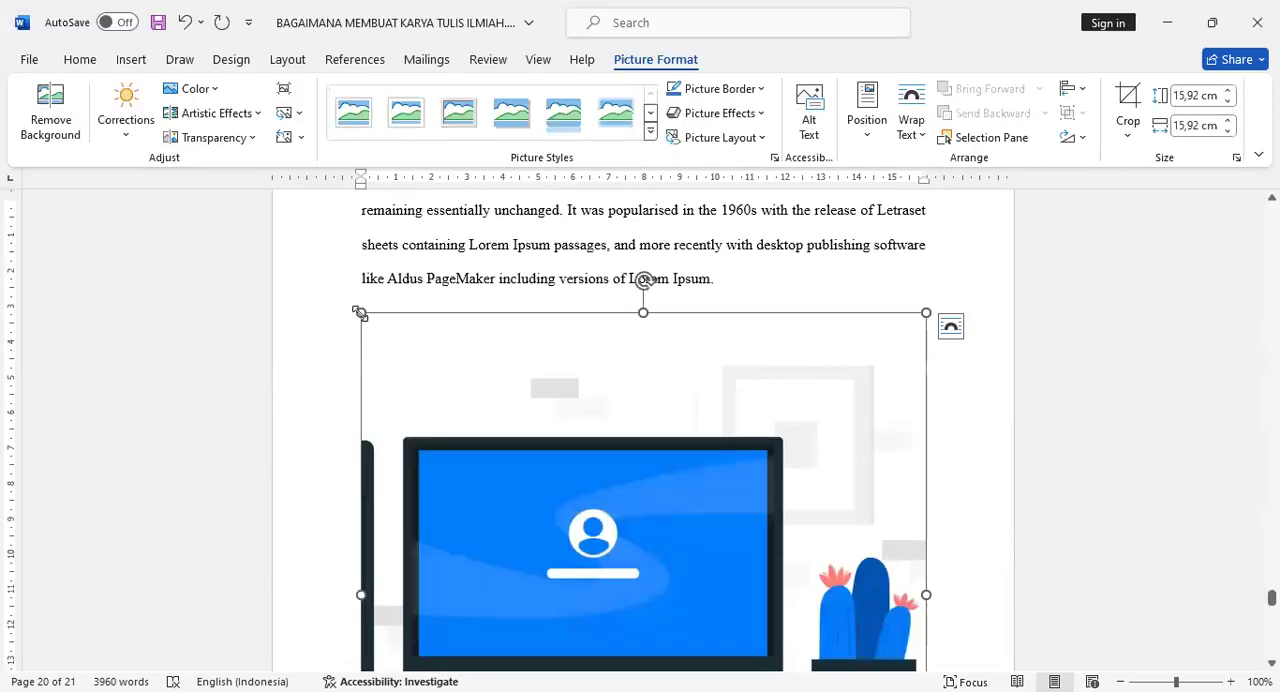
left_click_drag(507, 399, 700, 589)
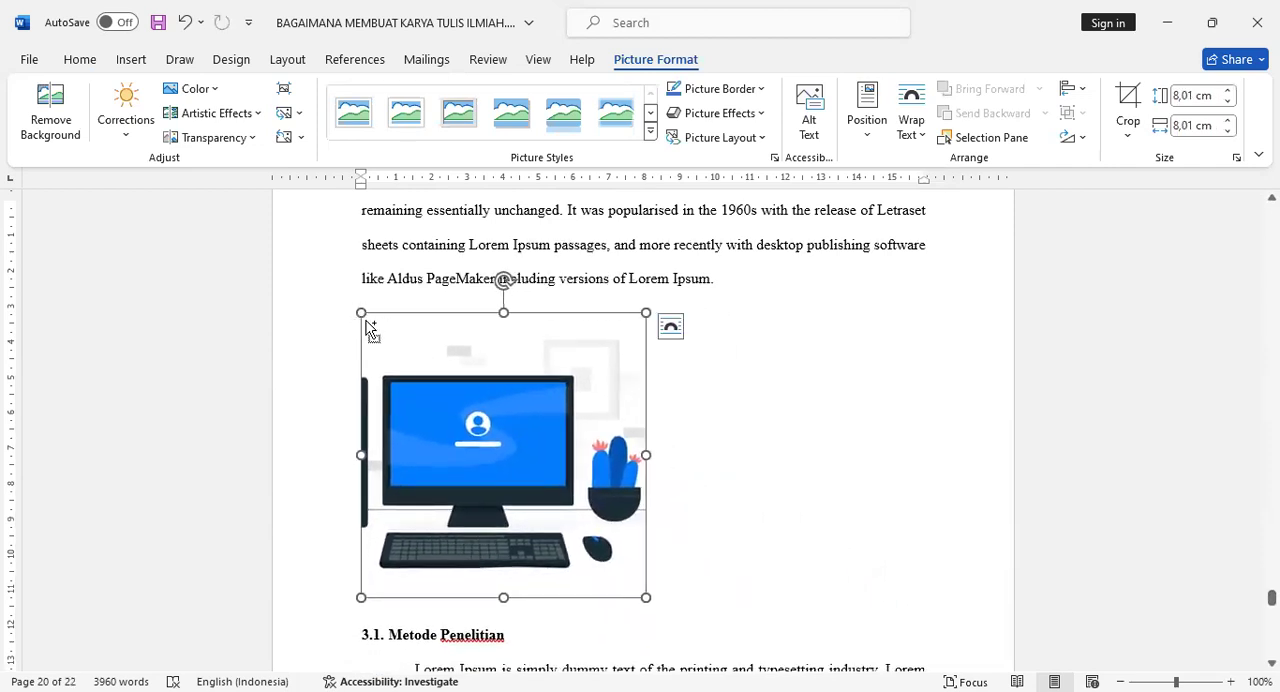
- Center the computer picture and add the caption "Gambar 3.1 Gambar Komputer" below it
key("ctrl+e")
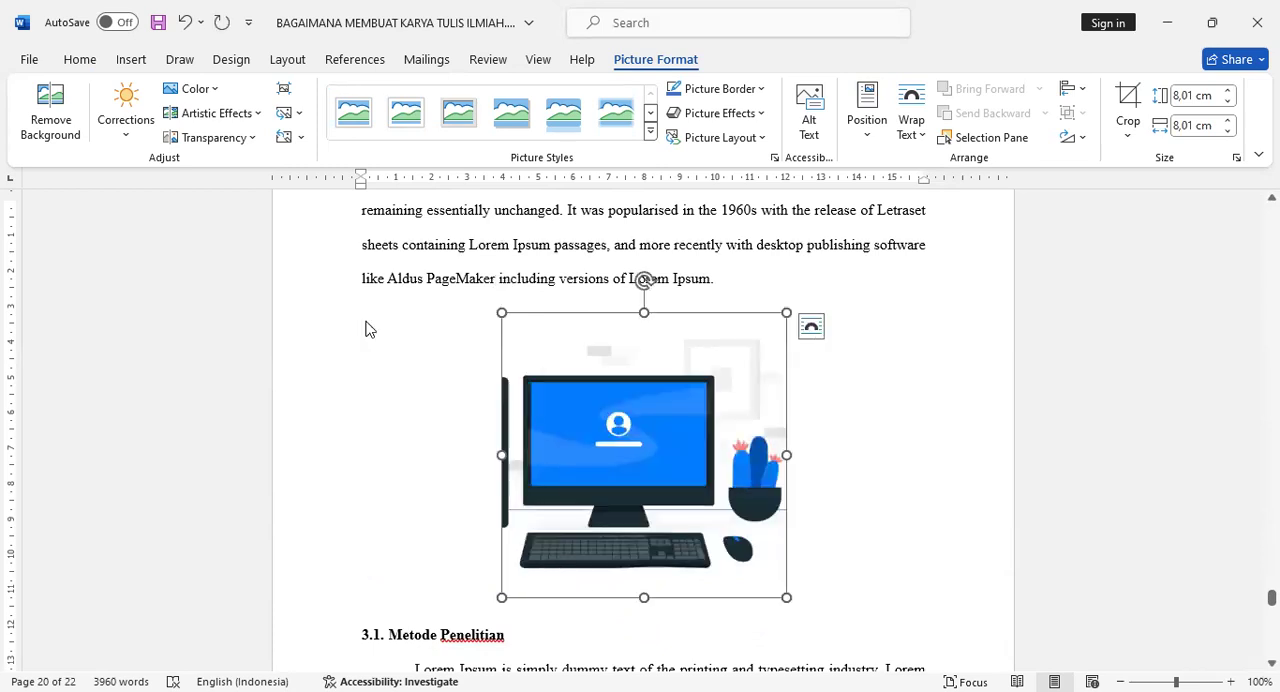
right_click(627, 424)
left_click(718, 542)
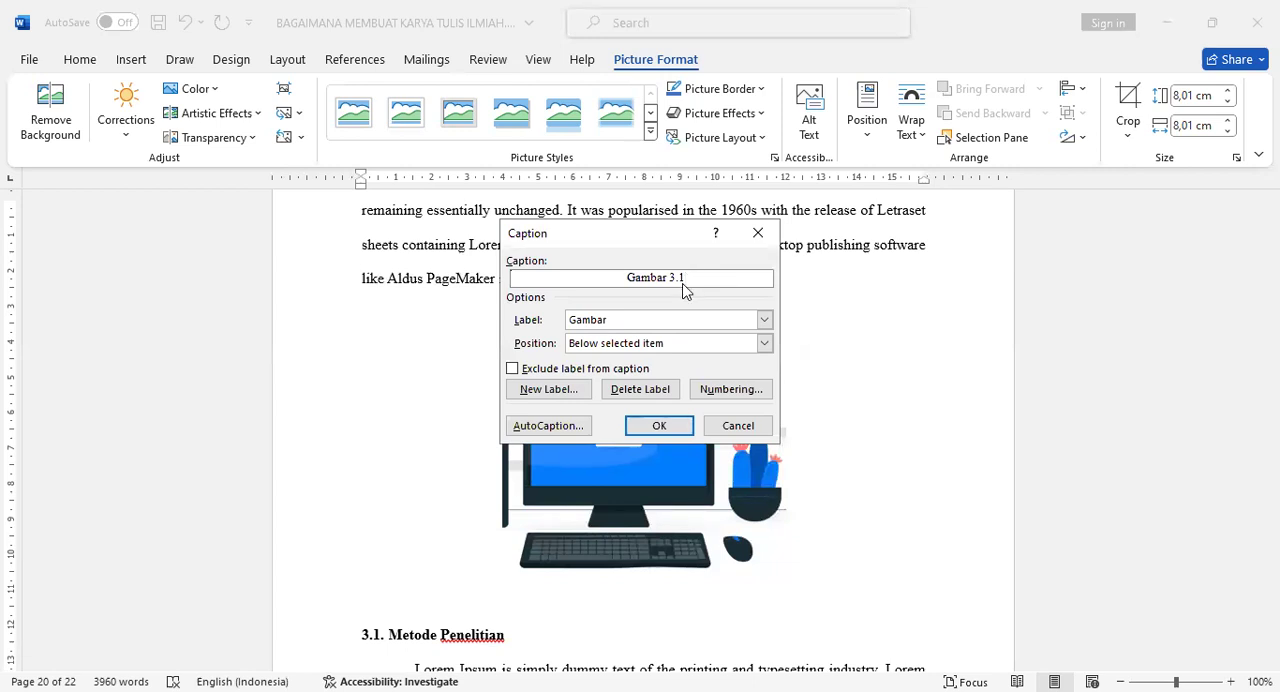
left_click(662, 426)
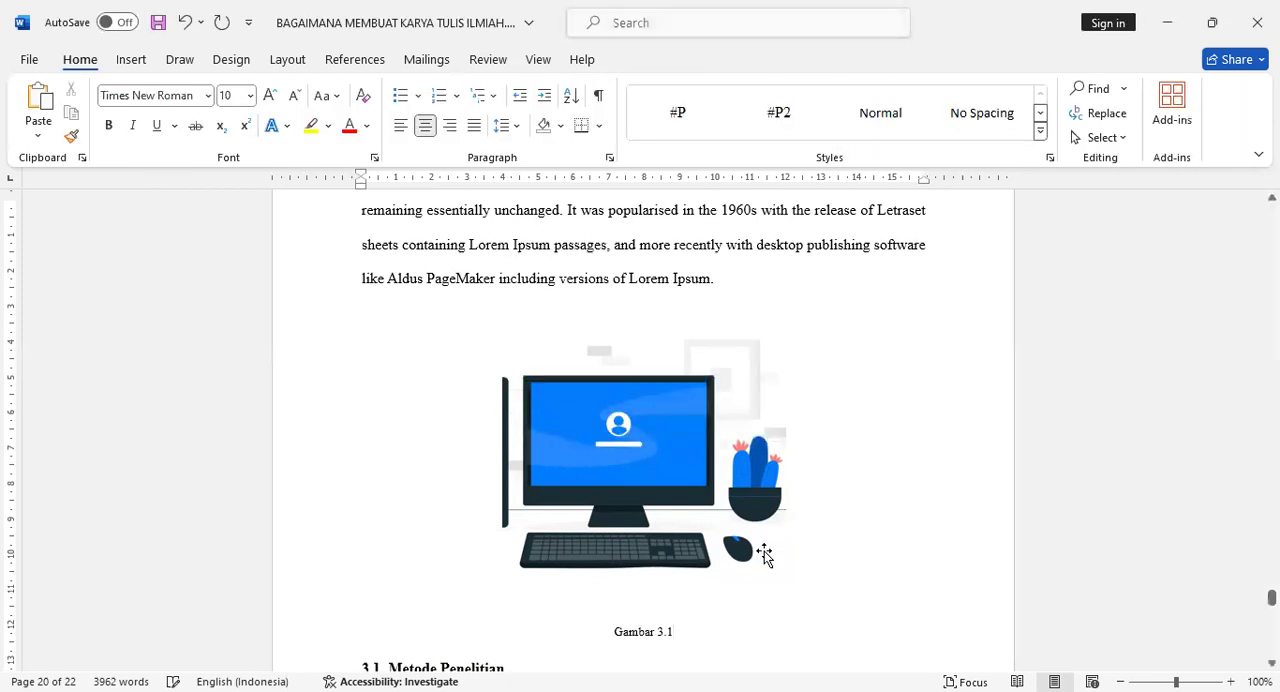
type("Gambar")
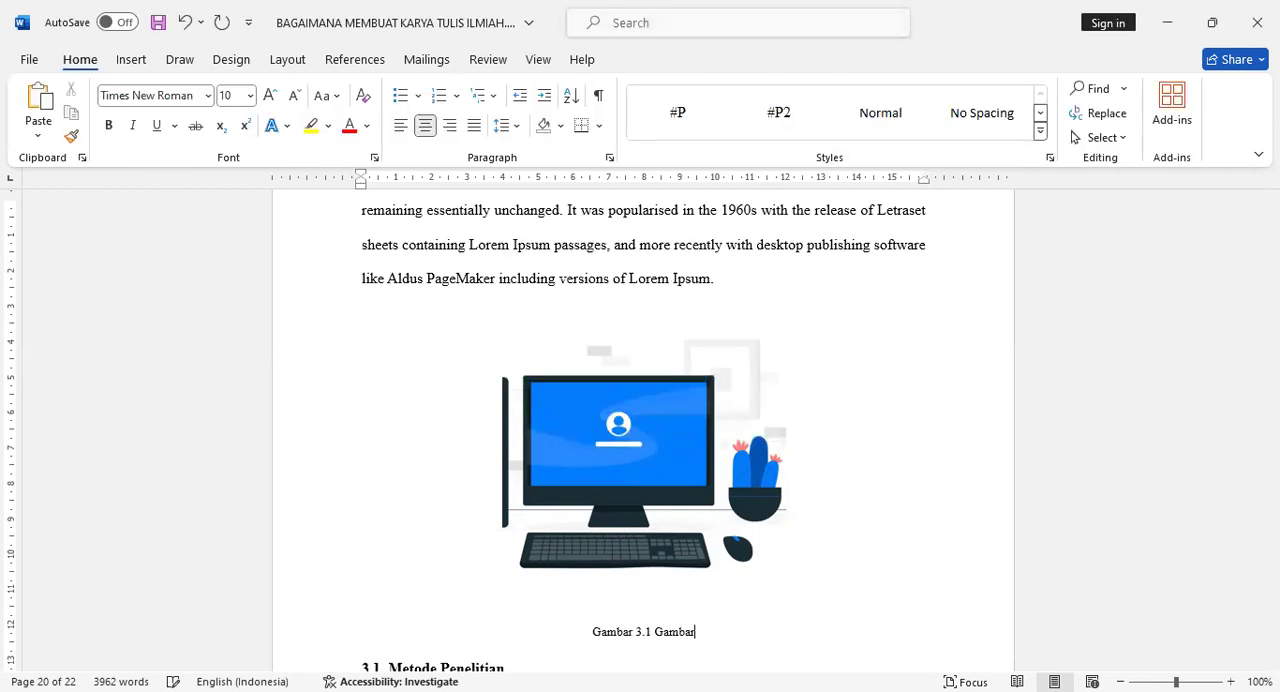
type(" Komputer")
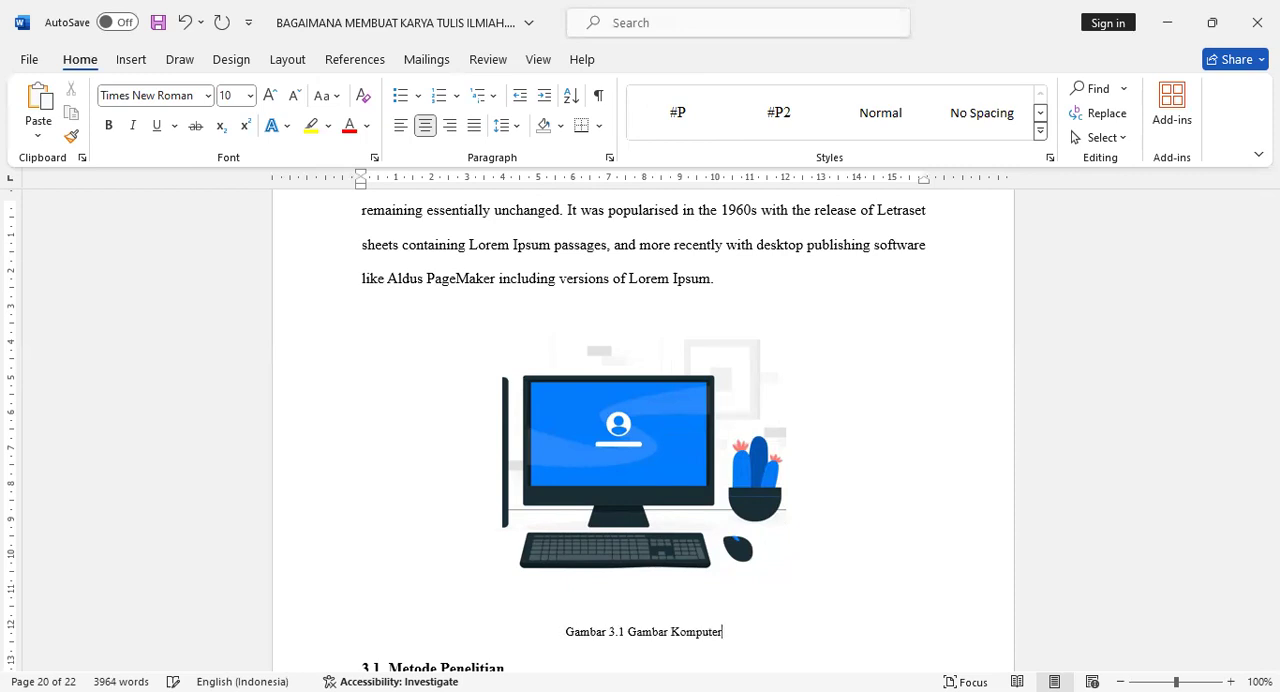
- Add a new unindented line in BAB 2, after the paragraph just above the heading 2.1. Penelitian Terdahulu
scroll(891, 380, "down", 3)
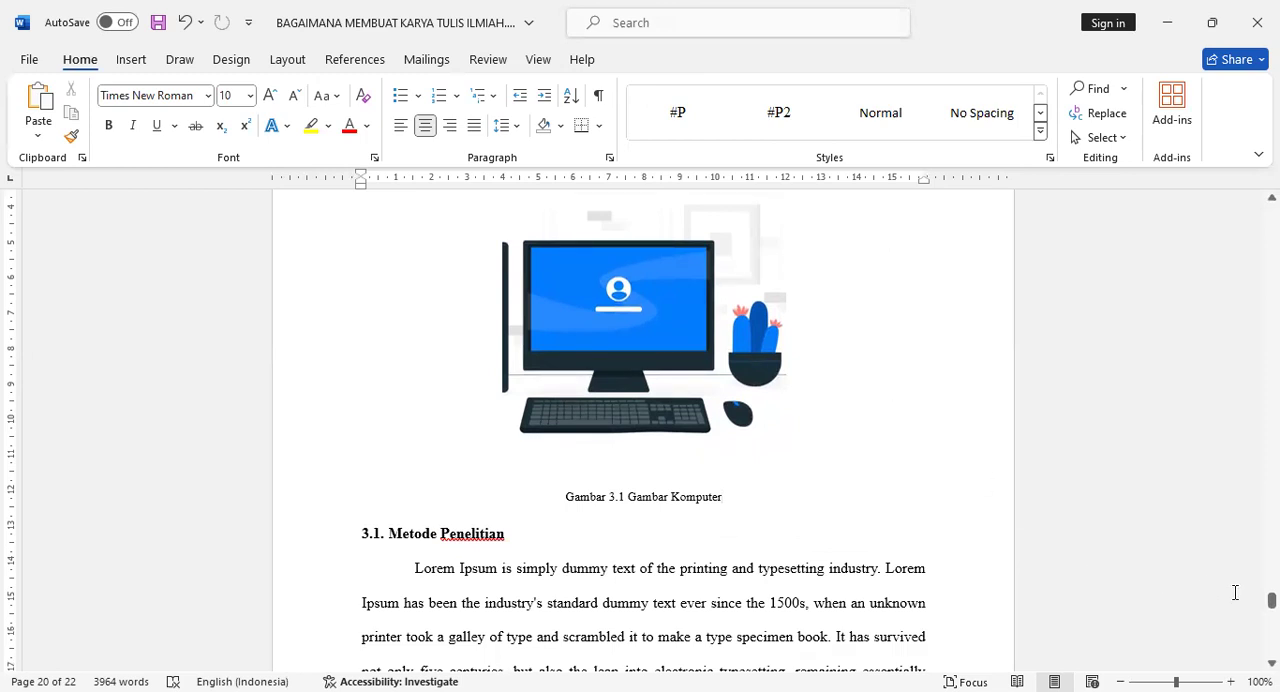
left_click_drag(1271, 600, 1271, 520)
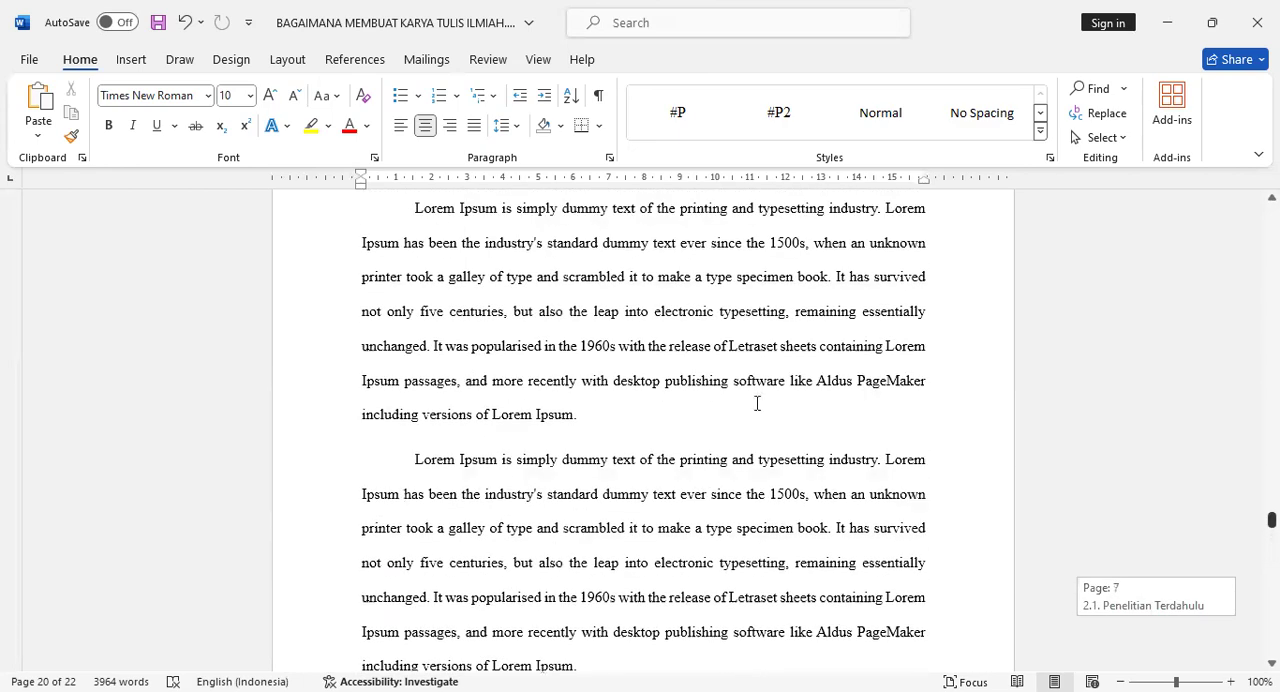
scroll(757, 403, "up", 10)
scroll(744, 414, "up", 4)
scroll(744, 414, "down", 6)
scroll(745, 416, "down", 6)
left_click(734, 352)
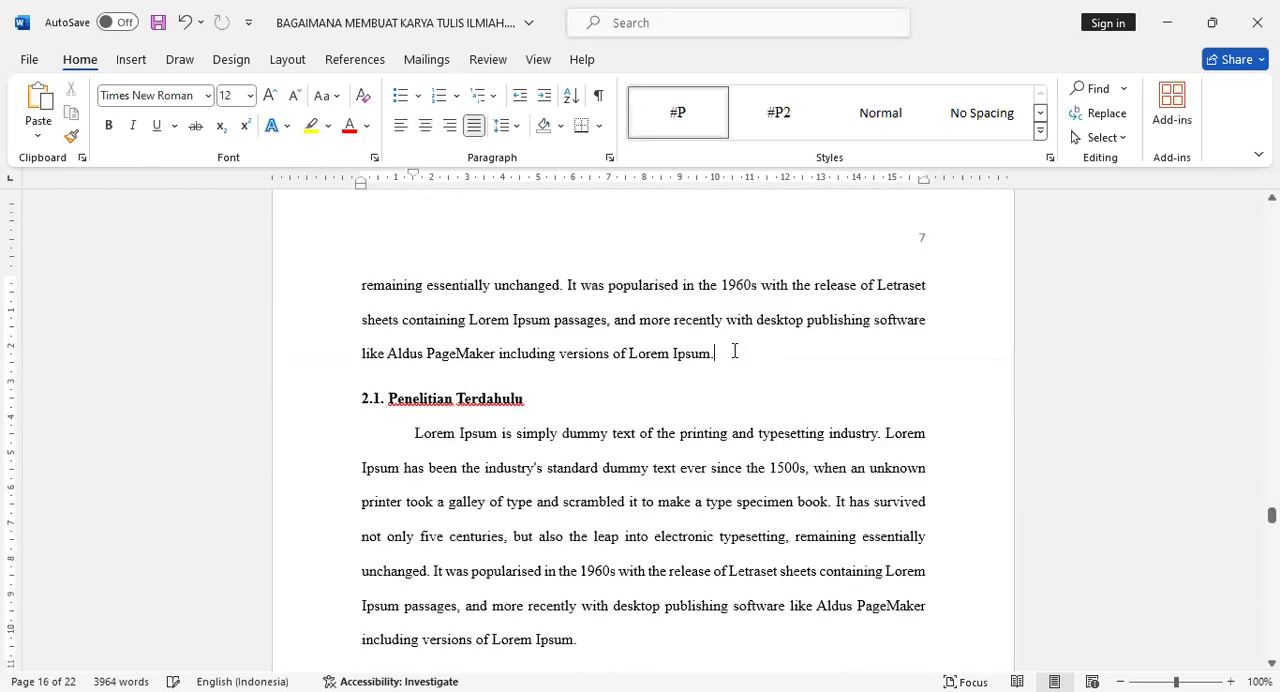
key("Return")
key("BackSpace")
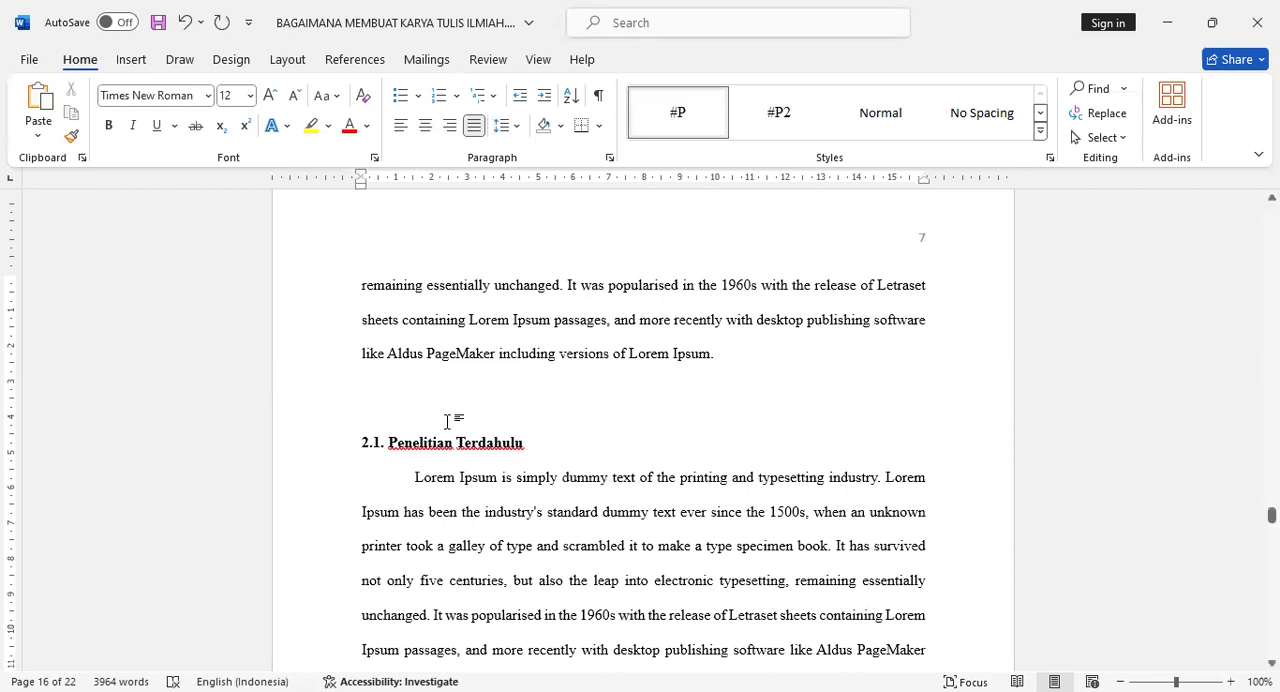
- Insert a 3x3 table on the empty line above 2.1. Penelitian Terdahulu
left_click(131, 60)
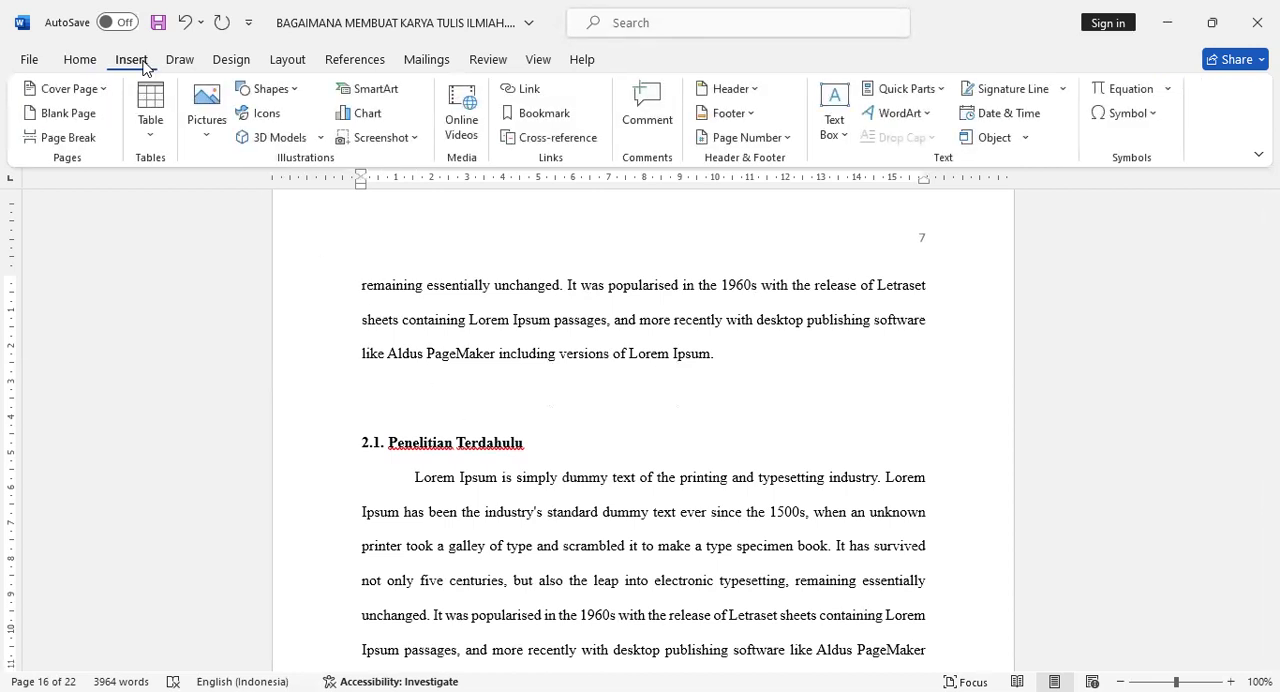
left_click(152, 135)
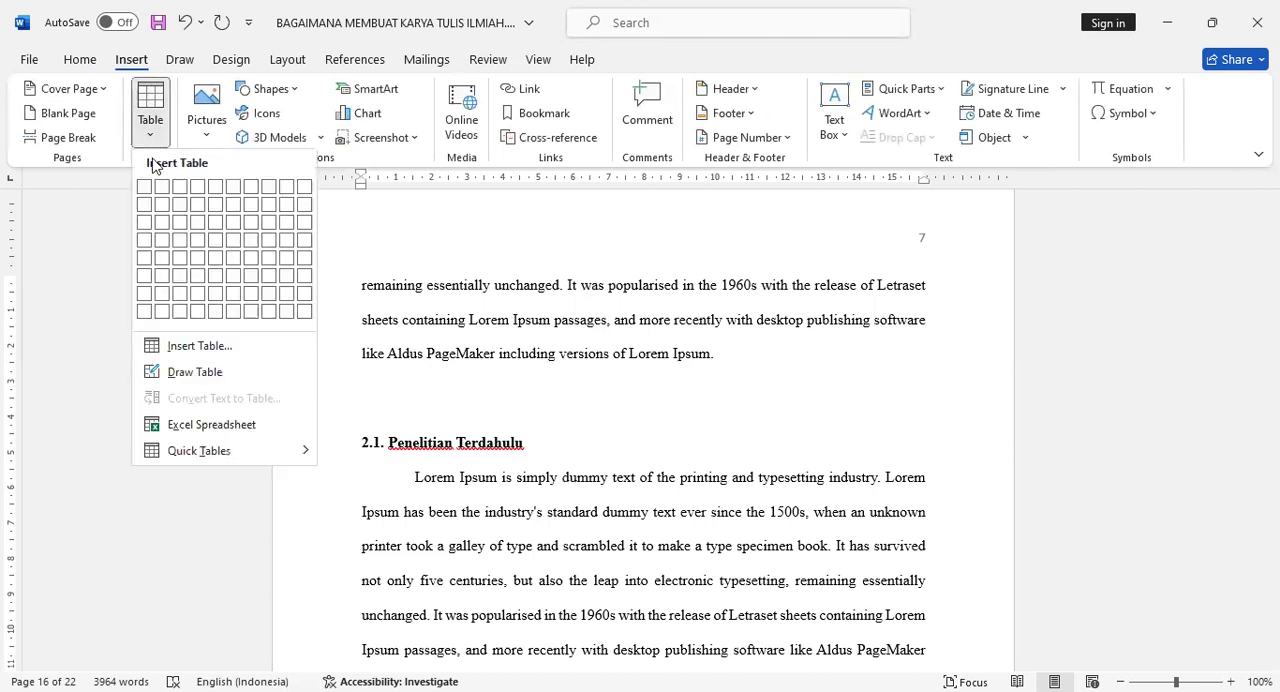
left_click(183, 231)
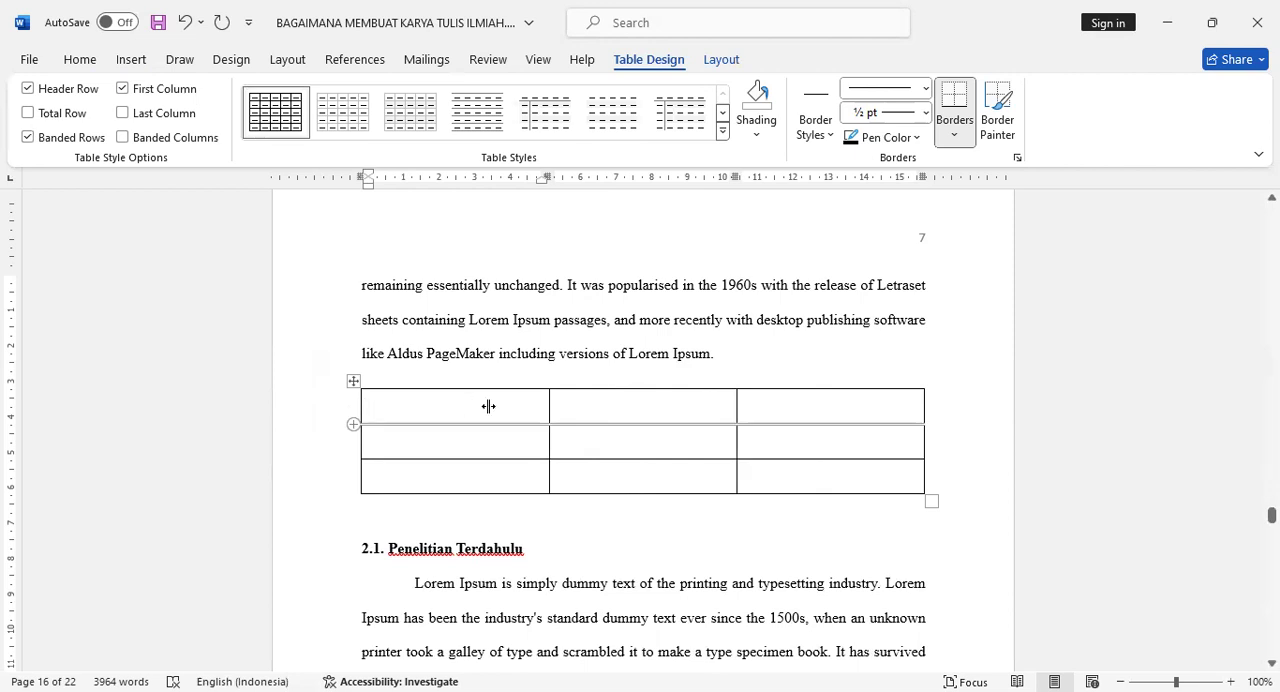
- Narrow the table's first column from its outer edge and widen the middle column into the third one
left_click_drag(488, 406, 491, 406)
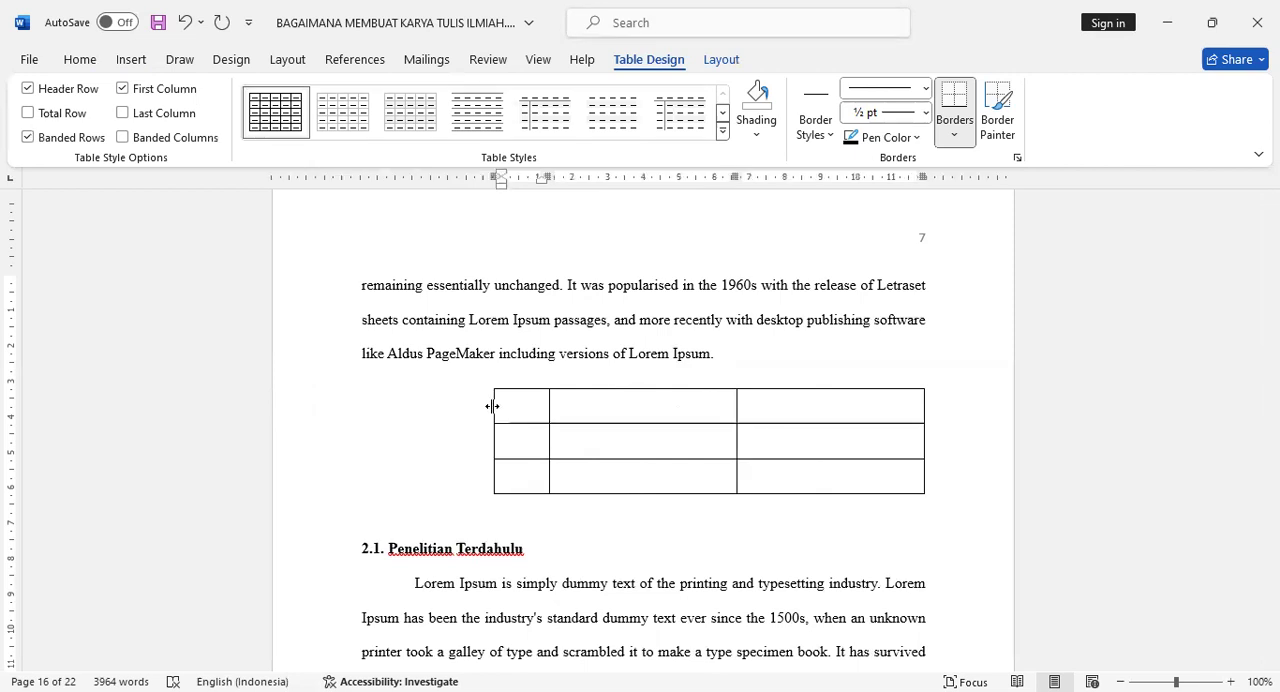
left_click(736, 402)
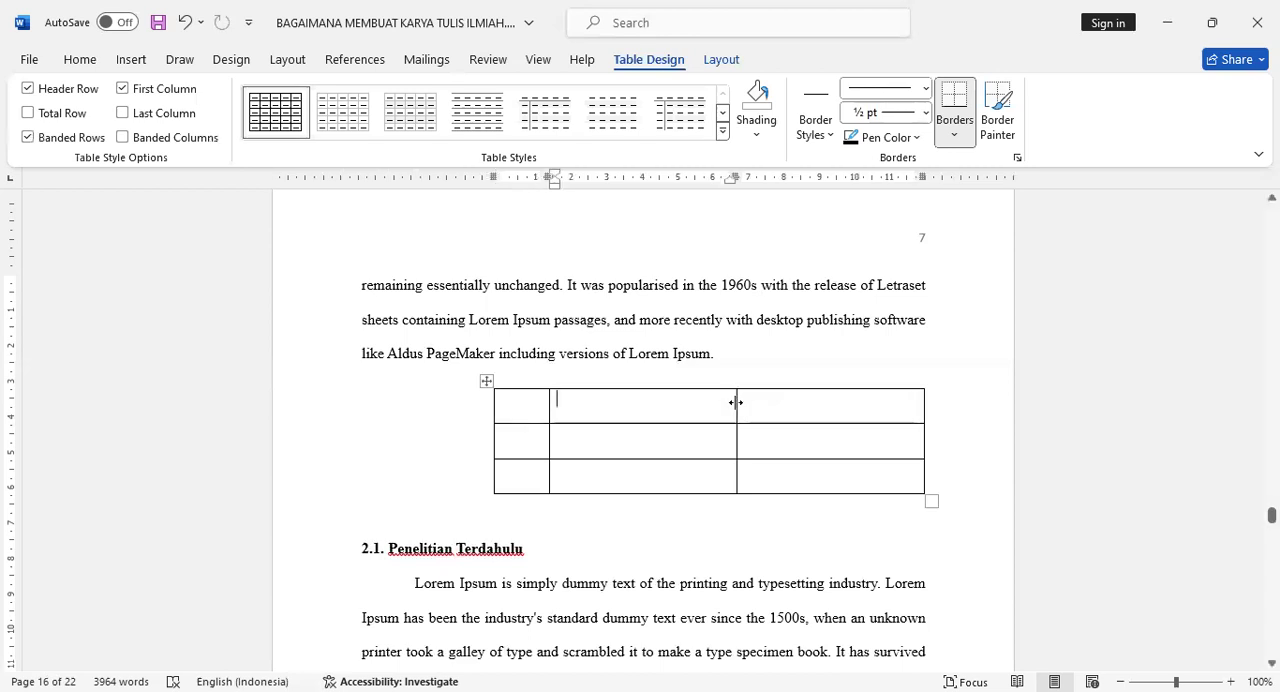
left_click_drag(736, 402, 818, 406)
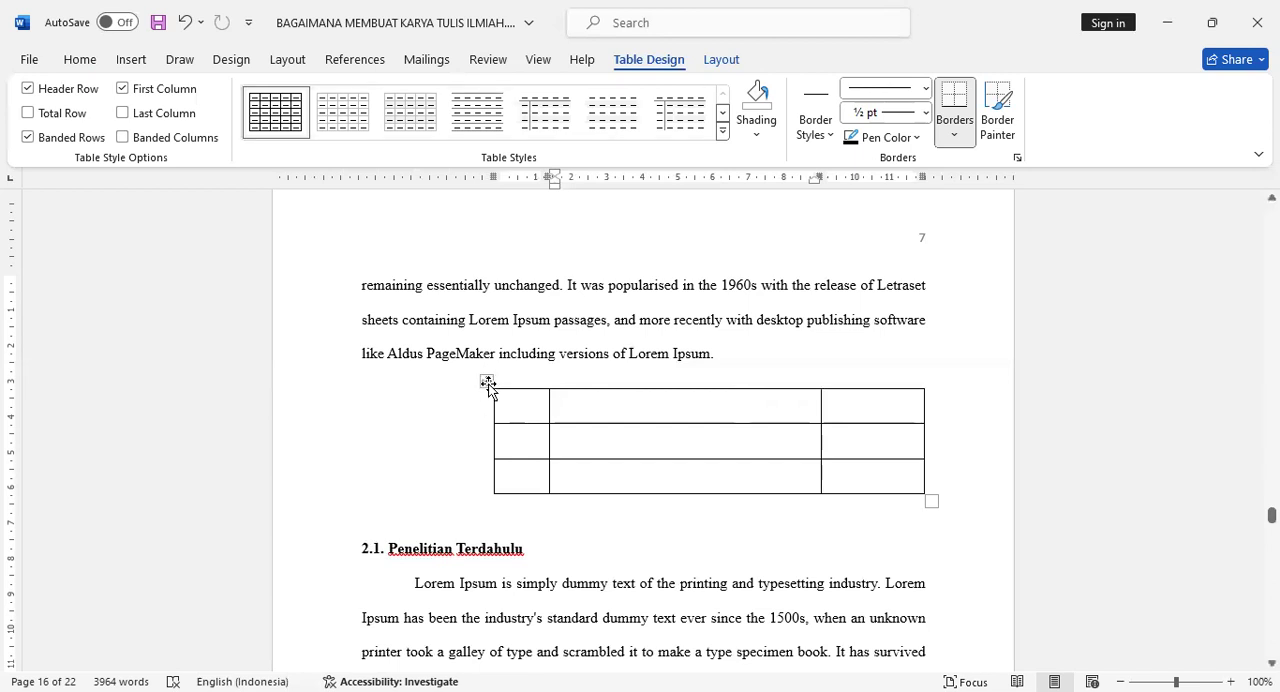
- Center the whole table between the page margins and set its line spacing to 1.0
left_click(487, 381)
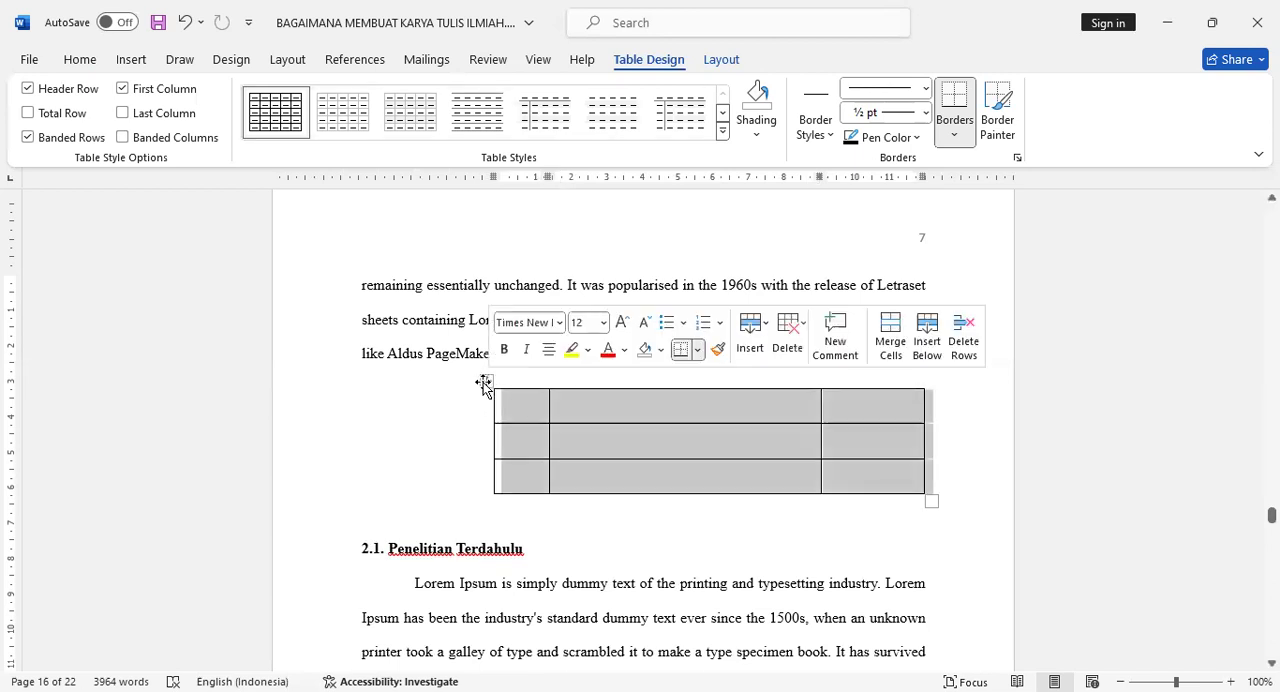
key("ctrl+e")
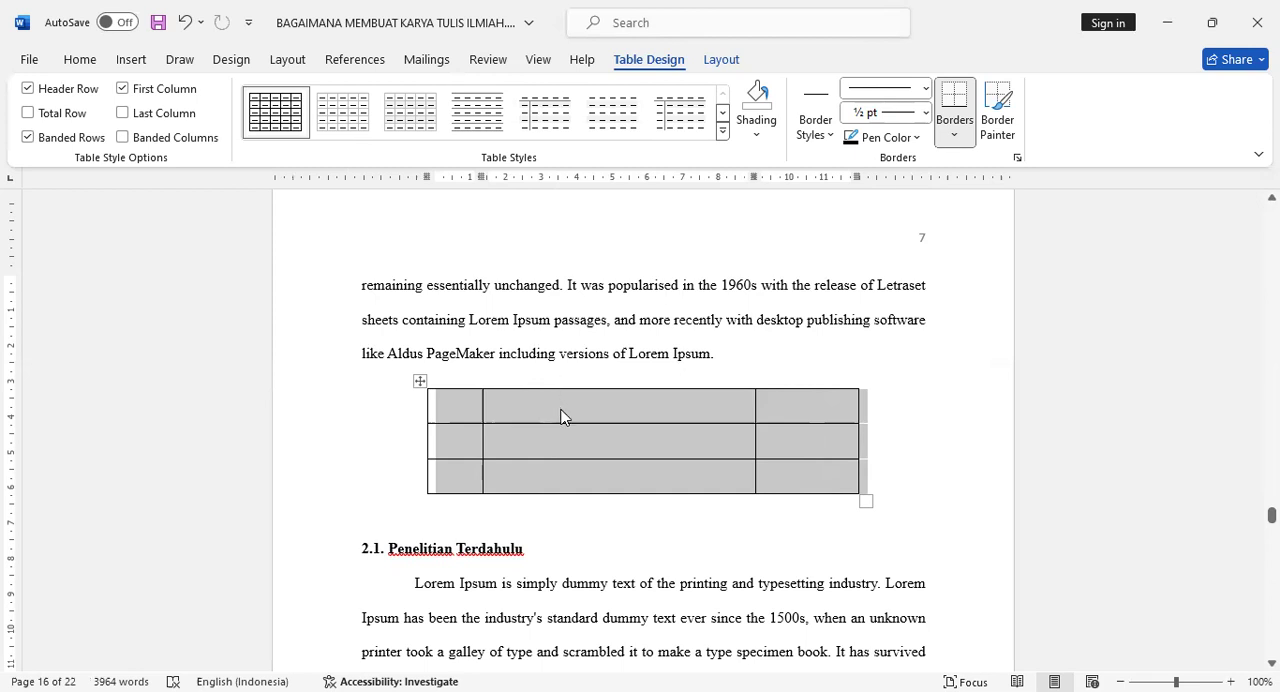
left_click(80, 61)
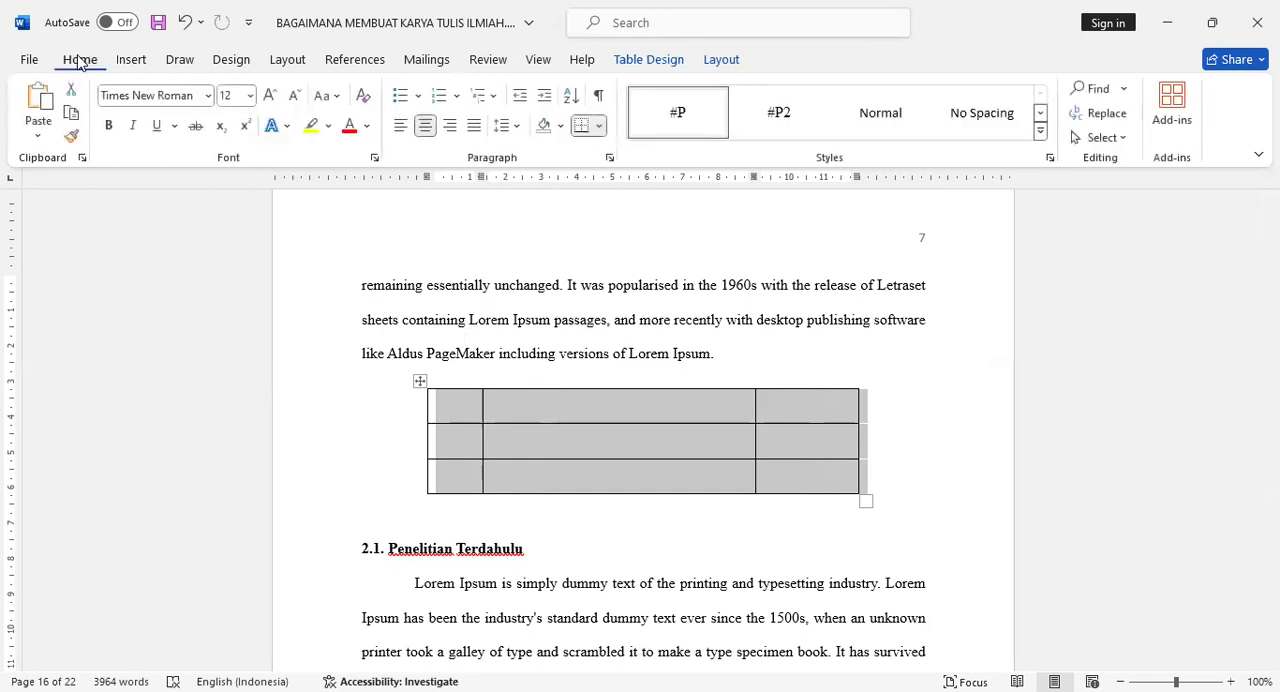
left_click(516, 137)
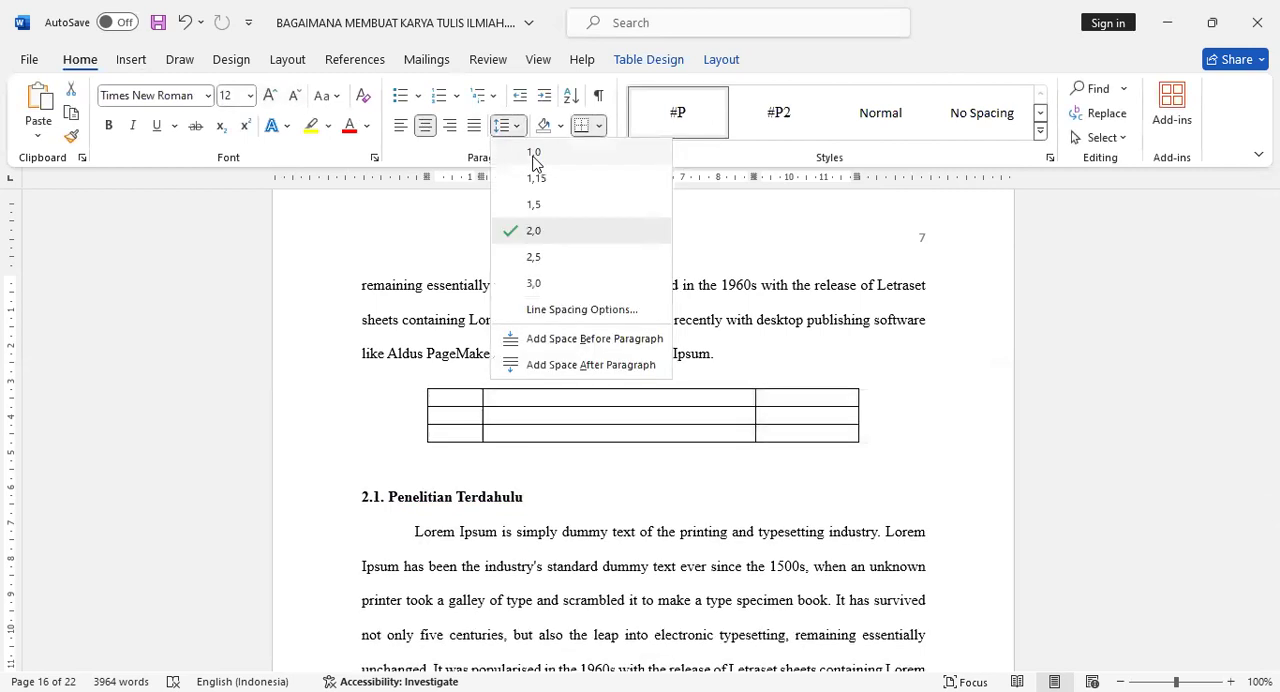
left_click(526, 158)
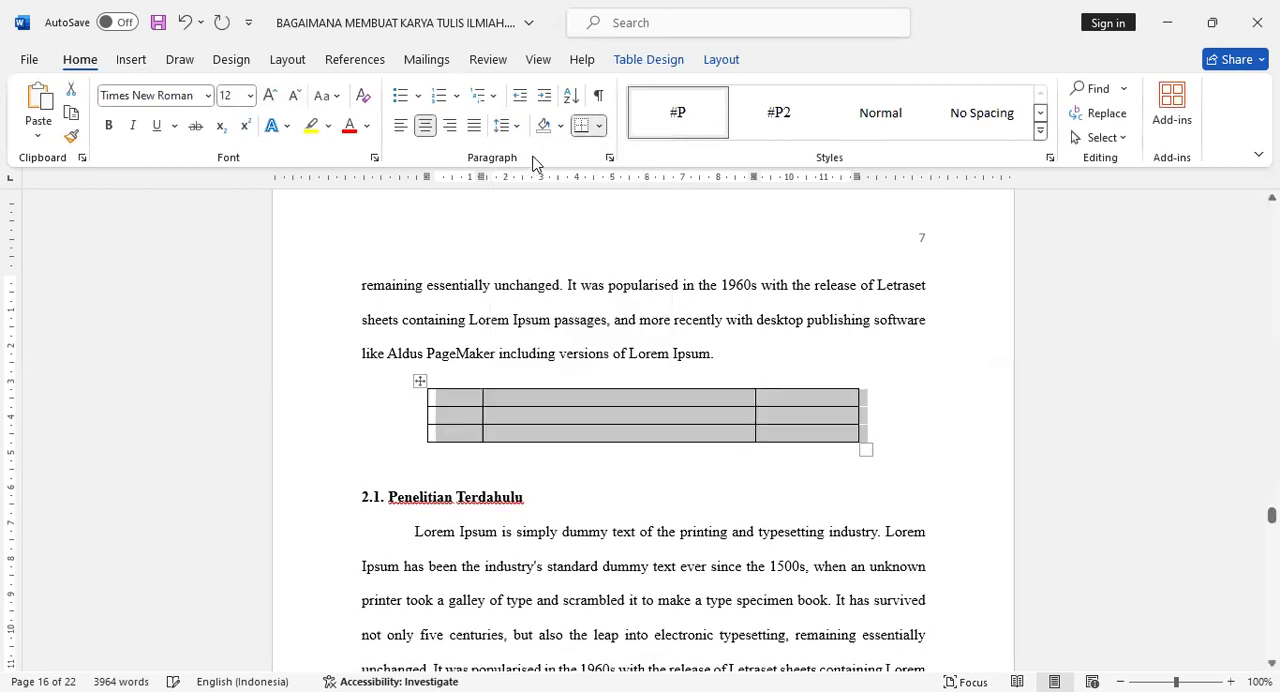
- Center the text alignment of the table's header row and of its first column
left_click(461, 403)
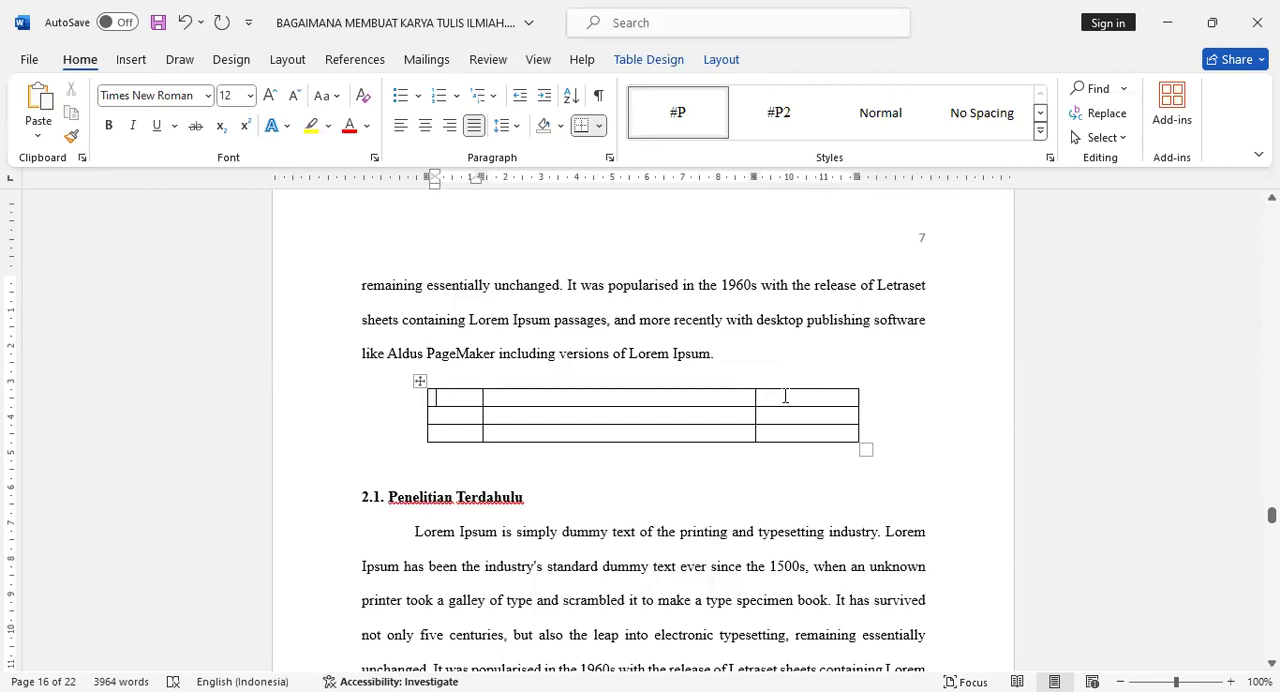
left_click_drag(785, 396, 452, 404)
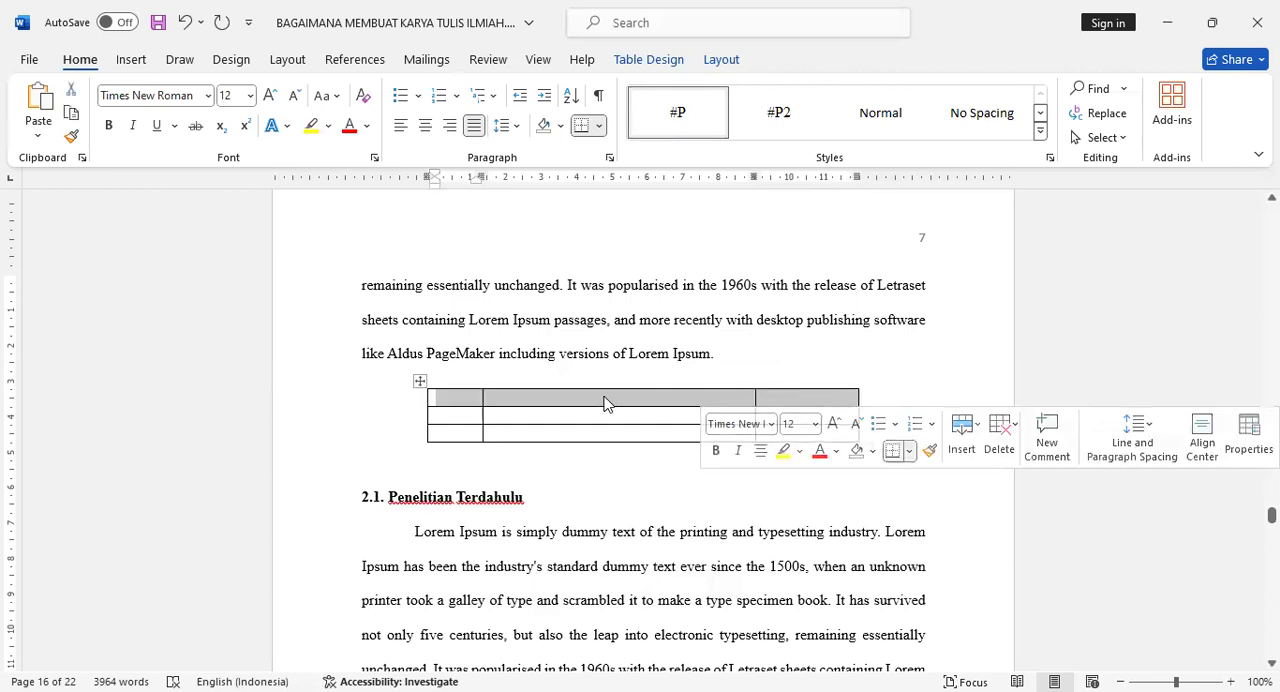
left_click(451, 404)
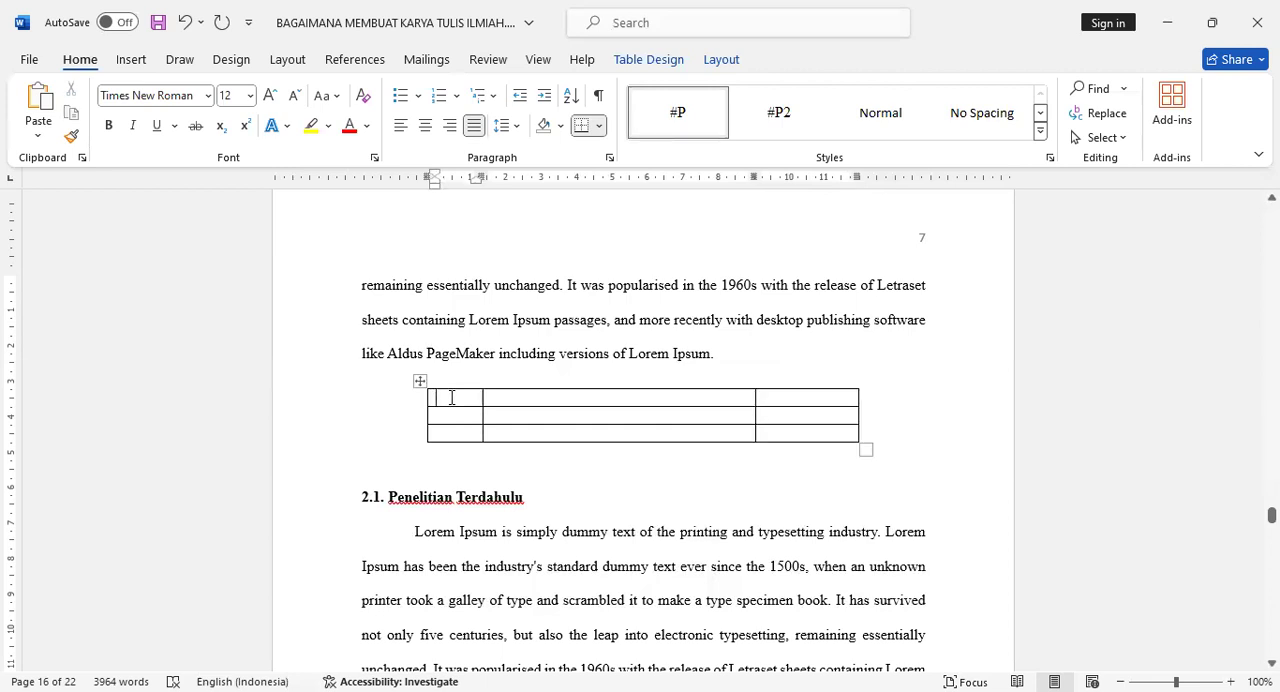
left_click(802, 399, "shift")
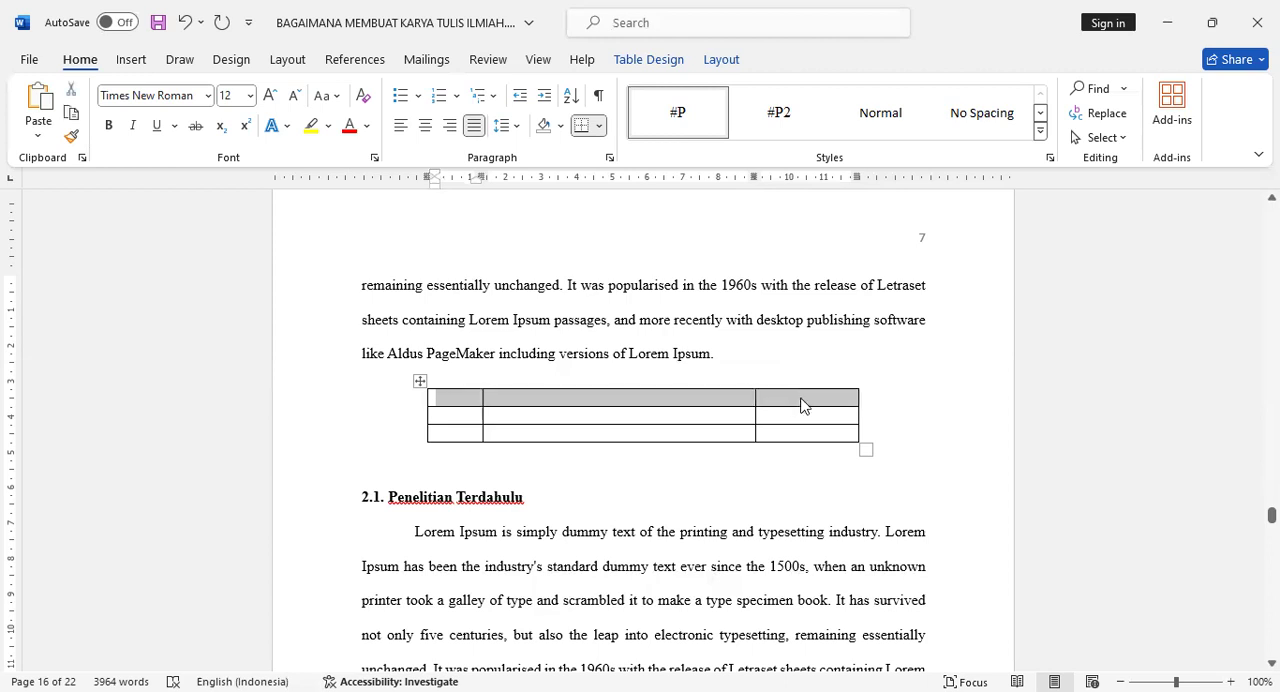
left_click(425, 125)
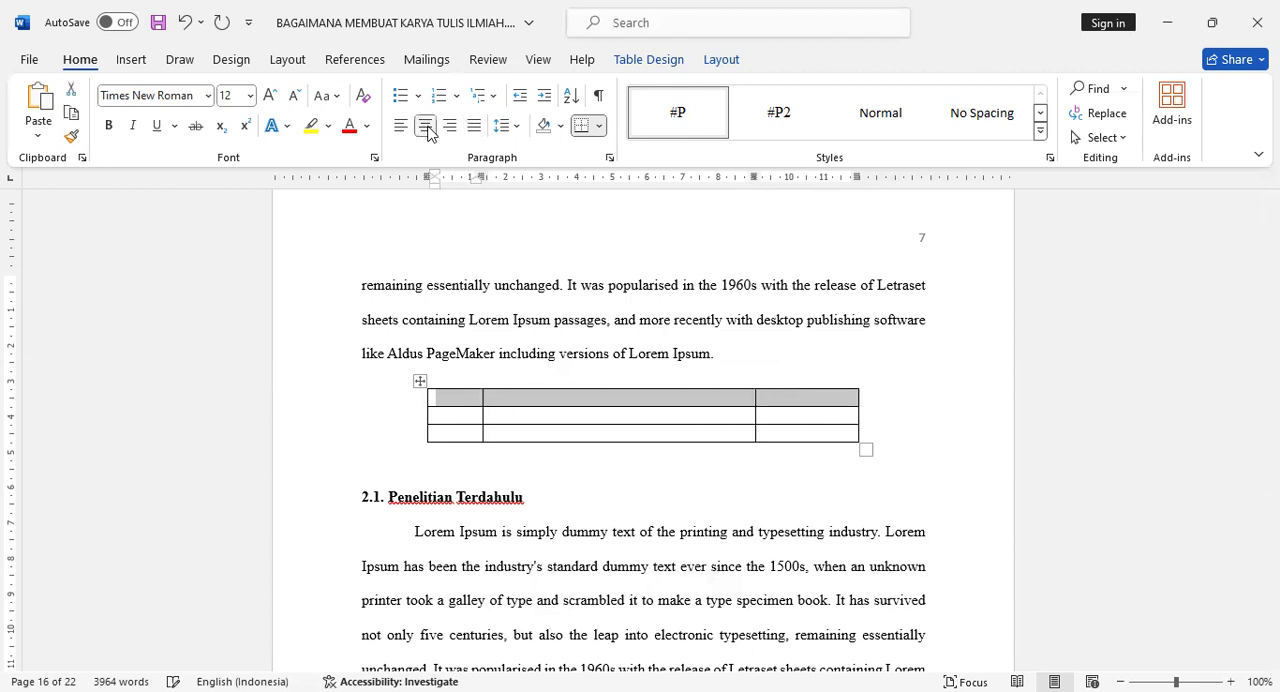
left_click(454, 401)
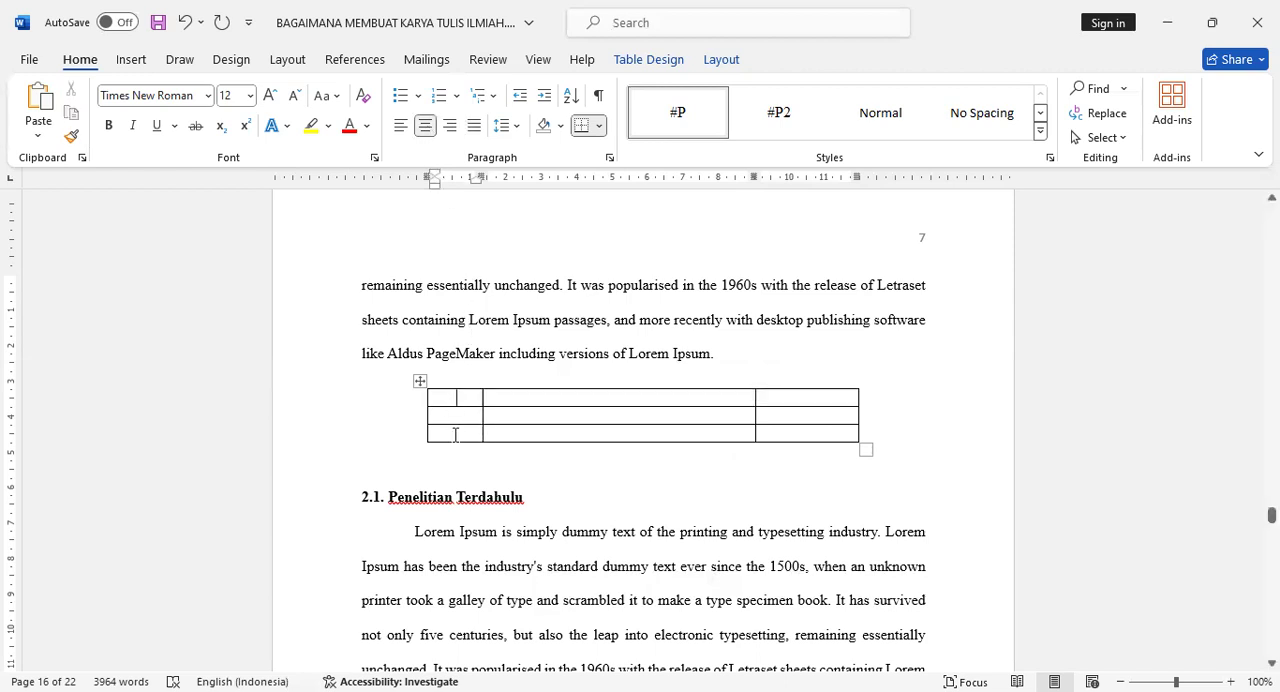
left_click(455, 435, "shift")
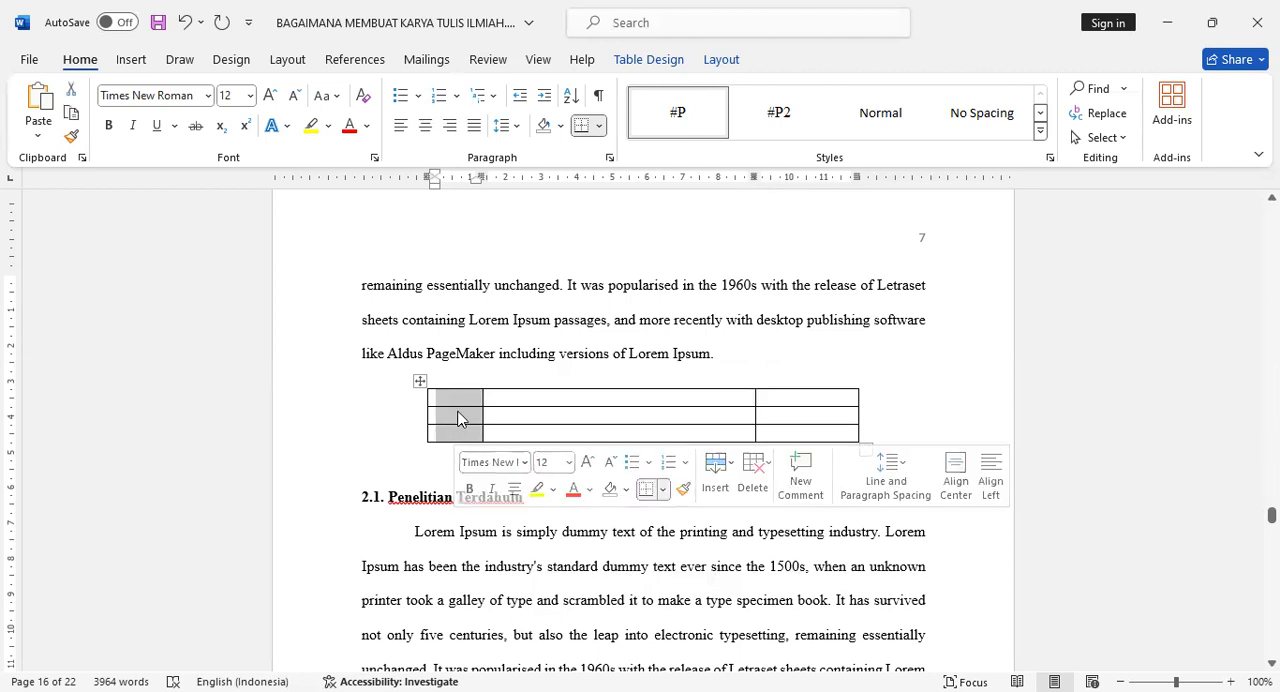
left_click(425, 127)
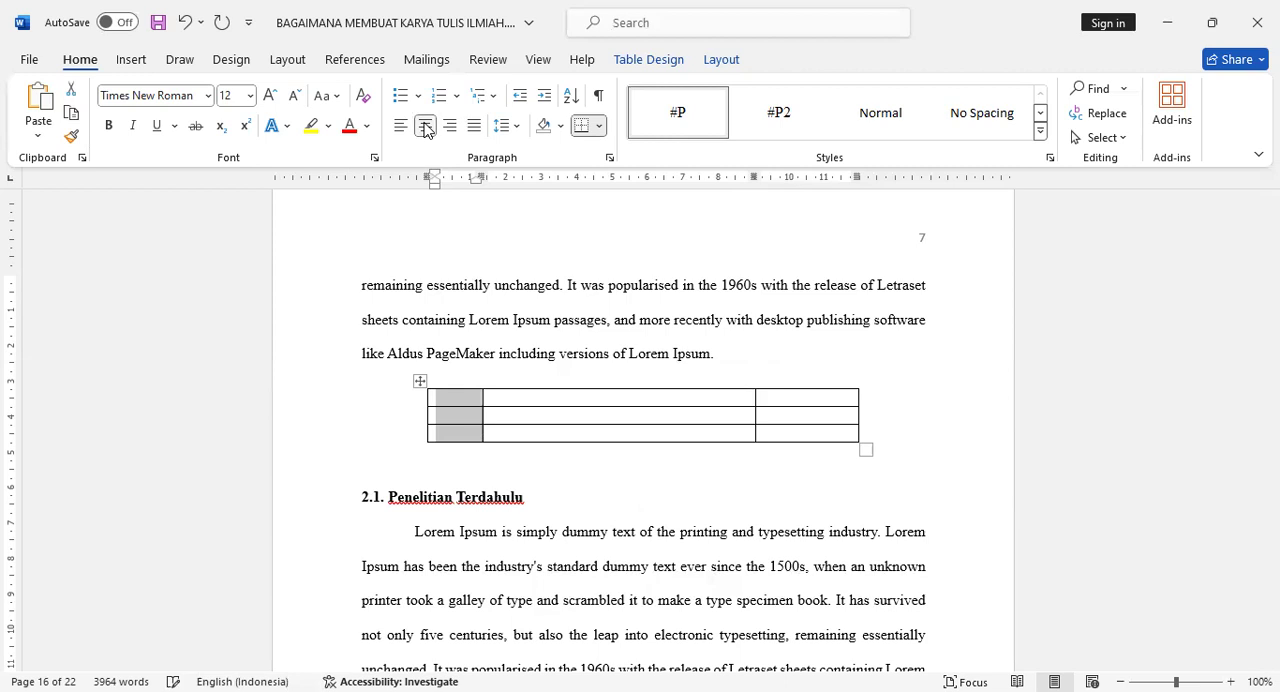
- Enter the column headings No, Jenis and Harga in the table's first row
left_click(452, 402)
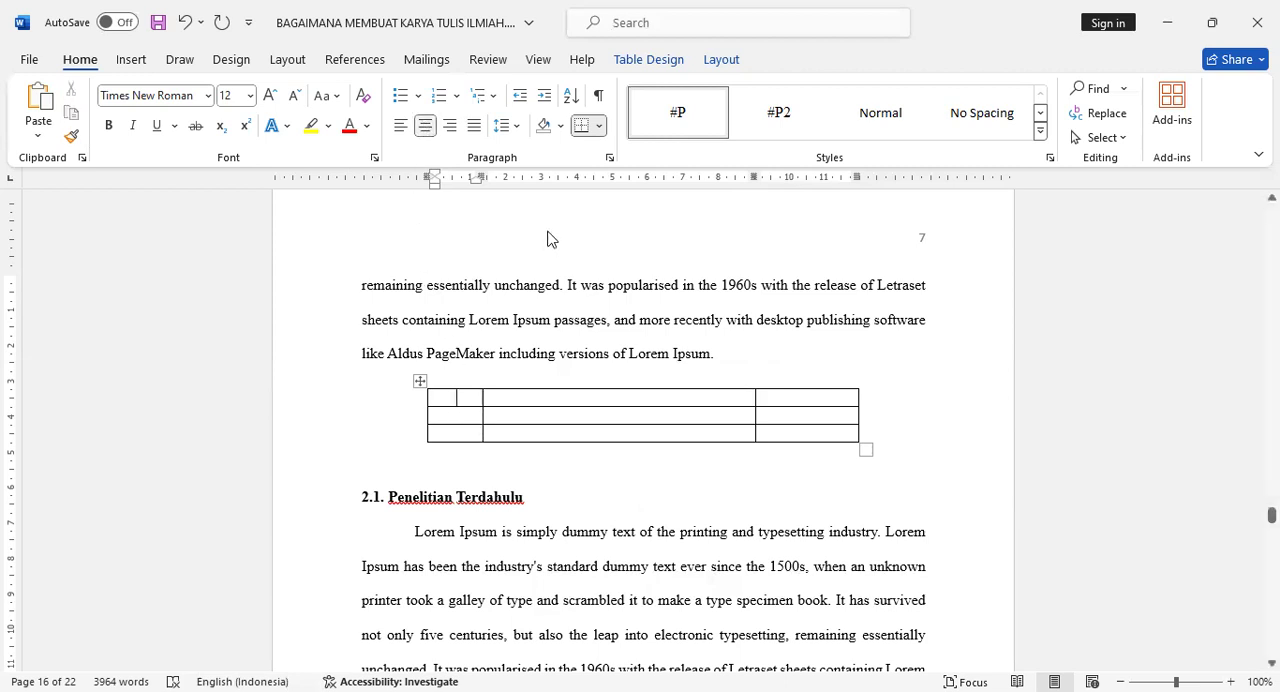
type("No")
key("Tab")
type("Jenis")
key("Tab")
type("Harga")
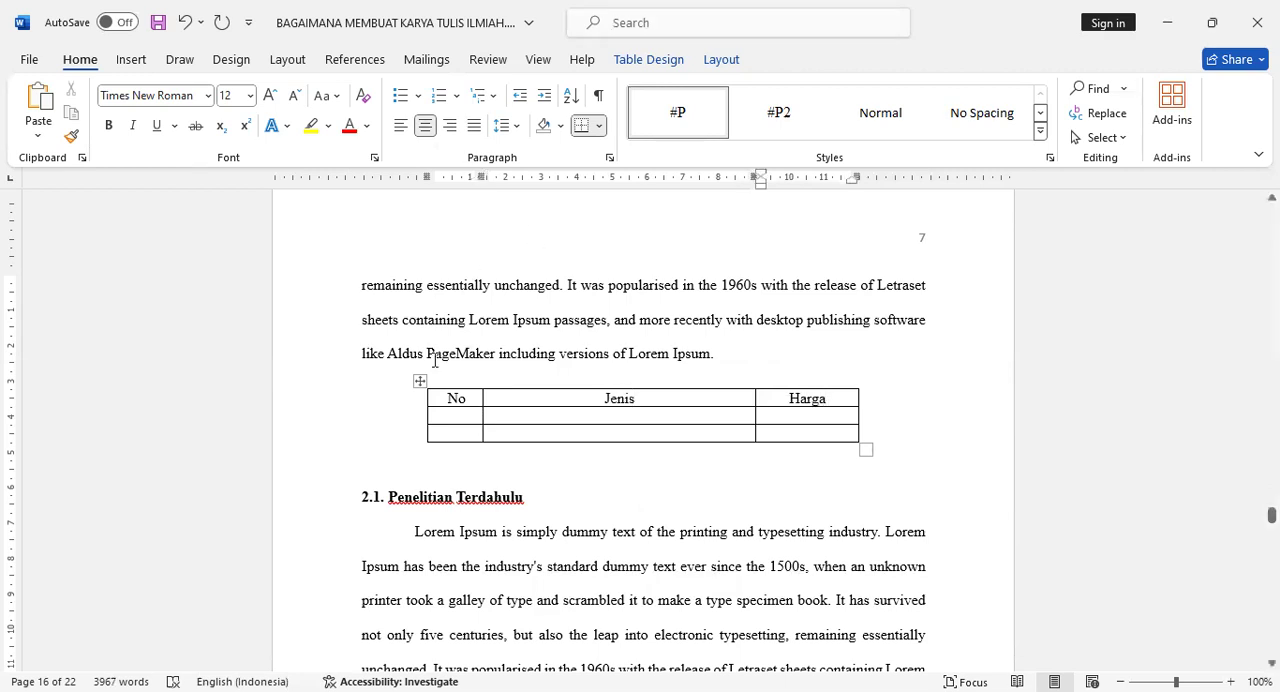
- Fill the row below the headings with 1, Laptop Lenovo and 5.000.000
left_click(470, 416)
type("1")
key("Tab")
type("Leptop Le")
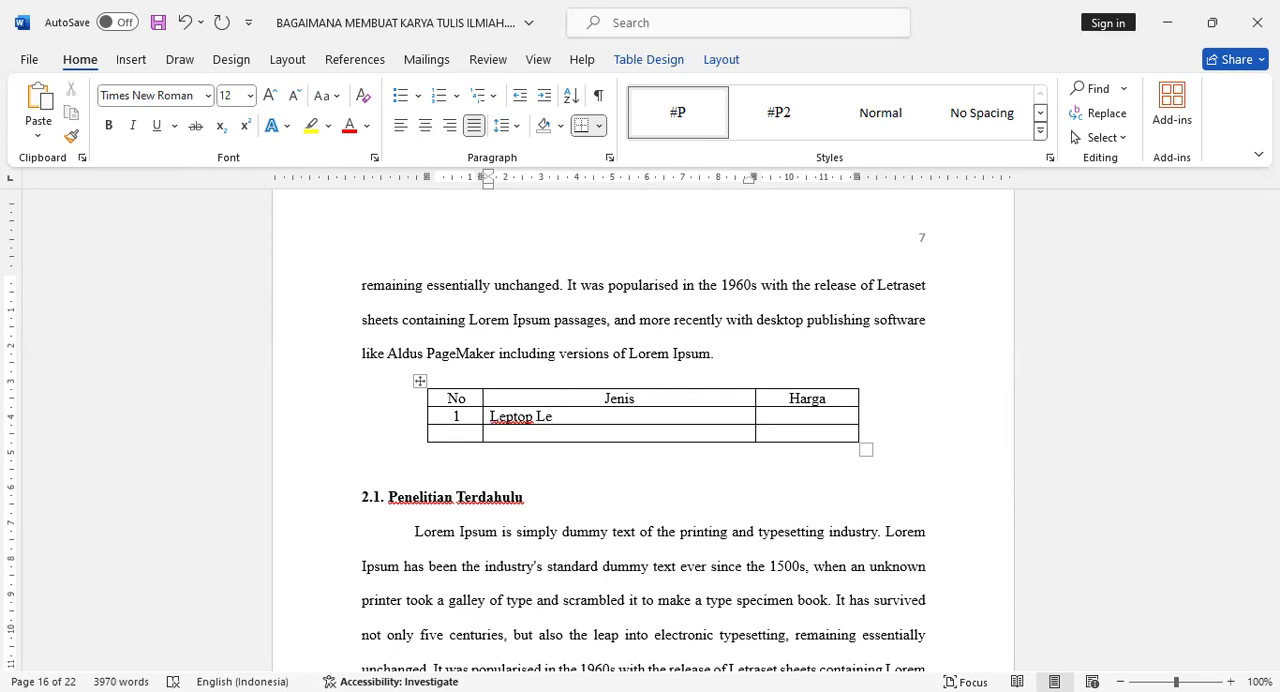
type("novo")
key("BackSpace")
type("a")
left_click(822, 416)
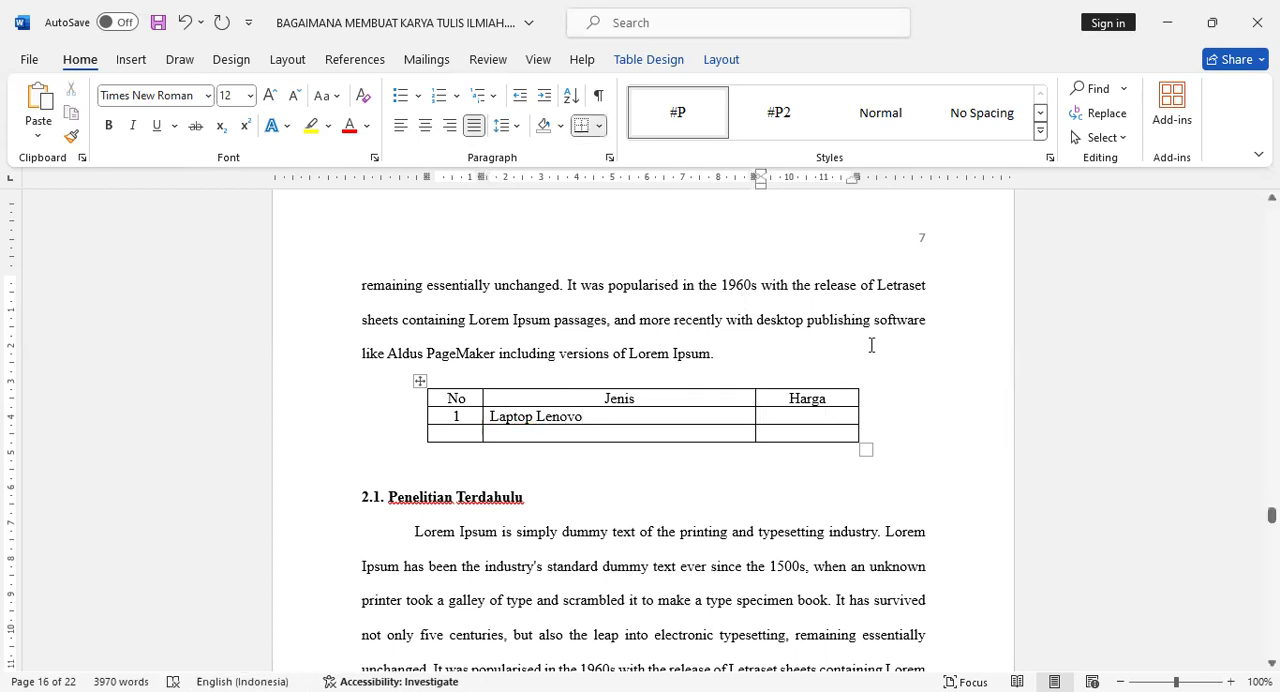
type("5.000.000")
- Fill the table's last row with 2, Laptop HP and 5.500.000, and add an empty row beneath it
left_click(468, 434)
type("2")
left_click(509, 435)
type("Laptop HP")
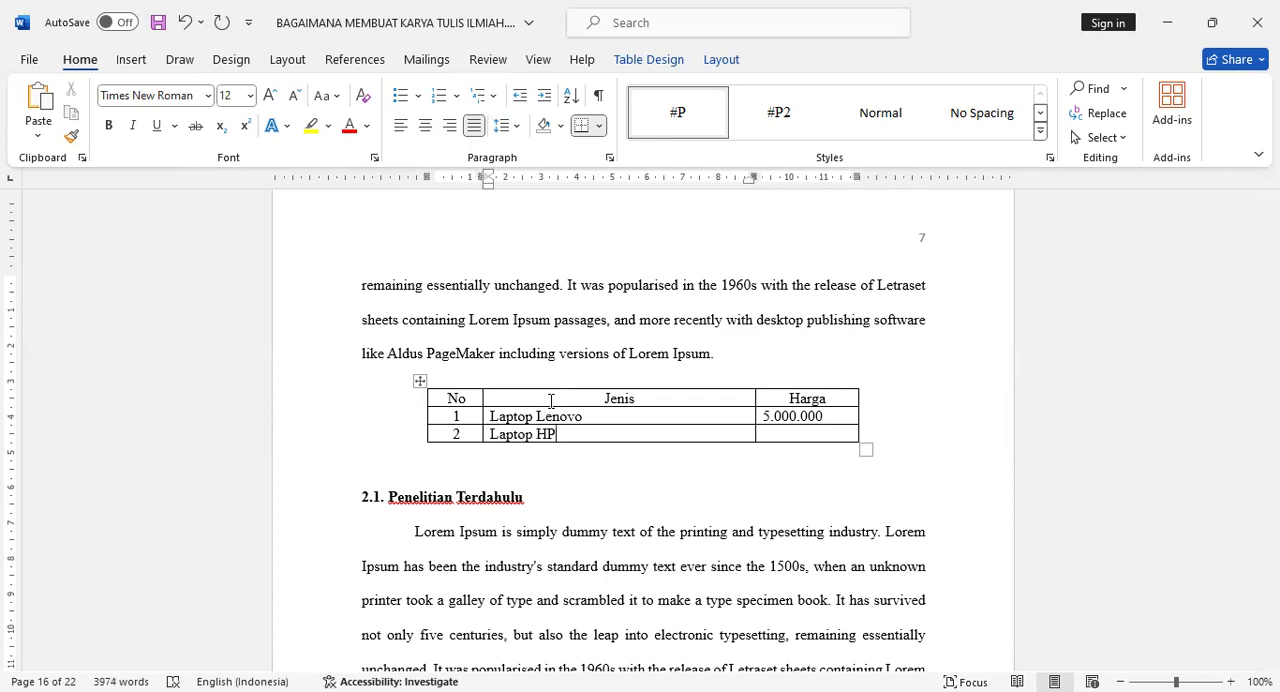
key("Tab")
type("5.500.000")
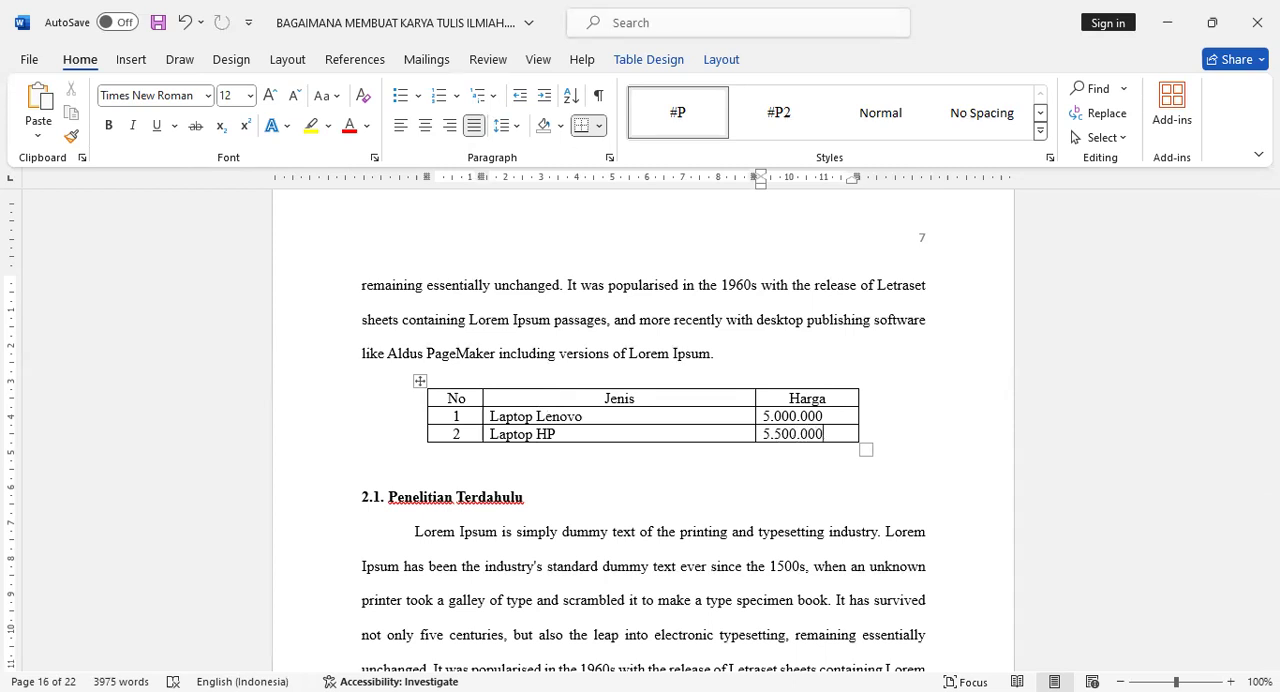
key("Tab")
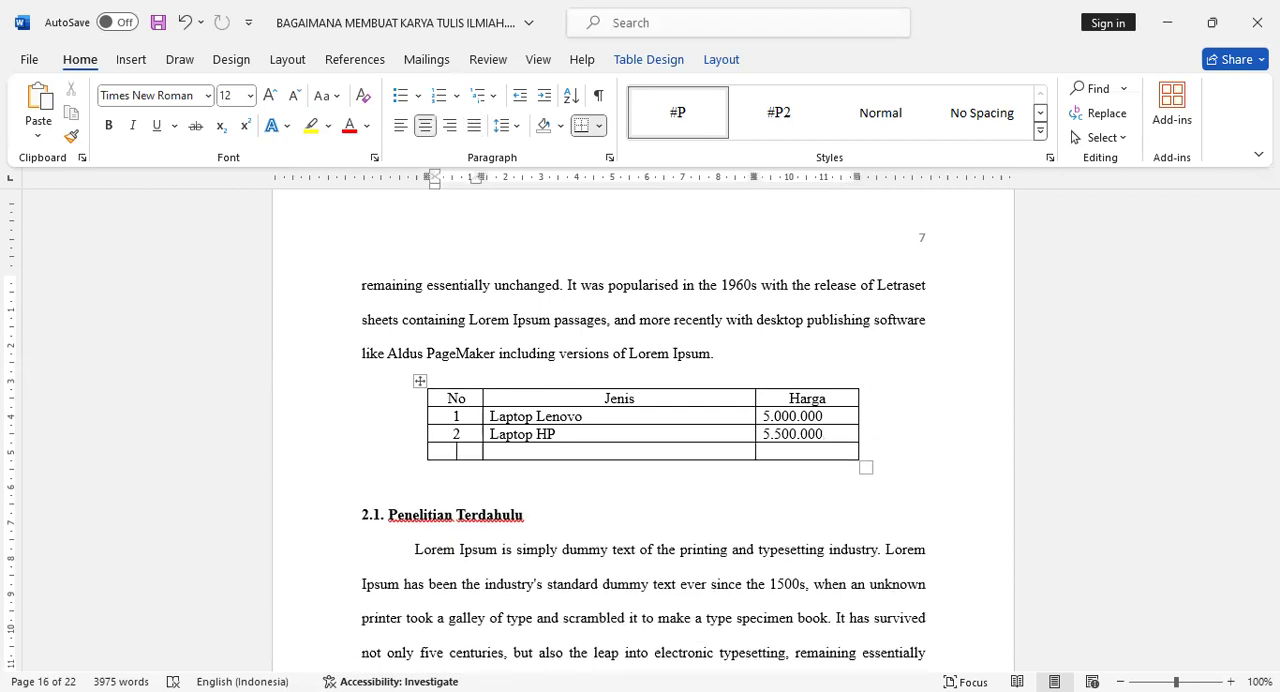
- Fill the table's empty last row with 3, Laptop Asus and 5.000.000
type("3")
key("Tab")
type("Laptop Asus")
key("Tab")
type("5")
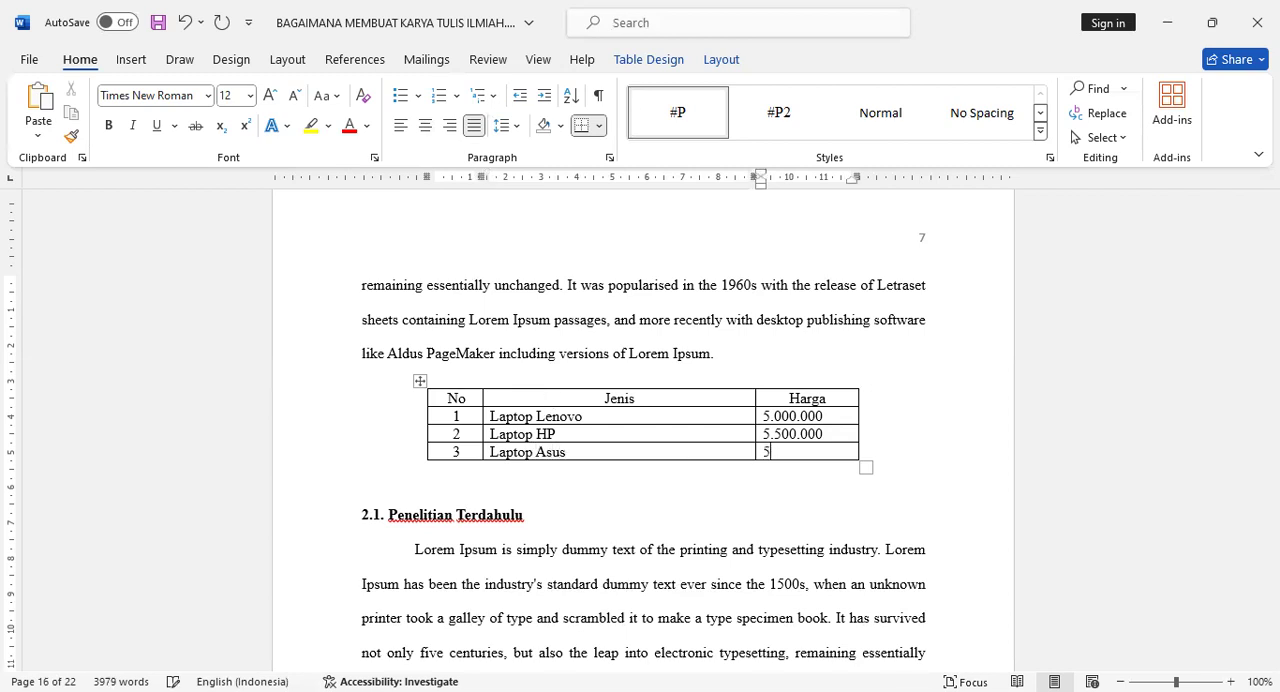
type(".000.000")
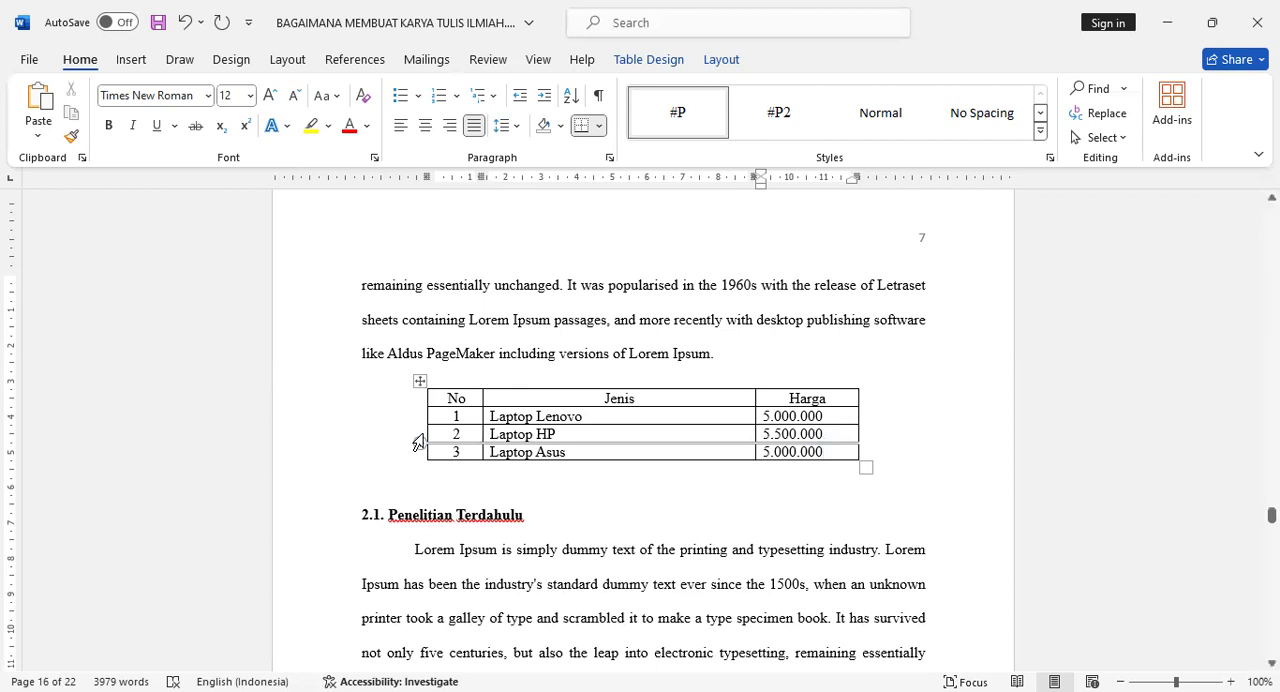
- Start a caption for the whole laptop table and create a new caption label named Tabel
left_click(420, 380)
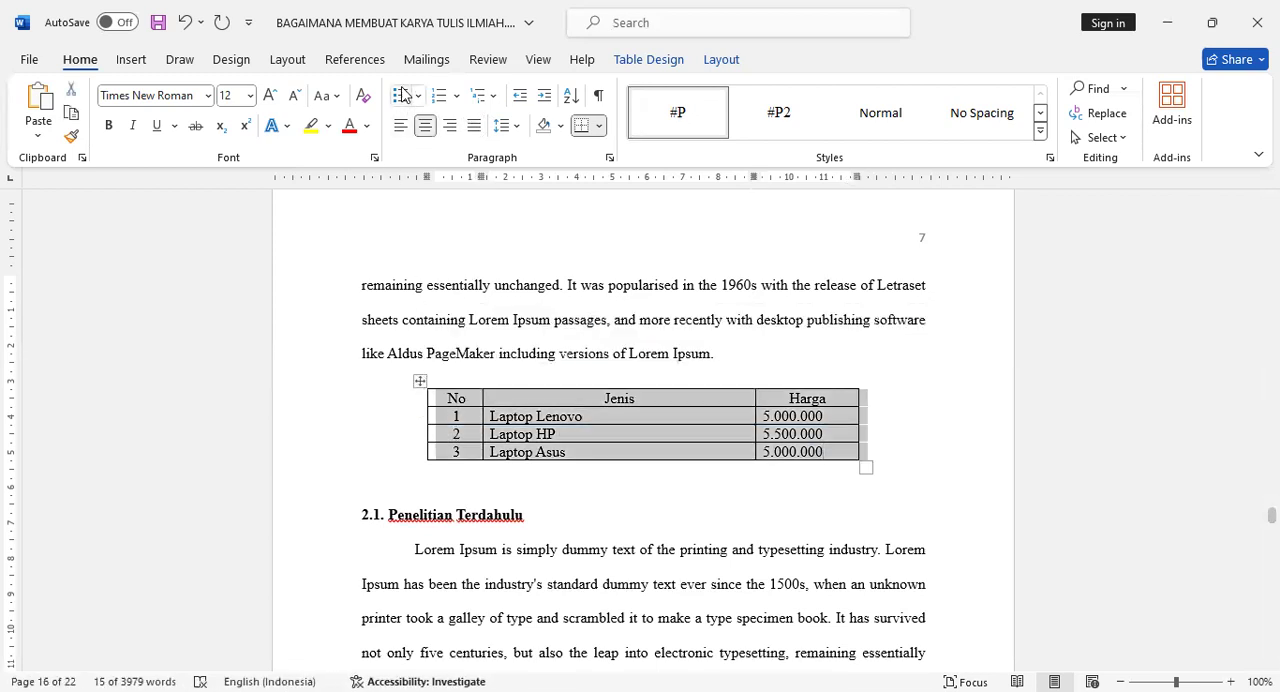
left_click(354, 62)
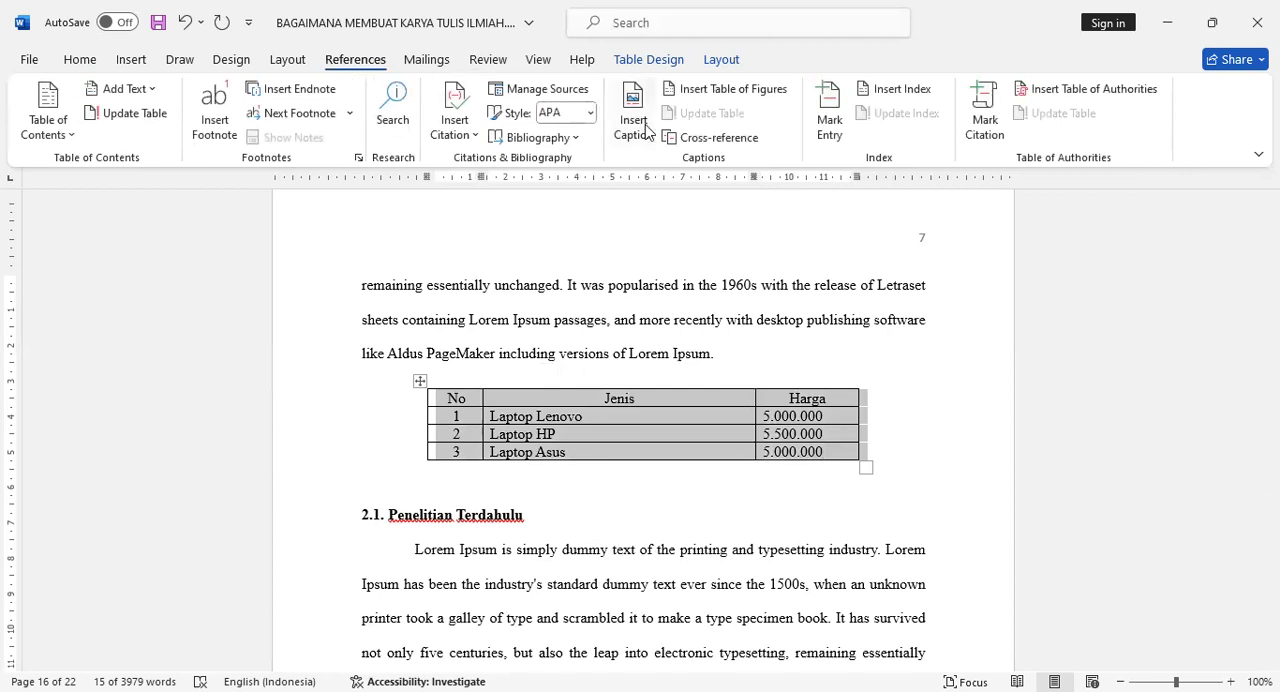
right_click(418, 382)
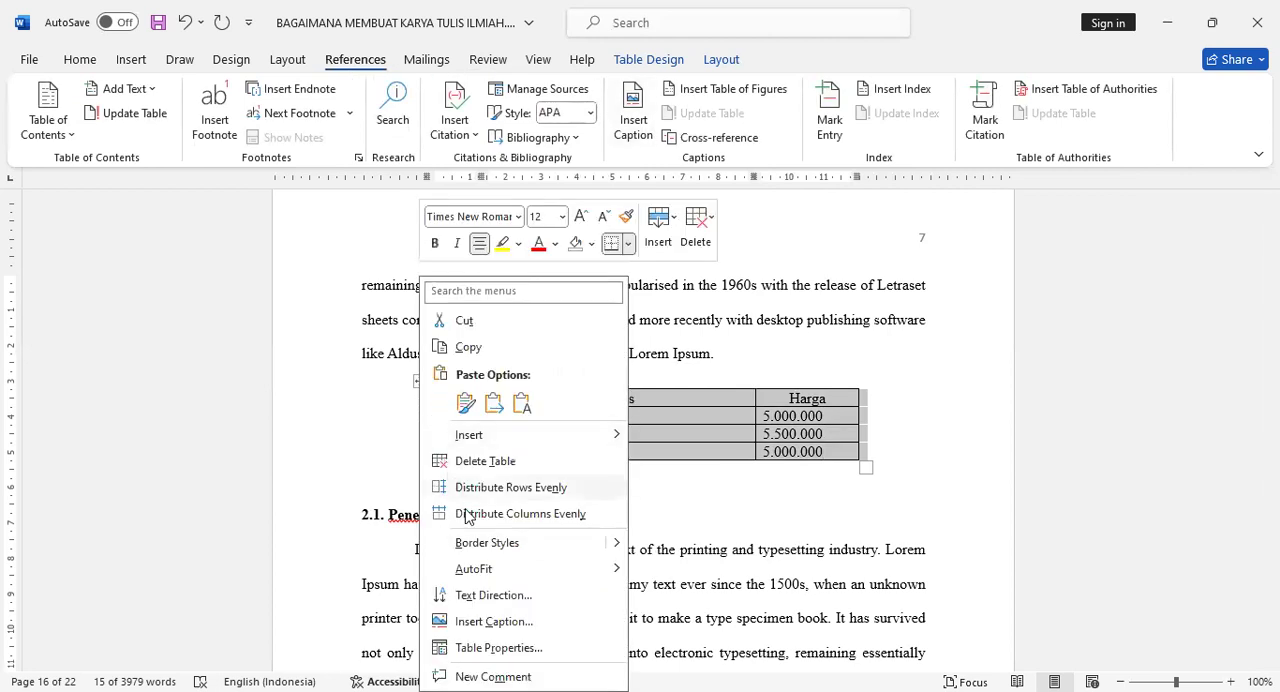
left_click(516, 623)
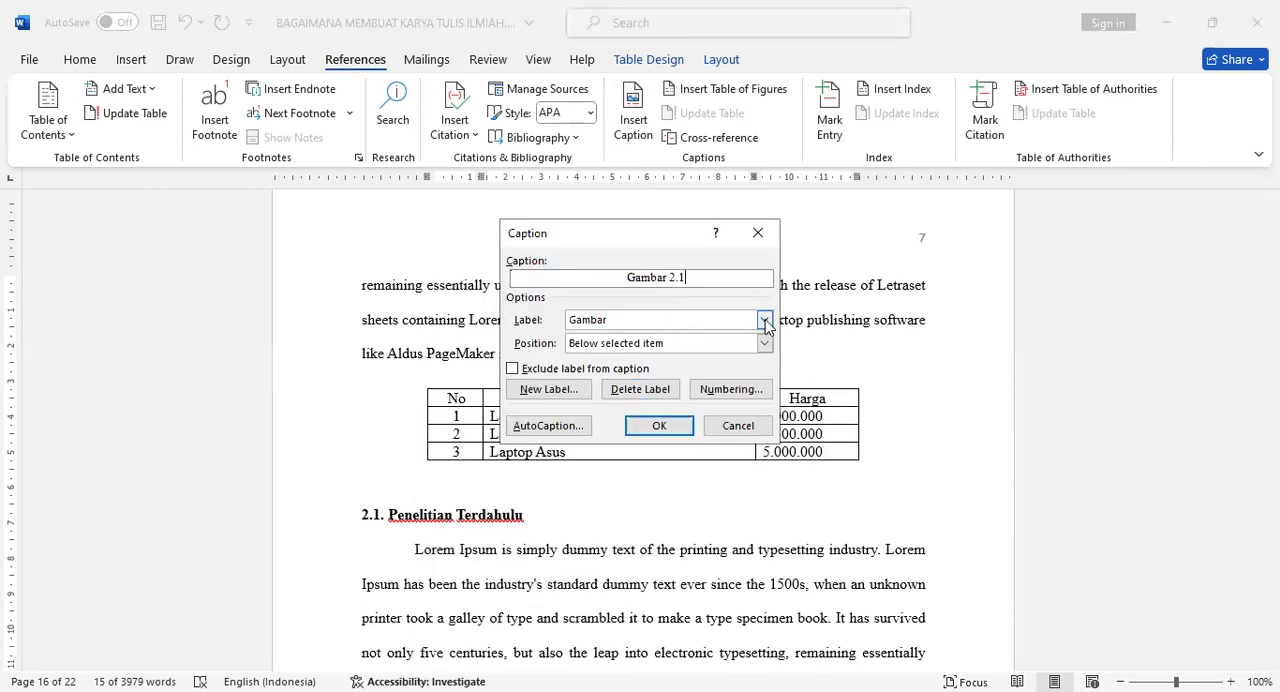
left_click(765, 319)
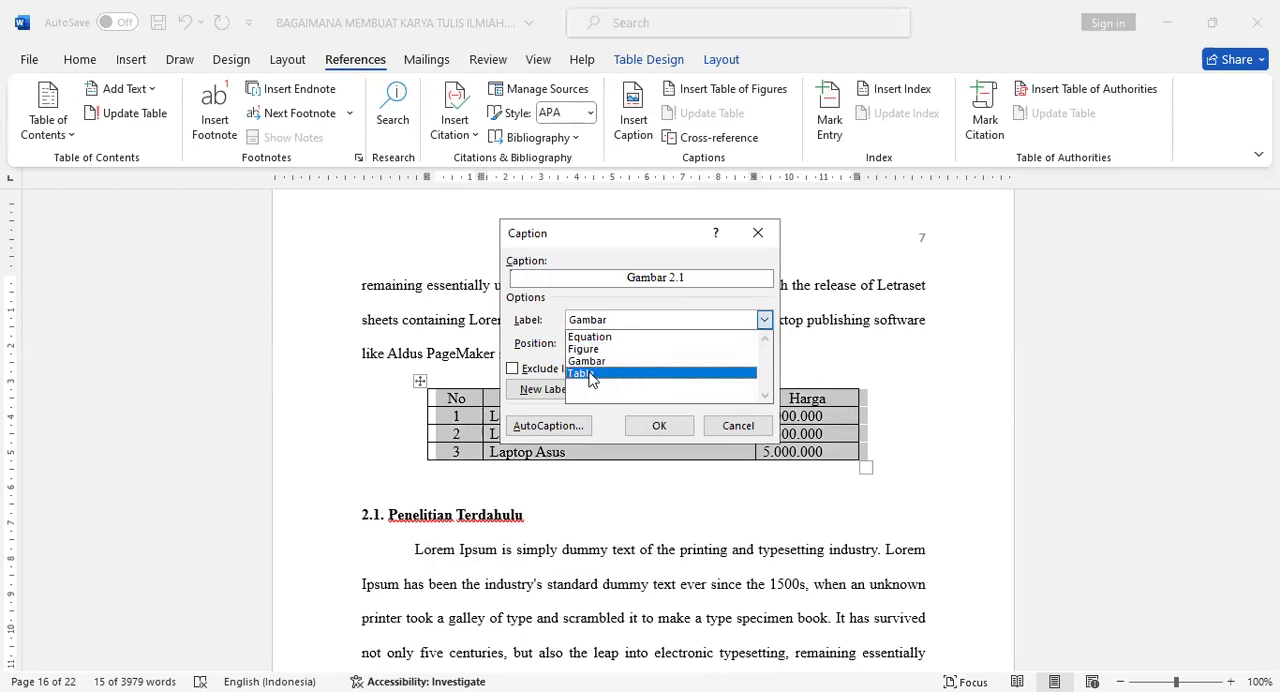
left_click(547, 323)
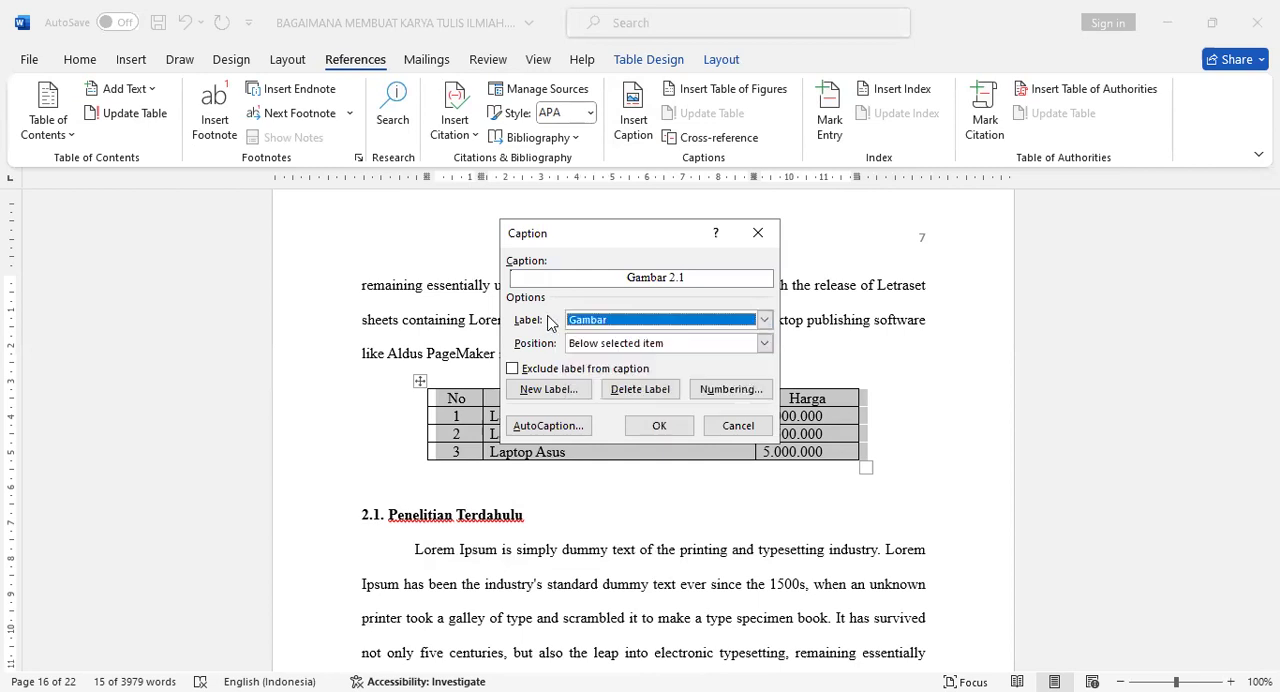
left_click(568, 388)
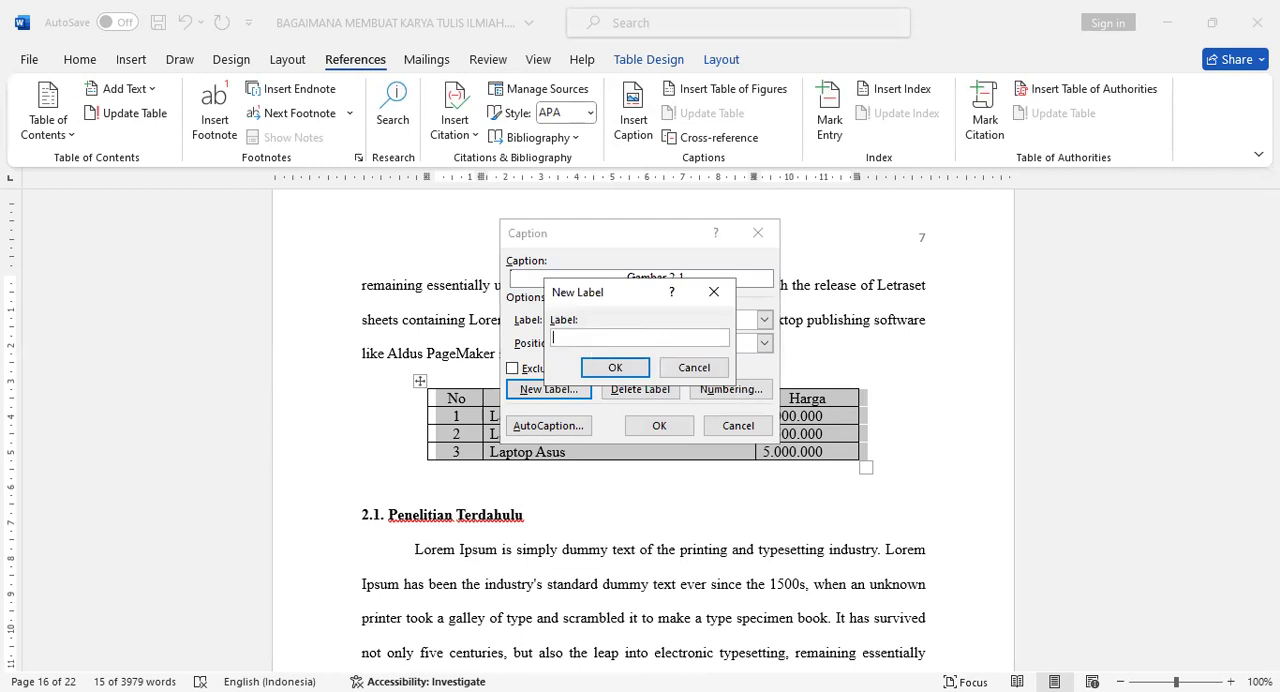
type("Tabel")
left_click(596, 372)
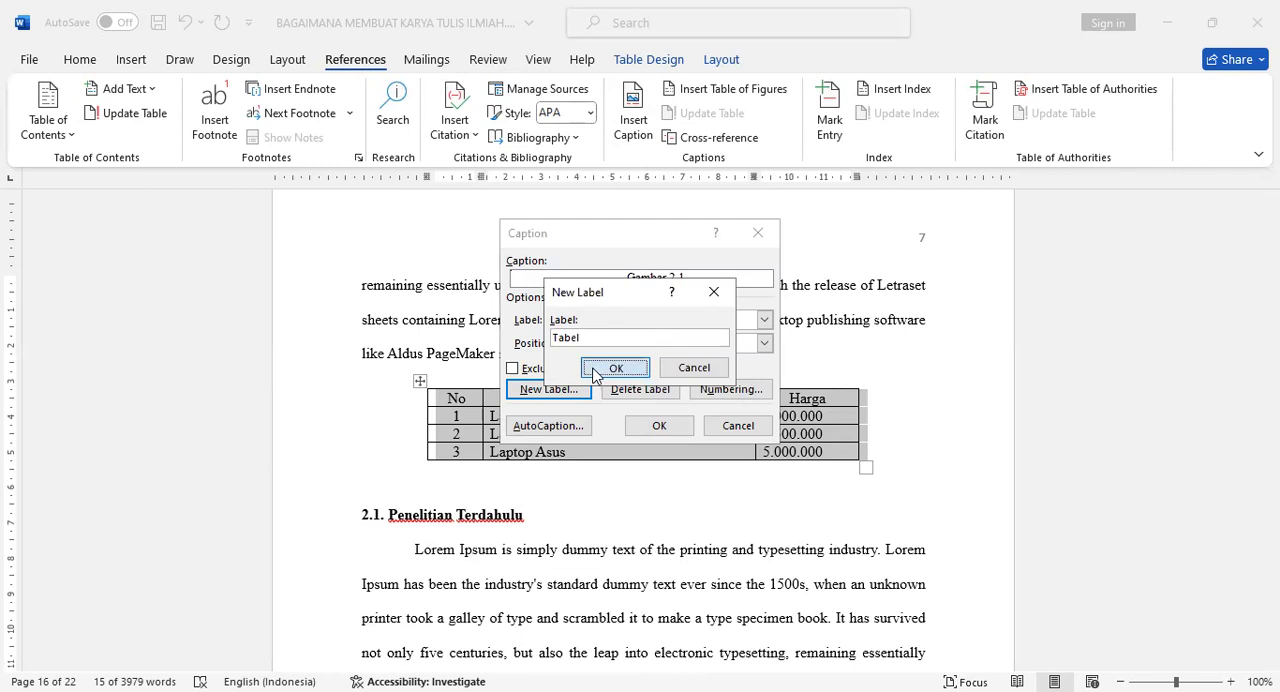
- Include the Heading 1 chapter number in the Tabel caption numbering, with a period as separator
left_click(715, 387)
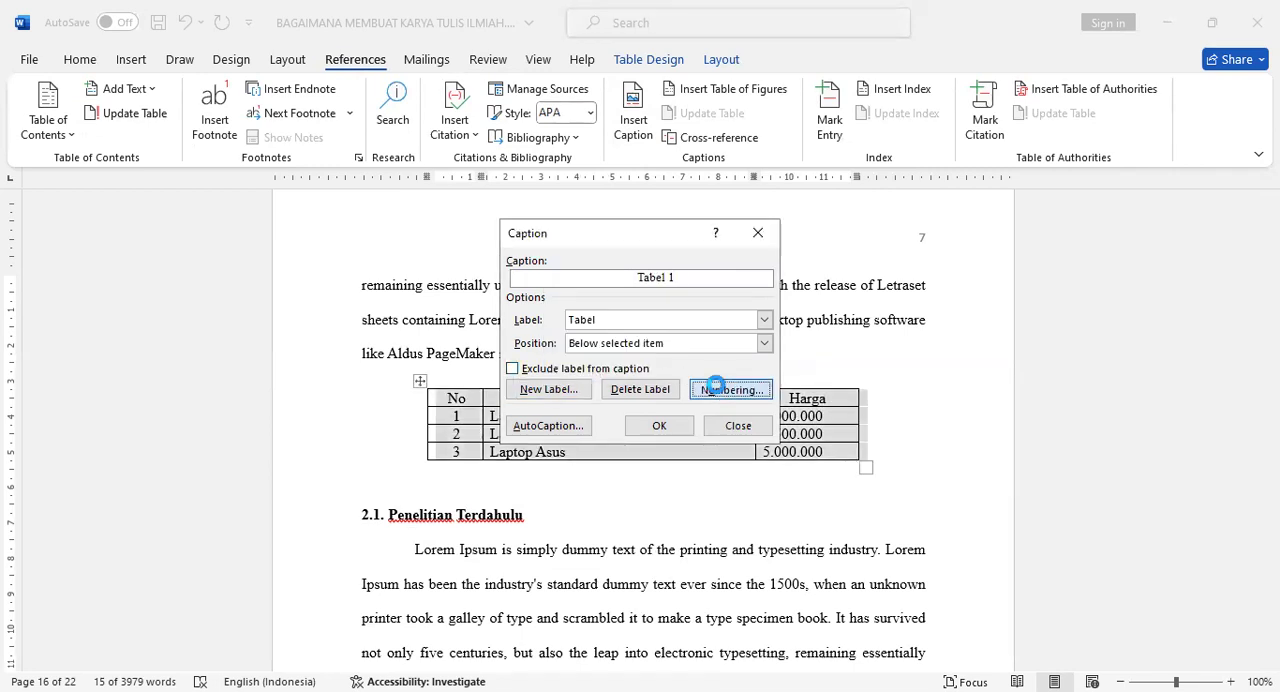
left_click(622, 311)
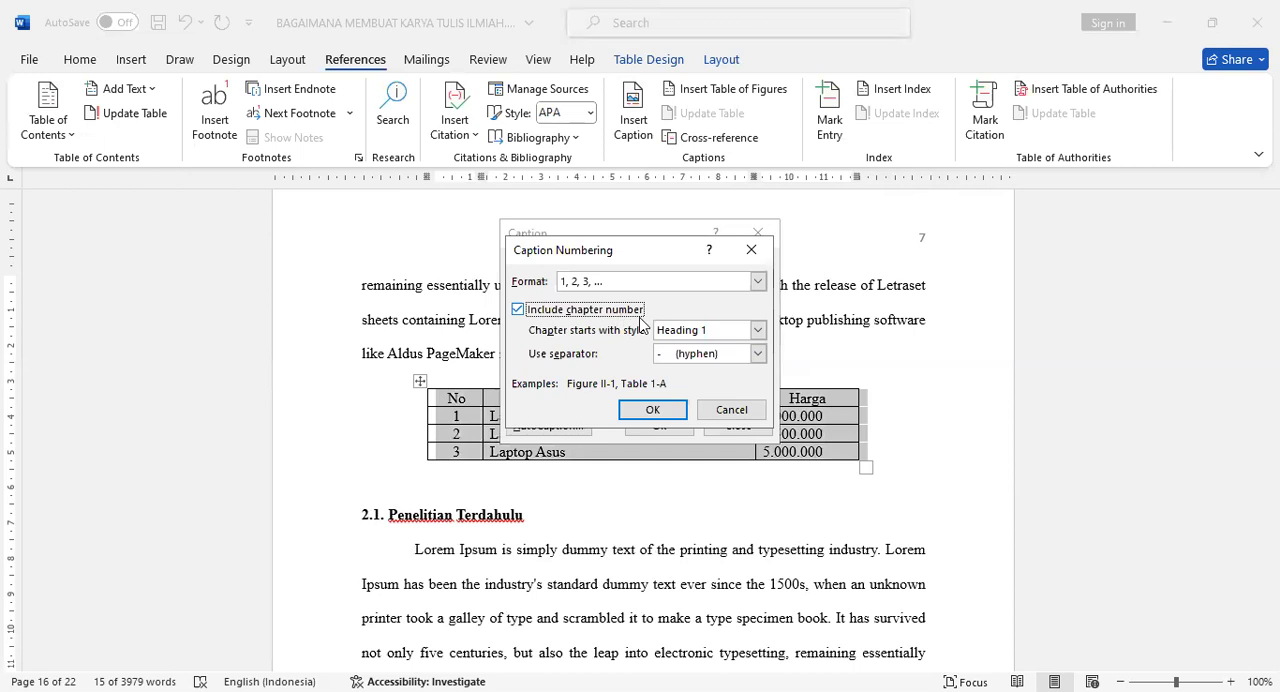
left_click(709, 358)
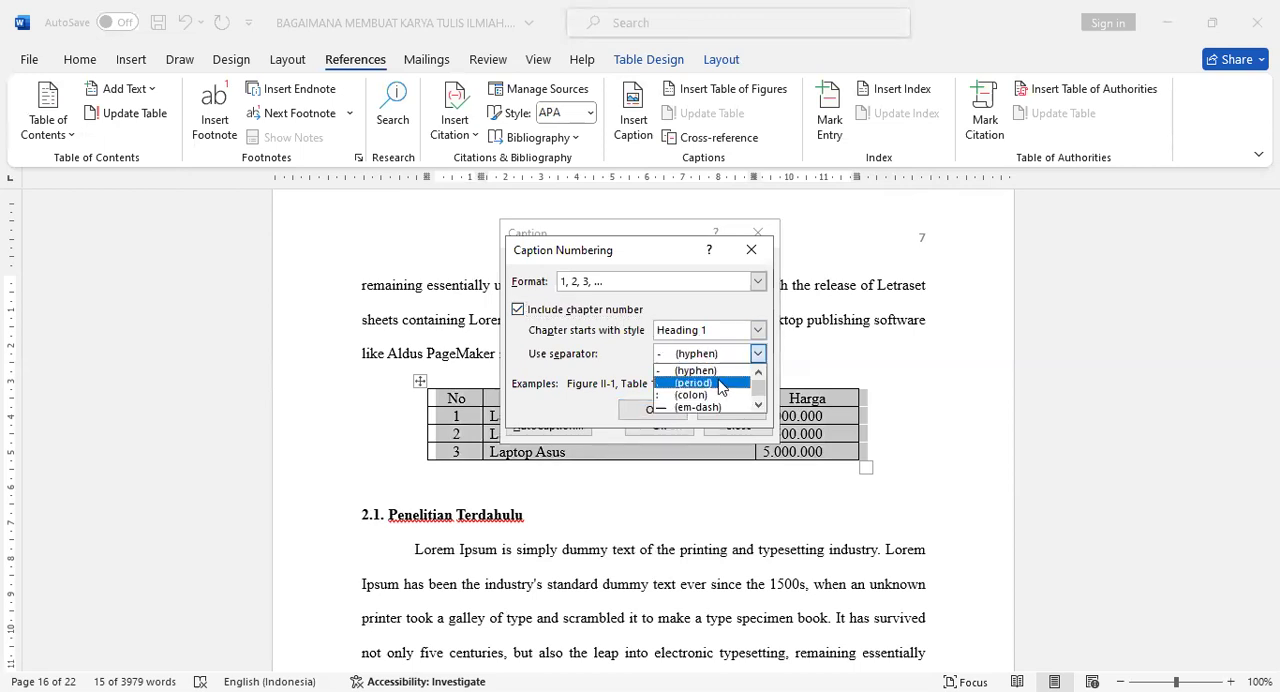
left_click(720, 386)
left_click(658, 409)
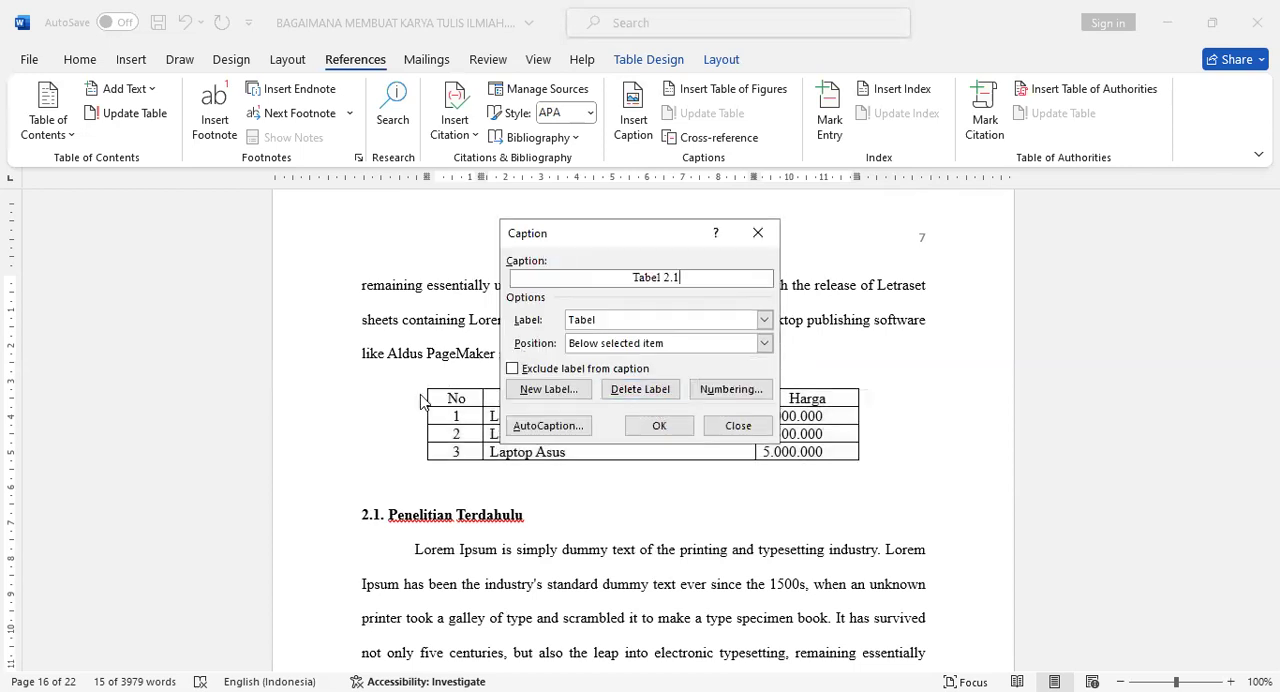
- Insert the caption above the table and add the title Tabel Harga Laptop after its number
left_click(624, 345)
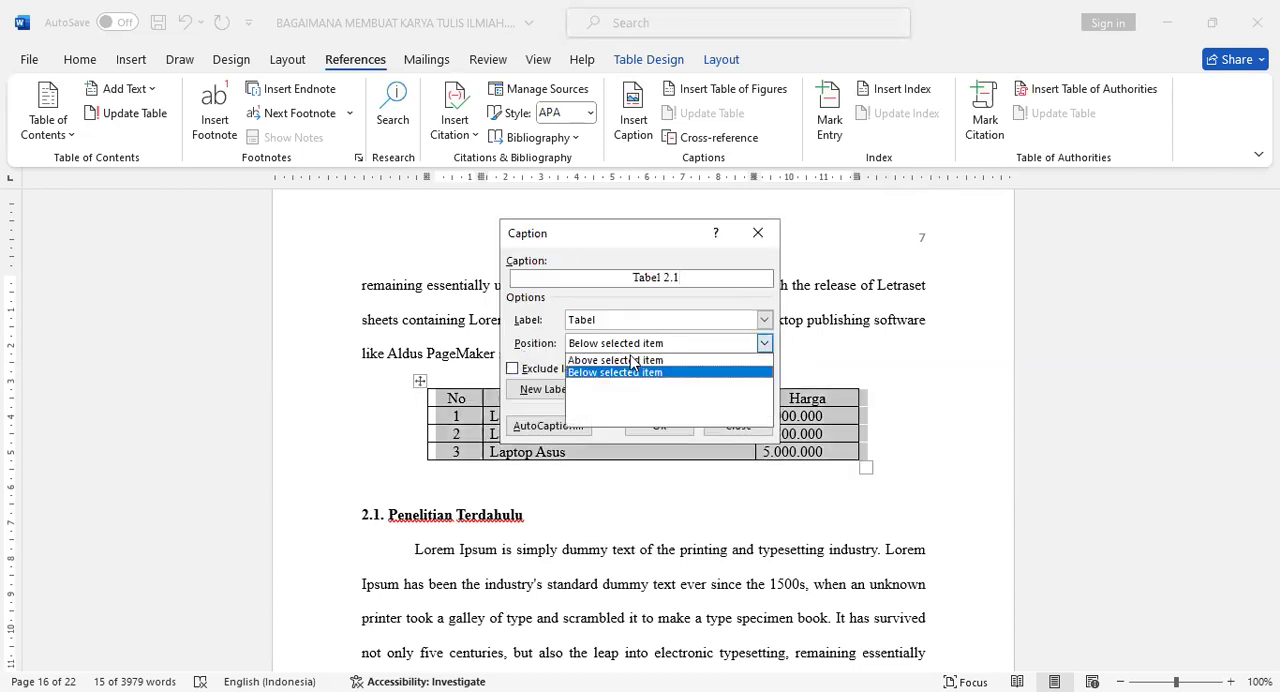
left_click(632, 361)
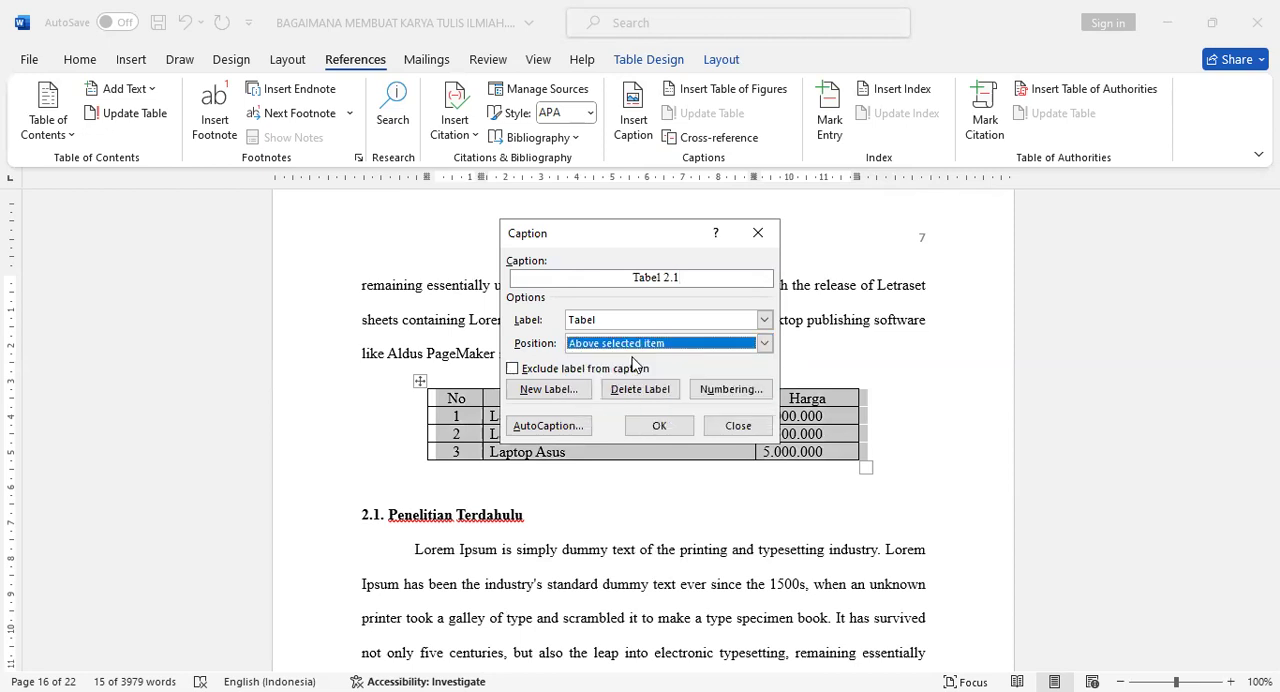
left_click(657, 424)
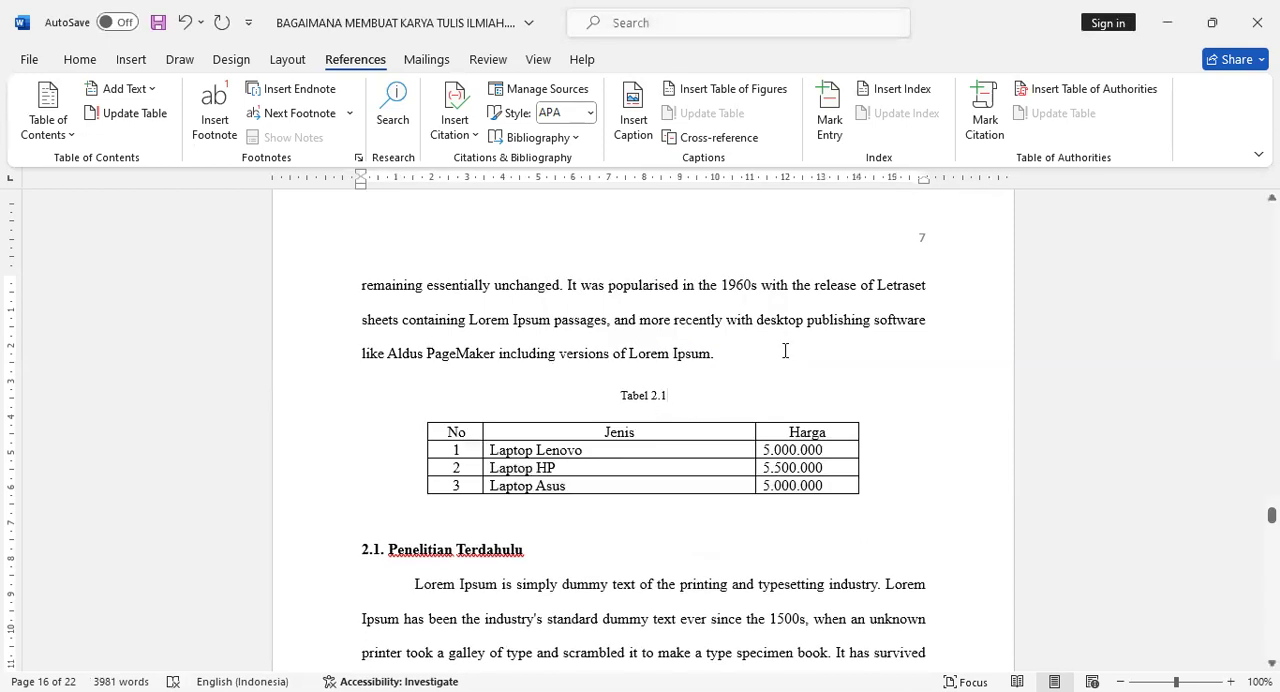
type("Tabe")
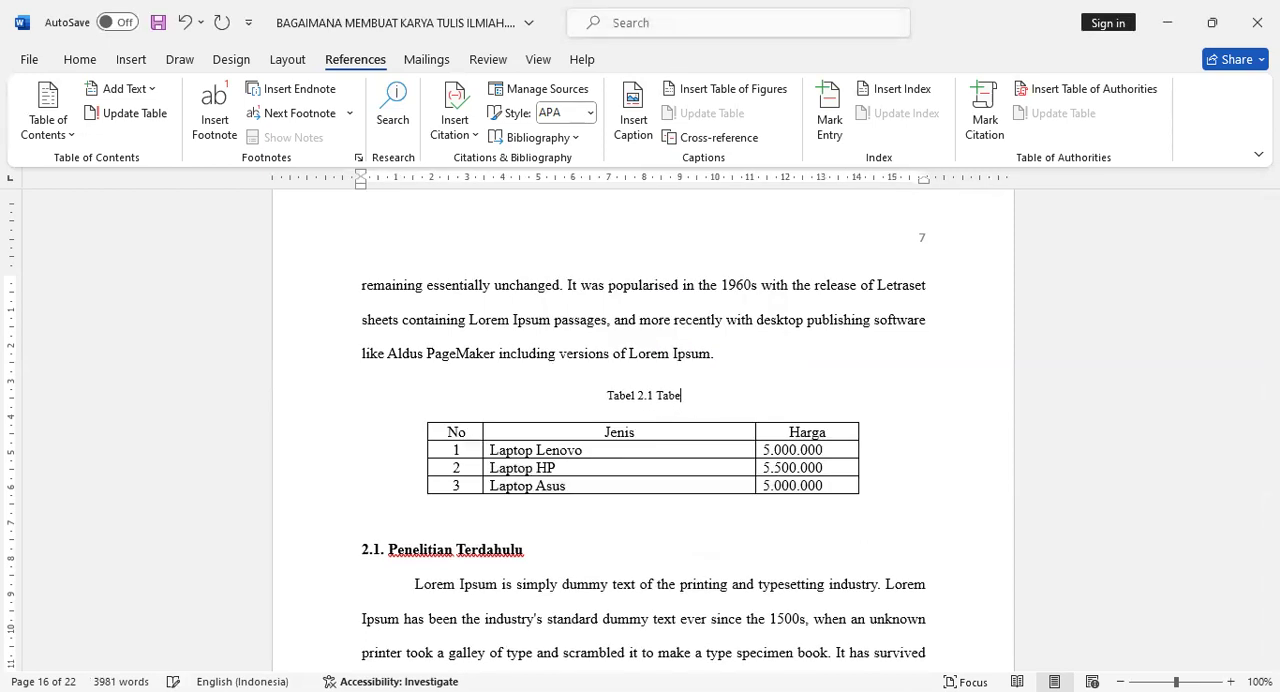
type("l Harga Laptop")
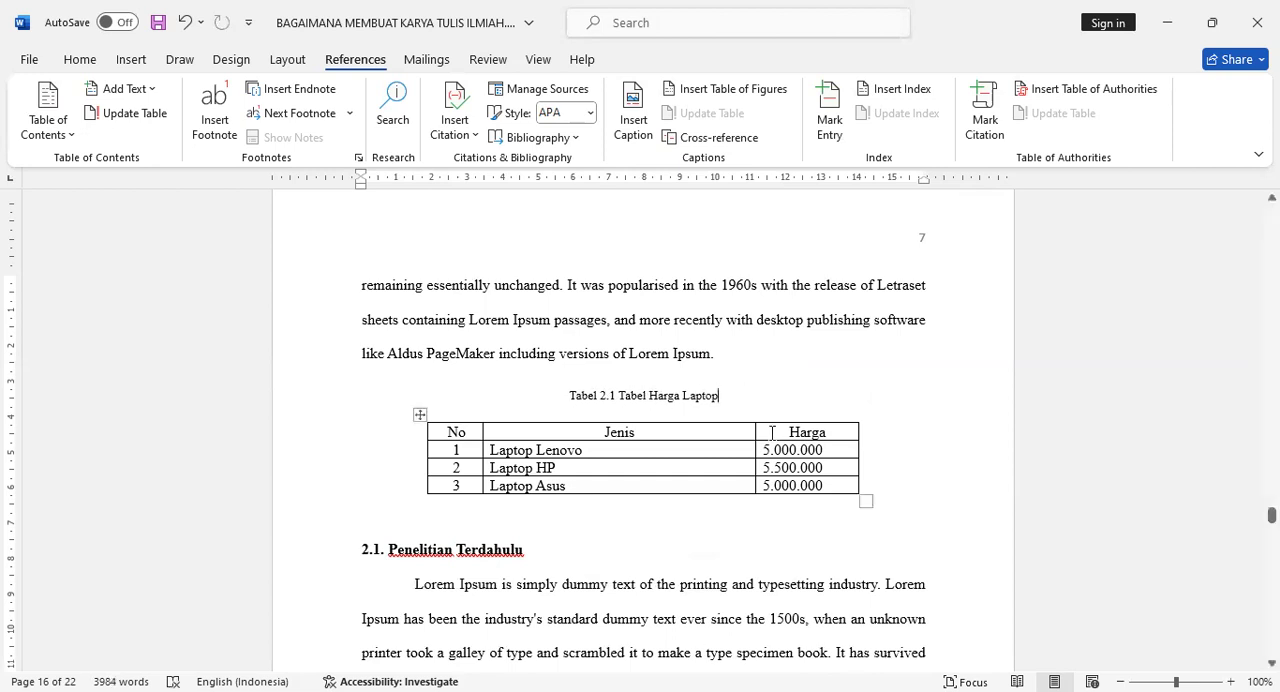
- Insert a 3x3 table on a new line below the paragraph that ends at the start of page 9
scroll(772, 432, "down", 10)
scroll(773, 432, "down", 12)
scroll(773, 432, "down", 3)
scroll(773, 432, "down", 8)
scroll(773, 432, "up", 8)
scroll(774, 433, "up", 5)
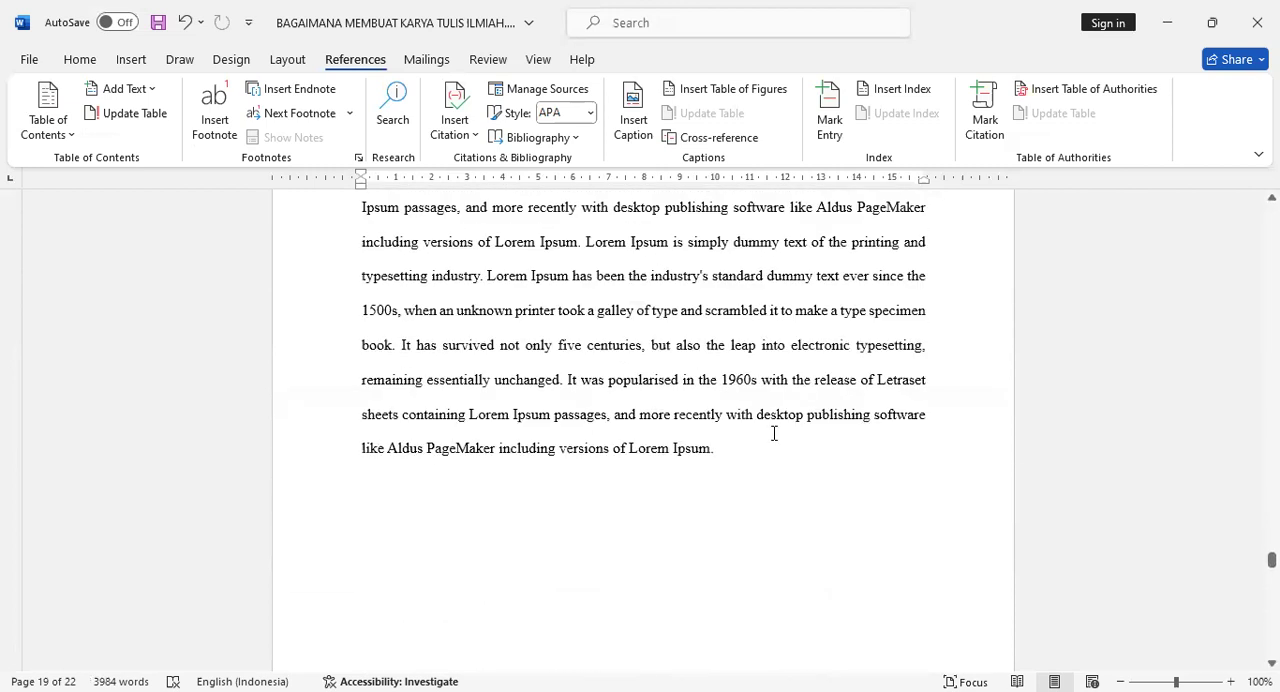
left_click(738, 336)
key("Return")
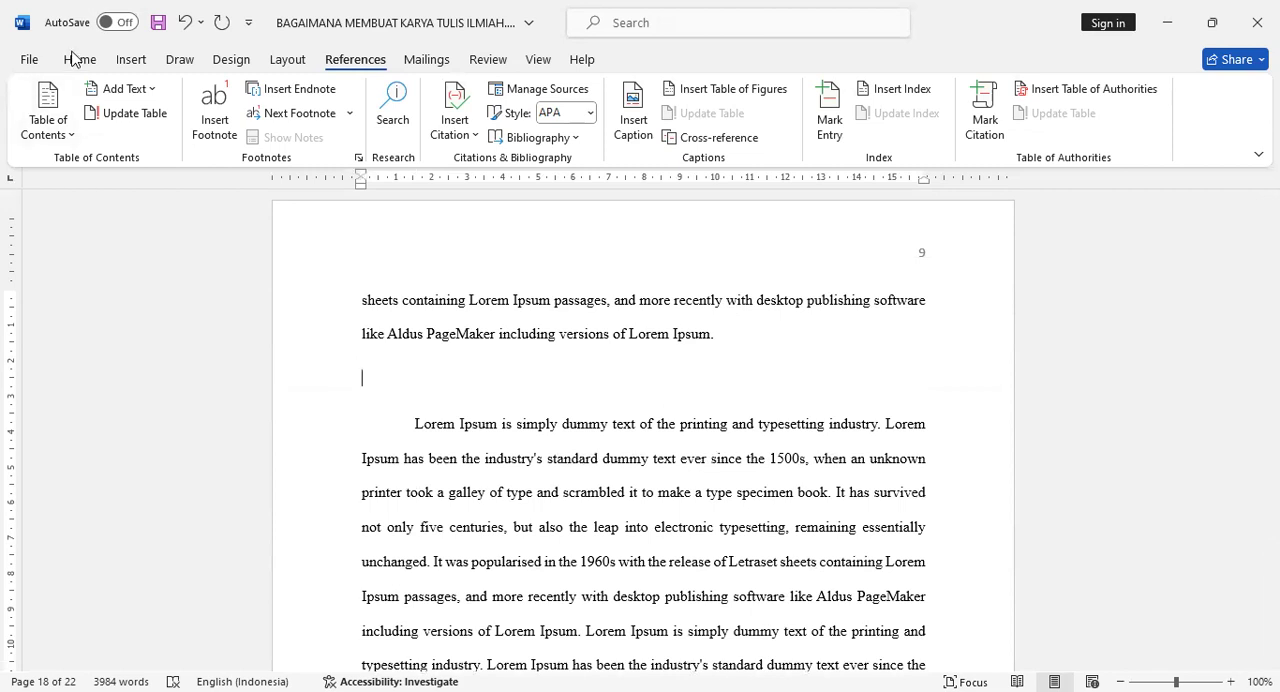
left_click(128, 60)
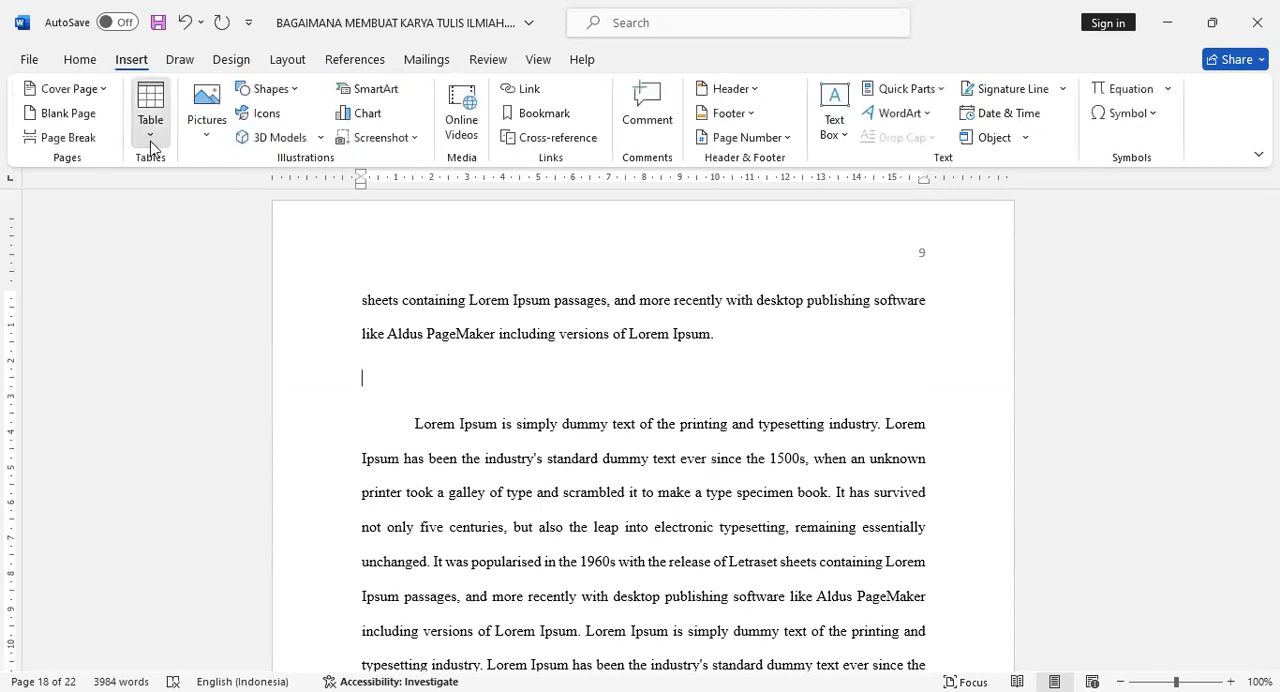
left_click(151, 140)
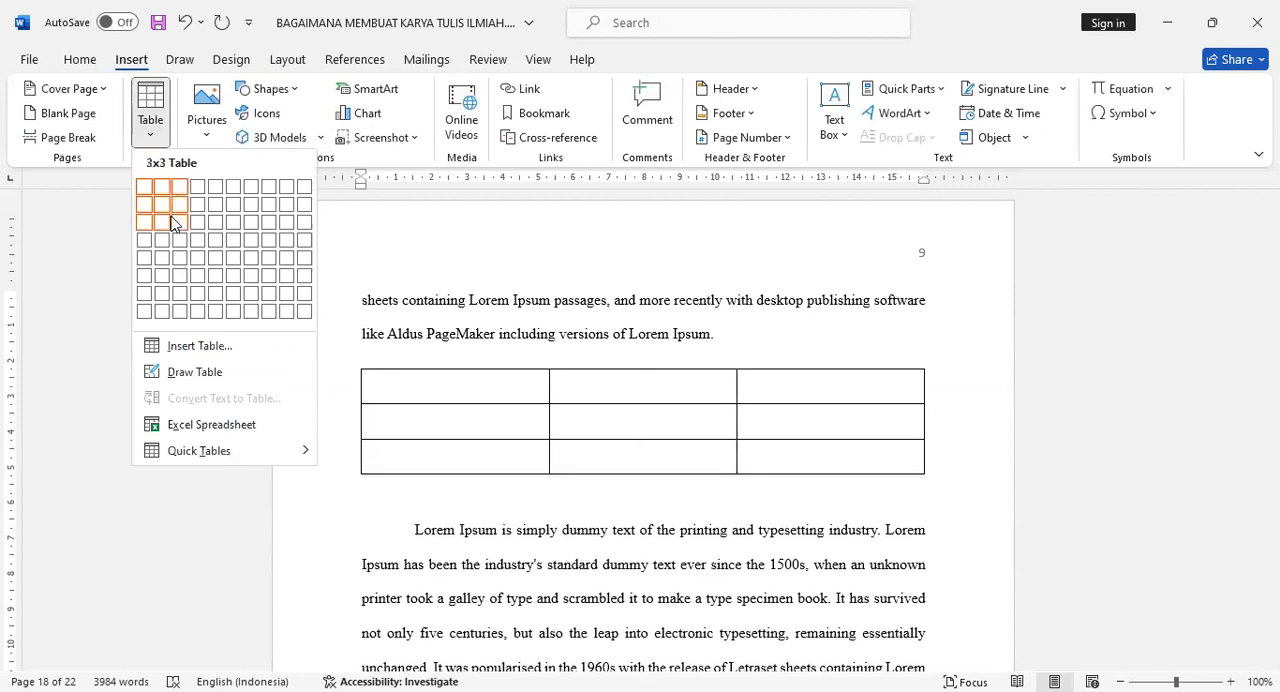
left_click(172, 222)
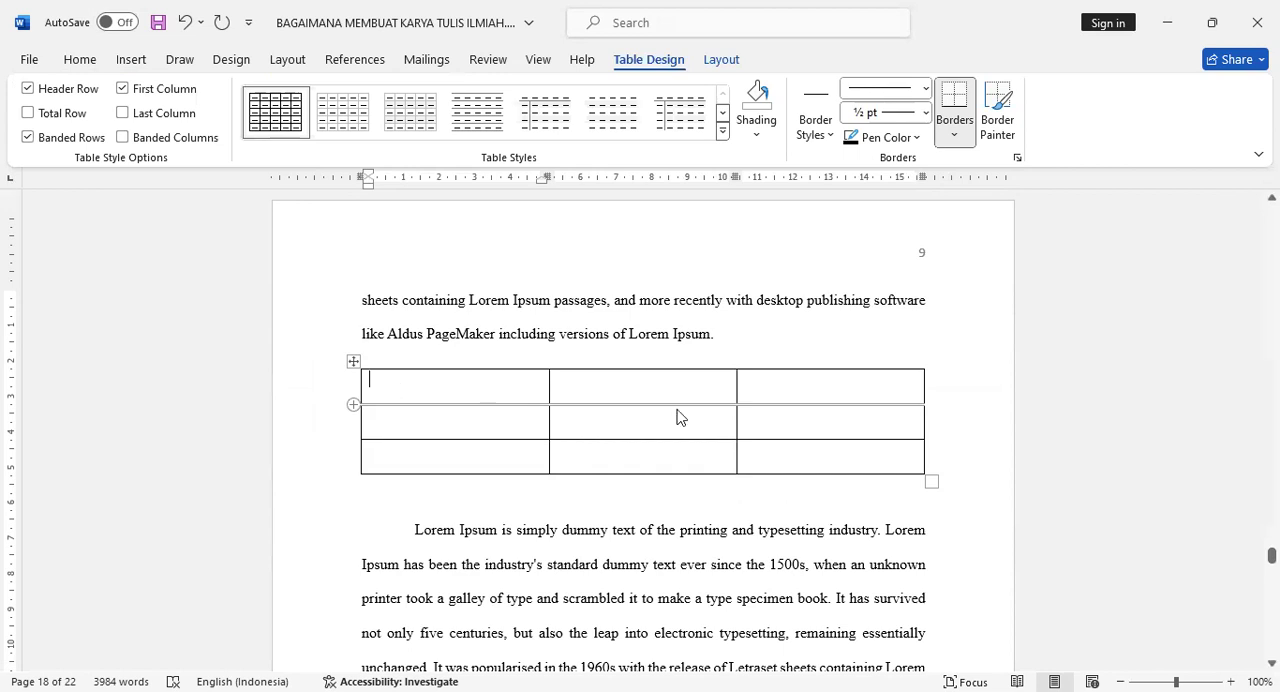
- Narrow the new table's outer columns, widen its middle column, and move the table to the middle between the page margins
left_click_drag(737, 385, 828, 385)
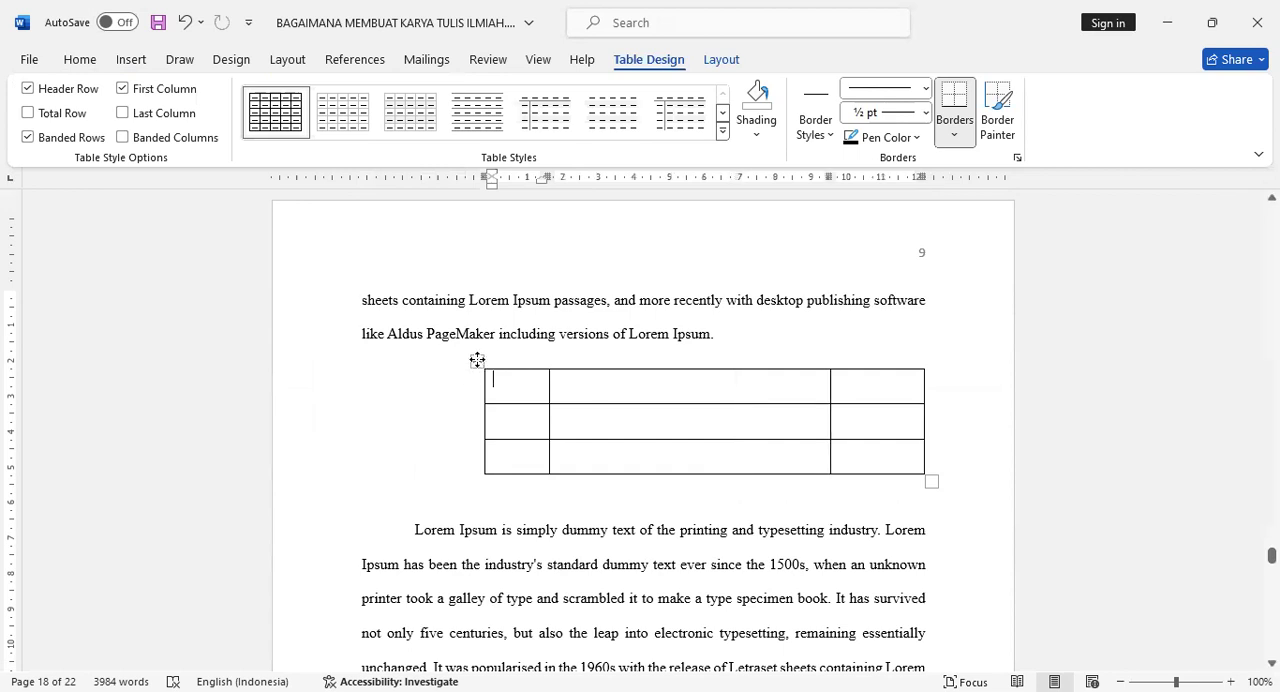
left_click(477, 361)
left_click_drag(477, 361, 415, 361)
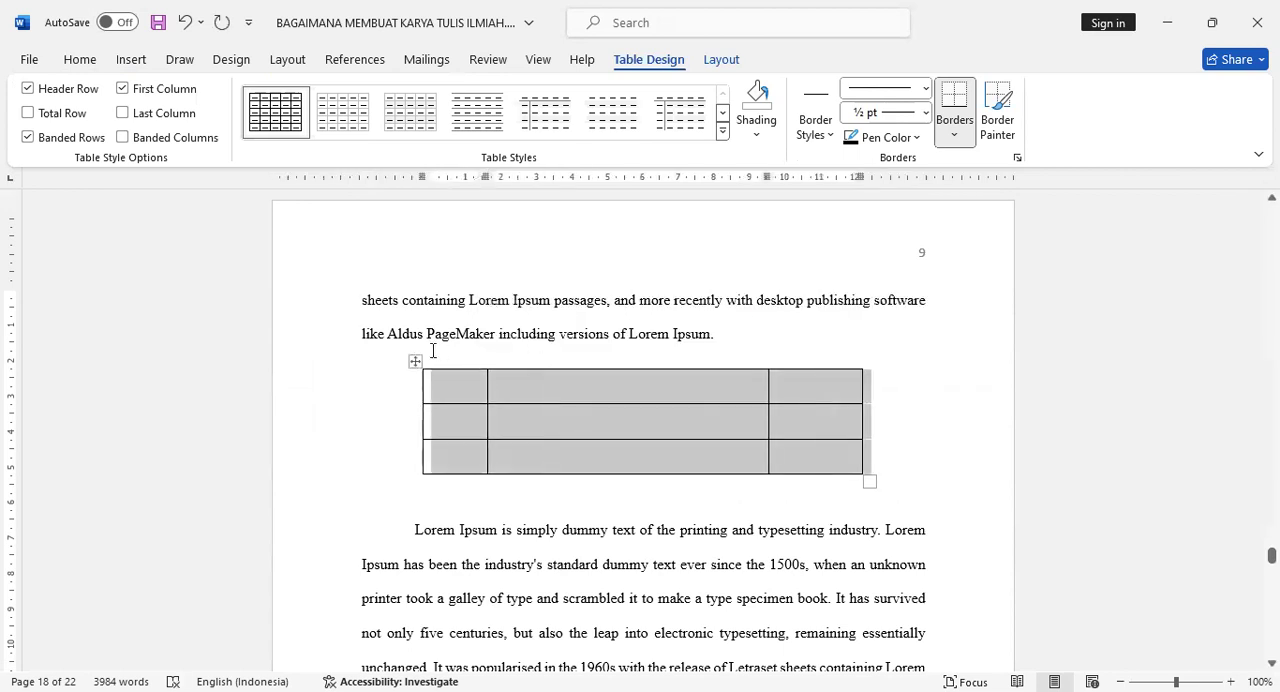
- Set the line spacing of the whole new table to 1,0
left_click(86, 62)
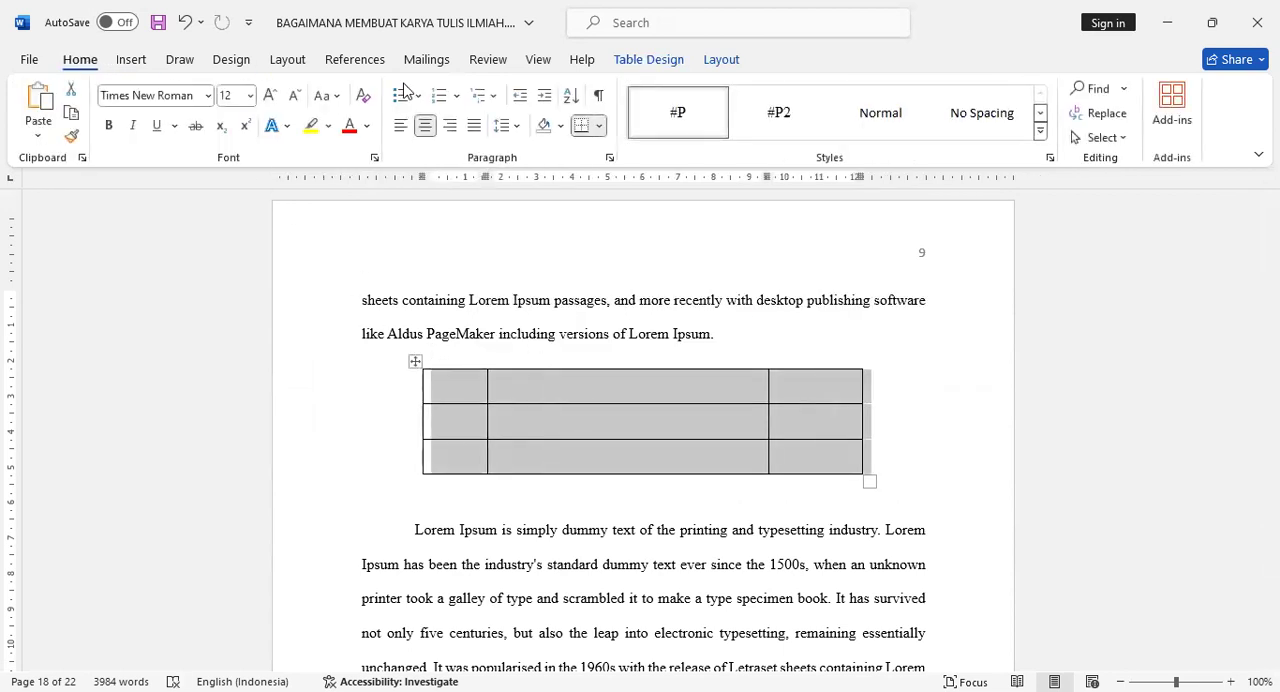
left_click(503, 126)
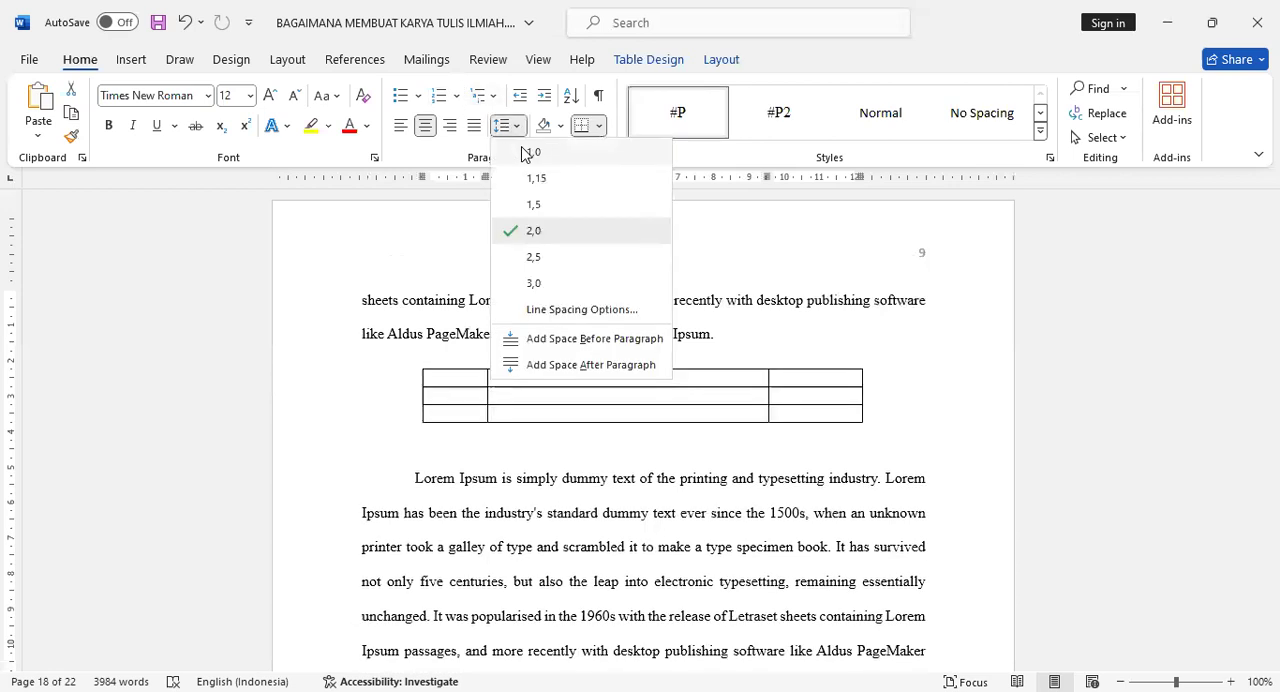
left_click(524, 153)
- Center the text alignment of the new table's first row and first column
left_click(470, 387)
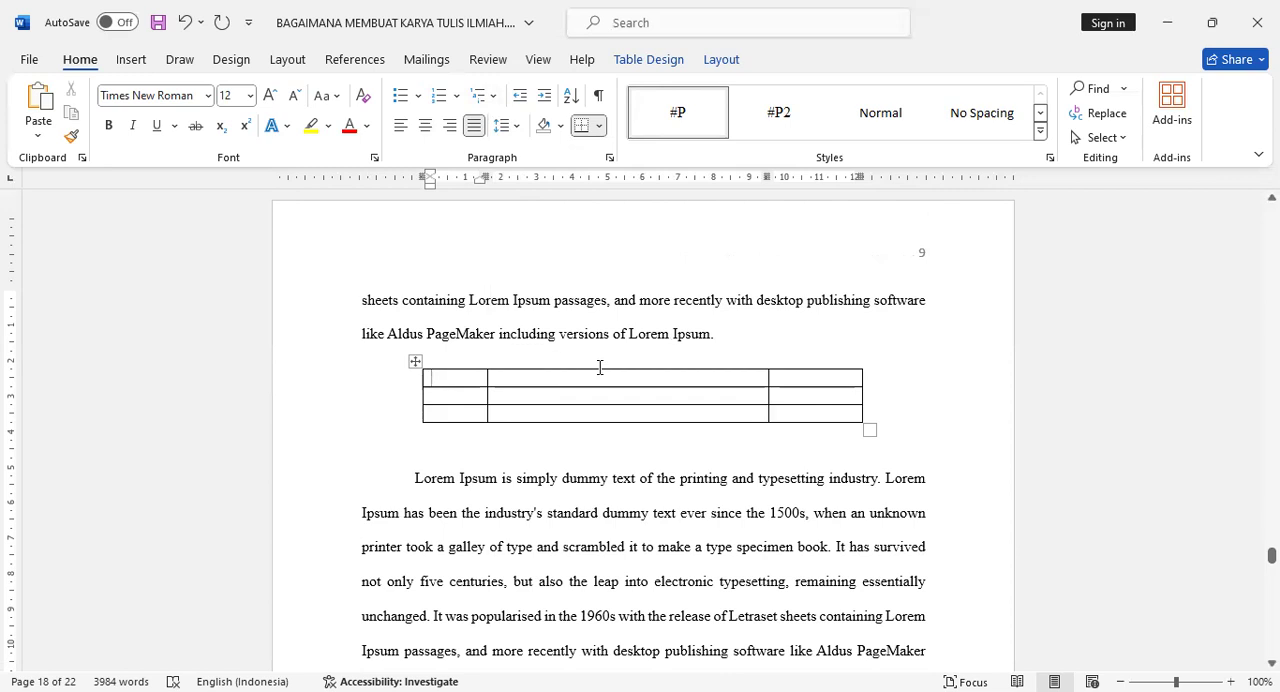
left_click(804, 380, "shift")
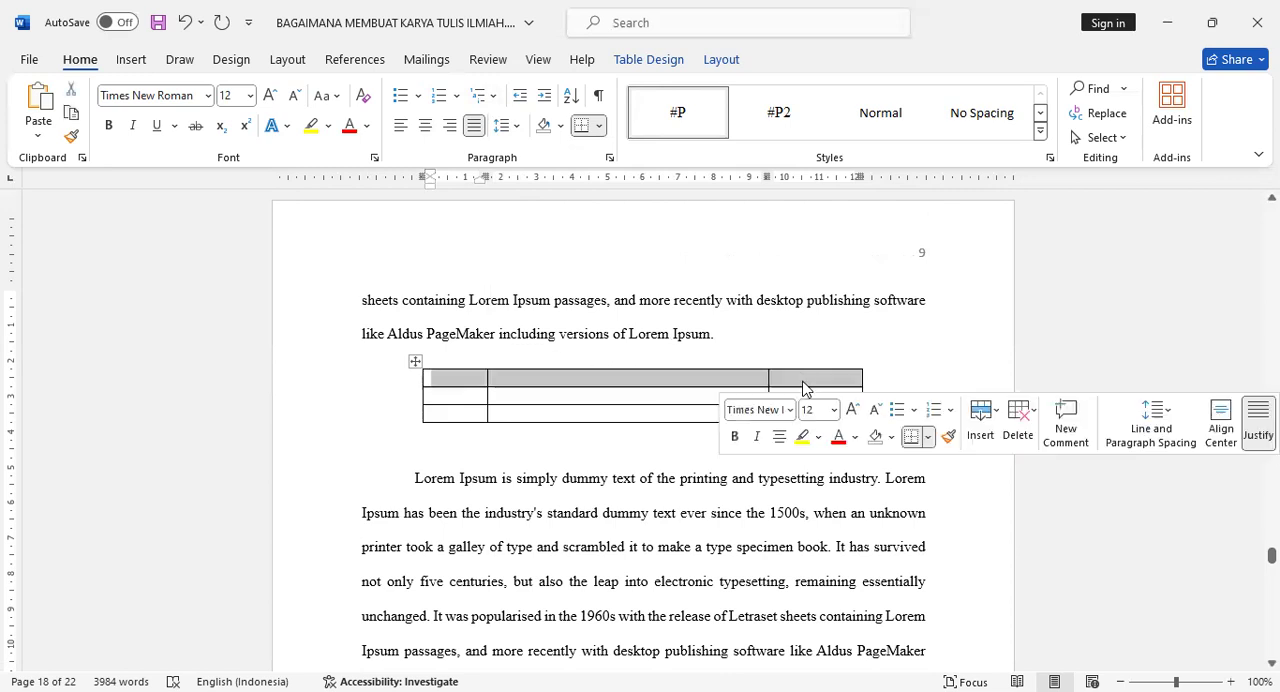
left_click(425, 125)
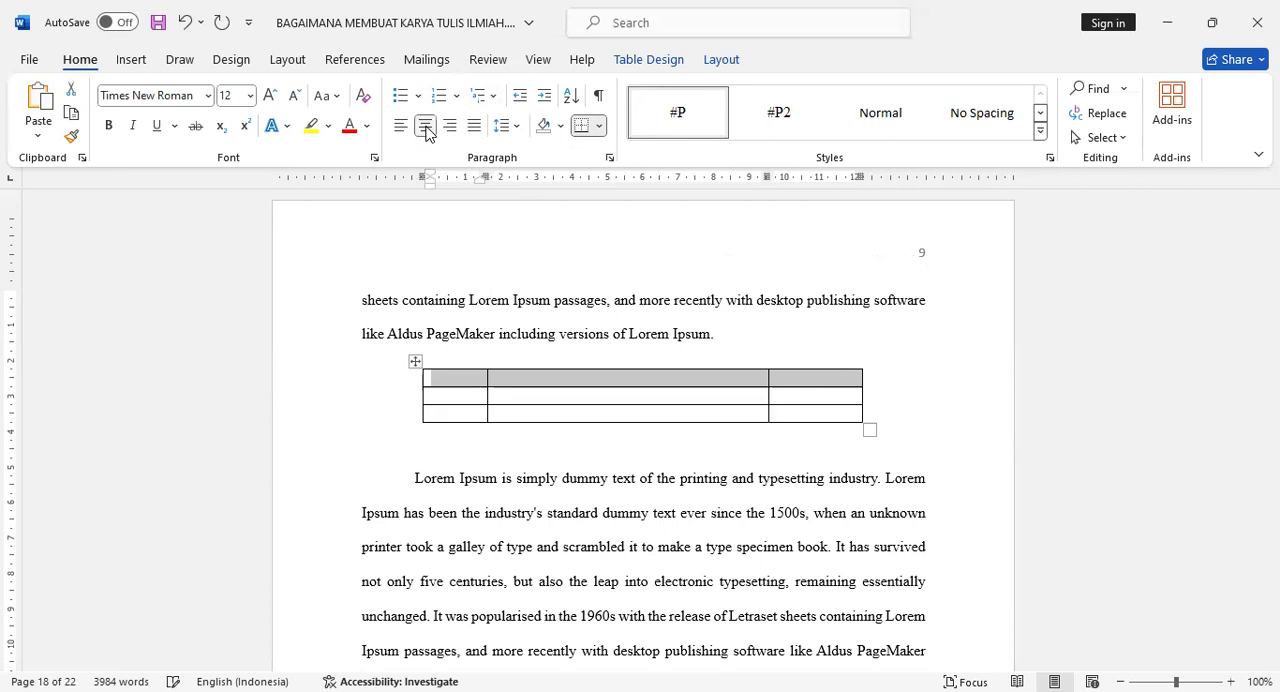
left_click(455, 381)
left_click(450, 416, "shift")
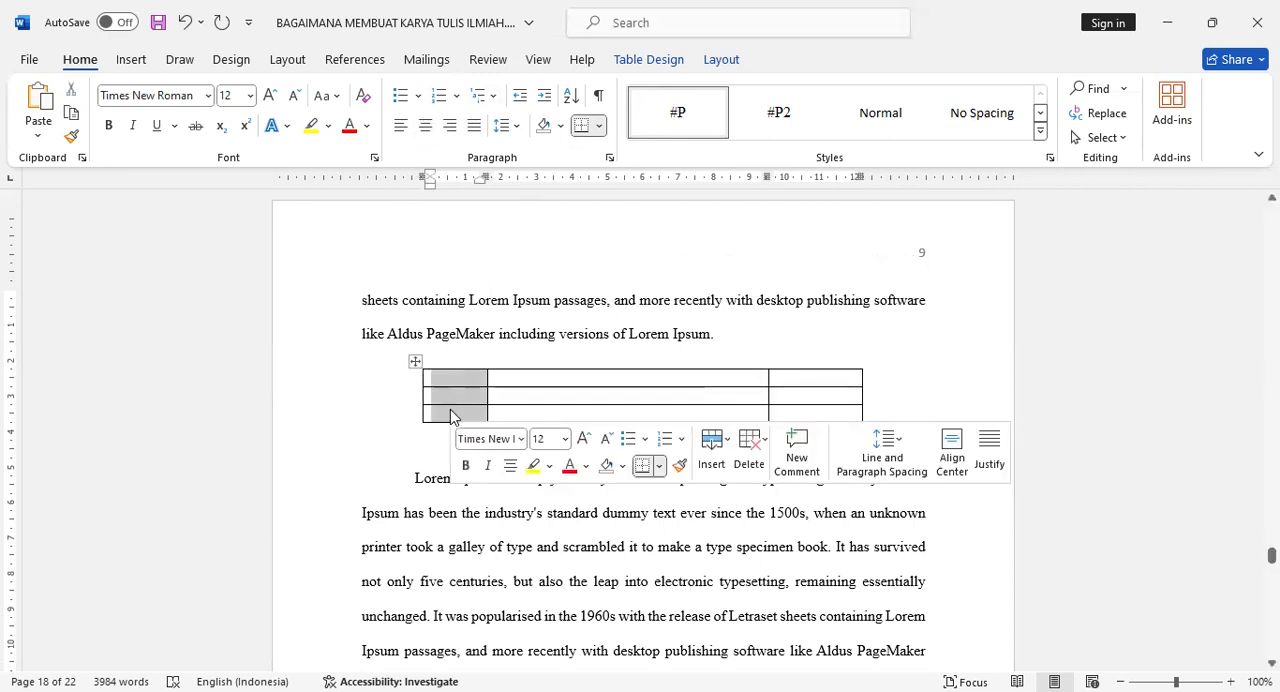
left_click(425, 125)
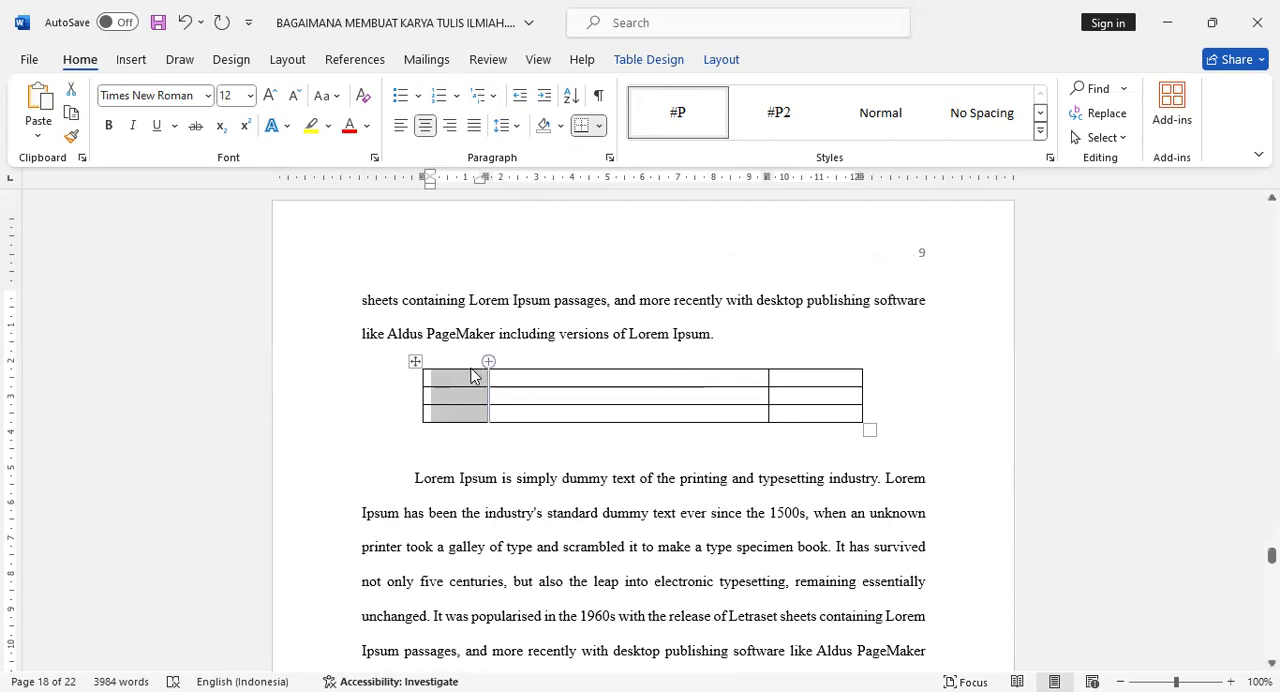
- Enter the column headings No, Prosesor and Jumlah in the new table's first row
type("No")
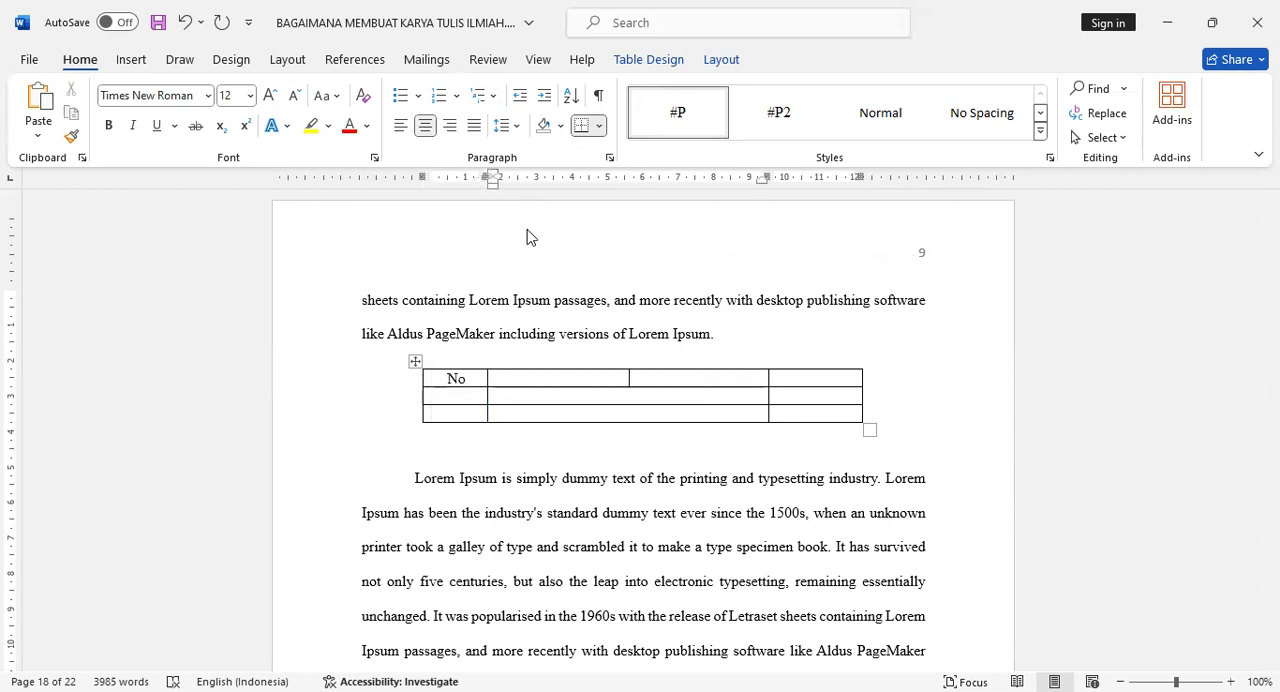
type("Prosesor")
key("Tab")
type("Jumlah")
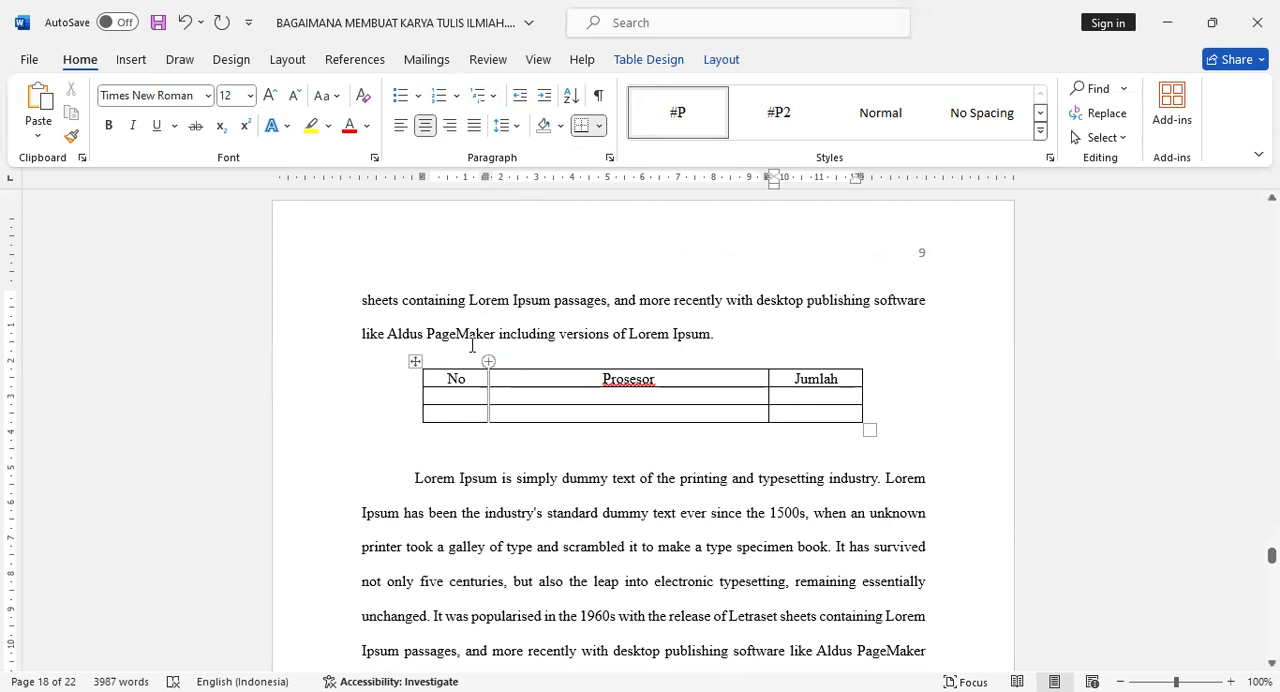
- Fill the first row below the table headings with 1, Ryzen 9 and 5 Unit
left_click(449, 394)
type("1")
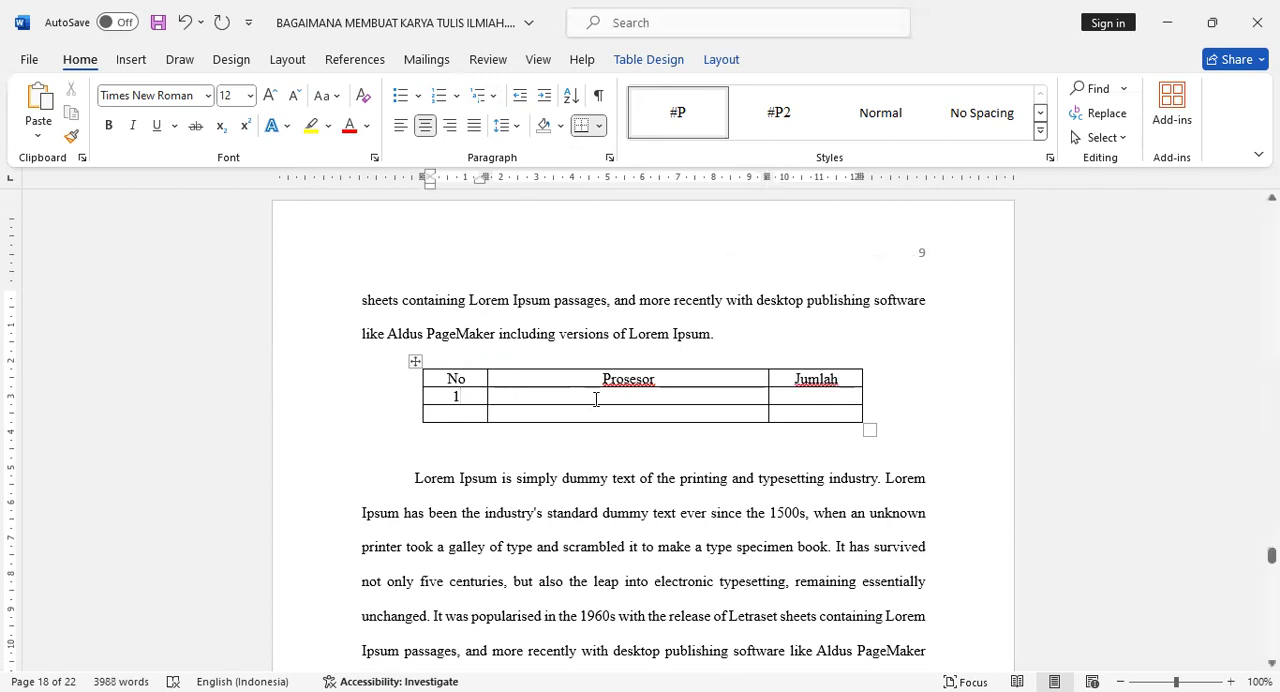
left_click(596, 399)
type("Ryze")
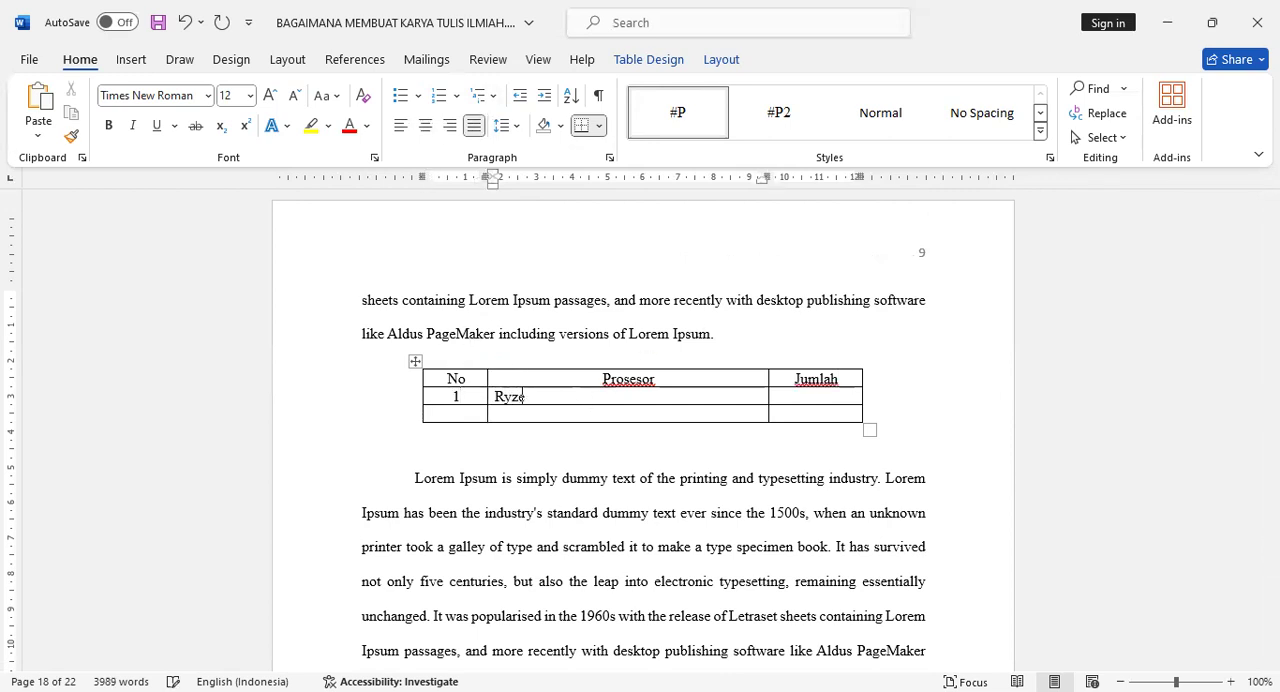
type("n 9")
key("Tab")
type("5 Unit")
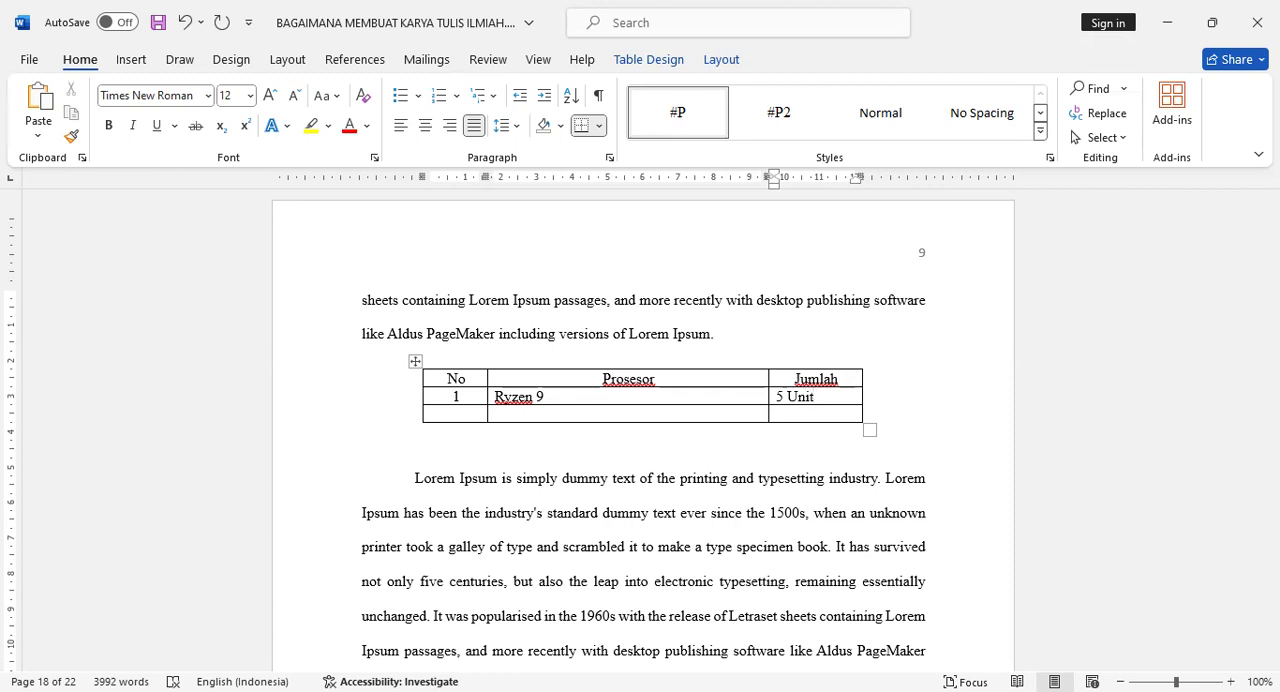
- Fill the table's next row with 2, Intel i9 and 7 Unit, and put AMD before Ryzen 9 in the row above
key("Tab")
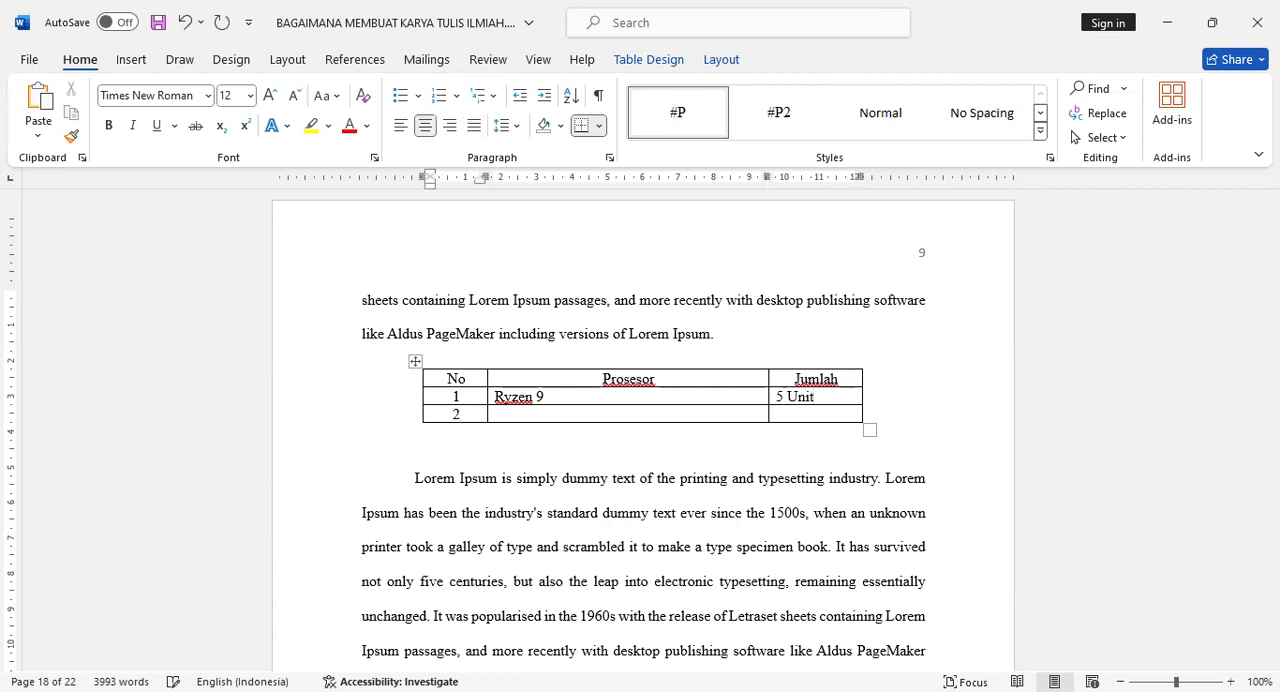
key("Tab")
type("Intel")
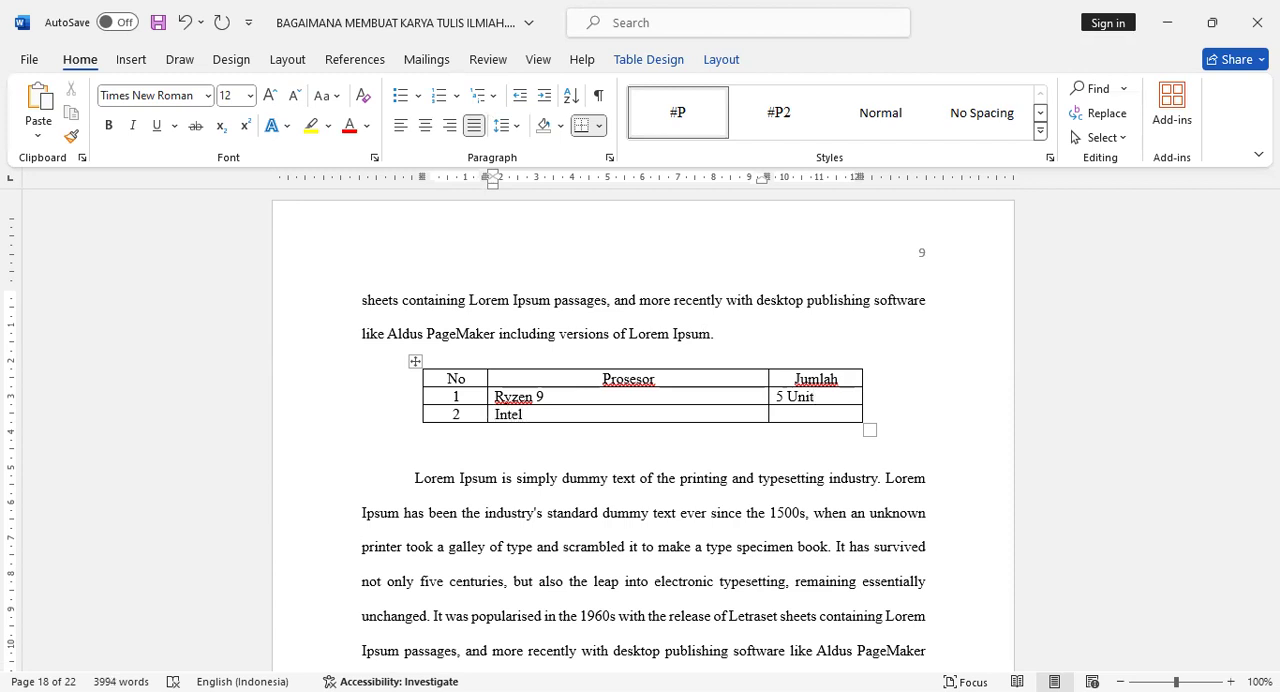
type("AMD")
key("Down")
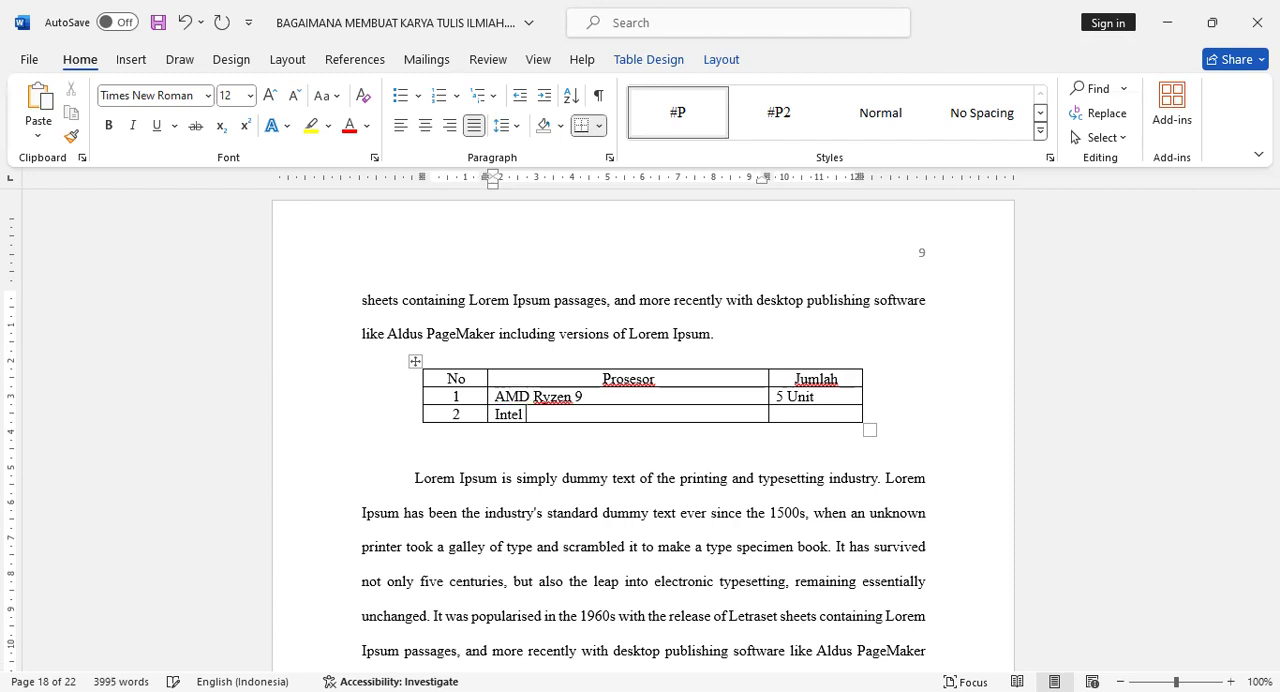
type("i9")
key("Tab")
type("7 Unit")
- Add a row at the end of the table and fill it with 3, AMD Ryzen 5 and 10 Unit
key("Tab")
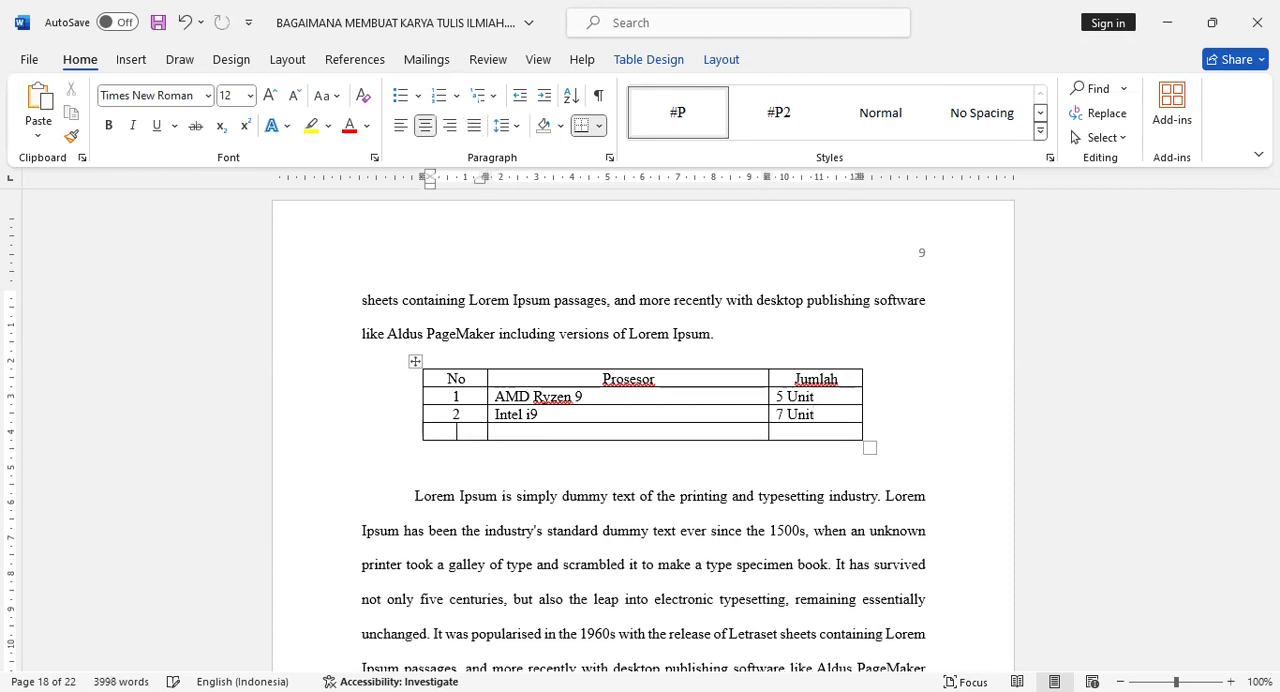
type("3")
key("Tab")
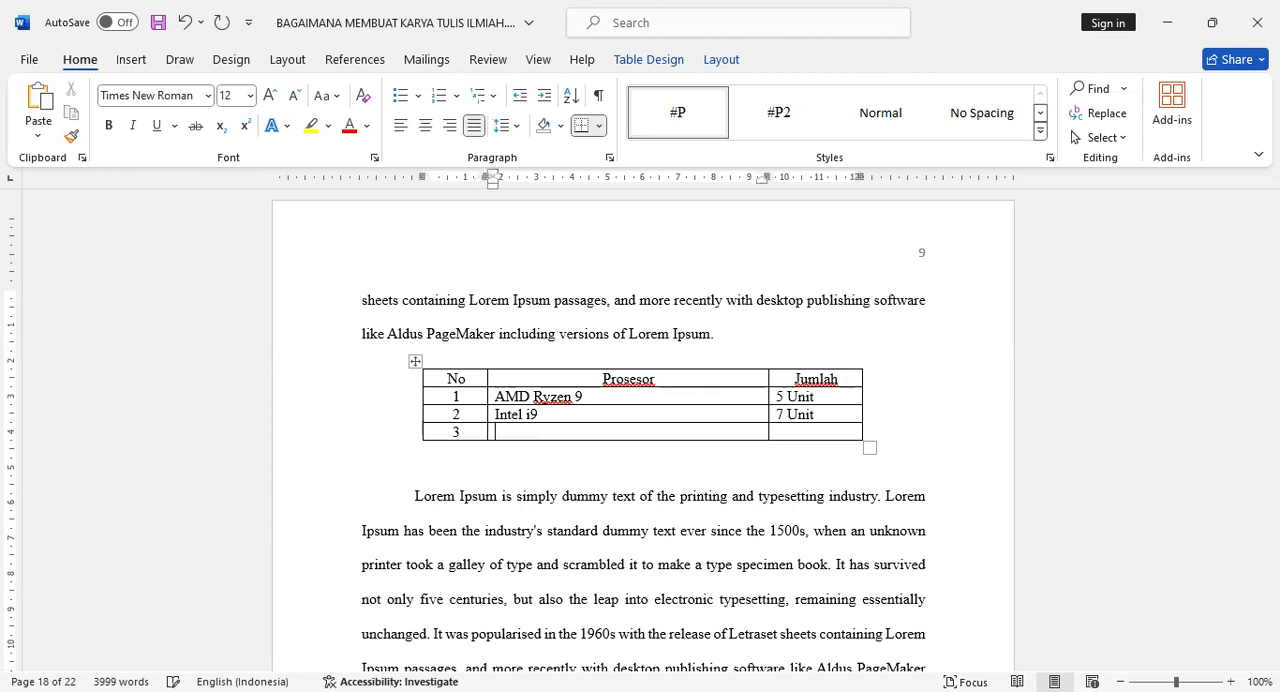
type("AMD Ryzen 5")
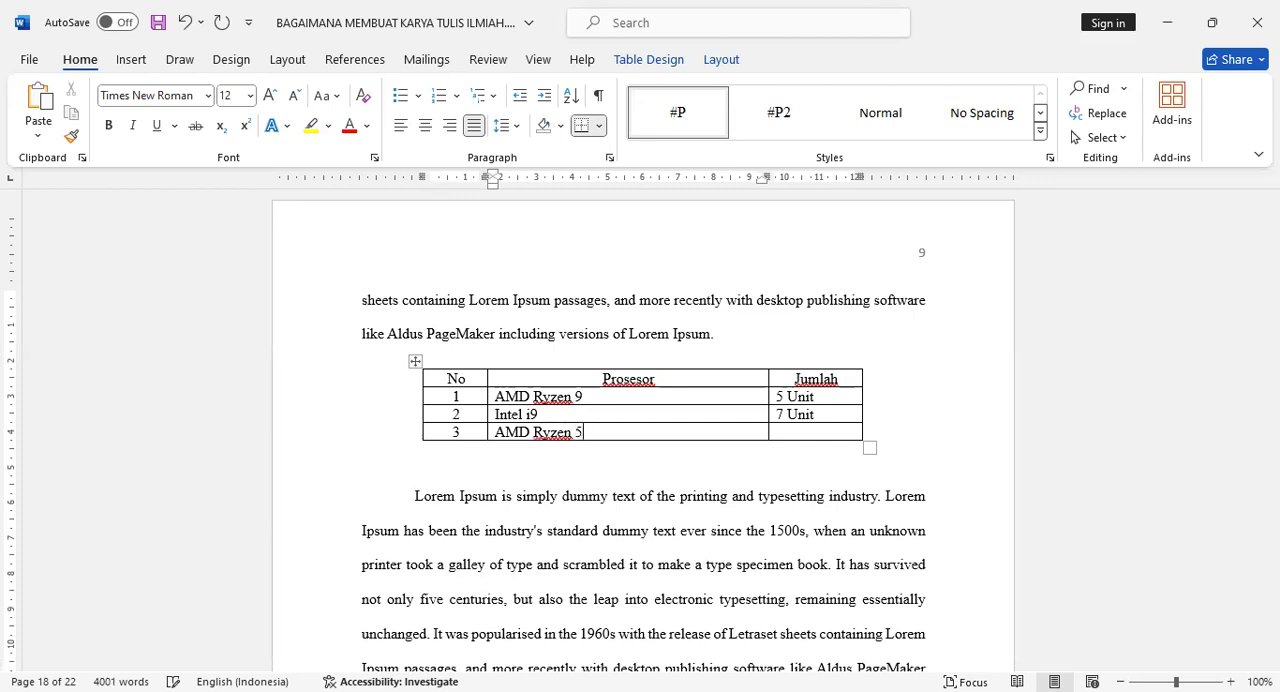
key("Tab")
type("10 Unit")
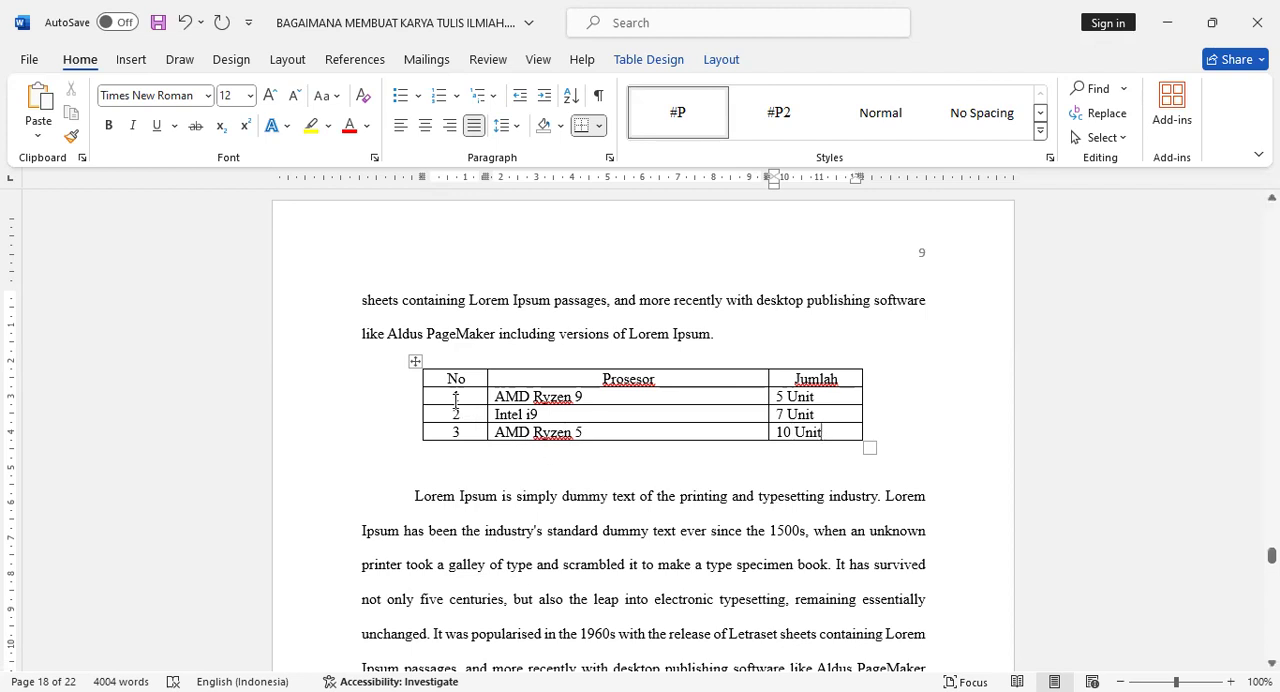
- Insert the caption "Tabel 2.2 Tabel Stok Prosesor" above the processor table
right_click(414, 360)
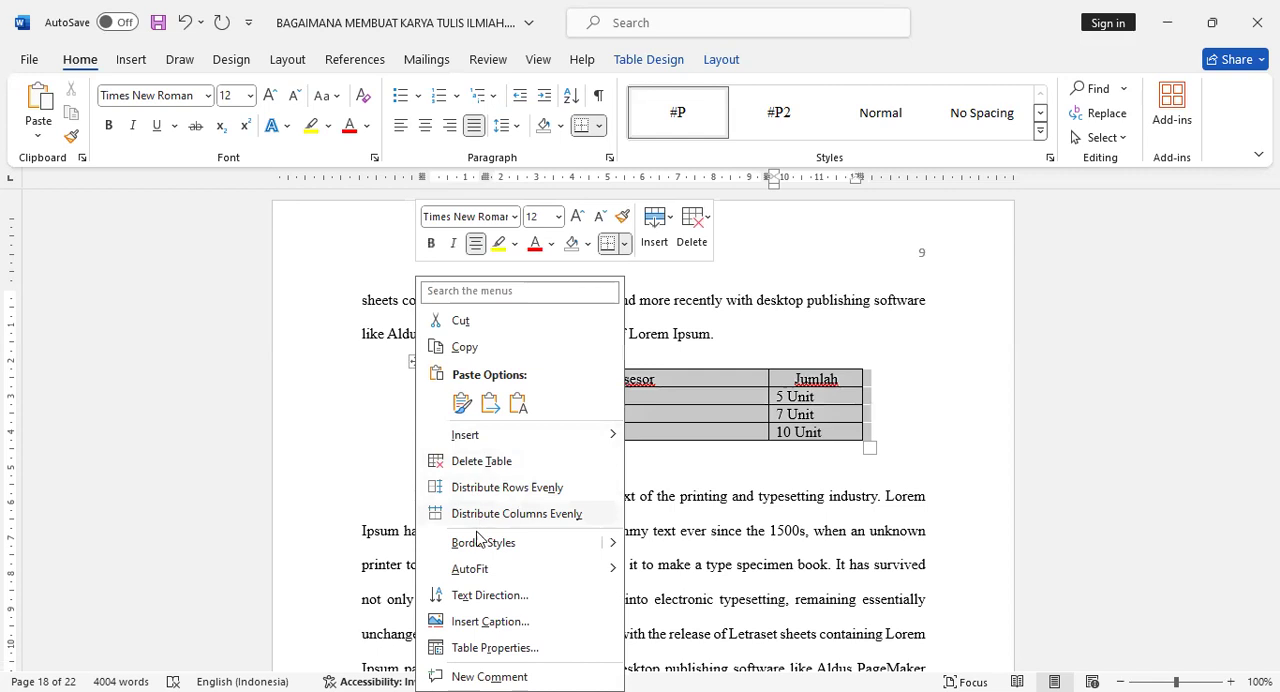
left_click(507, 622)
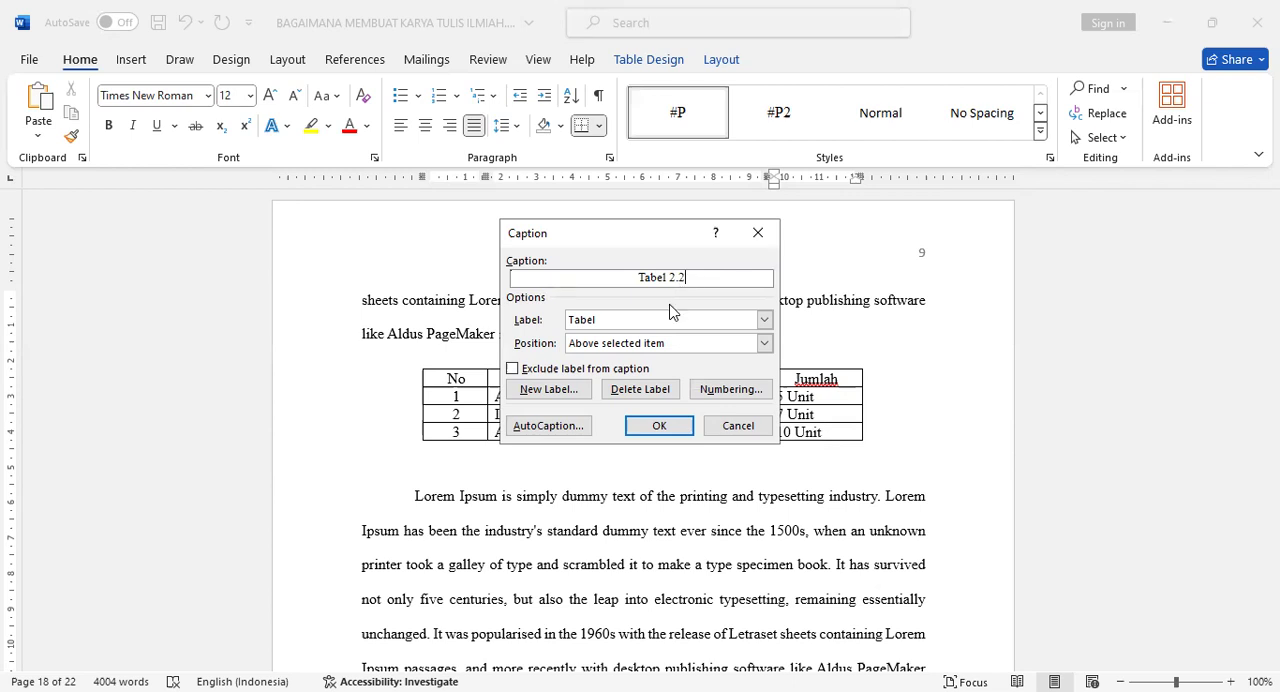
left_click(659, 434)
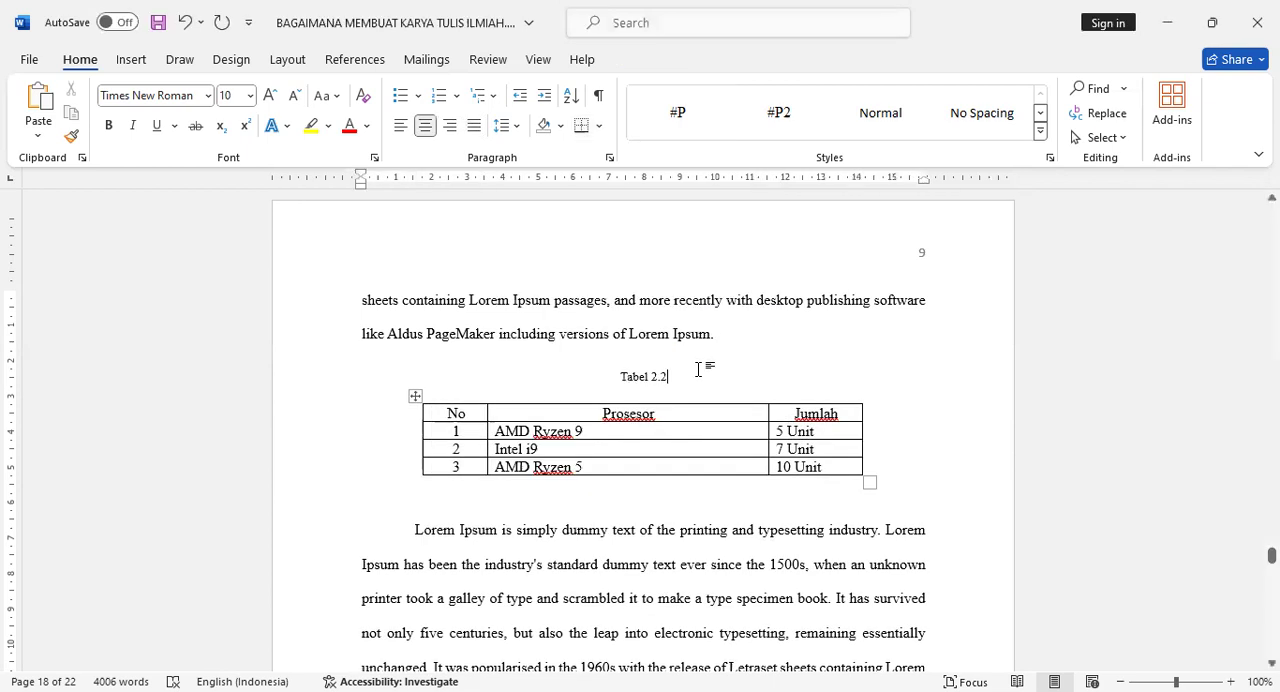
type("Tabel ")
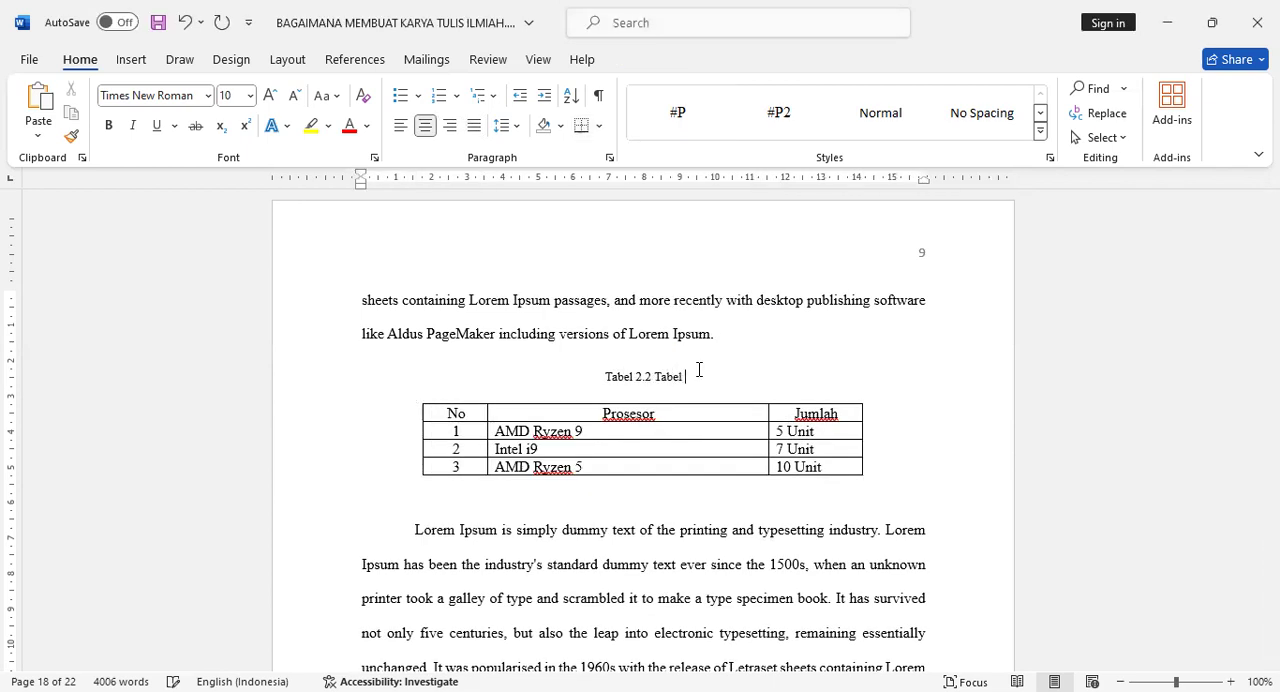
type("Stok Prosesor")
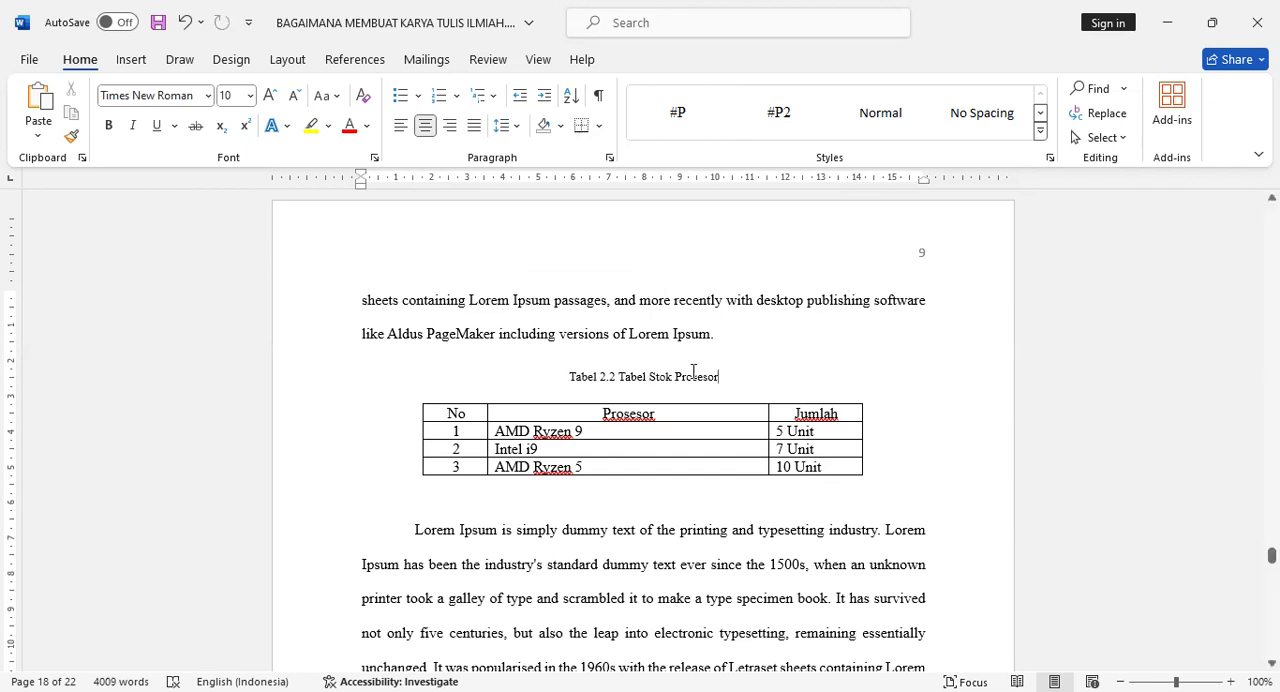
- Add an empty line without first-line indent between two body paragraphs on document page 19
scroll(692, 371, "down", 10)
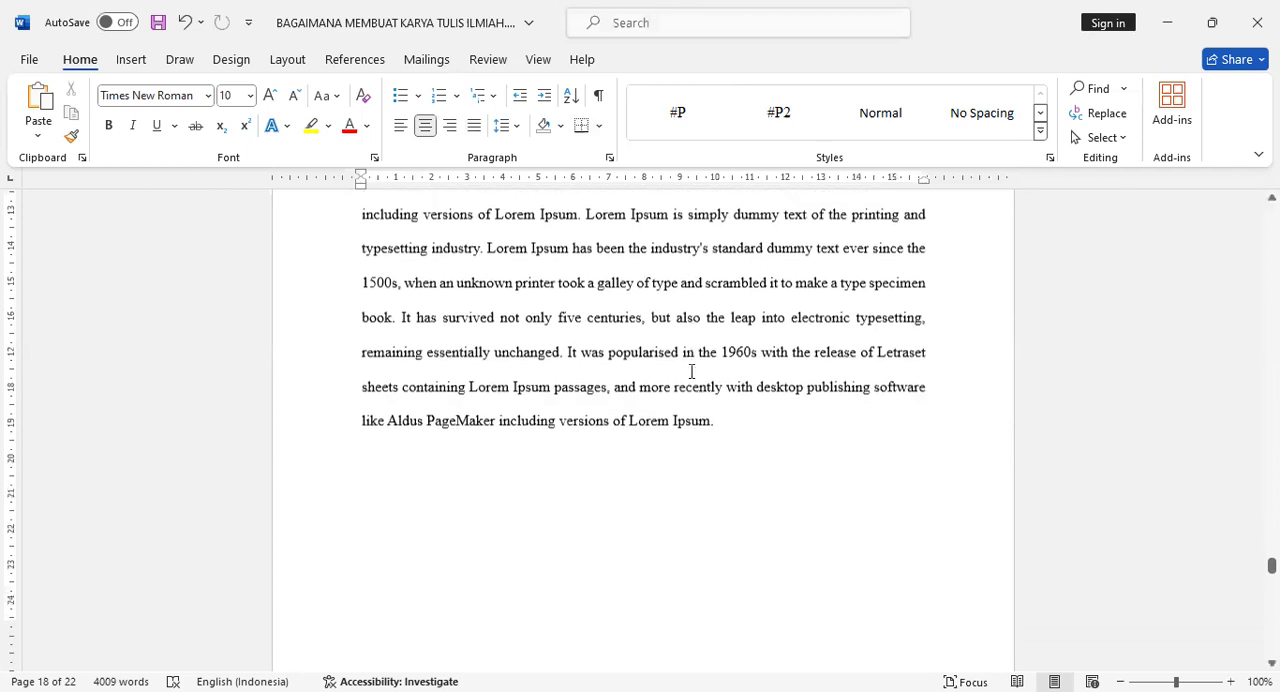
scroll(691, 371, "down", 10)
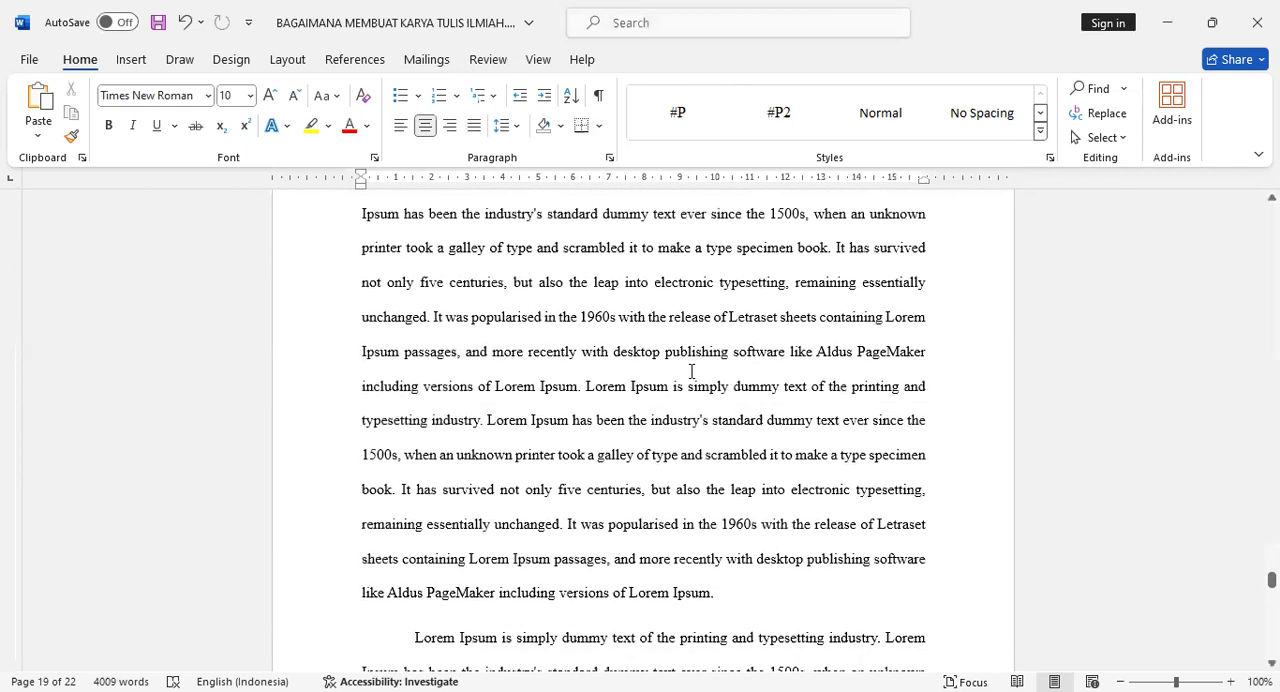
scroll(691, 371, "down", 4)
scroll(691, 371, "up", 5)
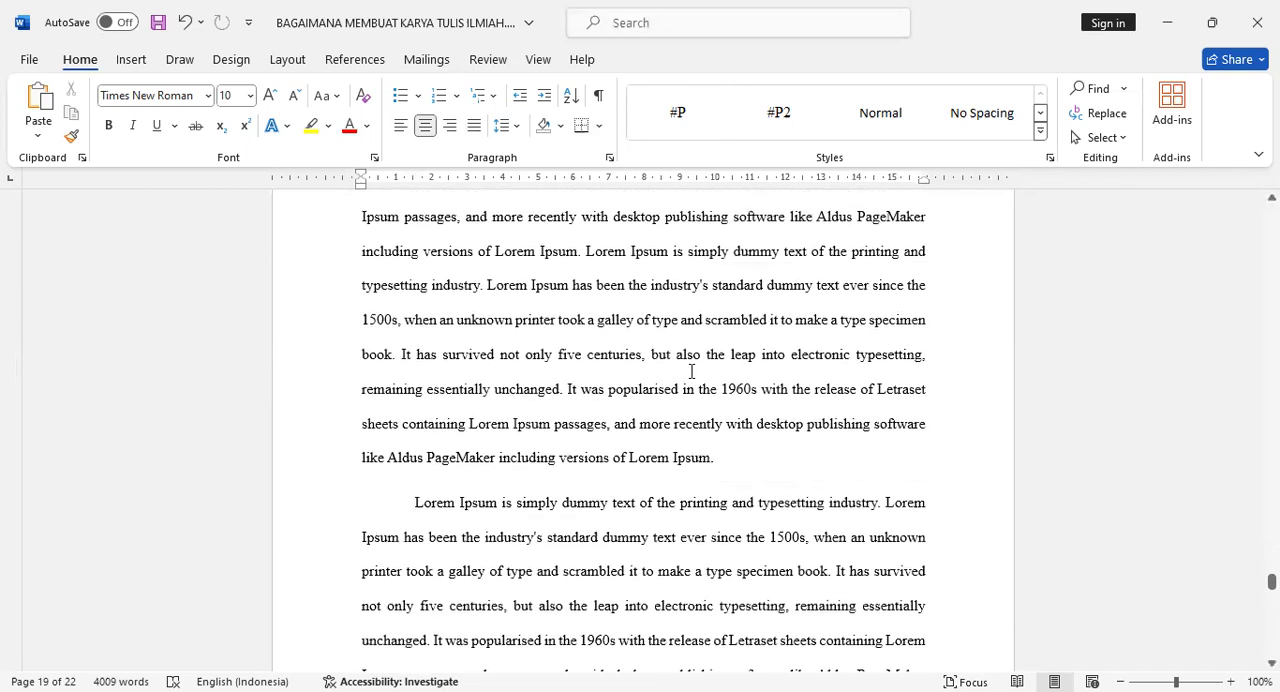
scroll(691, 371, "up", 1)
scroll(689, 366, "down", 4)
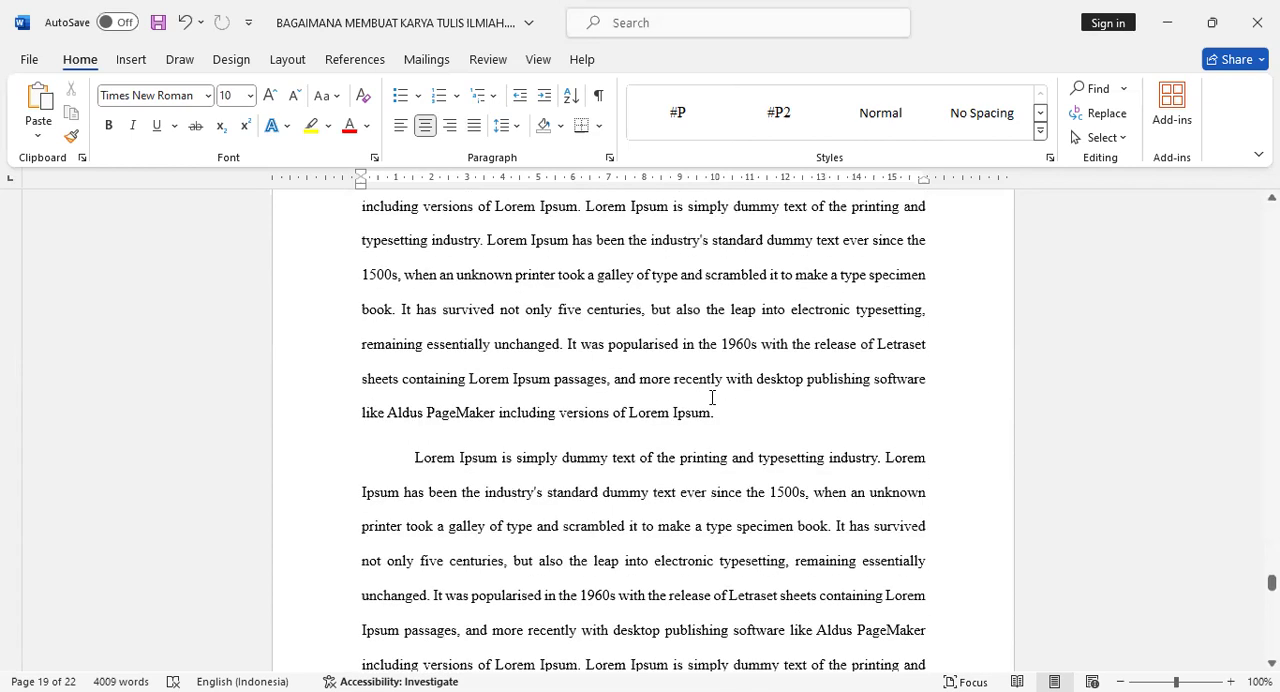
left_click(736, 411)
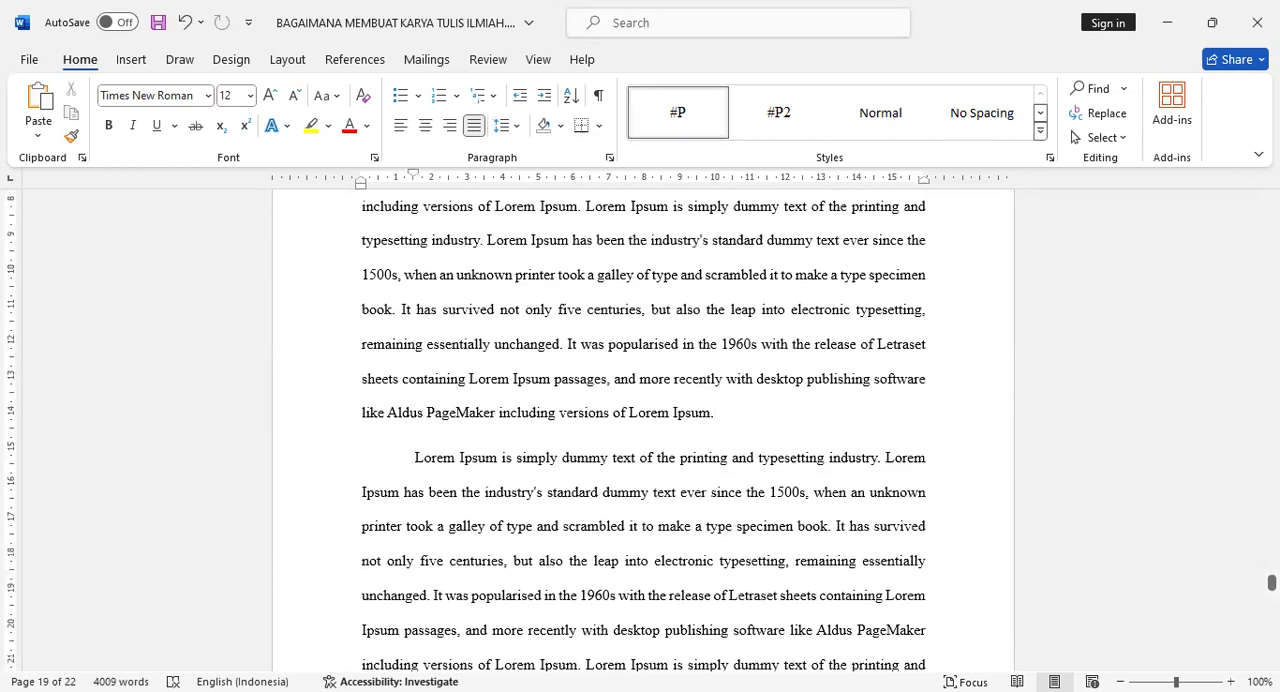
key("Return")
key("BackSpace")
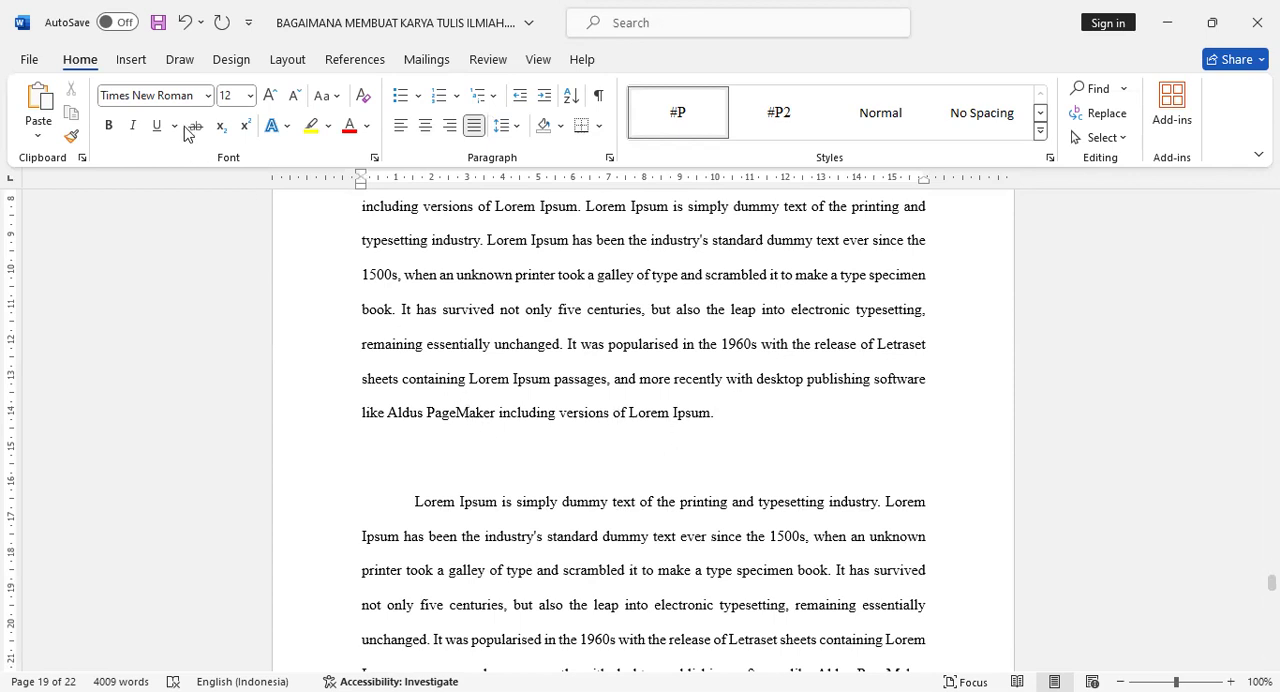
left_click(131, 61)
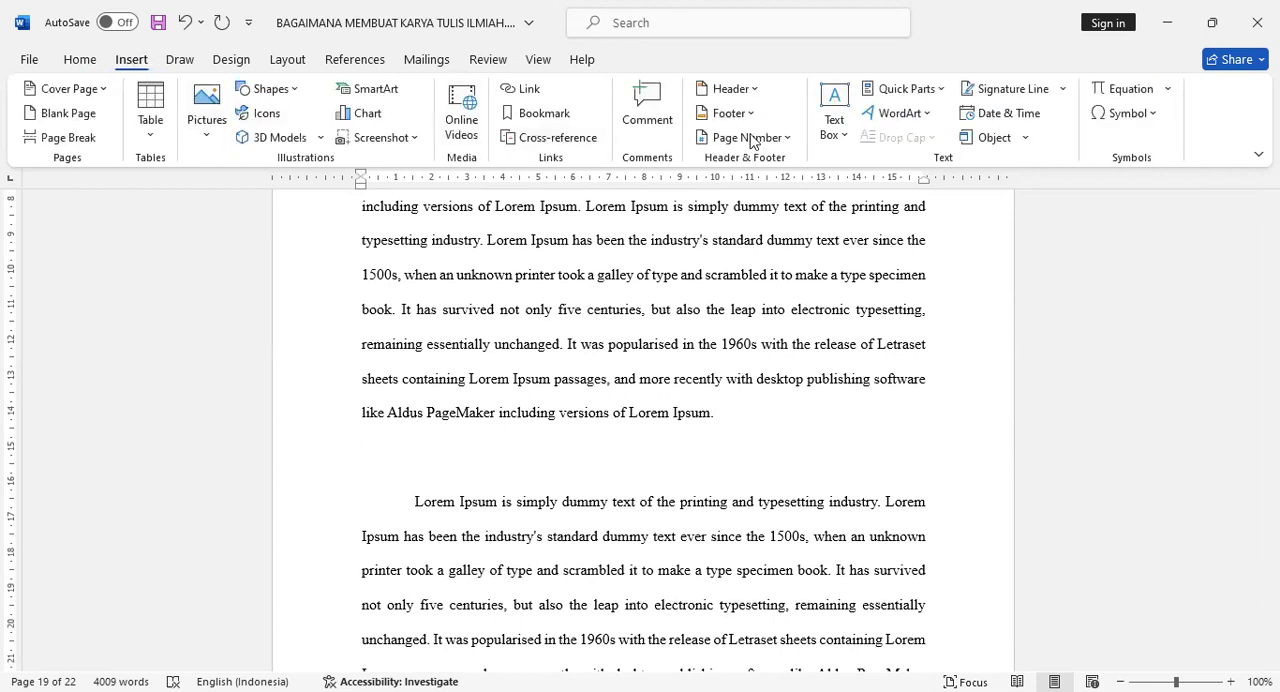
left_click(1169, 89)
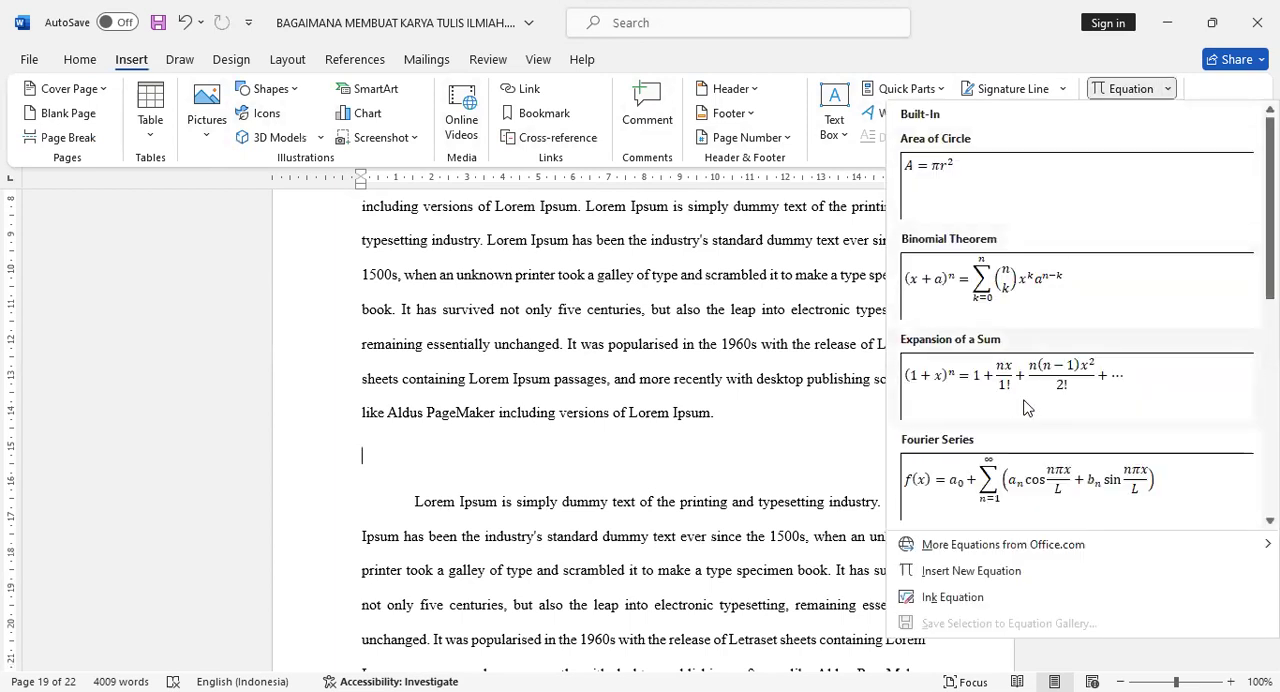
scroll(1033, 405, "down", 5)
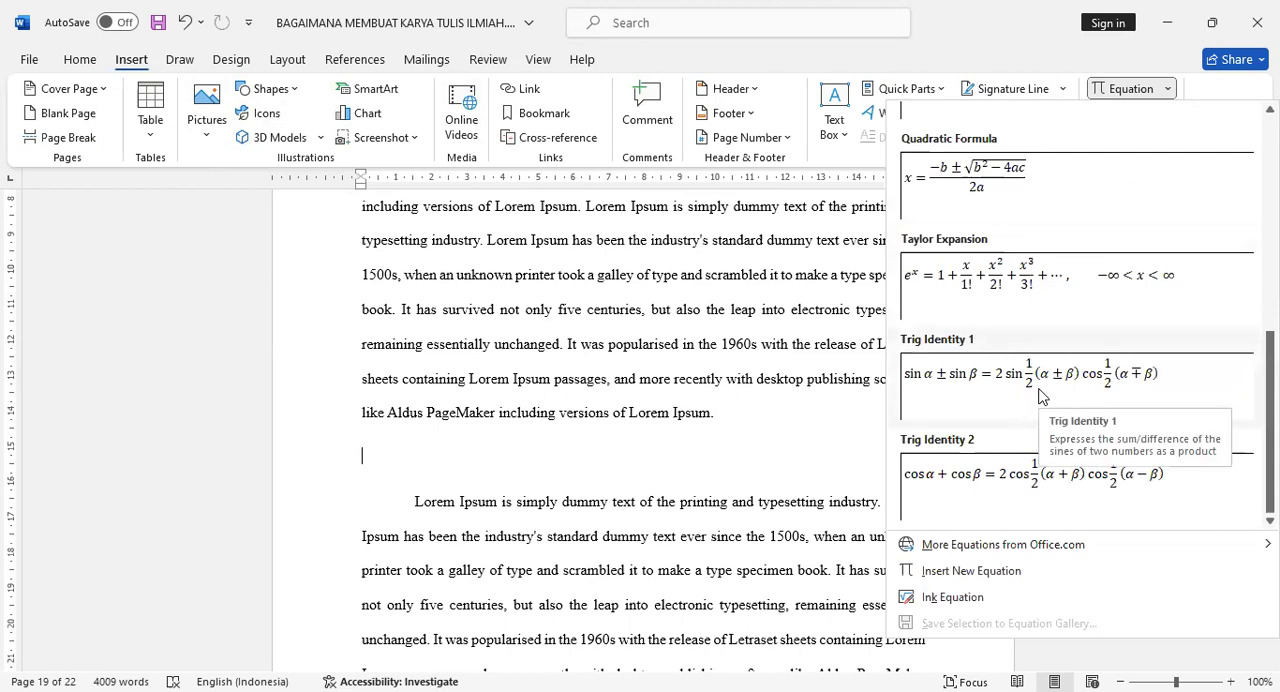
left_click(997, 578)
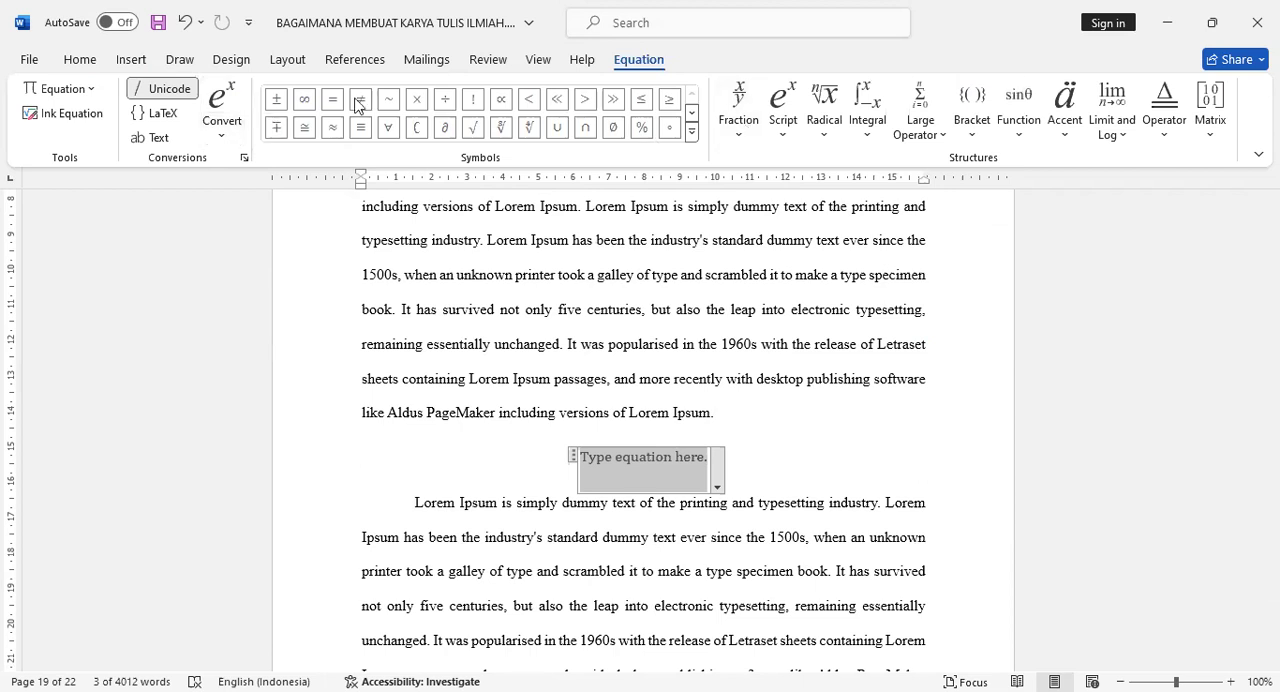
left_click(574, 458)
key("Delete")
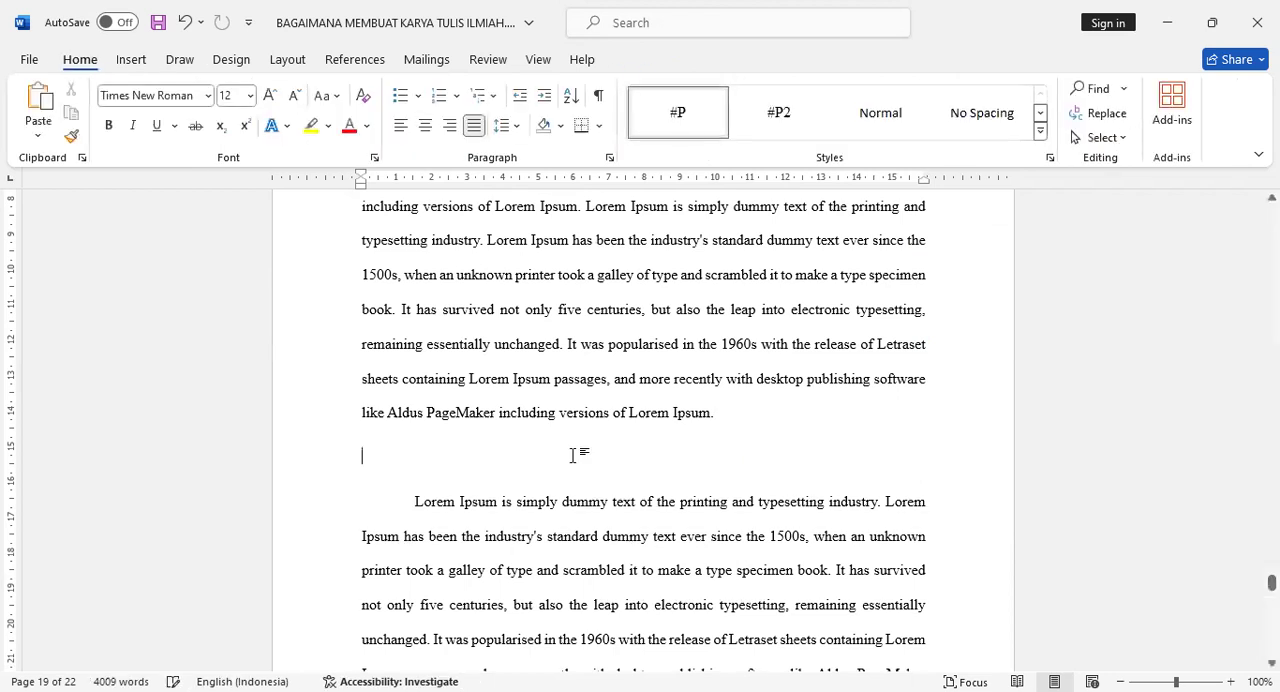
- Insert the built-in Binomial Theorem equation on the empty line between the two paragraphs
left_click(133, 62)
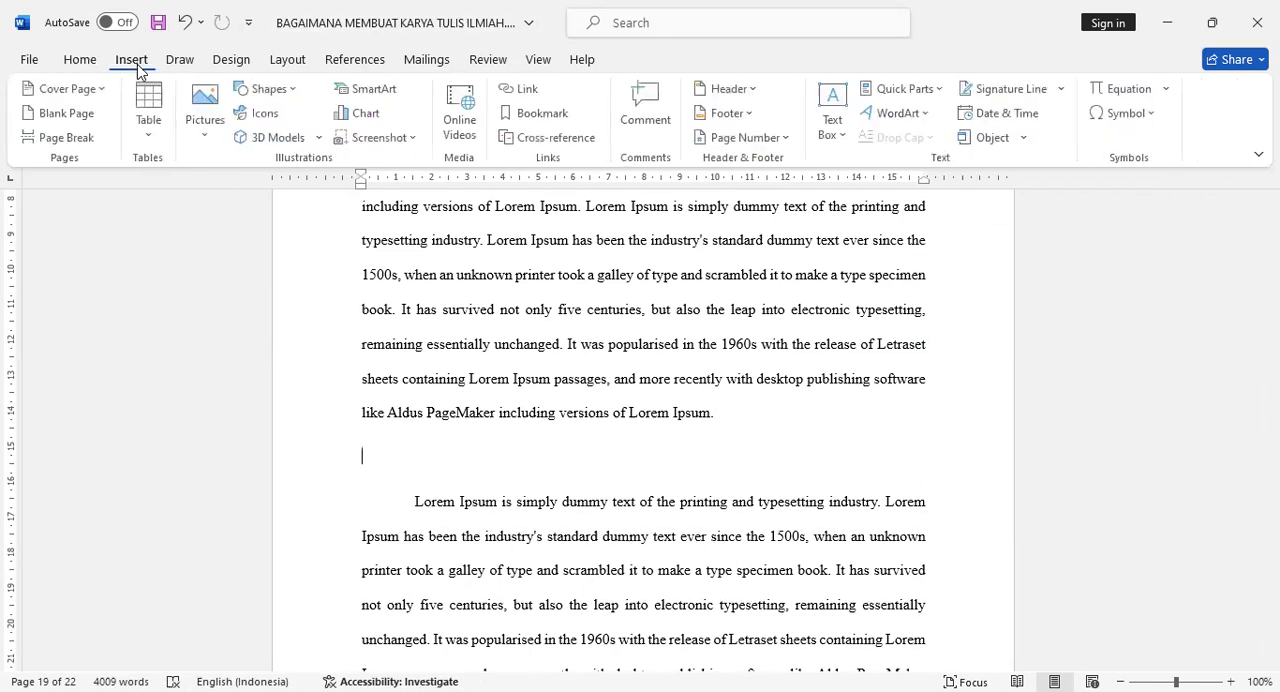
left_click(1168, 90)
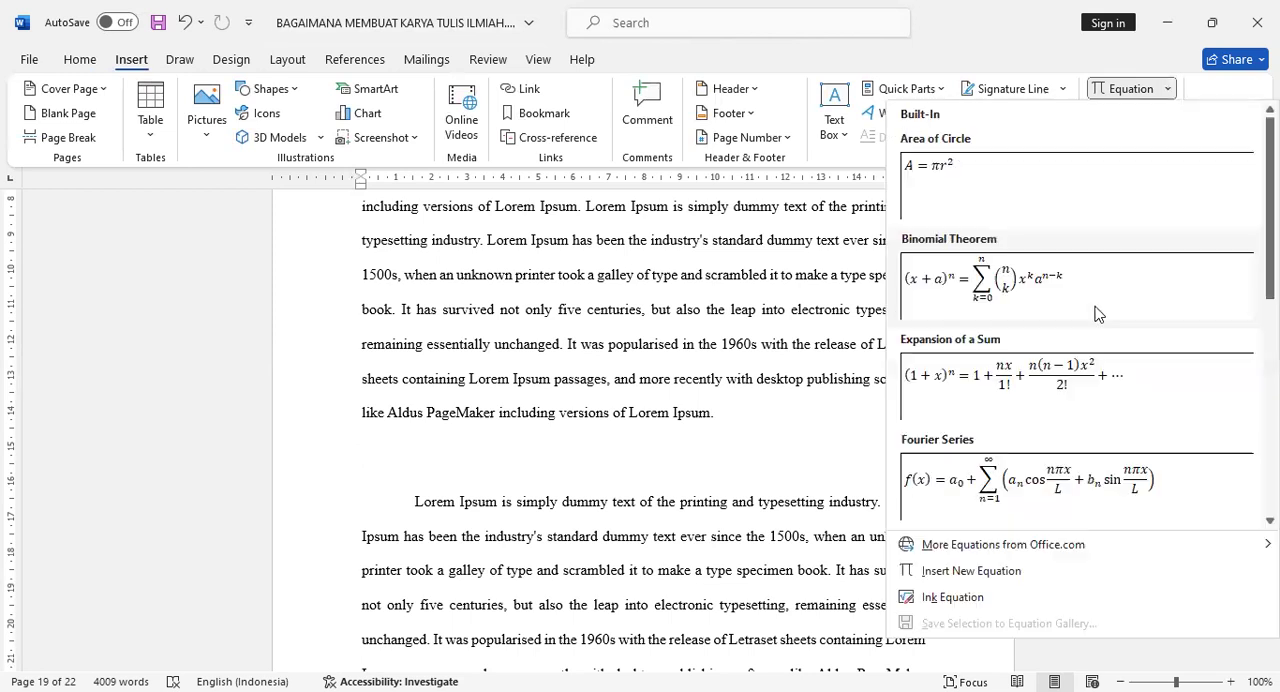
left_click(1013, 291)
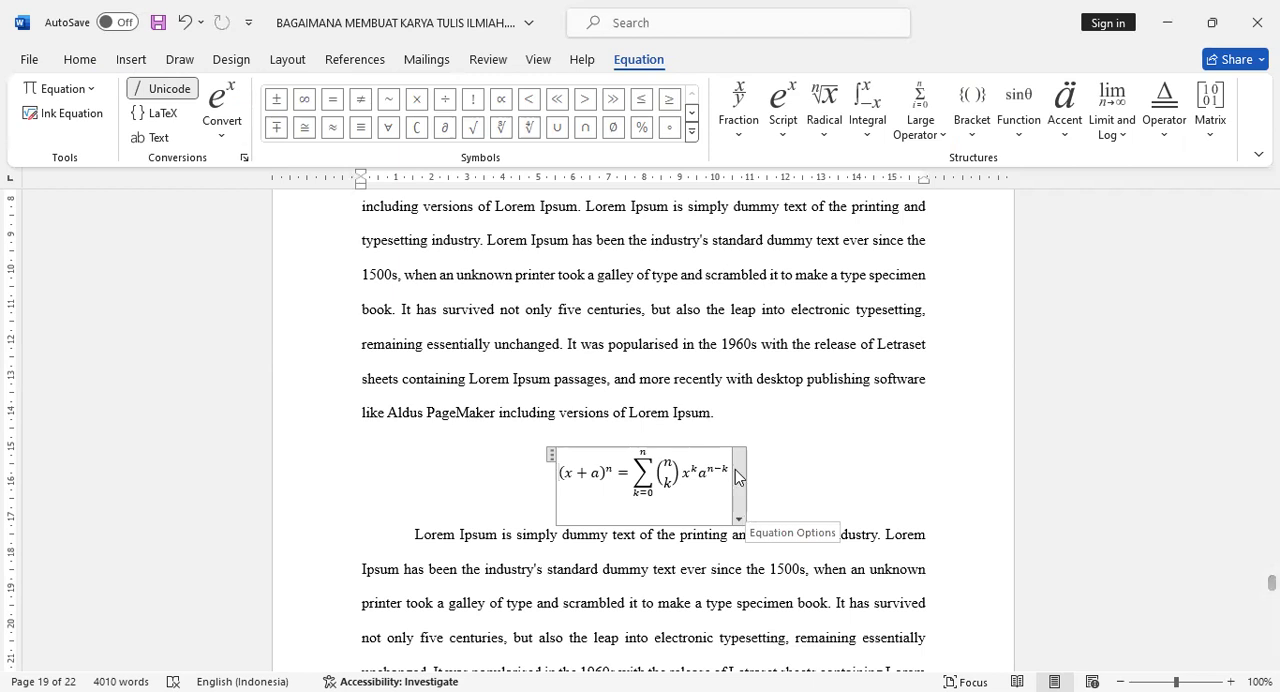
- Create a new caption label named Rumus while captioning the Binomial Theorem equation
left_click(550, 456)
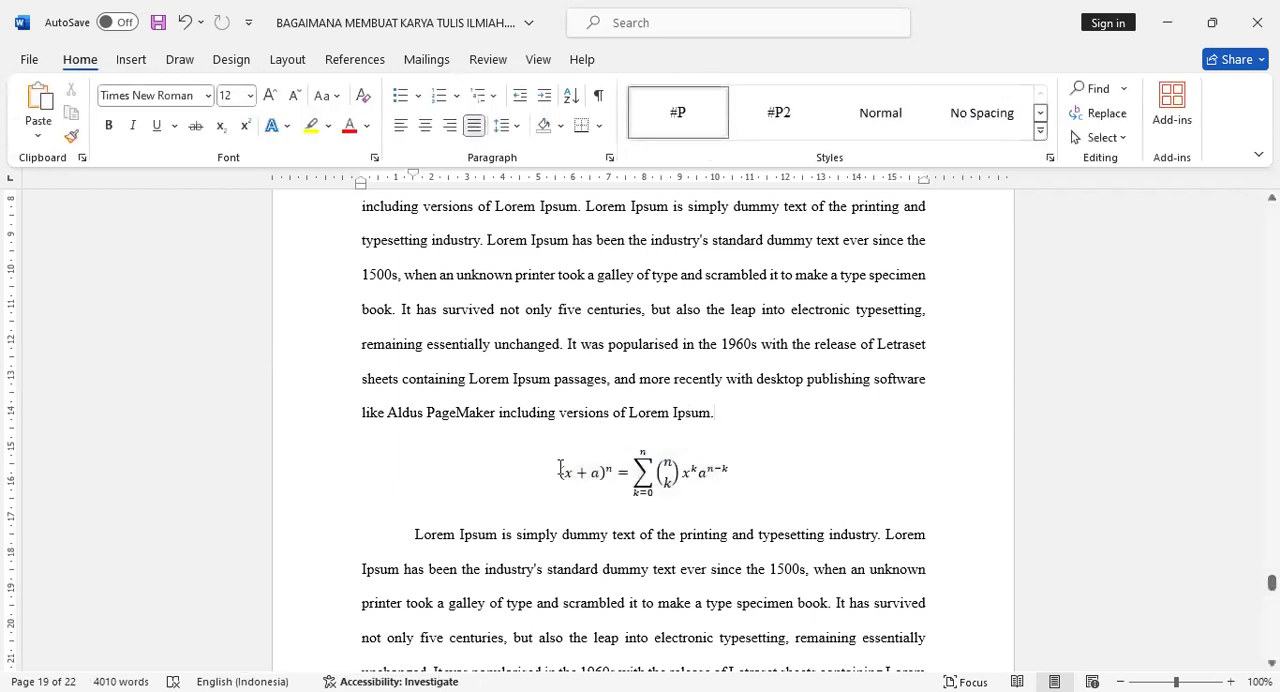
left_click(560, 463)
left_click(551, 456)
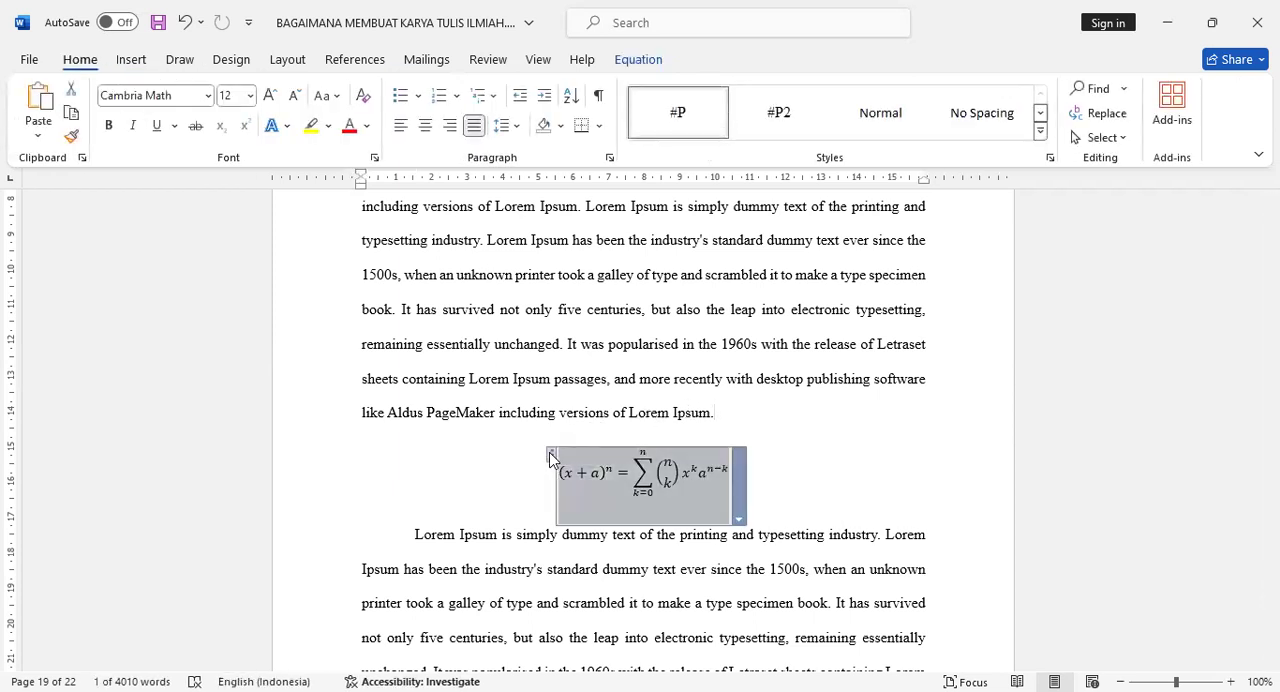
left_click(360, 60)
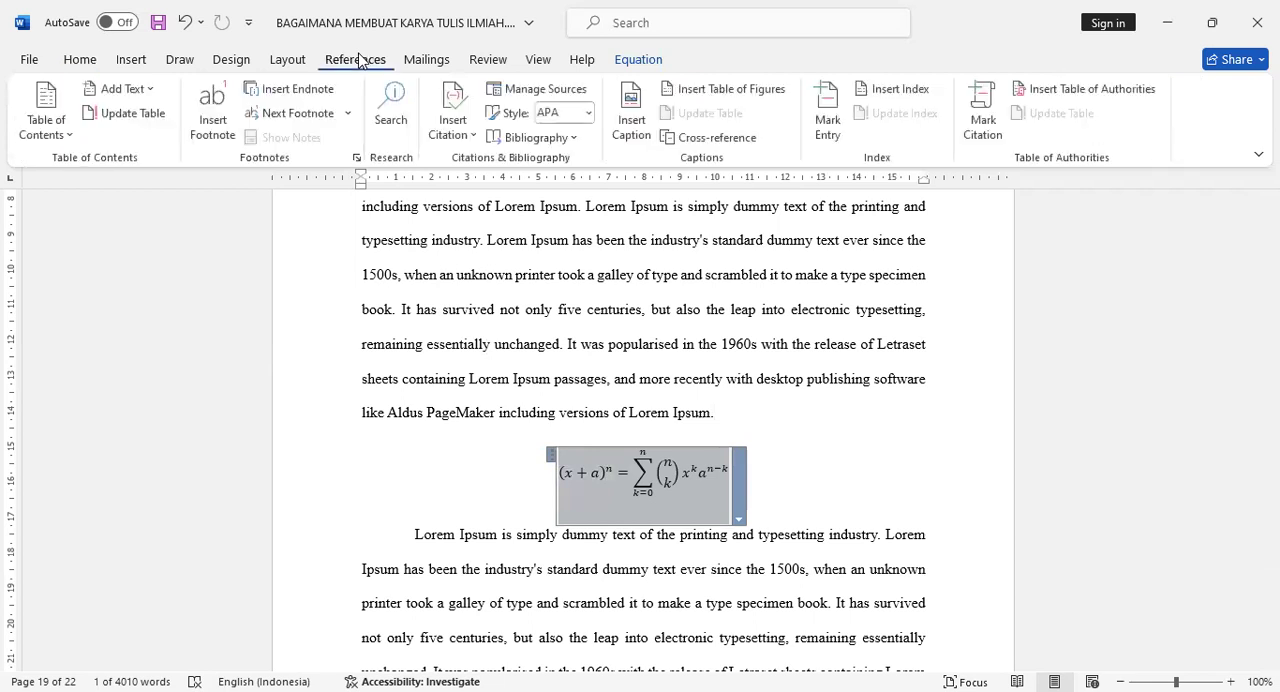
left_click(632, 125)
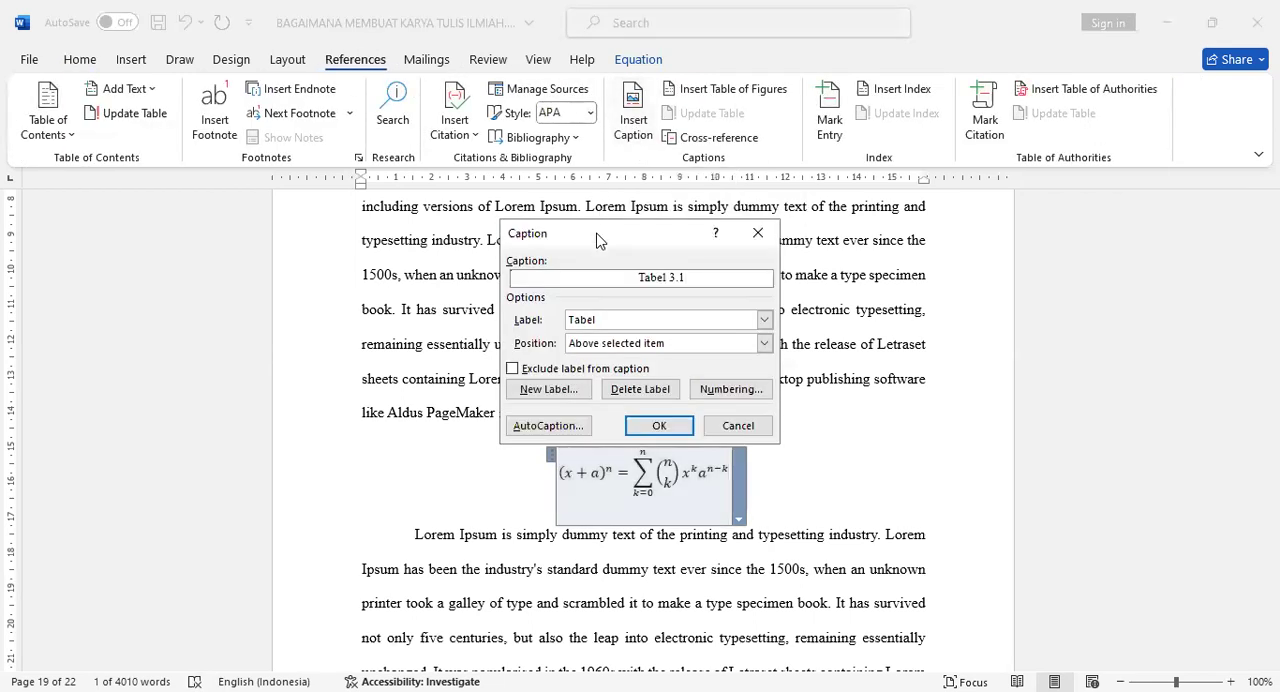
left_click(763, 320)
left_click(540, 389)
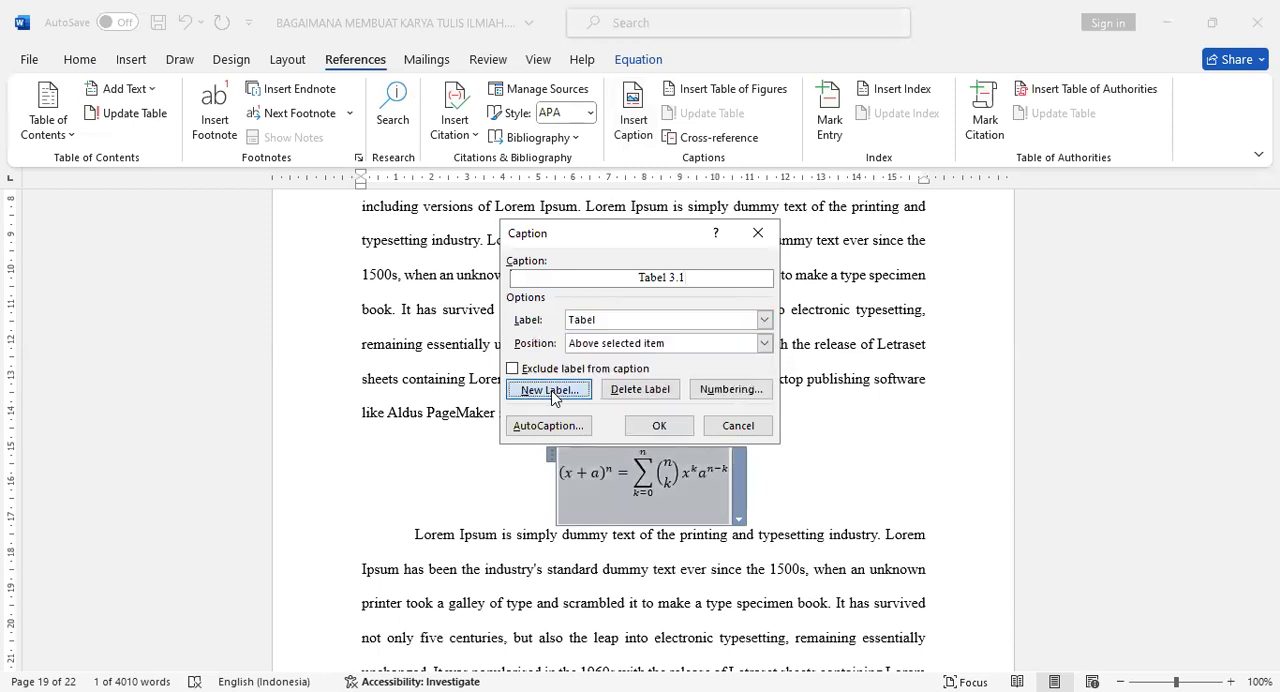
left_click(540, 389)
type("Rumus")
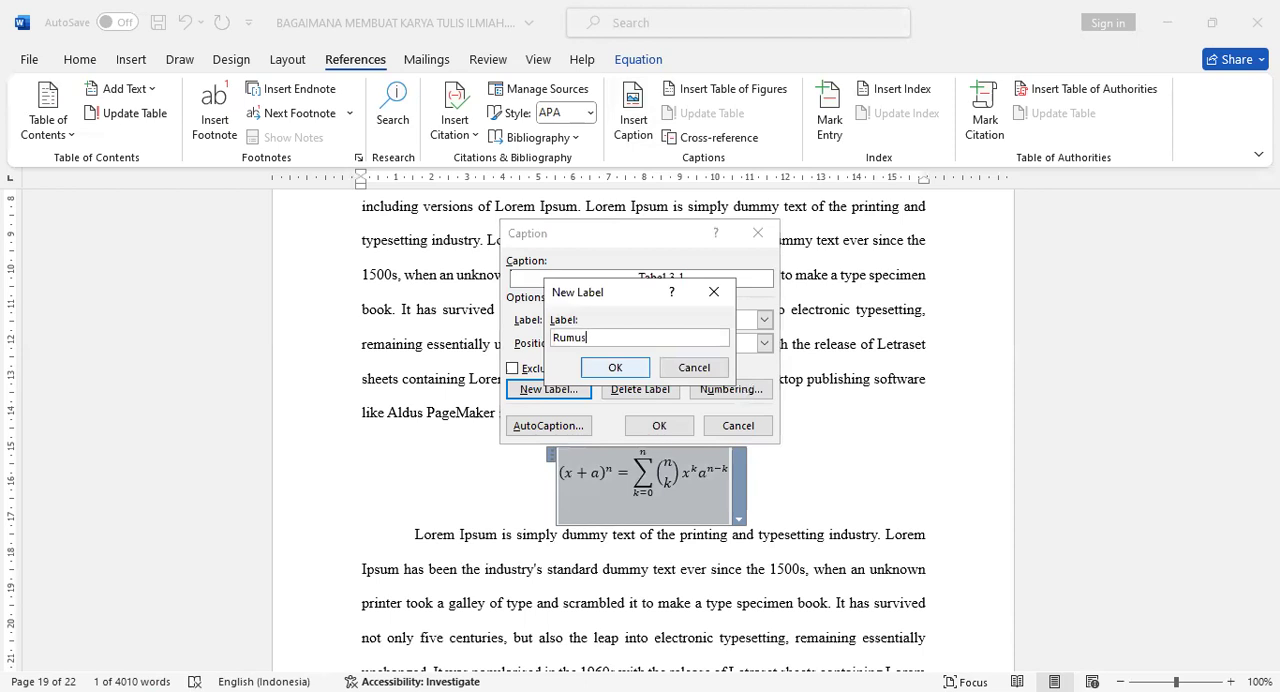
left_click(615, 367)
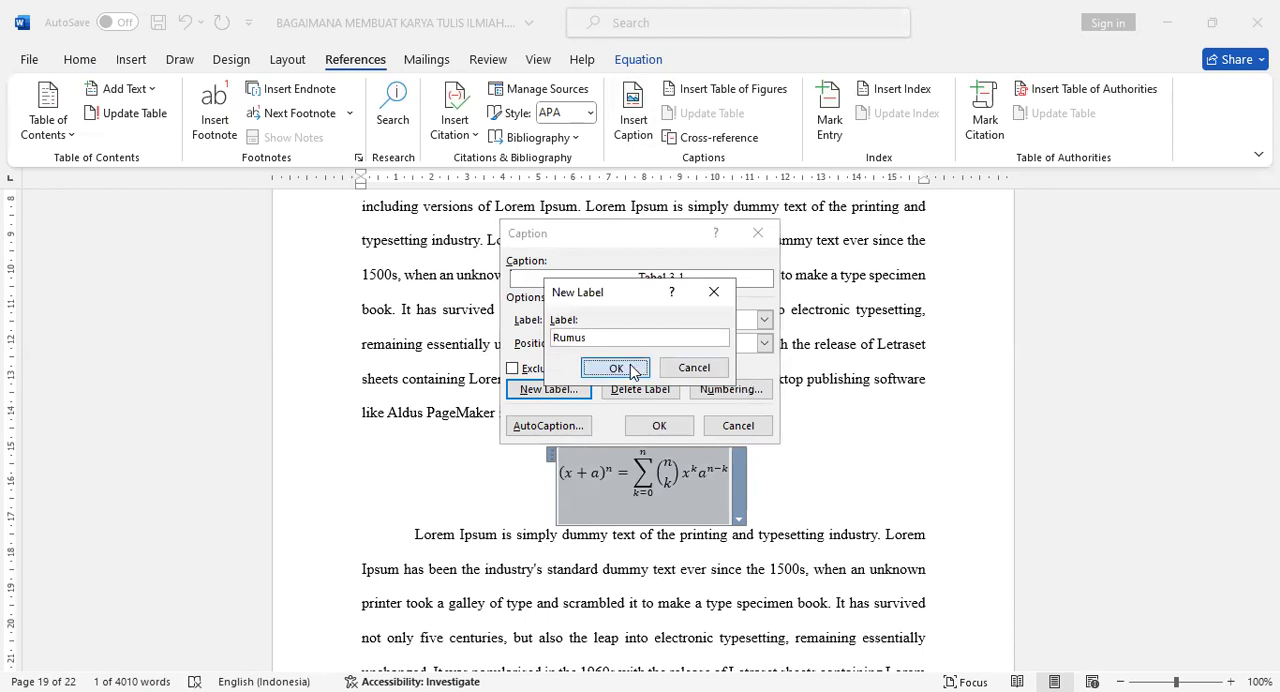
- Include the Heading 1 chapter number in the Rumus caption numbering, with a period as separator
left_click(731, 391)
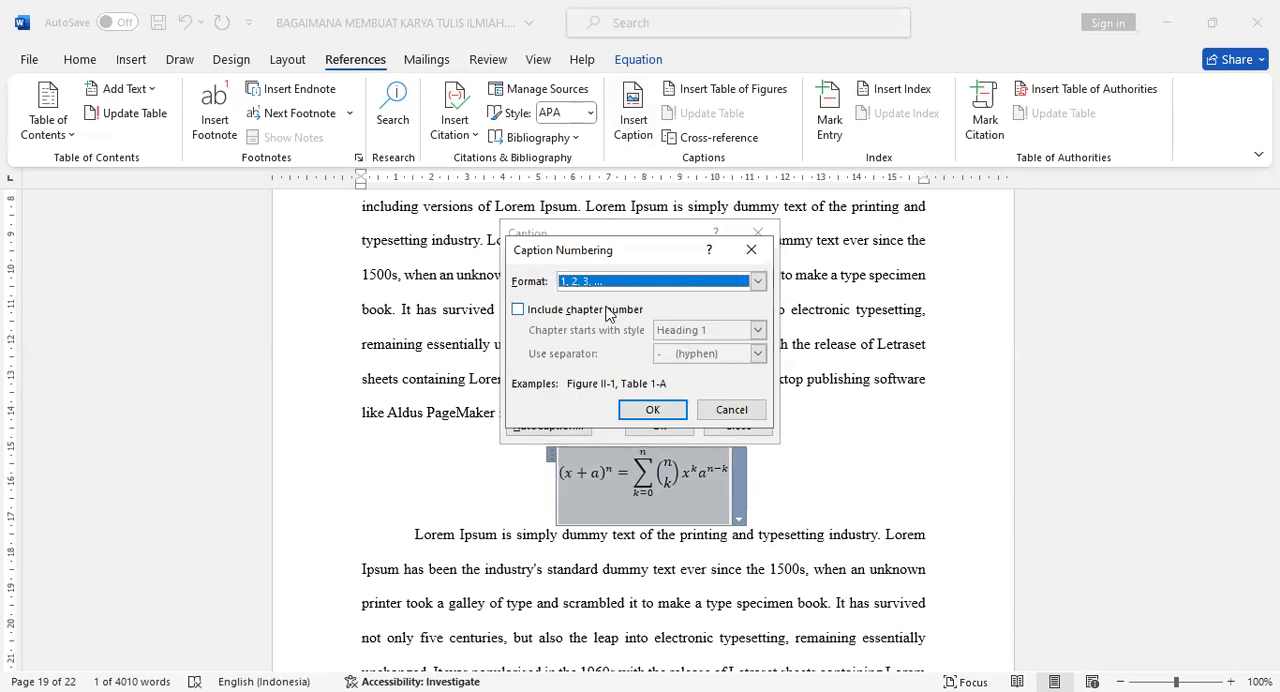
left_click(533, 310)
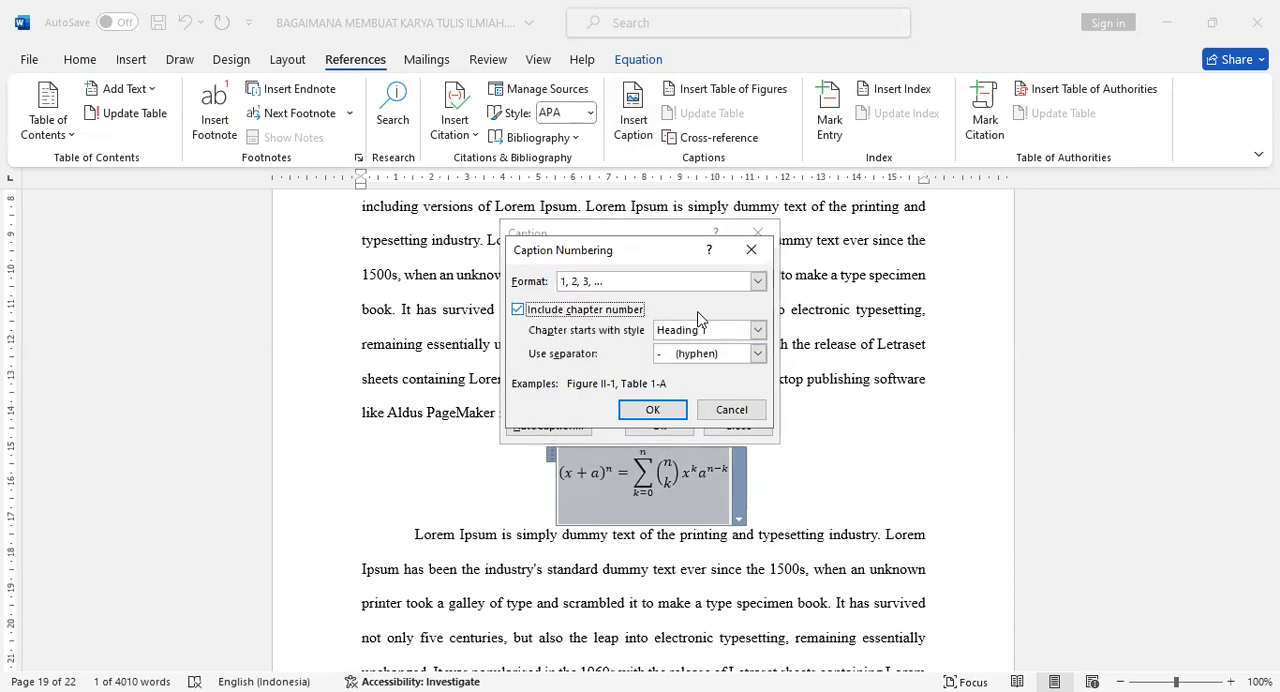
left_click(735, 354)
left_click(731, 391)
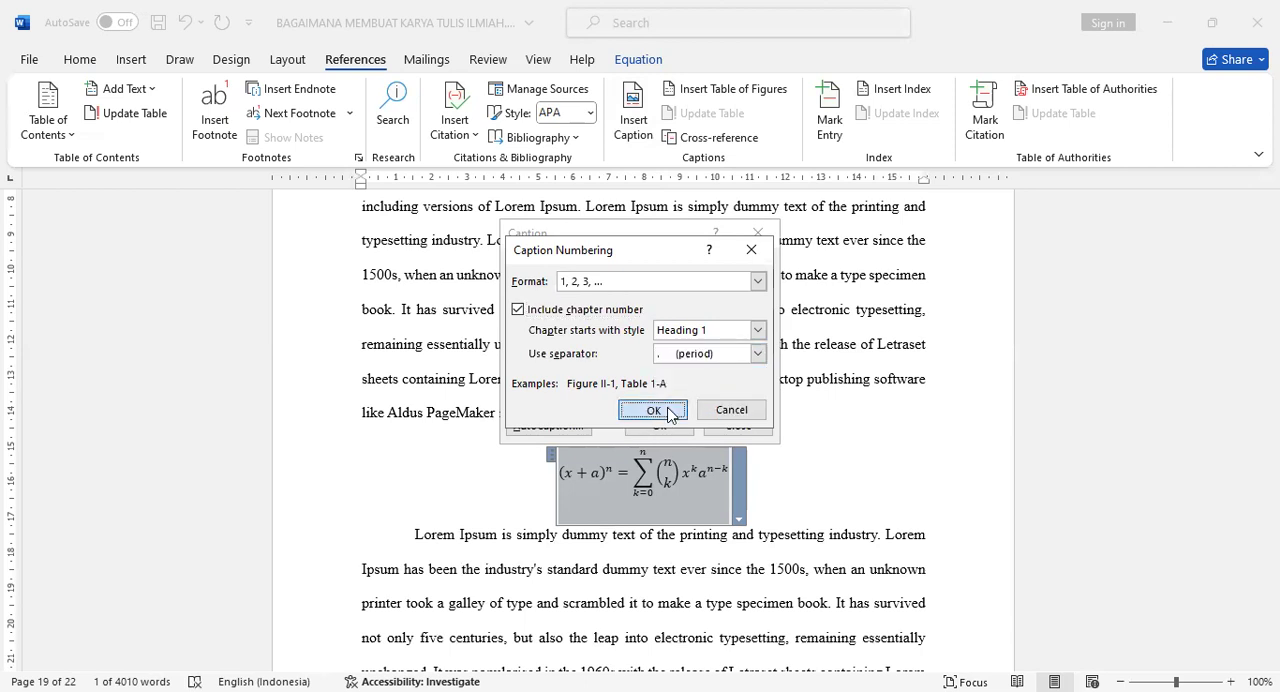
left_click(656, 409)
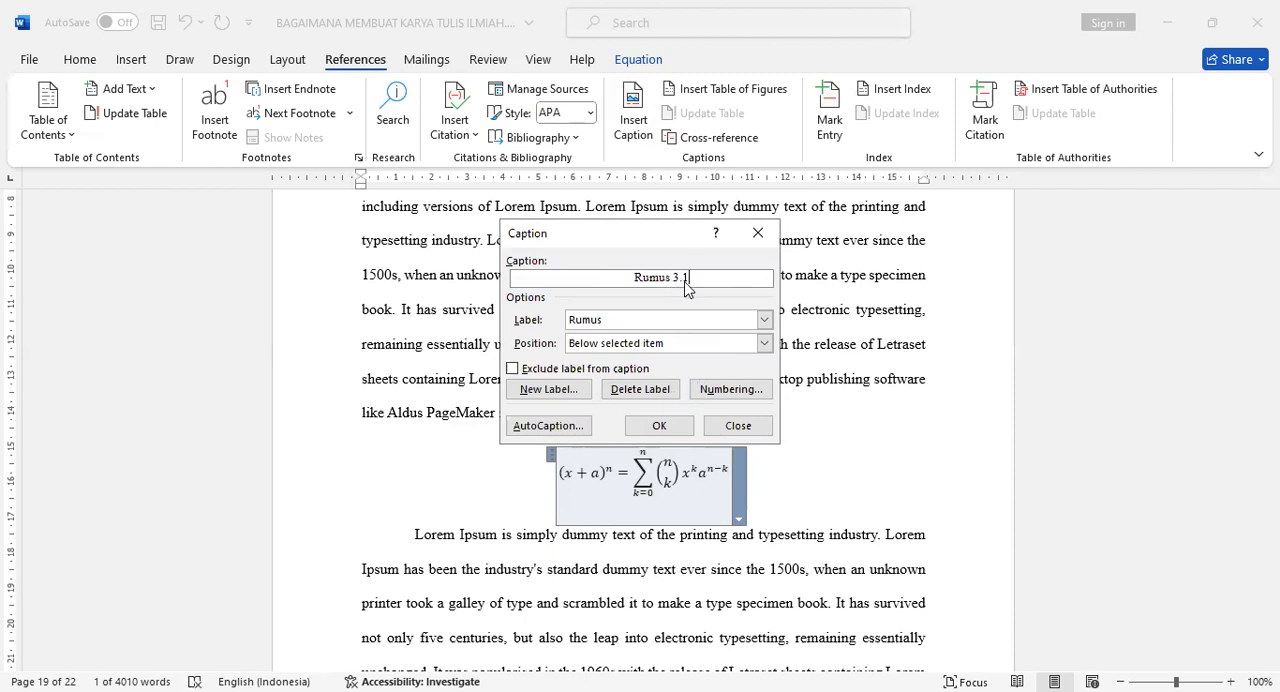
- Insert the caption below the Binomial Theorem equation, complete it as "Rumus 3.1 Rumus Binomial" and centre it
left_click(658, 425)
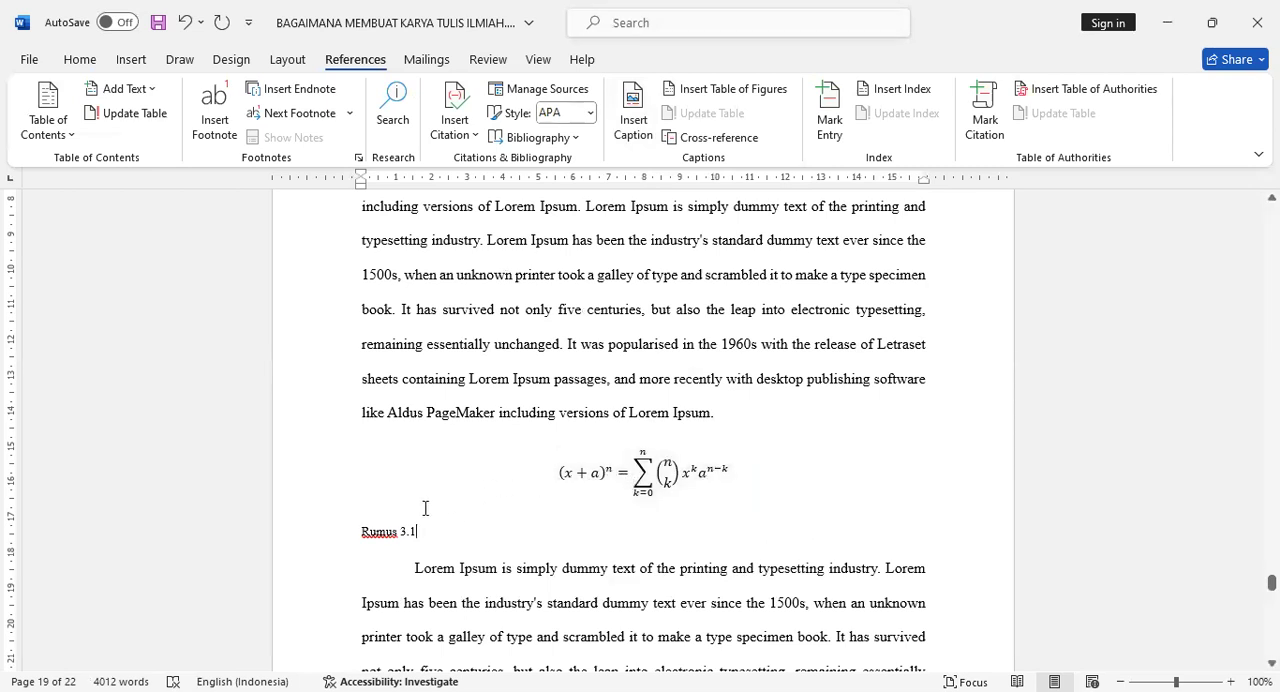
type("Rumus Bino")
key("ctrl+e")
left_click(84, 63)
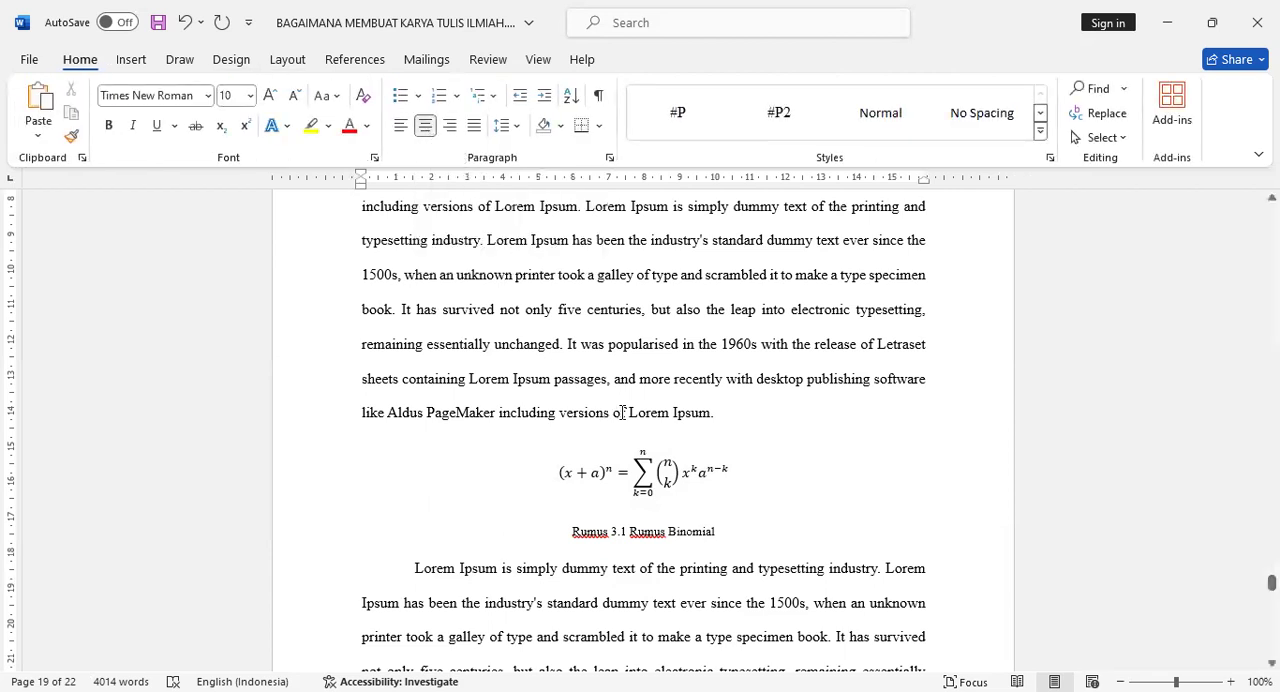
- Look through the chapter pages around the captioned equation, picture and table for a place to add another equation
scroll(645, 425, "down", 6)
scroll(645, 423, "down", 15)
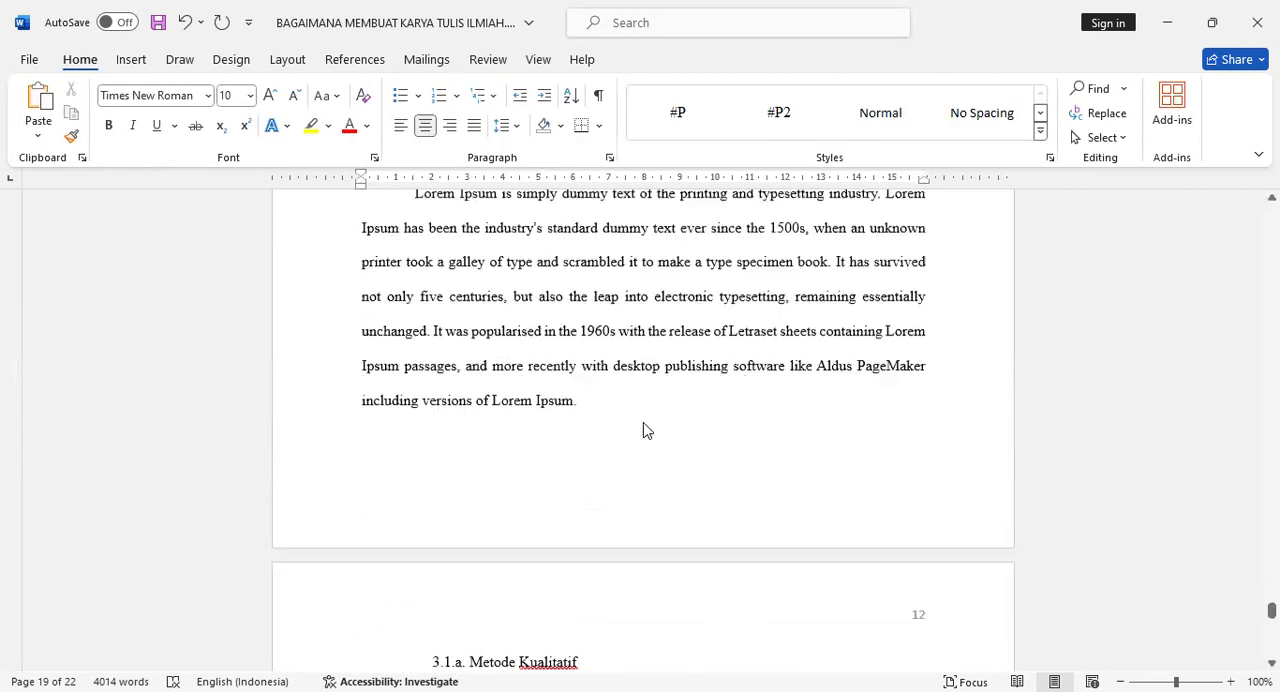
scroll(645, 423, "down", 10)
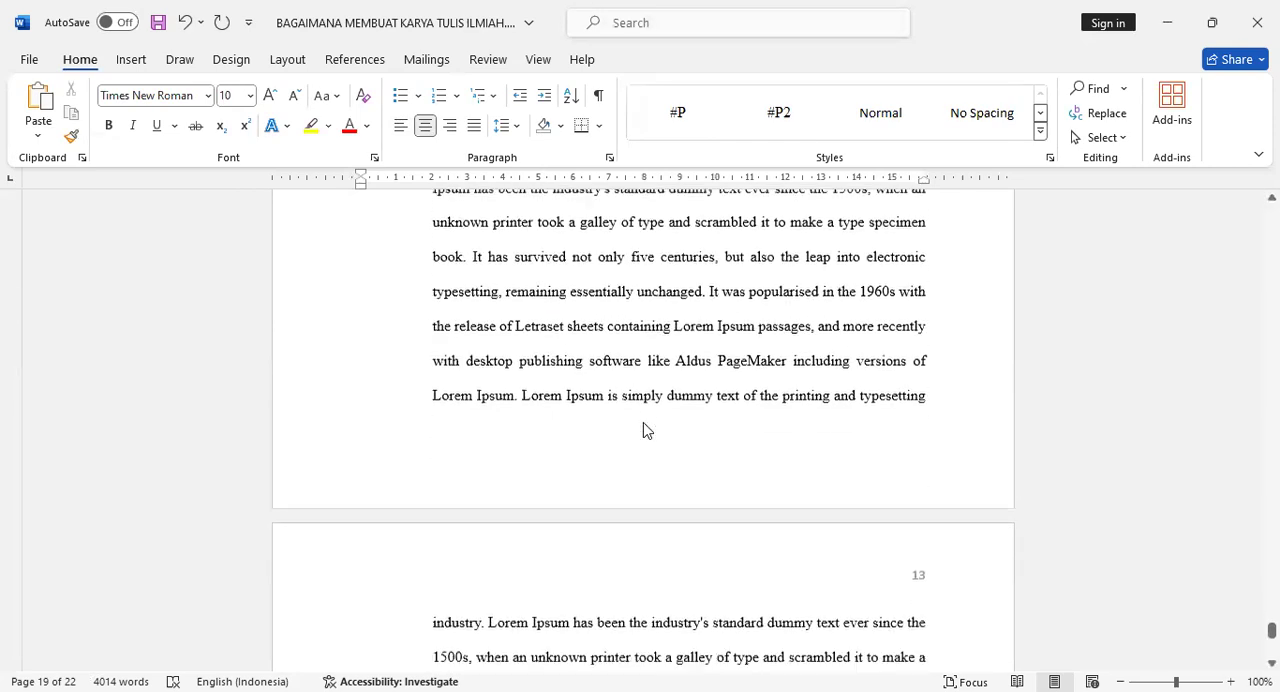
scroll(648, 420, "up", 15)
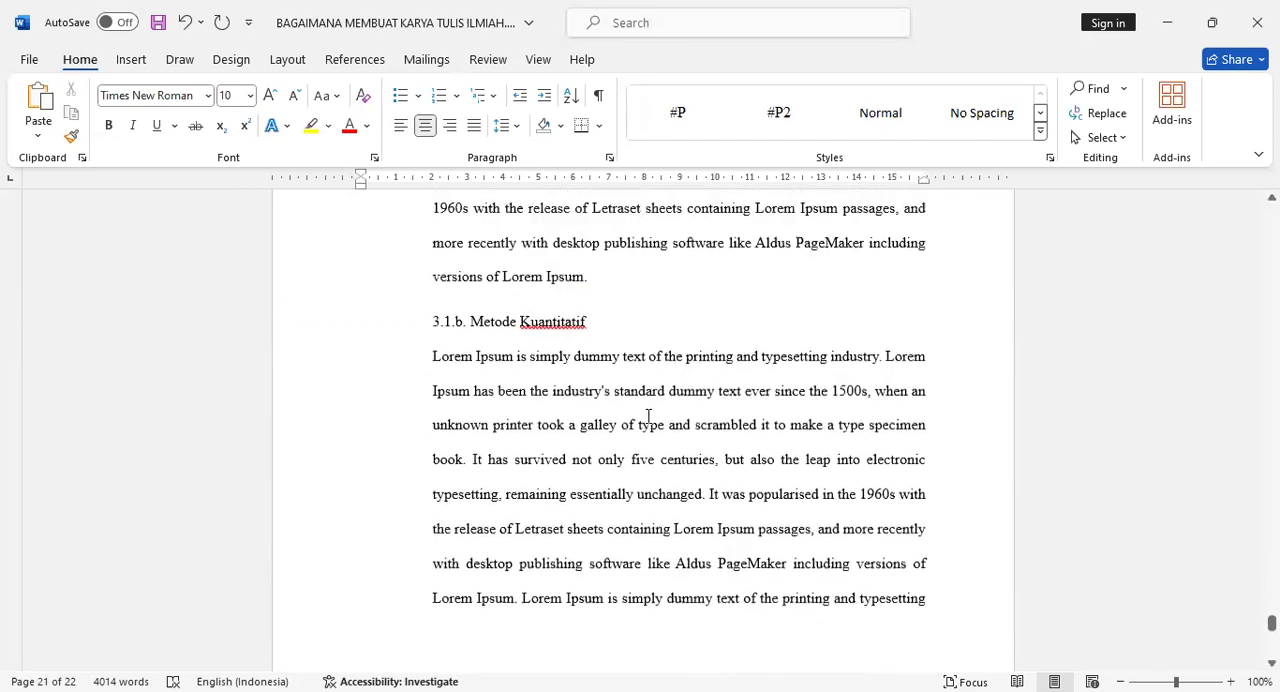
scroll(648, 416, "up", 5)
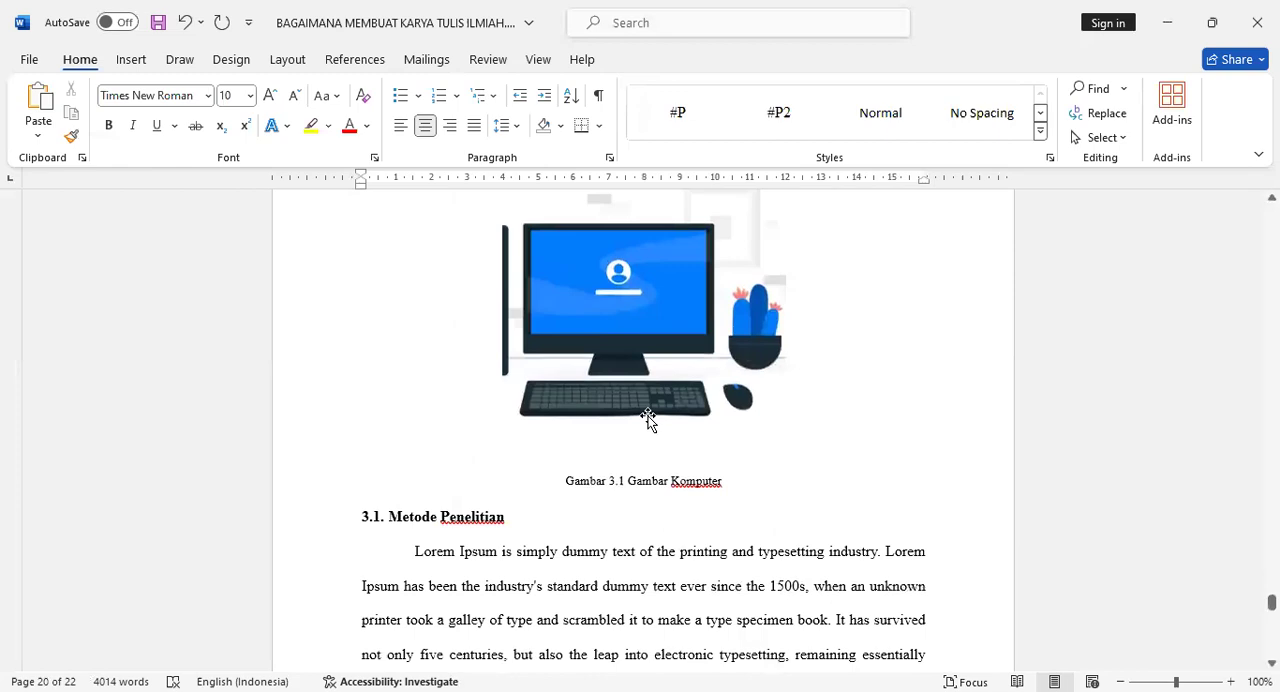
scroll(648, 416, "down", 2)
scroll(600, 500, "down", 2)
scroll(598, 491, "up", 7)
scroll(600, 500, "up", 15)
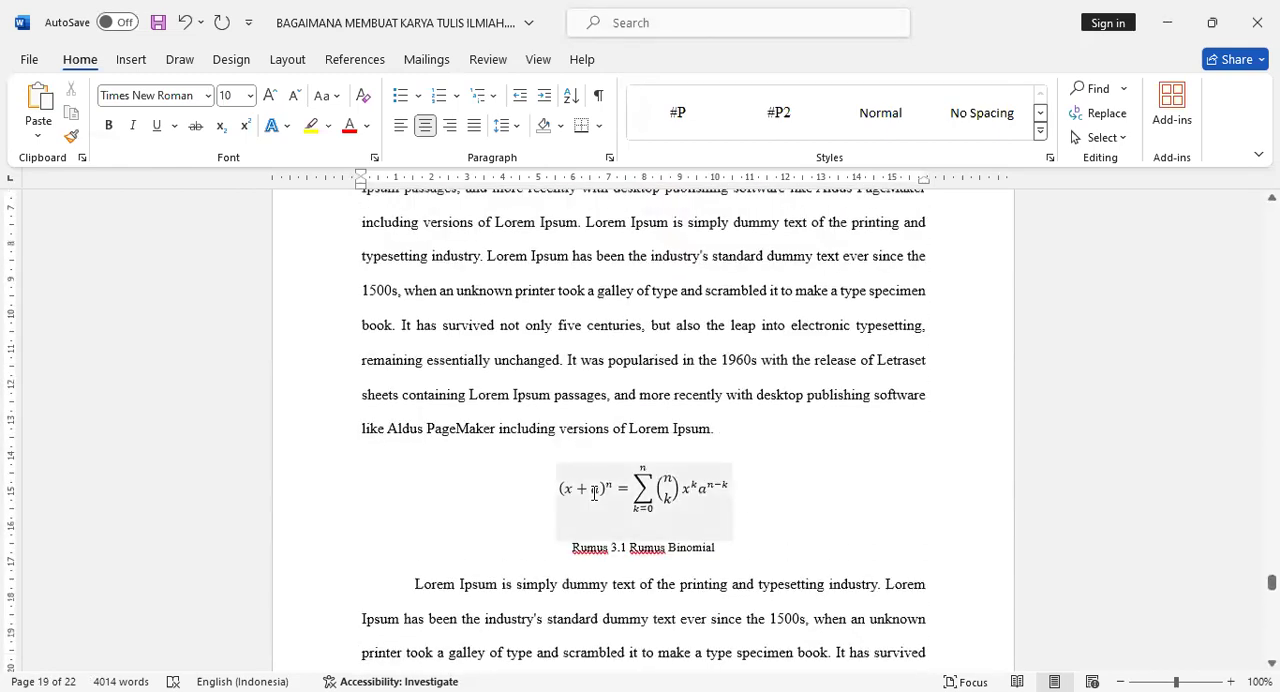
scroll(591, 492, "up", 20)
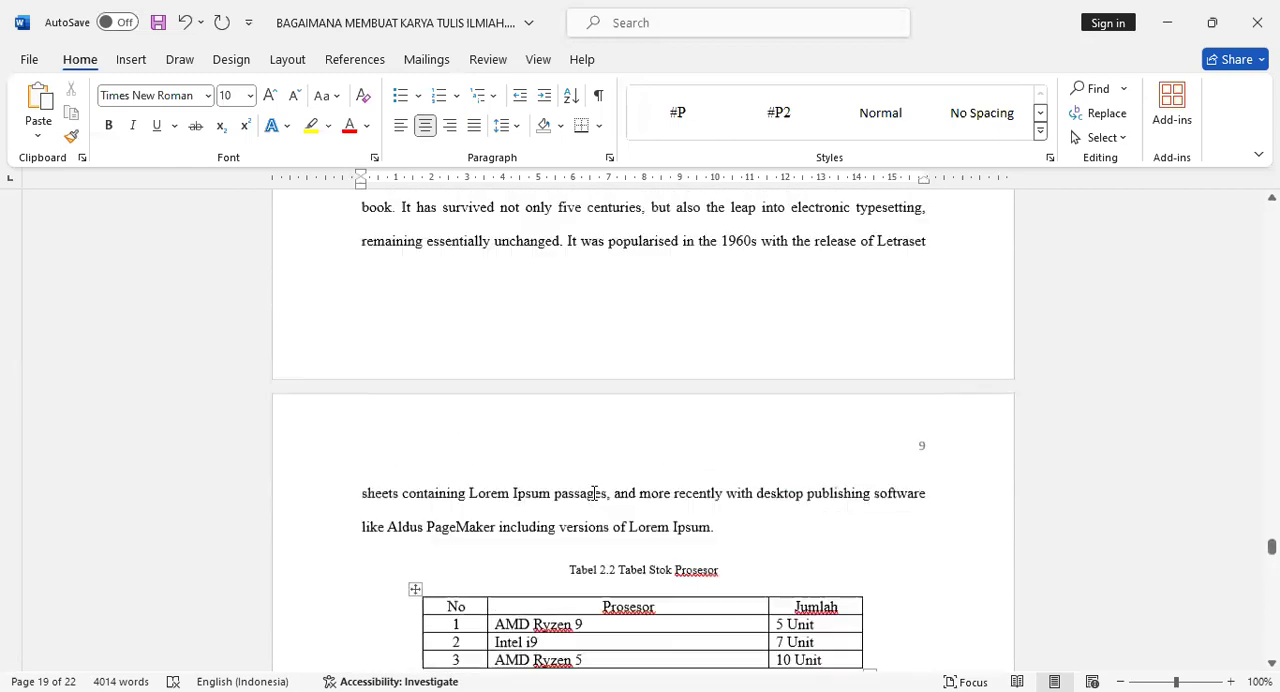
left_click_drag(1271, 539, 1271, 488)
scroll(845, 463, "down", 3)
scroll(845, 463, "up", 20)
scroll(845, 463, "down", 3)
left_click(755, 416)
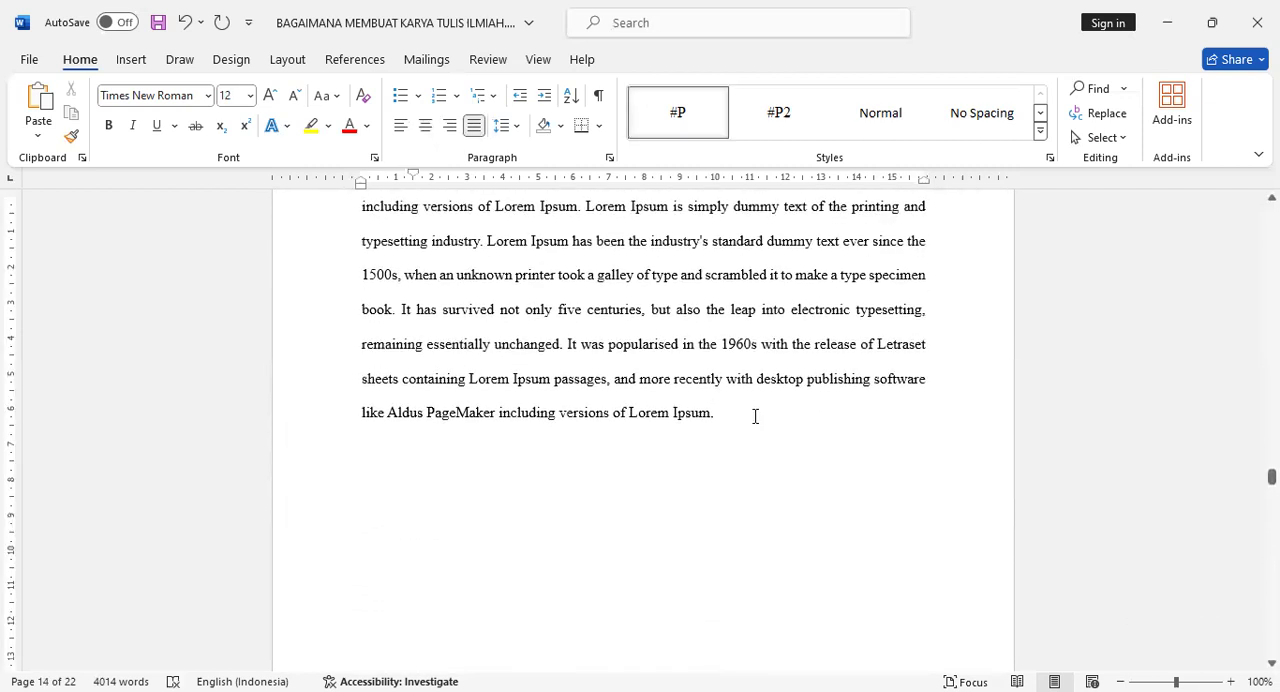
key("Return")
key("BackSpace")
left_click(409, 92)
- Insert the built-in Fourier Series equation on a new unindented line between two body paragraphs on document page 13
scroll(614, 482, "up", 6)
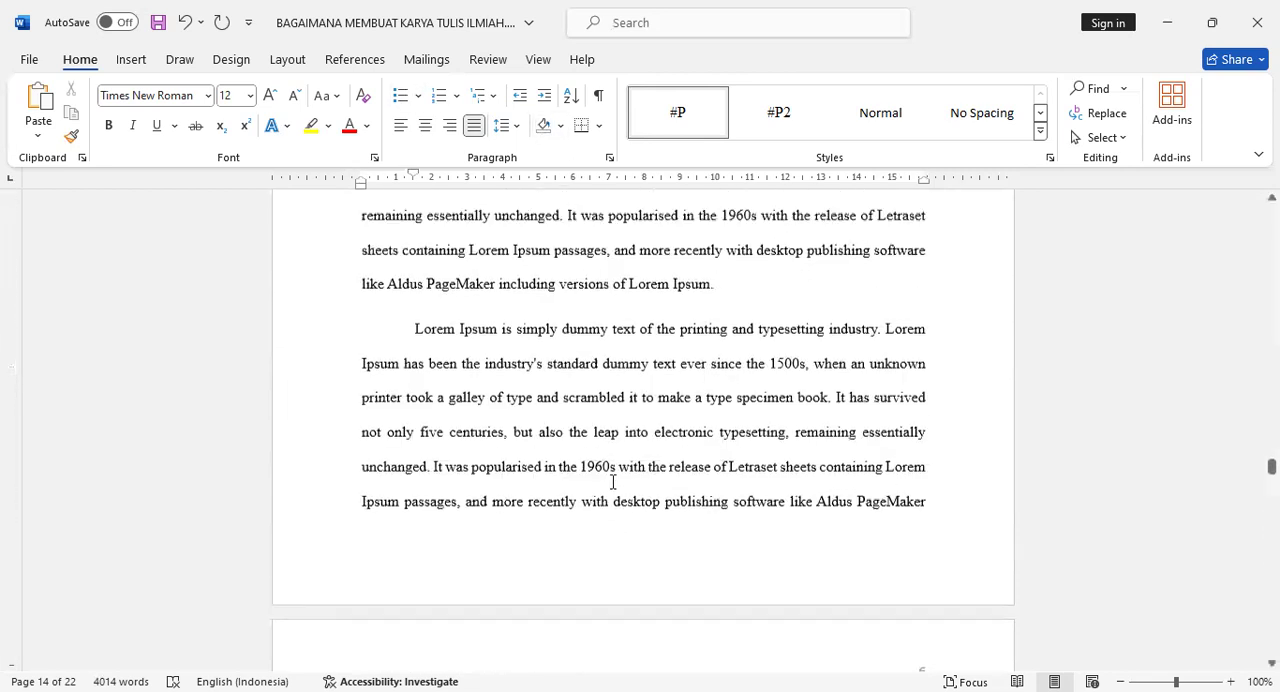
left_click(740, 352)
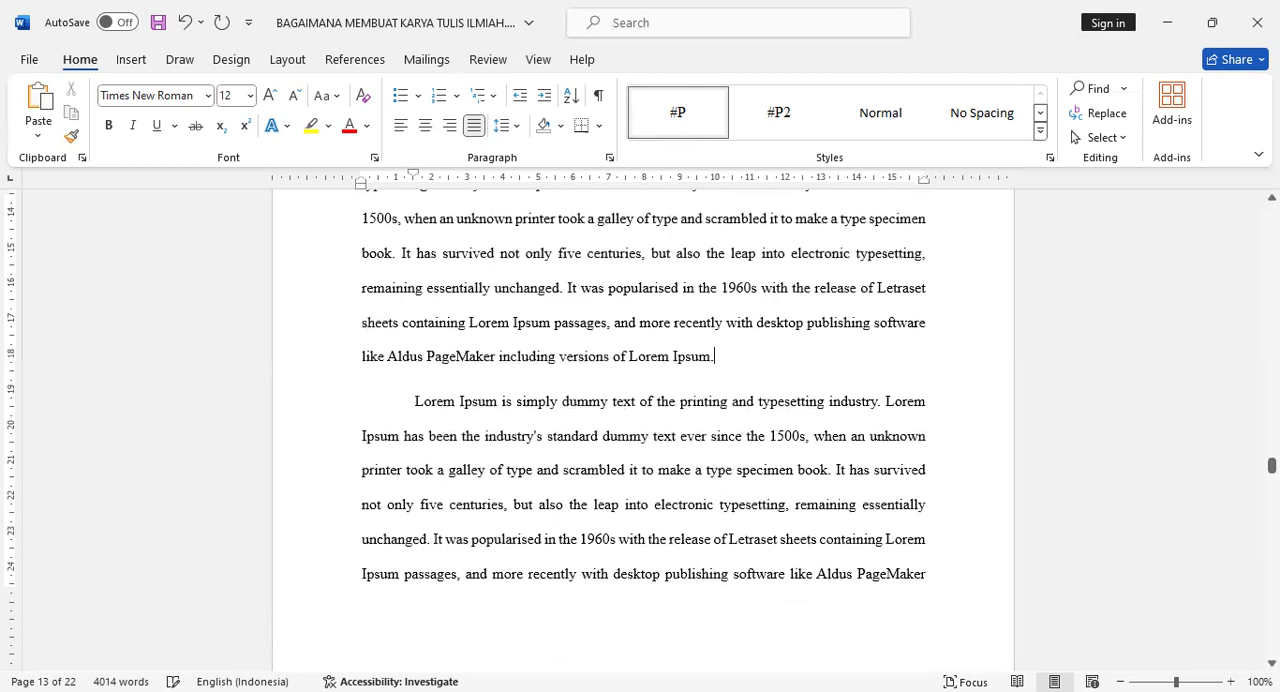
key("Return")
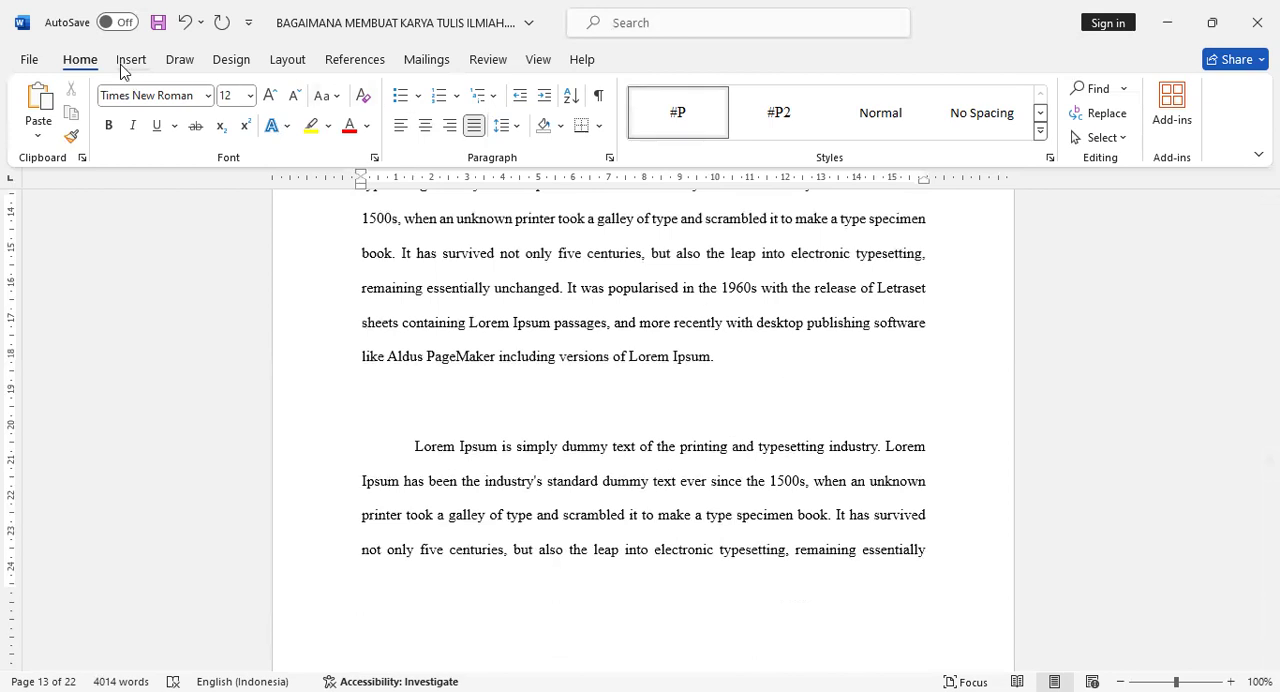
left_click(124, 62)
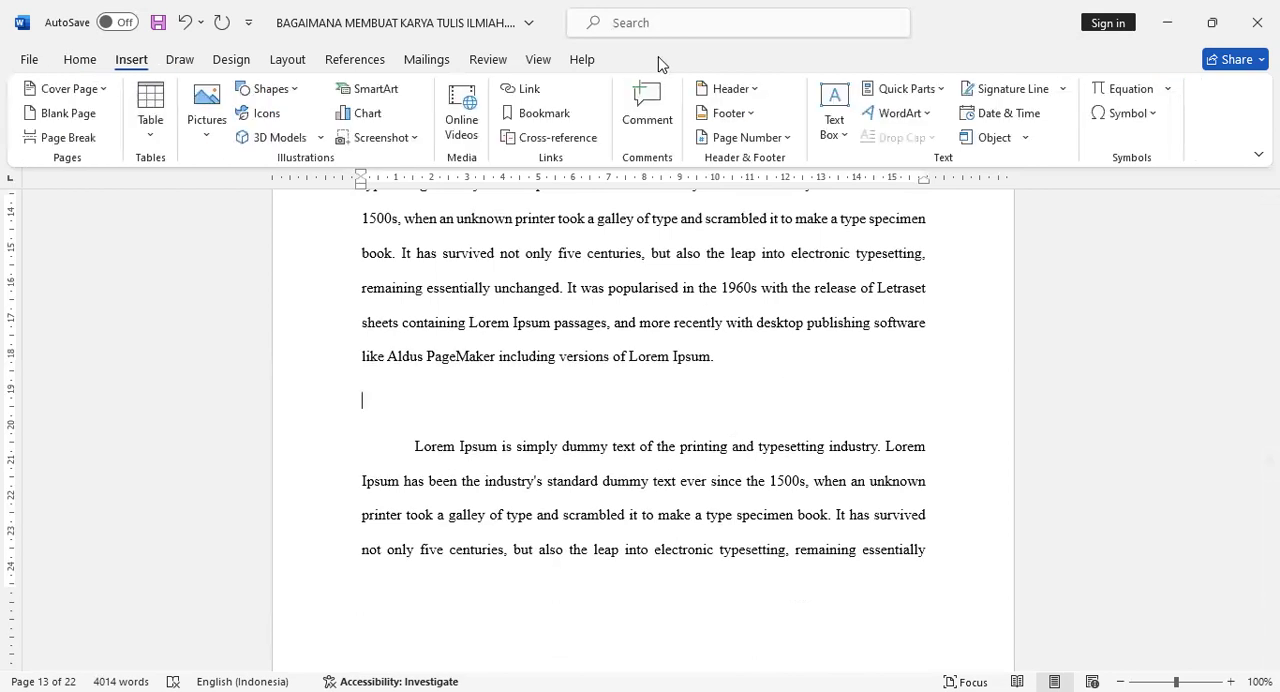
left_click(1169, 89)
scroll(1066, 330, "down", 3)
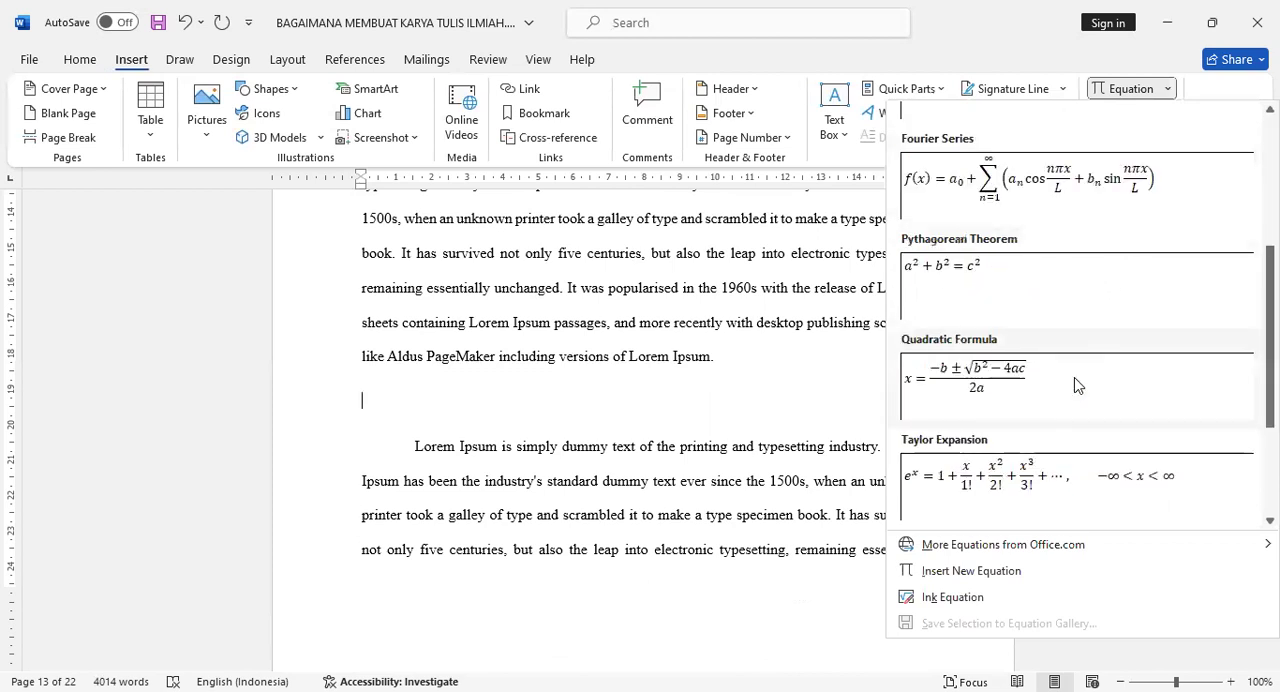
scroll(1066, 390, "up", 3)
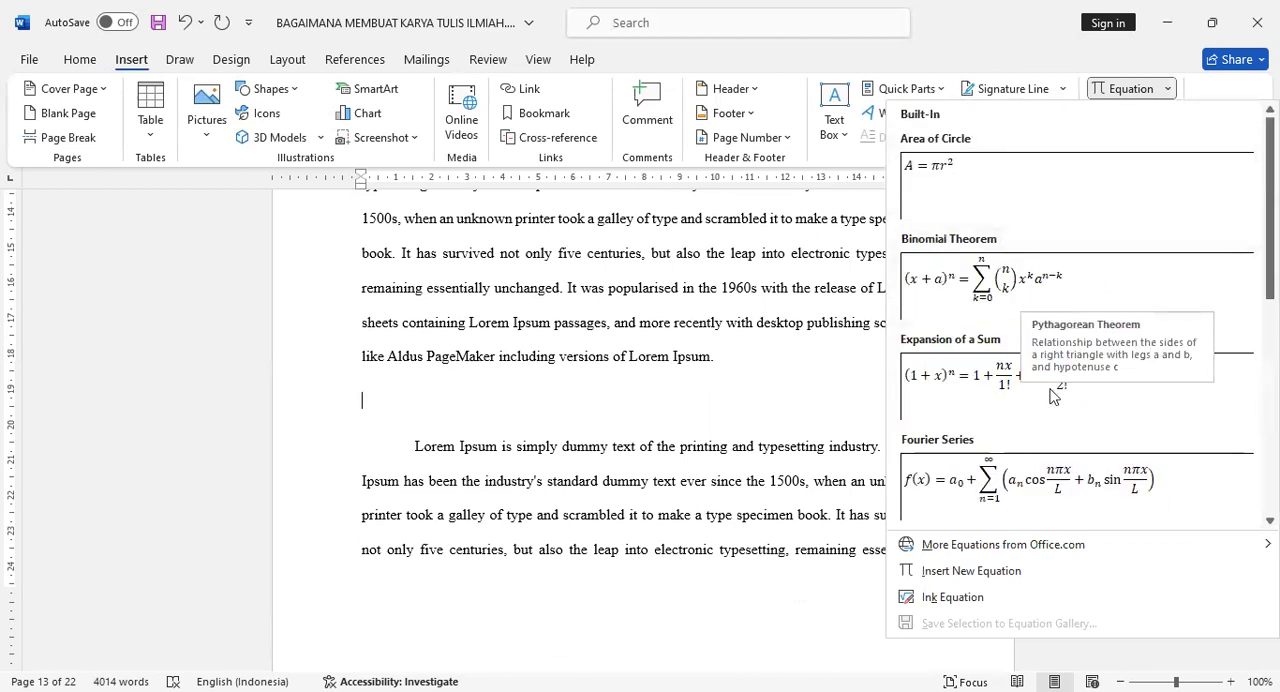
left_click(1019, 485)
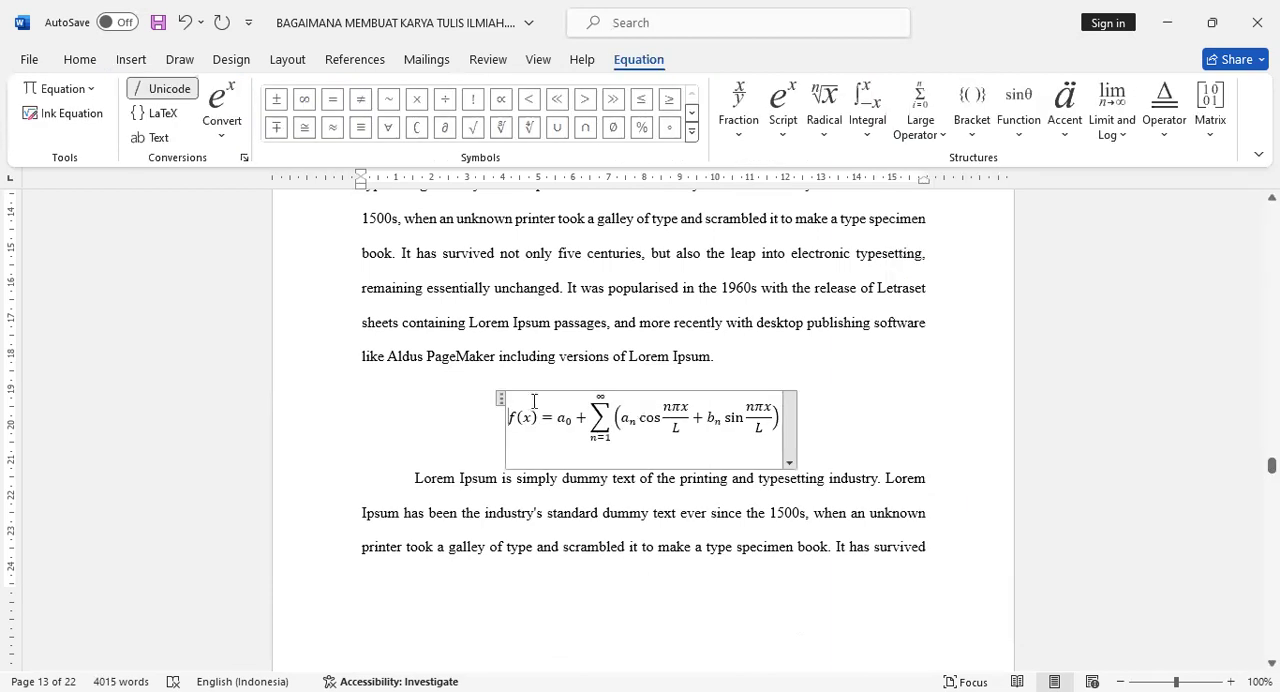
- Insert the centred caption "Rumus 1.1 Rumus Fourier" below the Fourier Series equation
left_click(501, 399)
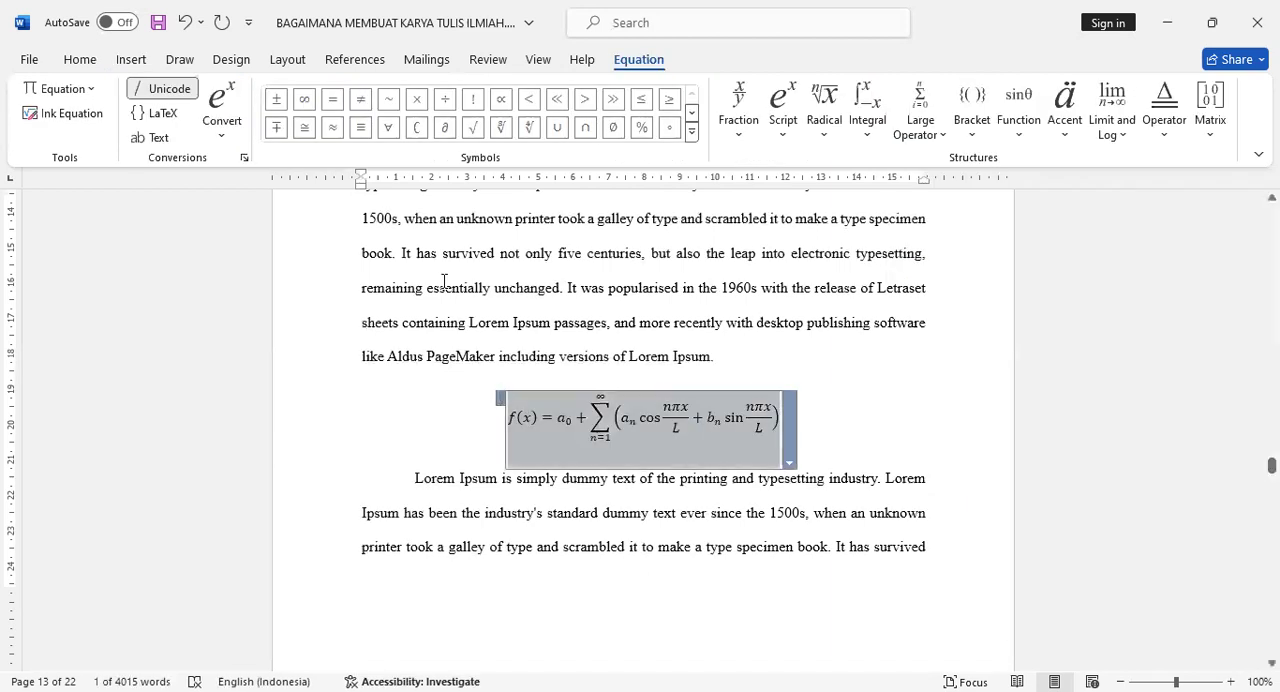
left_click(349, 62)
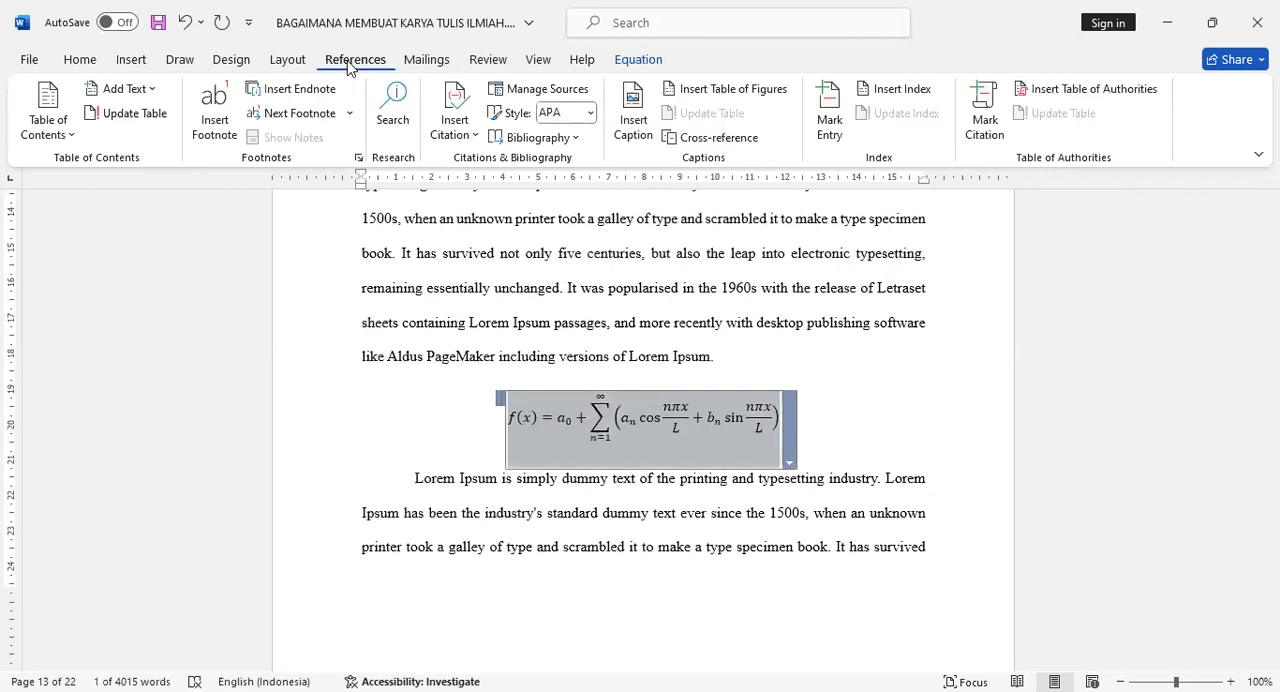
left_click(641, 129)
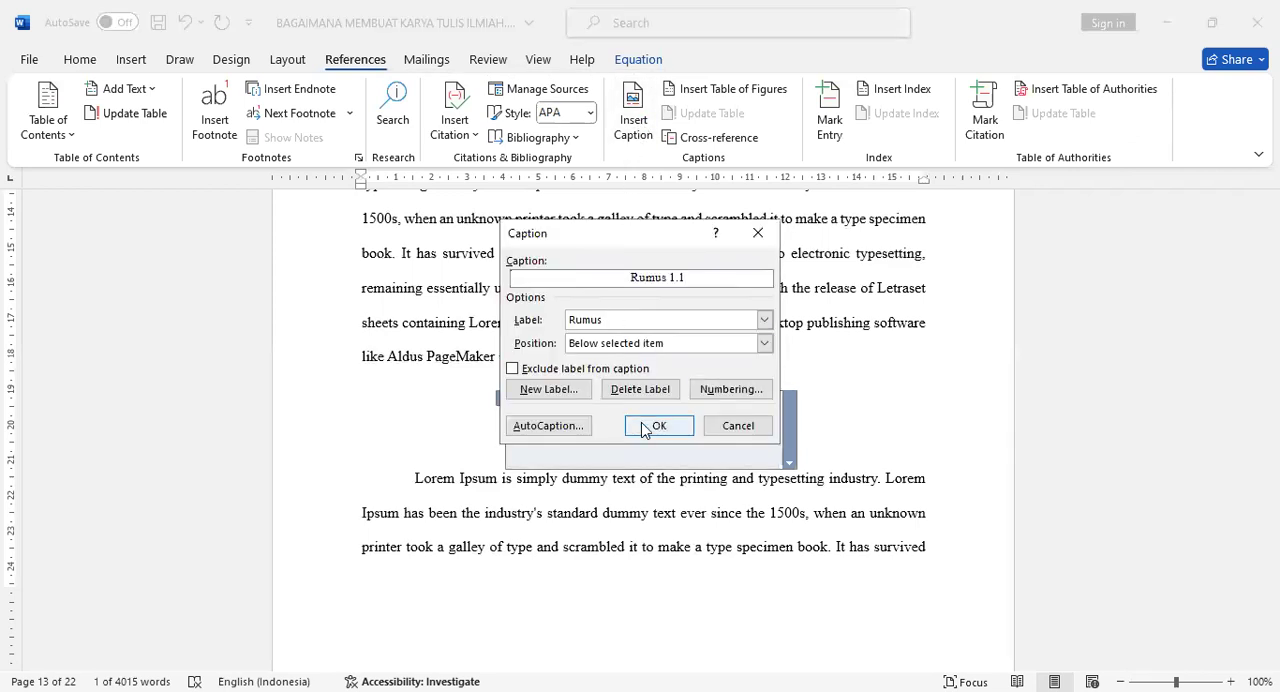
left_click(645, 428)
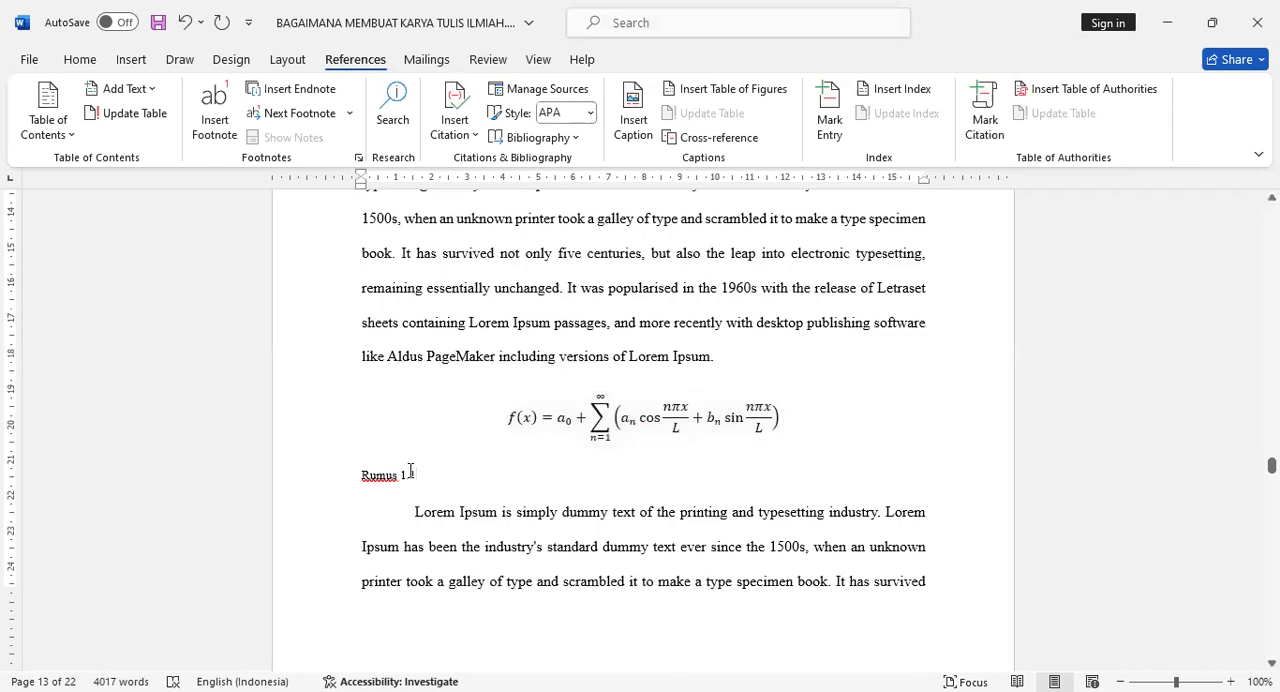
type("Rumus ")
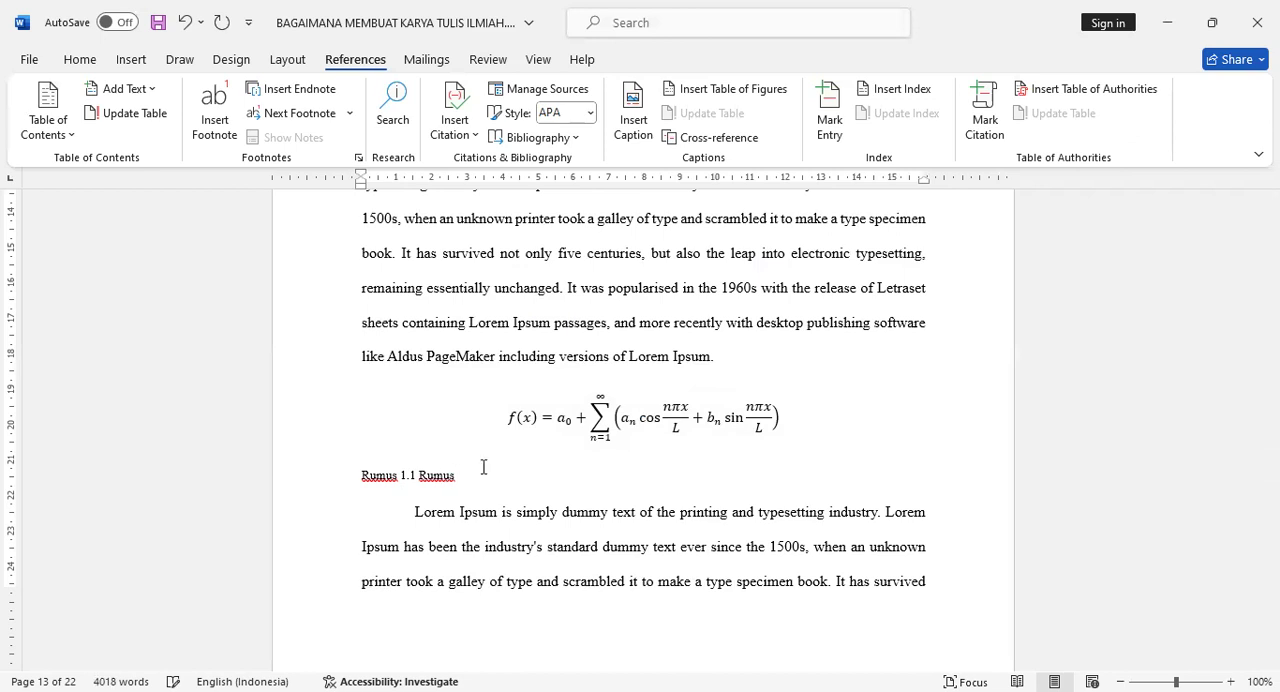
type("Fourier")
key("ctrl+e")
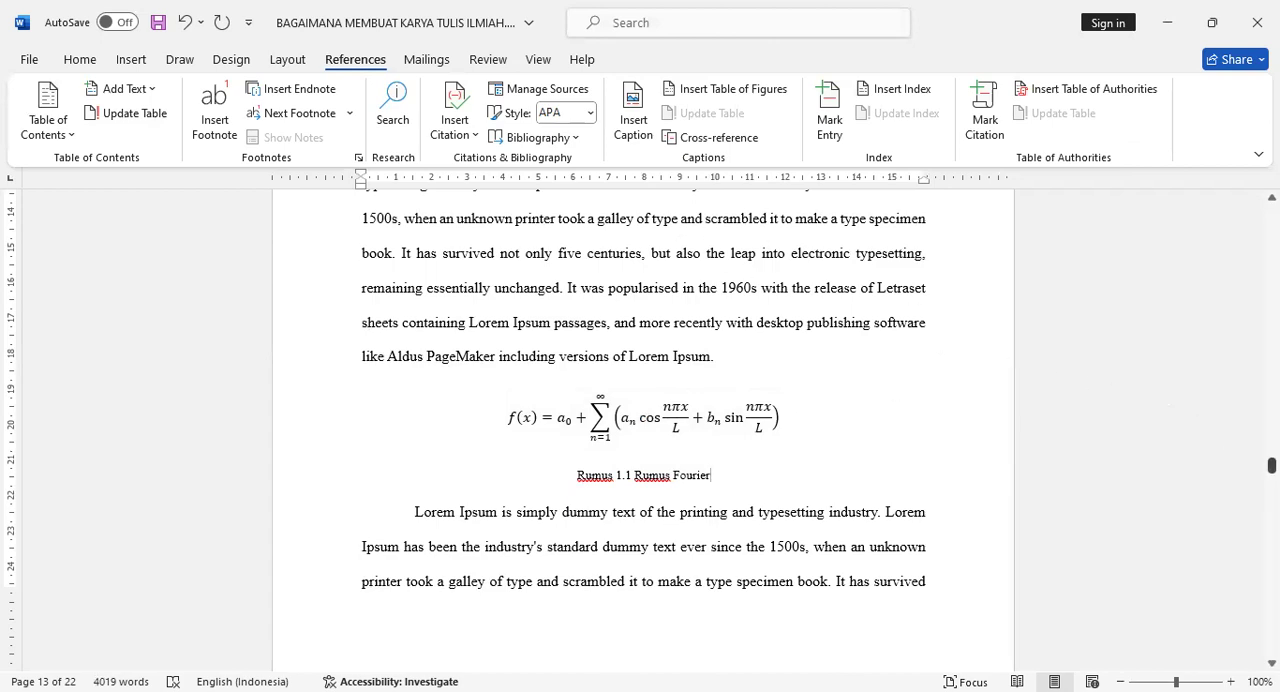
- Insert an automatic list of all Gambar captions, with label and number, below the DAFTAR GAMBAR heading
left_click_drag(1271, 465, 1271, 274)
scroll(714, 517, "down", 10)
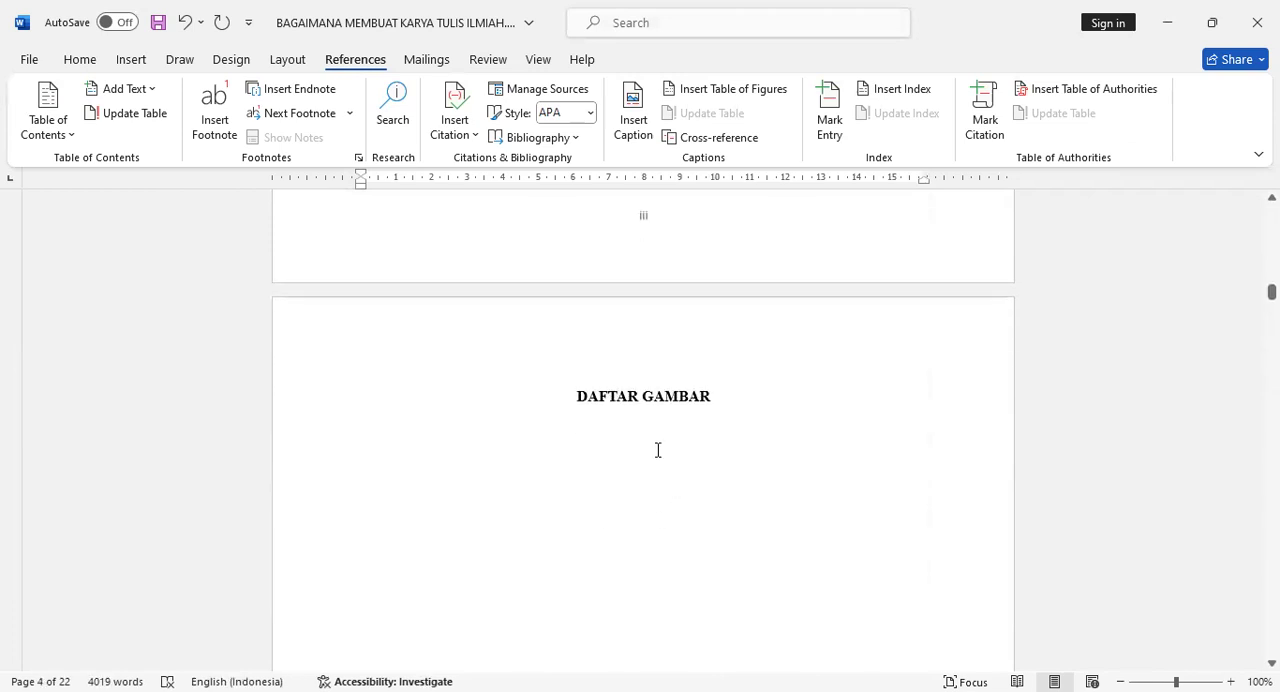
left_click(667, 469)
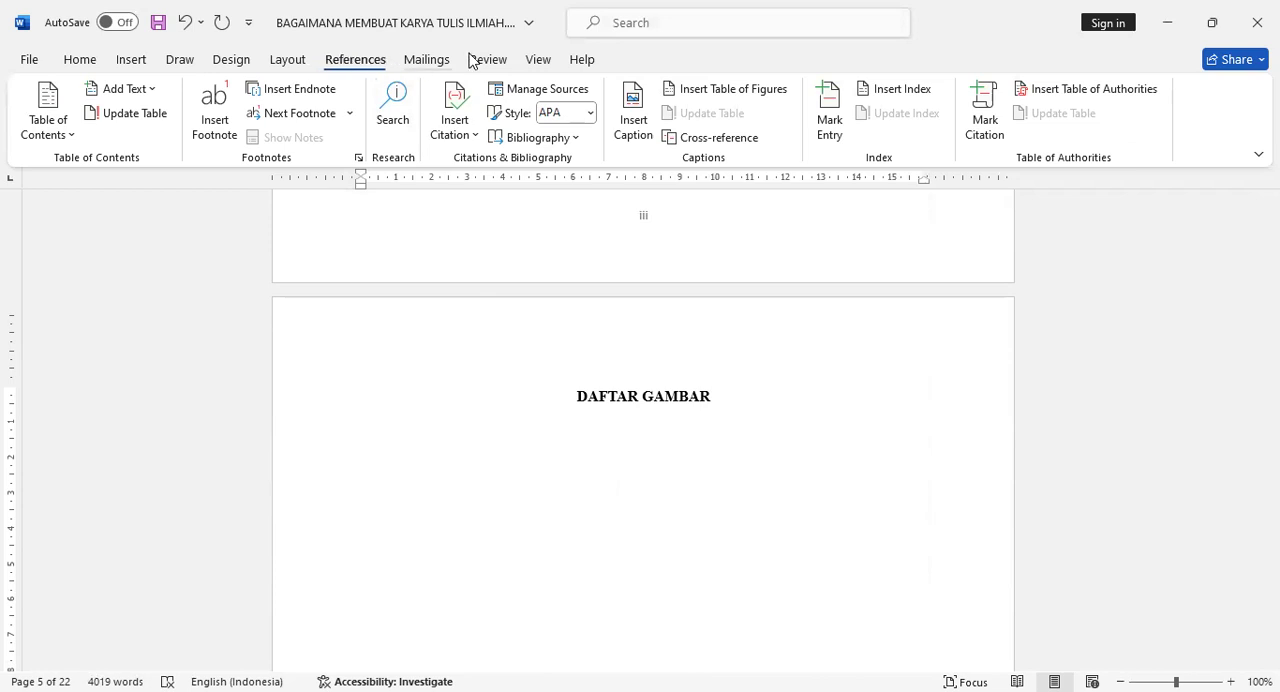
left_click(735, 92)
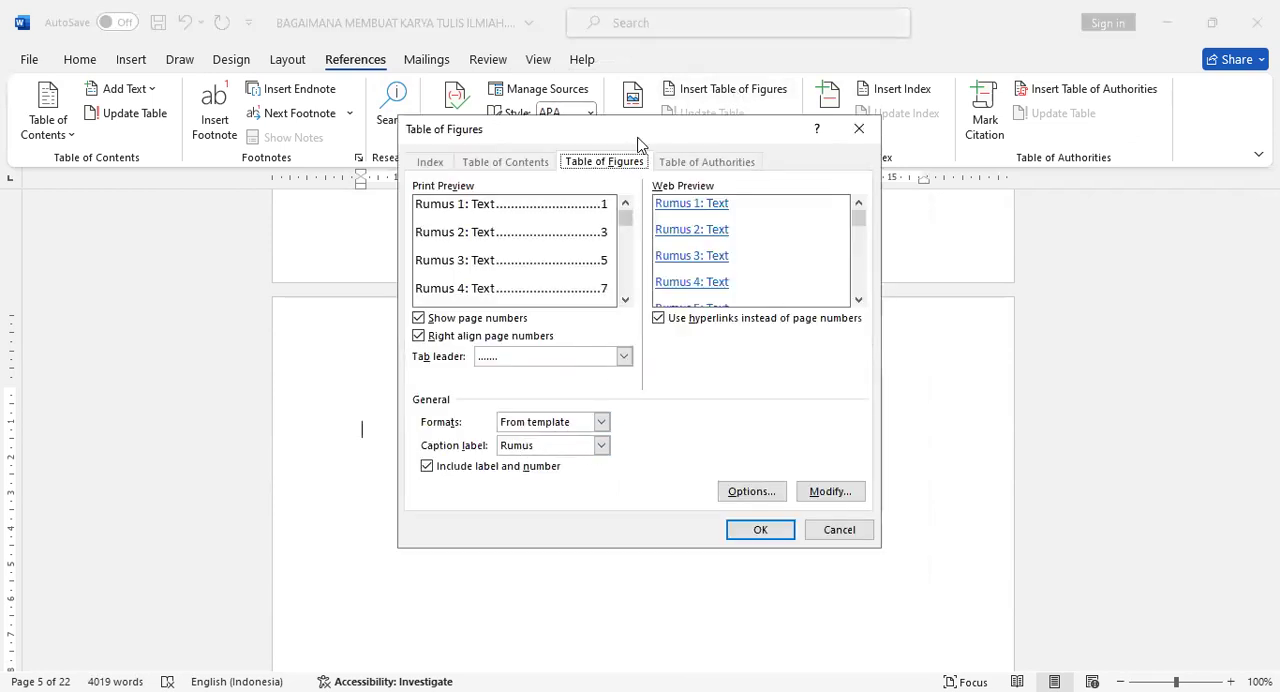
left_click_drag(637, 138, 962, 157)
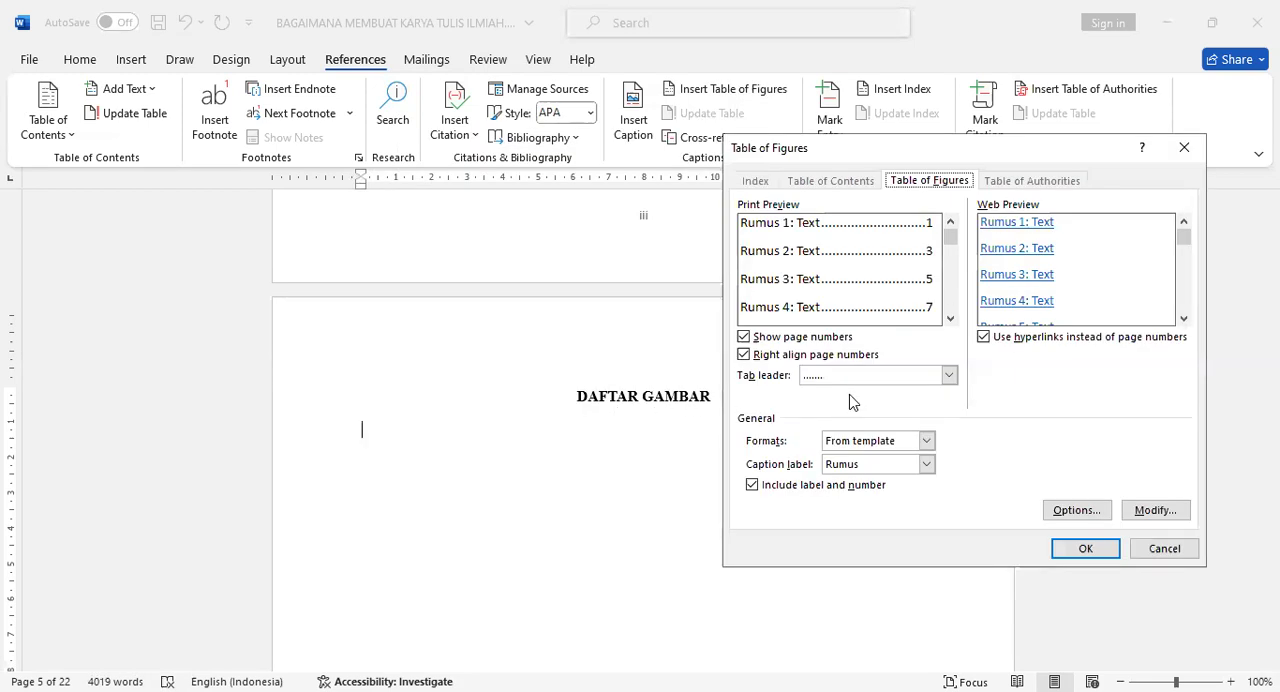
left_click(927, 465)
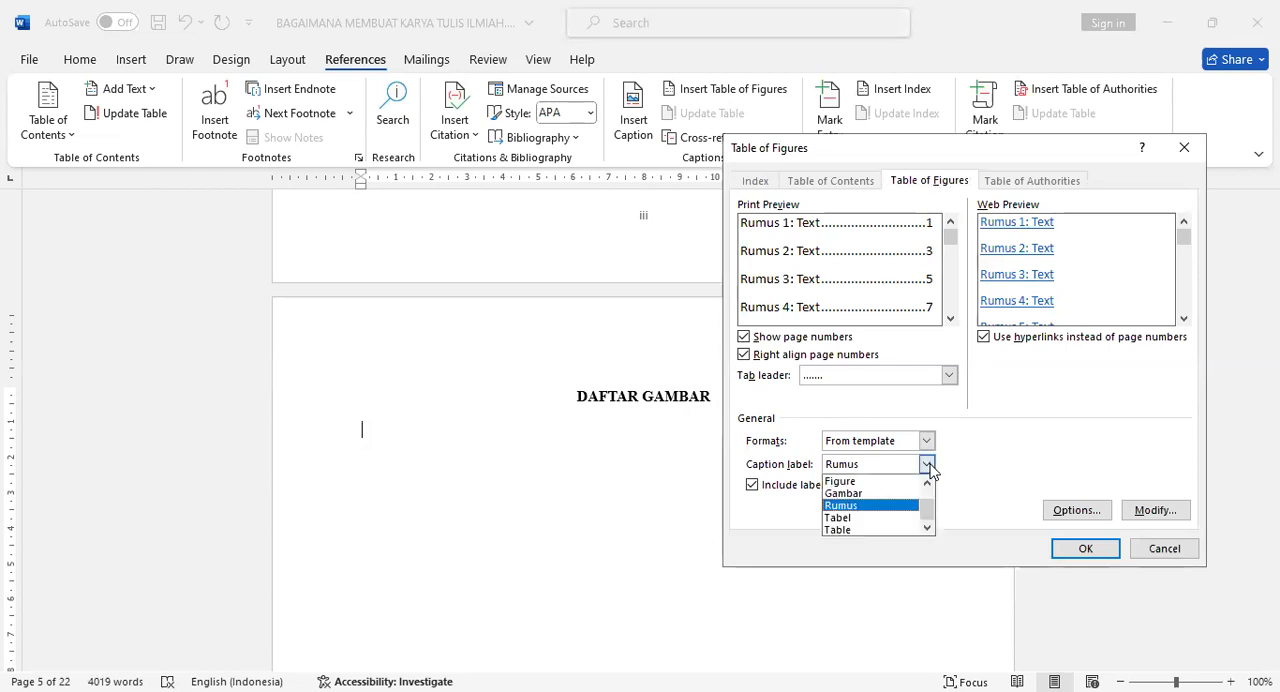
left_click(879, 494)
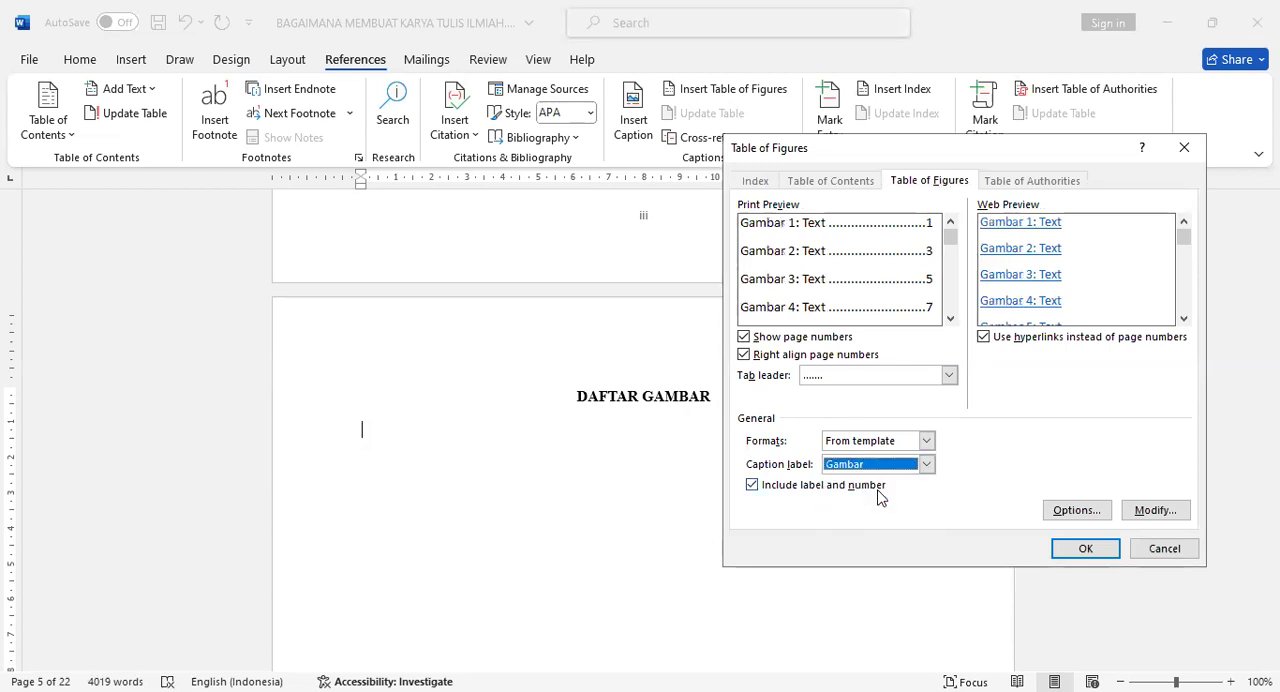
left_click(1077, 551)
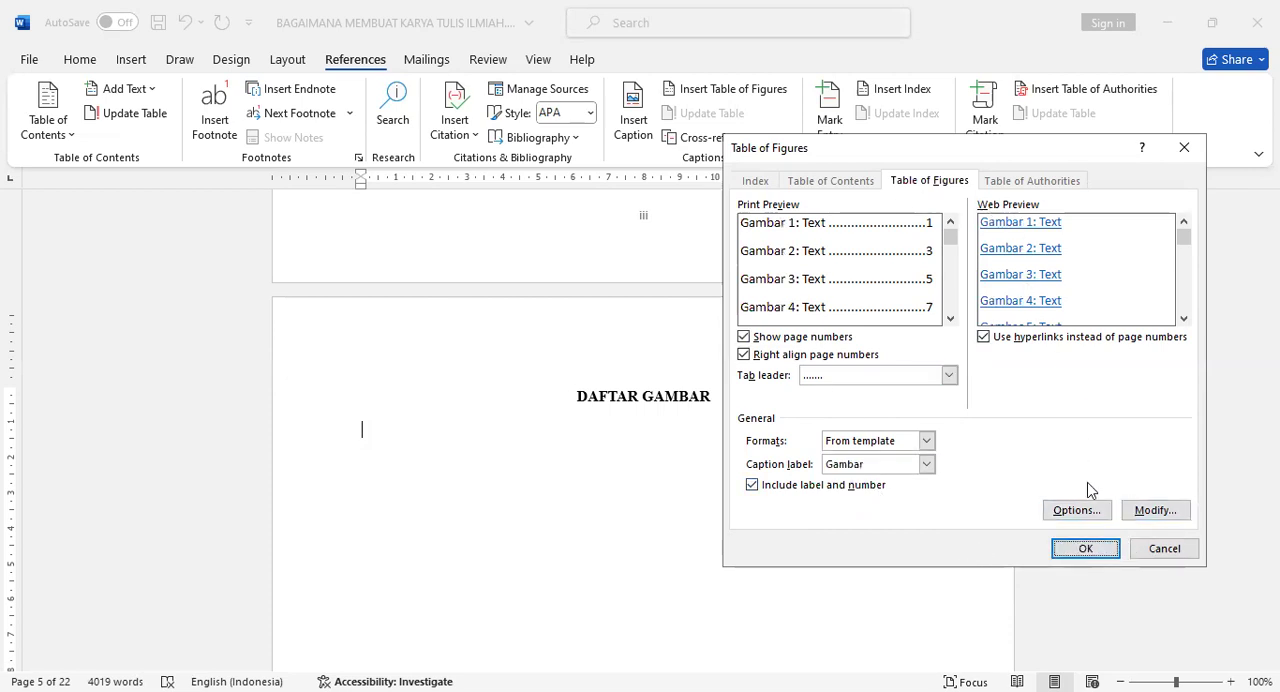
left_click(1105, 547)
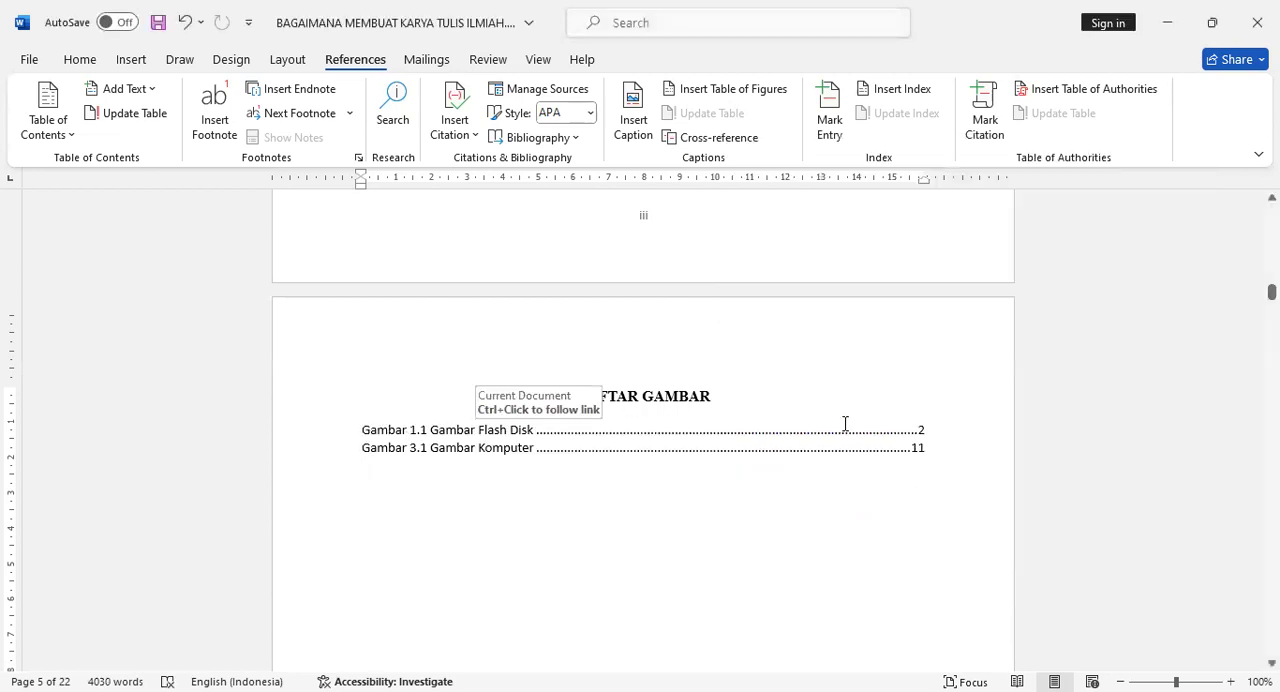
- Insert a table of figures that uses the Tabel caption label below the DAFTAR TABEL heading
scroll(845, 423, "down", 15)
scroll(845, 410, "down", 4)
left_click(538, 354)
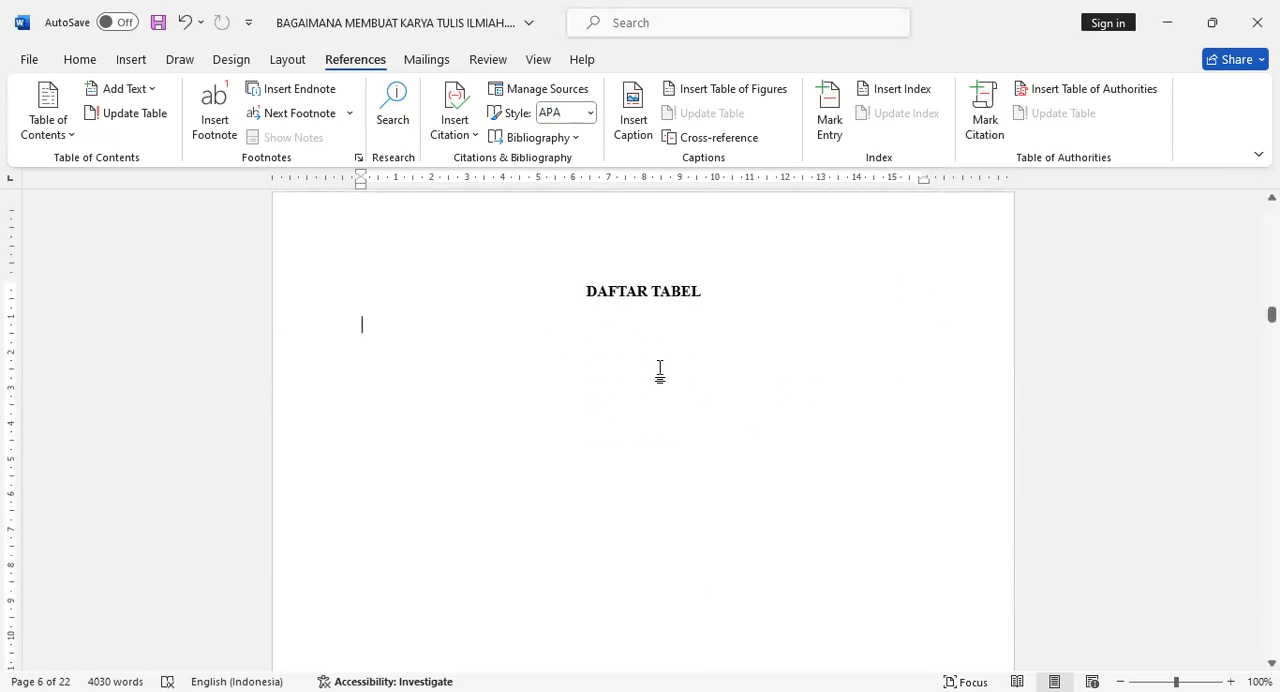
left_click(716, 91)
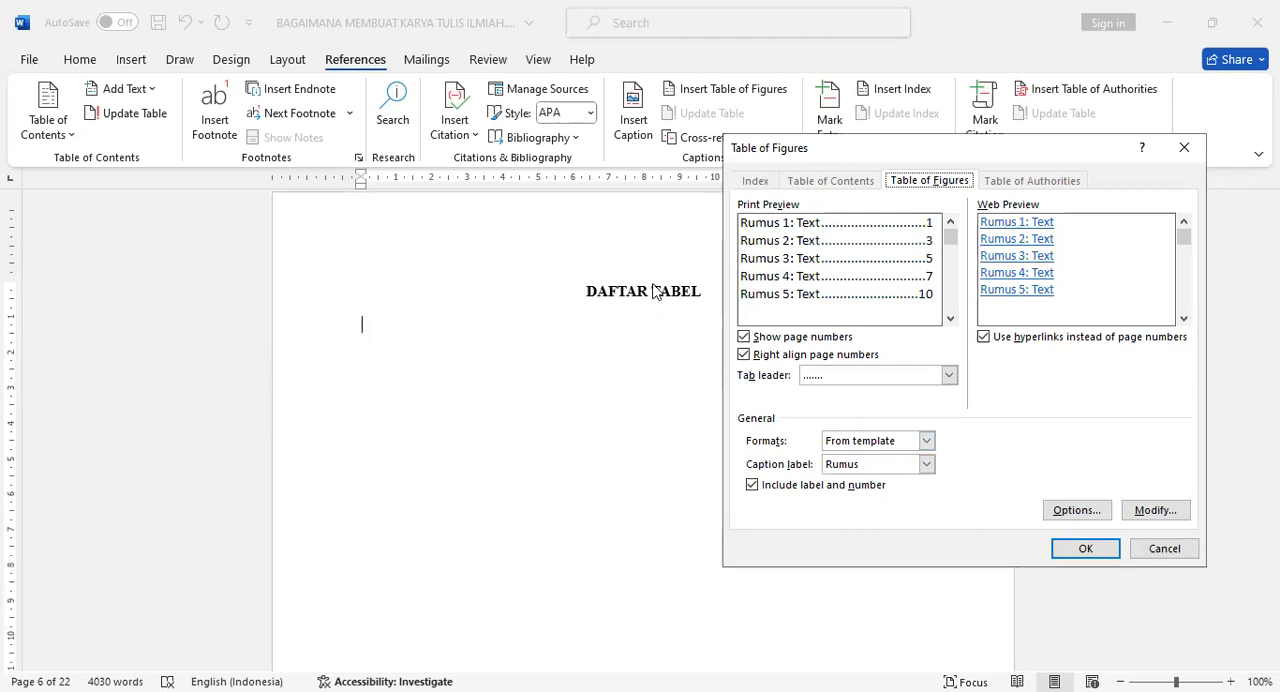
left_click(857, 474)
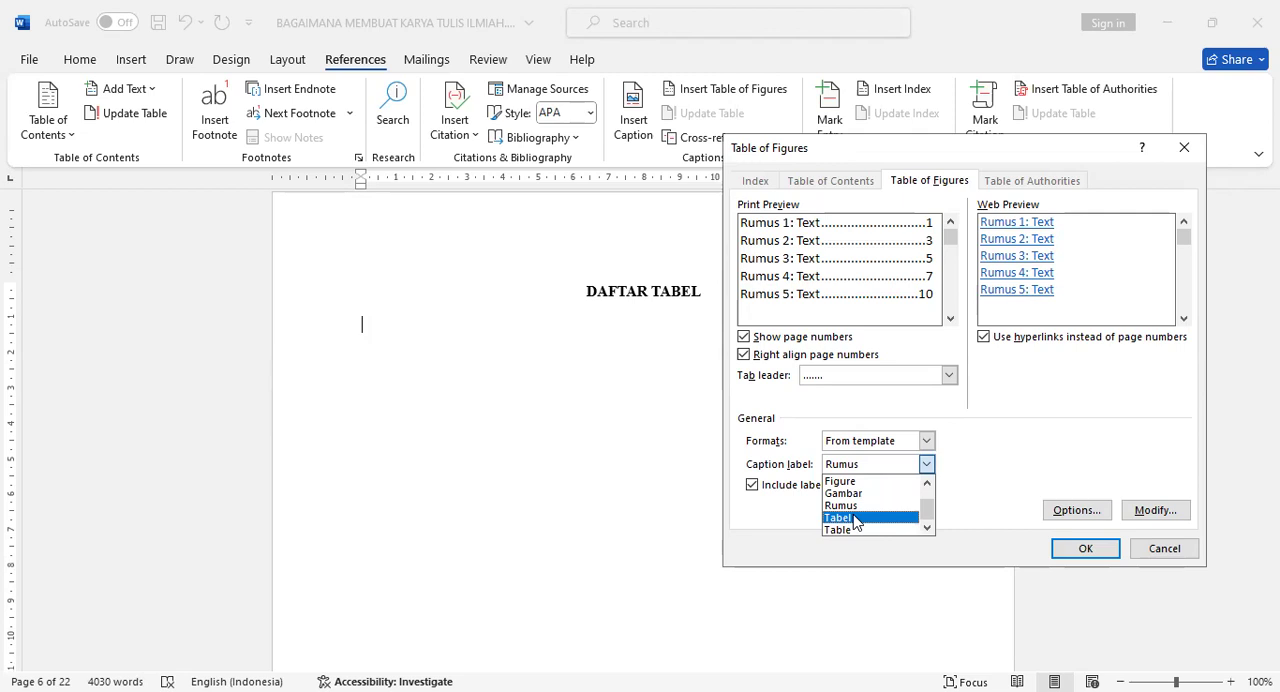
left_click(853, 518)
left_click(1085, 549)
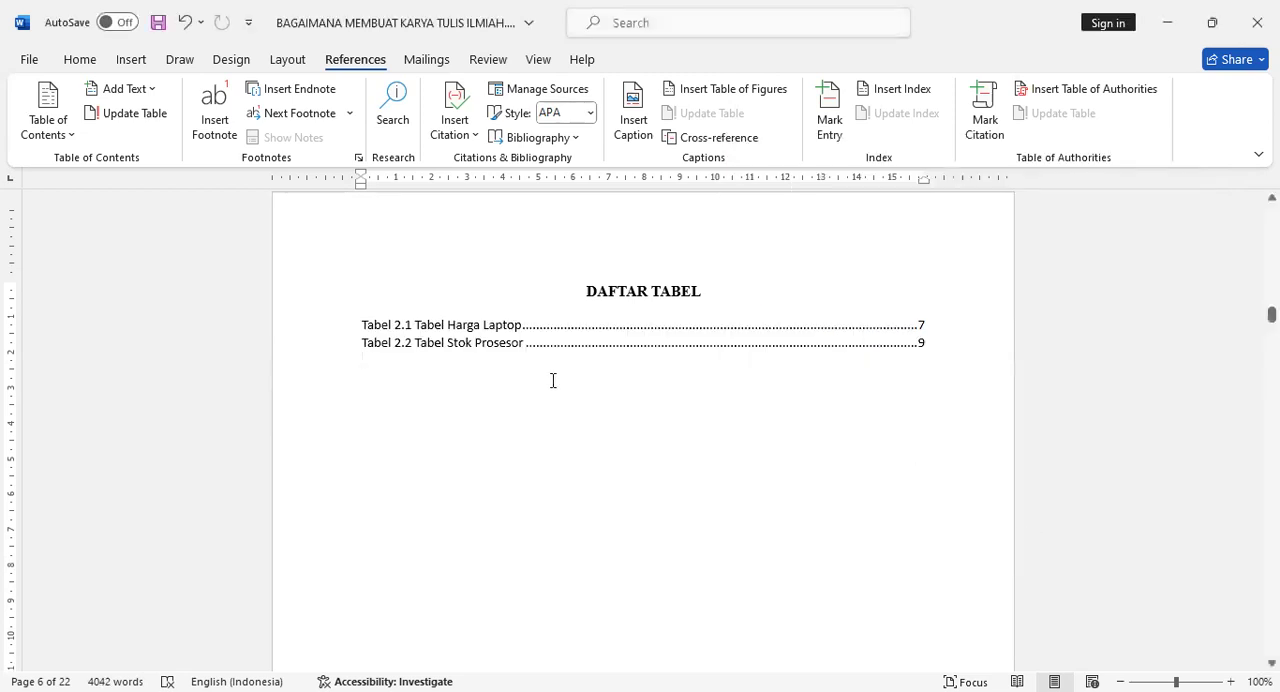
- Insert a table of figures for the Rumus caption label on a left-aligned line below the DAFTAR RUMUS heading
scroll(543, 378, "down", 8)
scroll(543, 378, "down", 3)
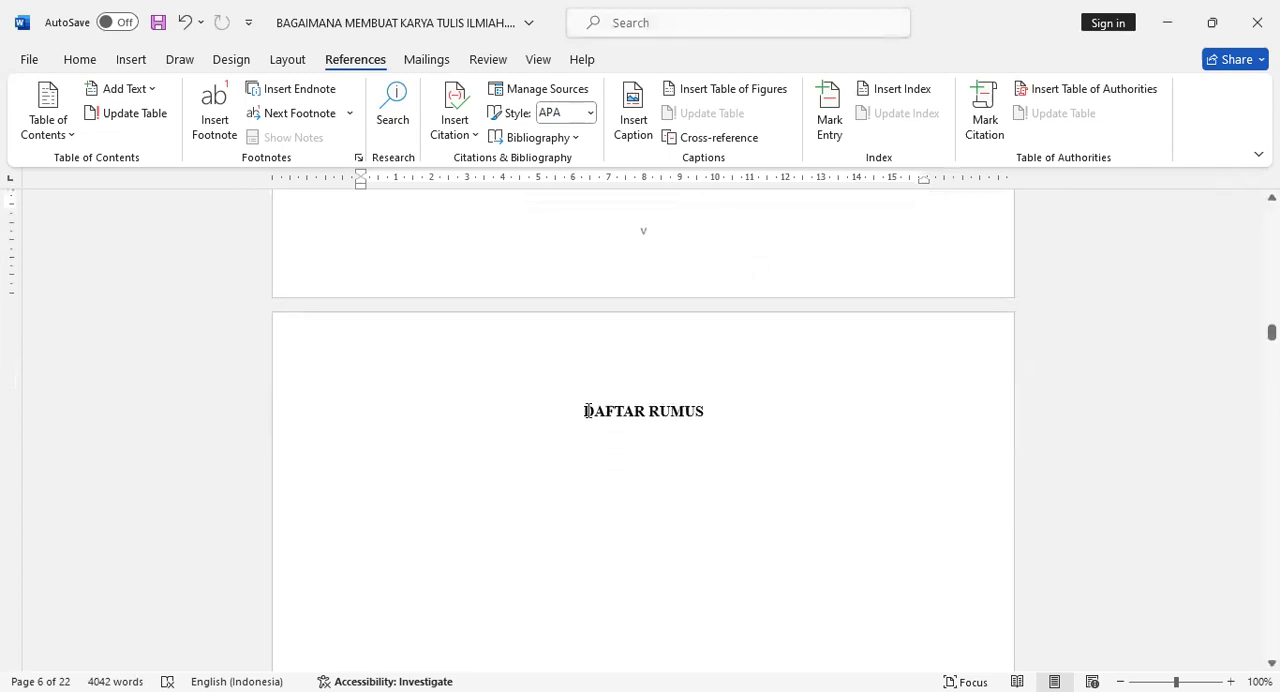
left_click(640, 486)
key("ctrl+l")
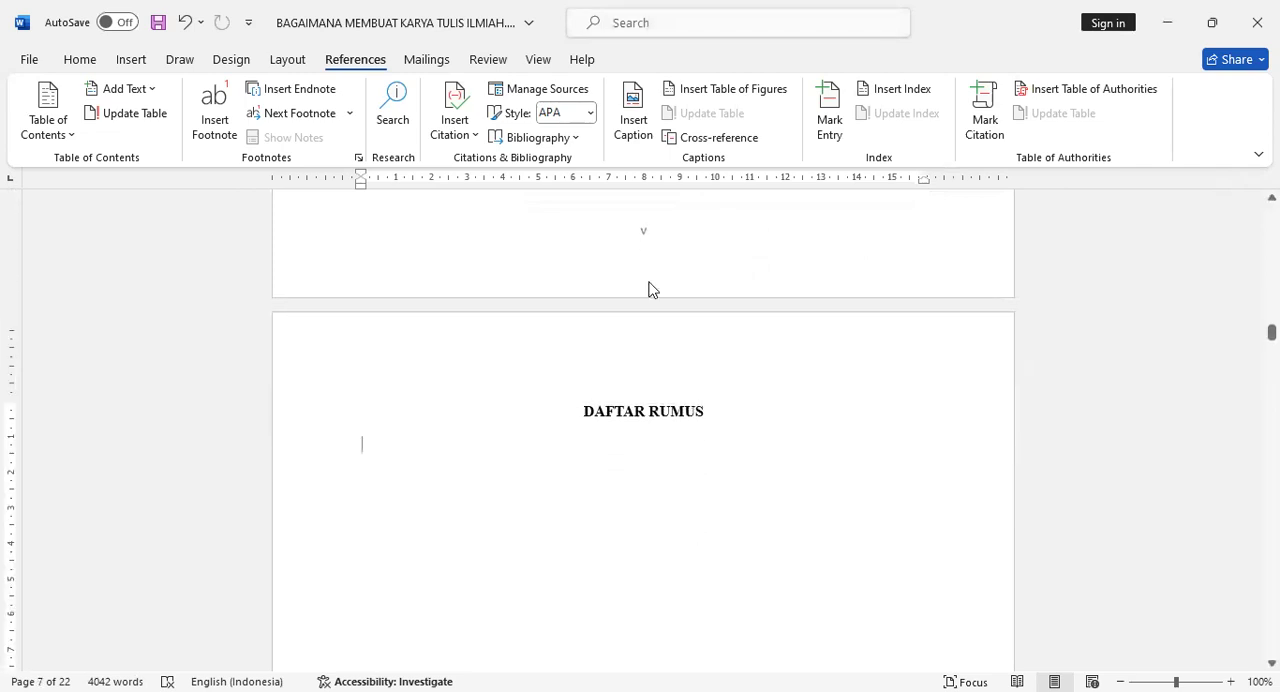
left_click(727, 89)
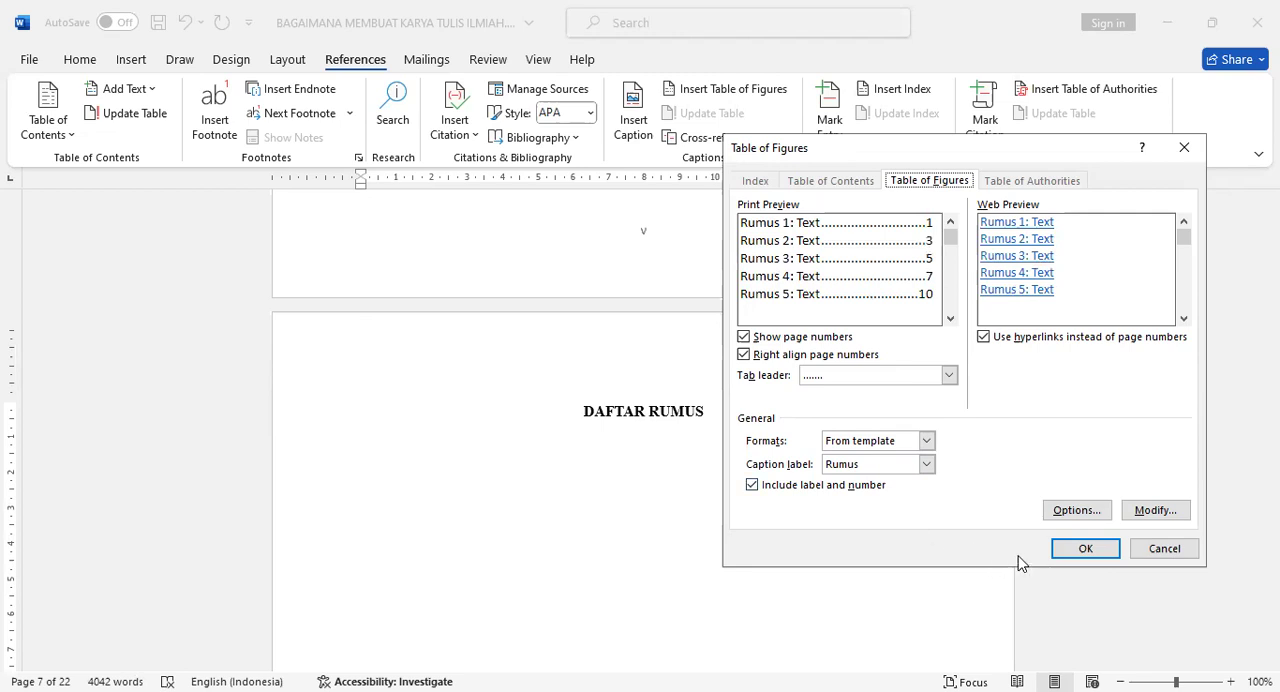
left_click(1060, 551)
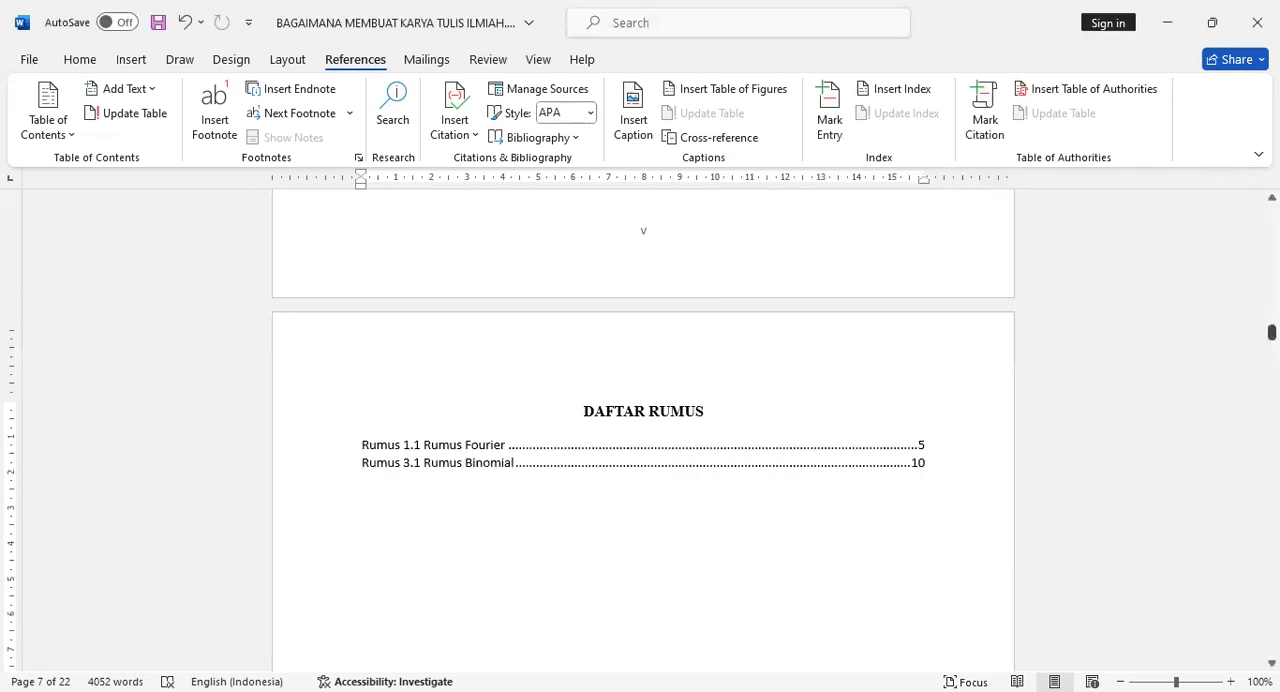
- Update the entire table of contents under DAFTAR ISI and check its entries
left_click_drag(1272, 332, 1272, 334)
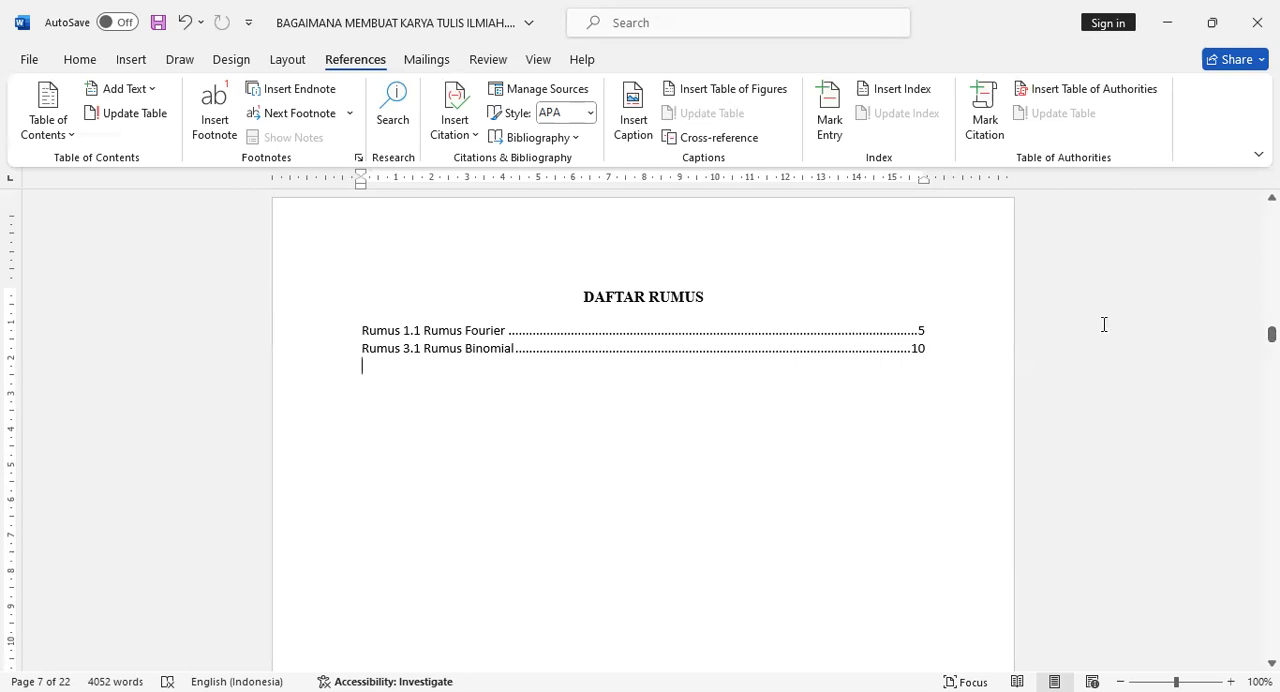
left_click_drag(1272, 334, 1272, 268)
scroll(726, 465, "down", 2)
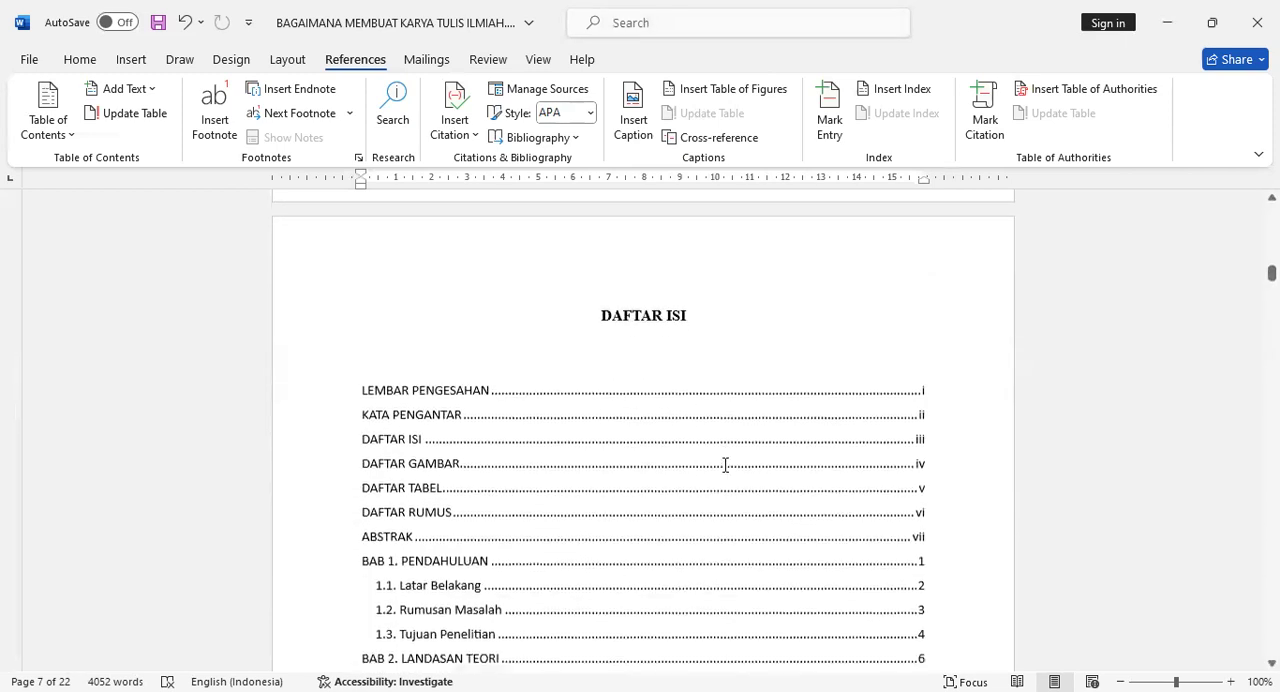
scroll(726, 465, "down", 1)
left_click(726, 465)
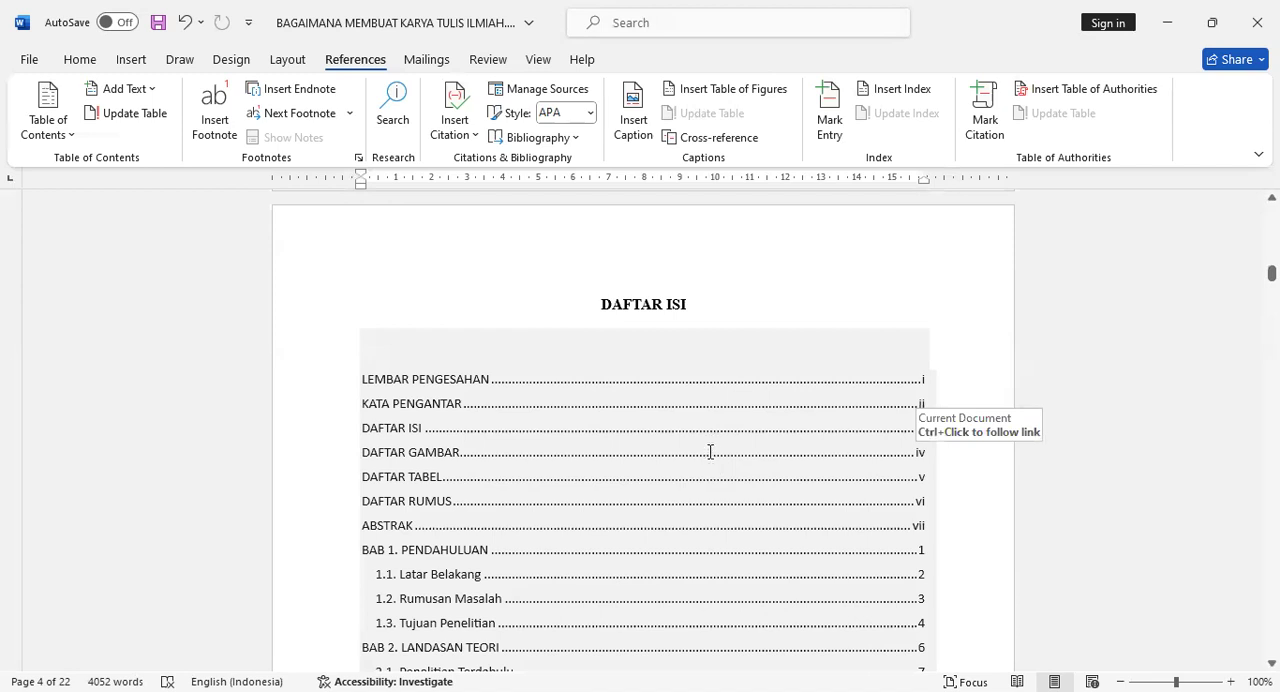
scroll(530, 365, "down", 2)
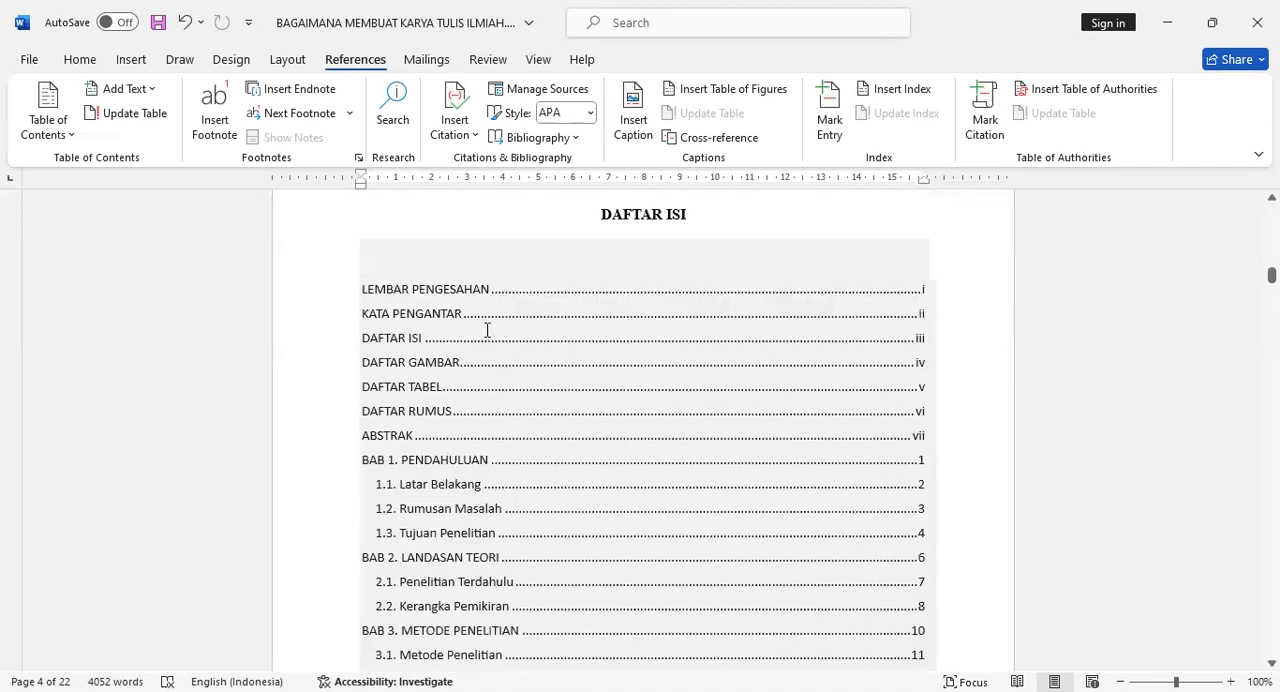
right_click(489, 338)
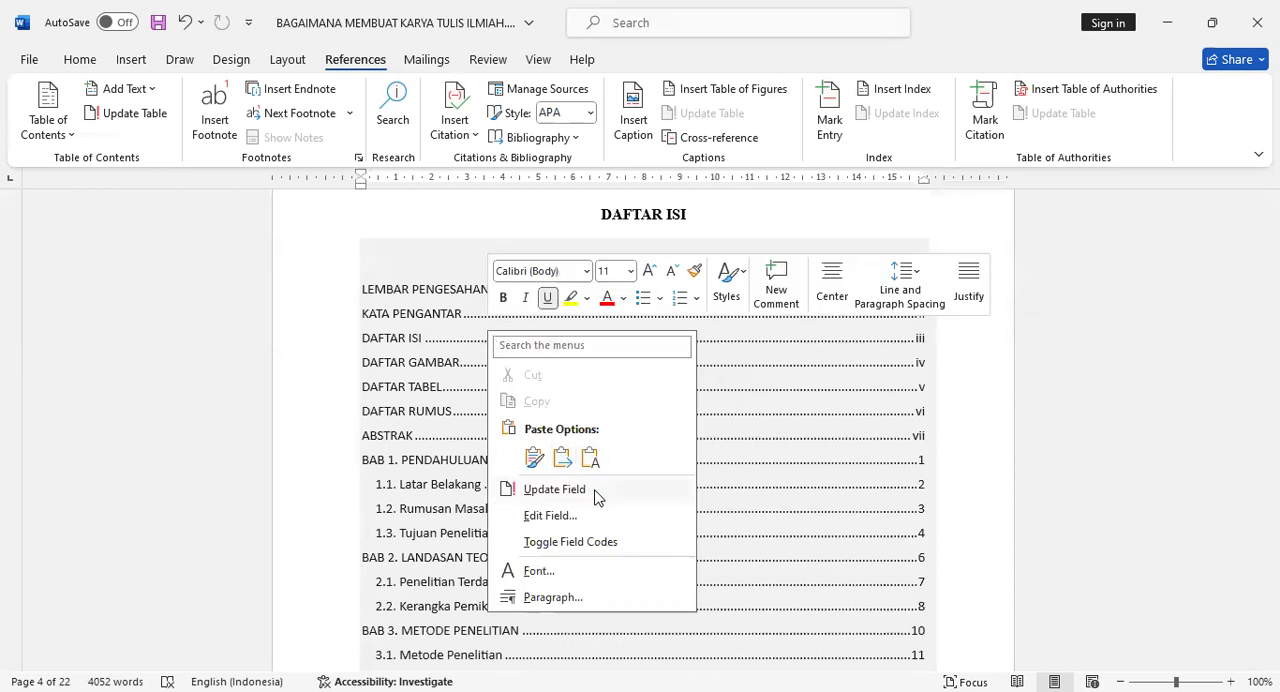
left_click(554, 489)
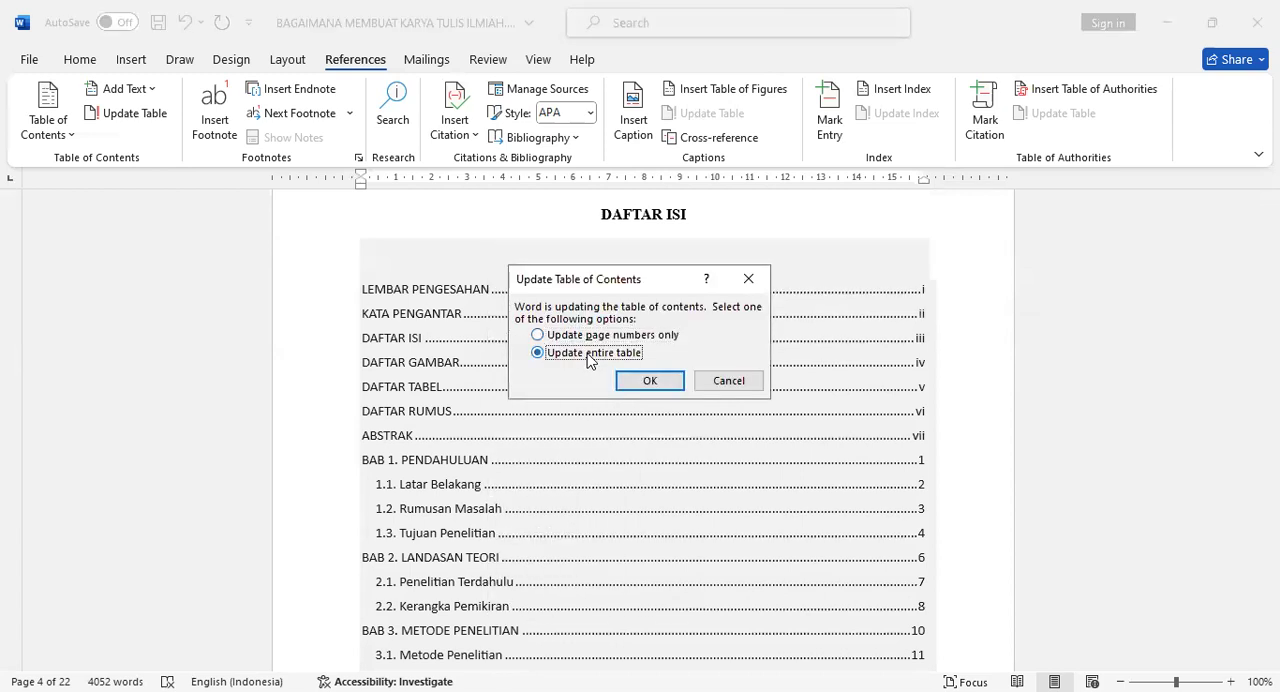
left_click(646, 380)
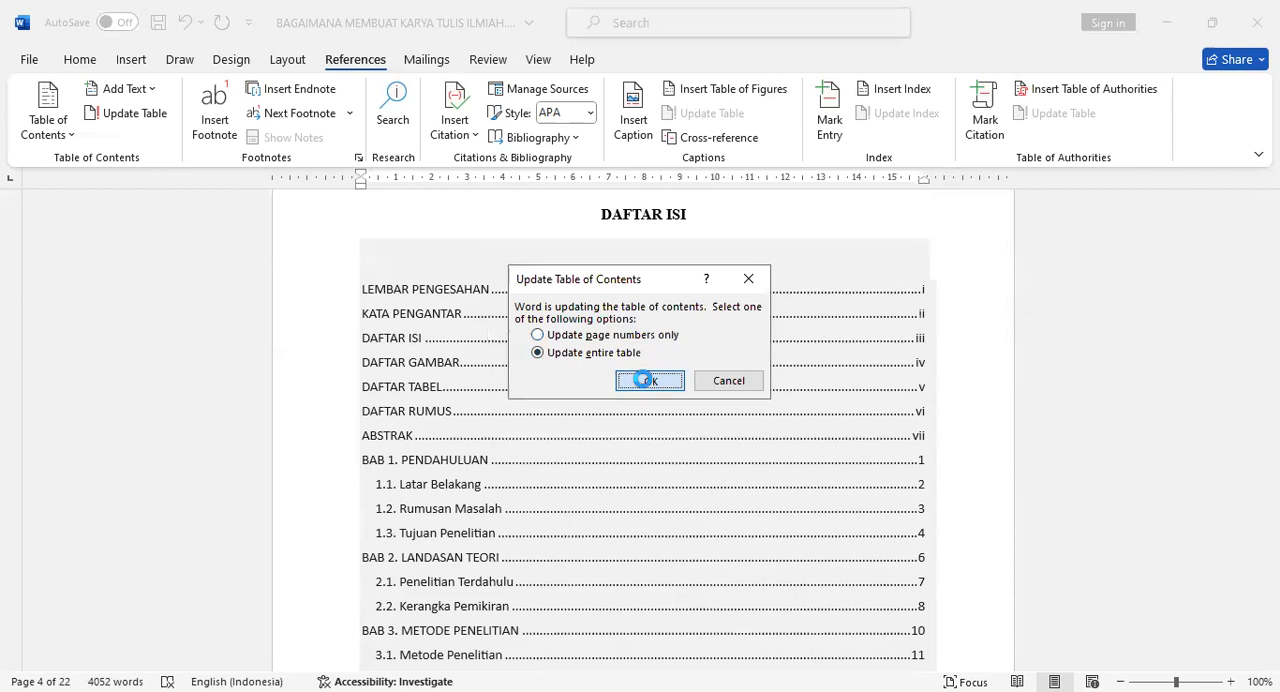
scroll(877, 429, "down", 2)
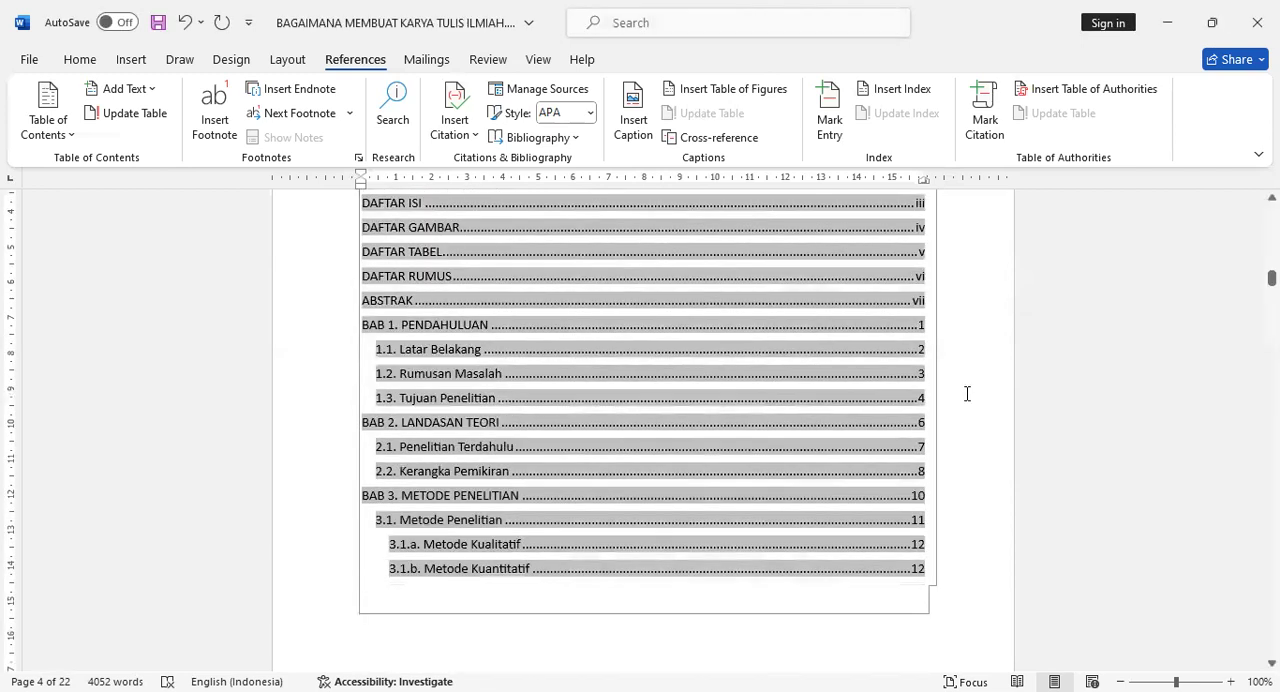
scroll(727, 300, "up", 3)
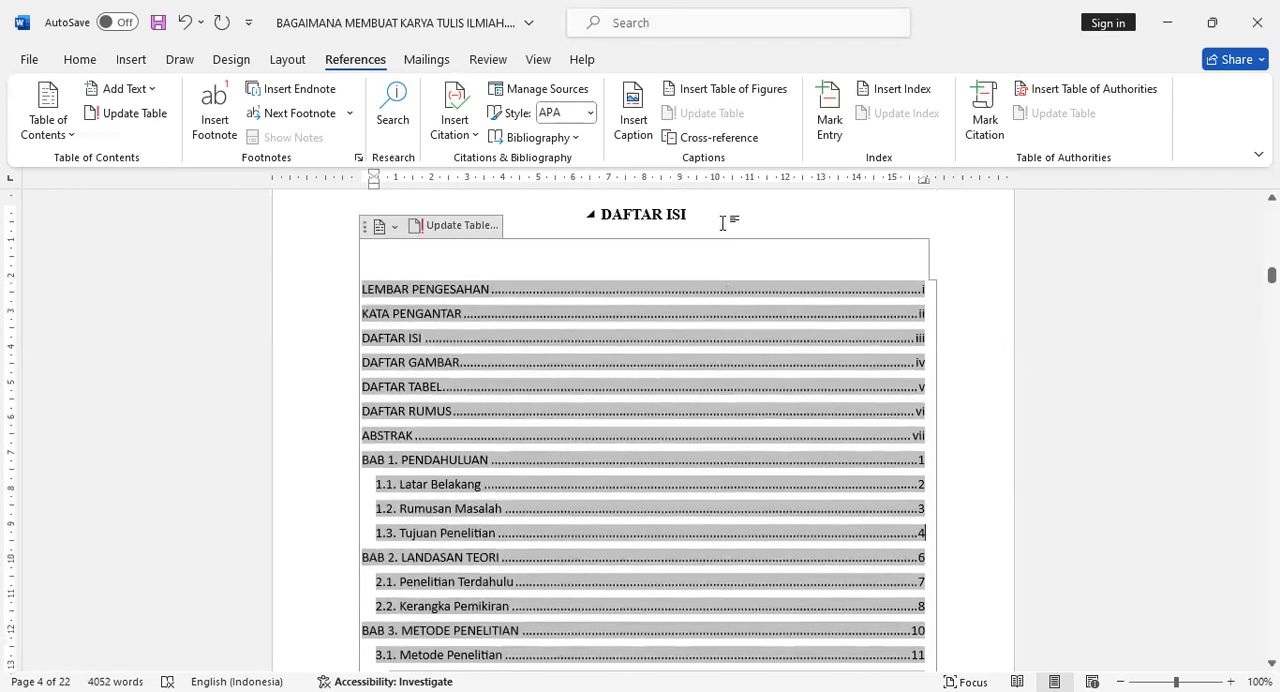
- Update the entire list of figures under DAFTAR GAMBAR
scroll(723, 388, "down", 10)
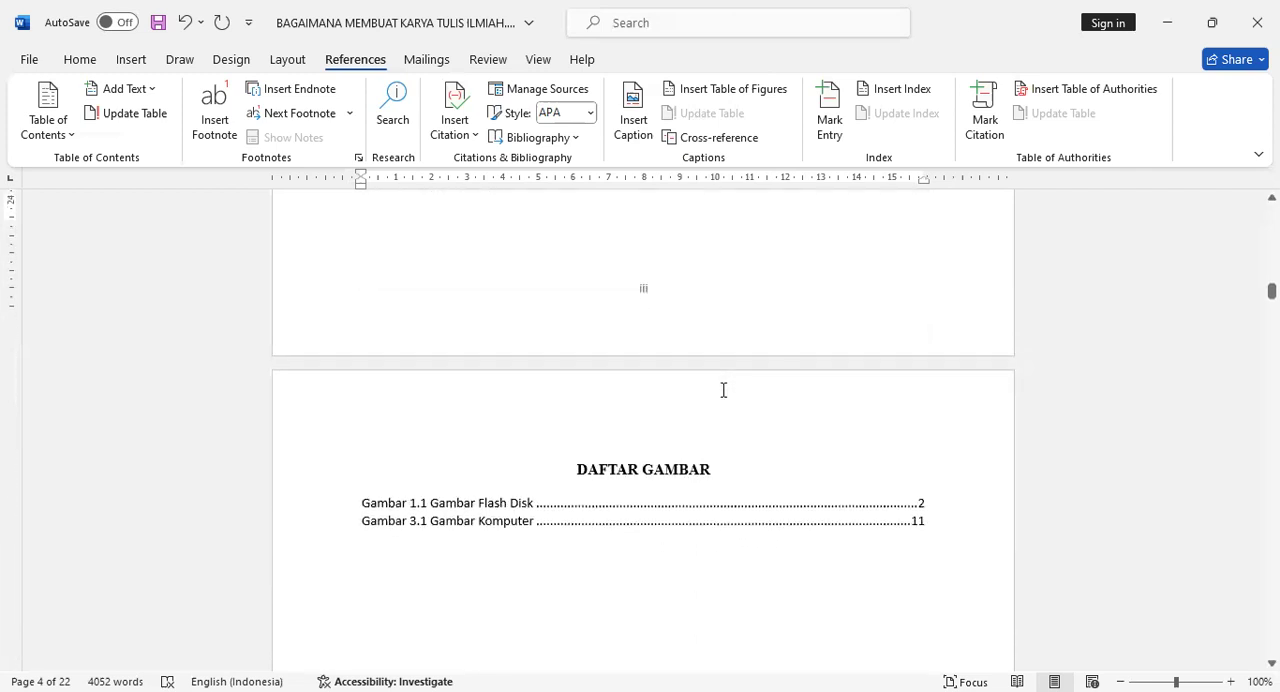
scroll(723, 390, "down", 1)
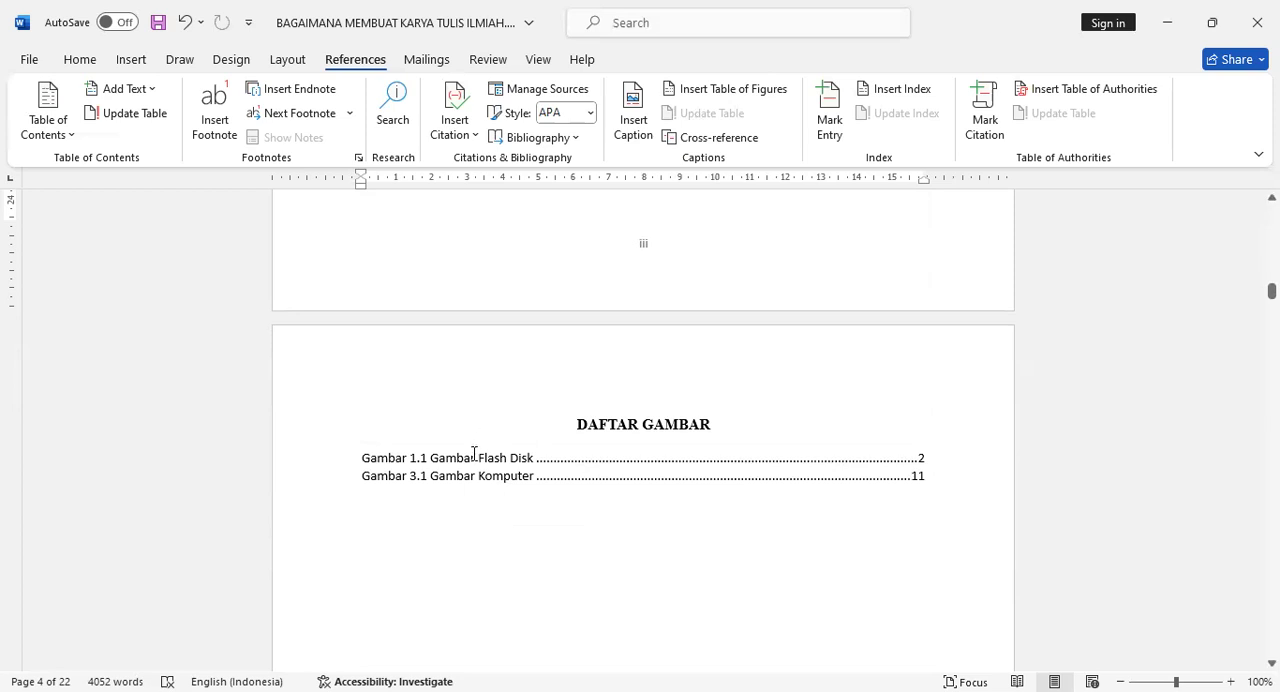
right_click(474, 469)
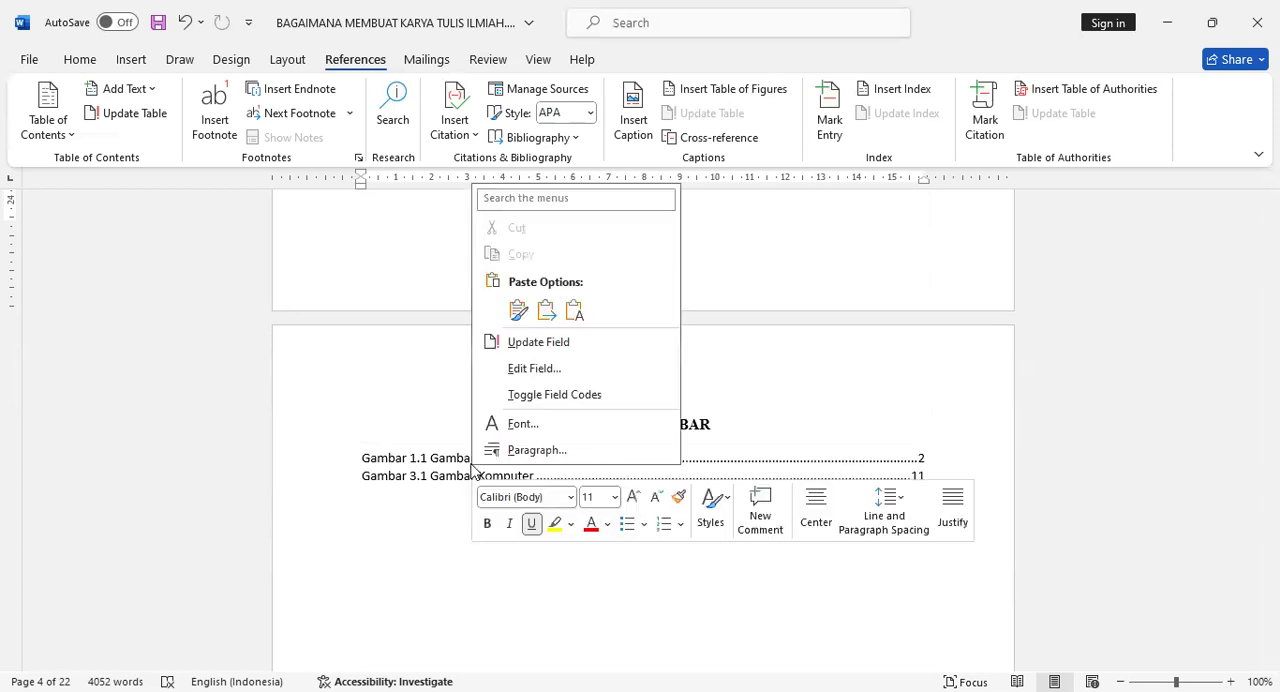
left_click(560, 342)
left_click(572, 353)
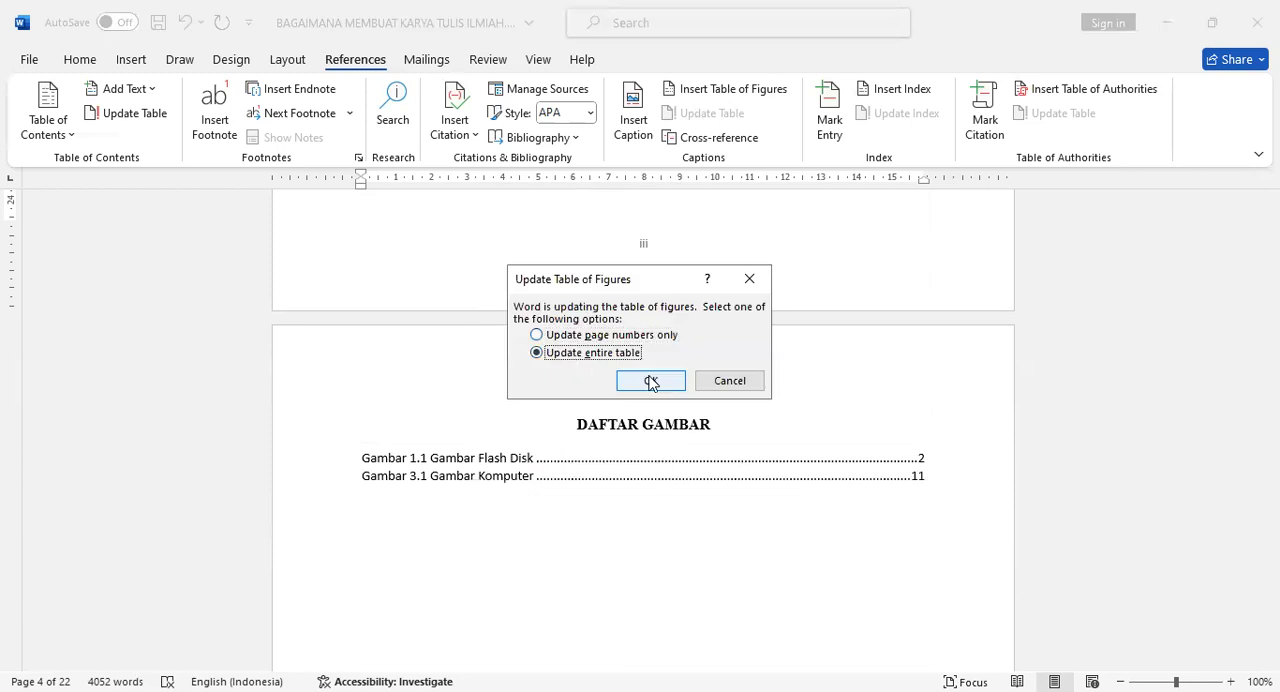
left_click(651, 381)
left_click(789, 424)
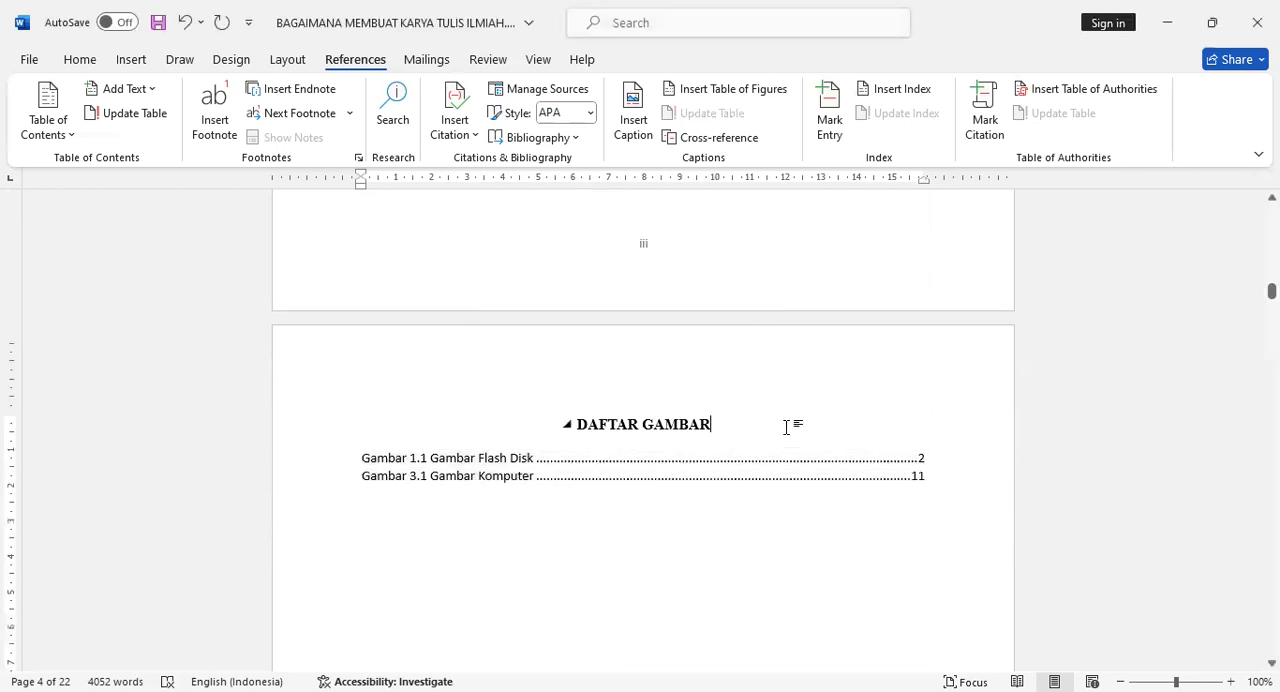
- Look over the DAFTAR TABEL and DAFTAR RUMUS lists and the following pages up to BAB 1. PENDAHULUAN
scroll(729, 502, "down", 6)
scroll(730, 502, "down", 8)
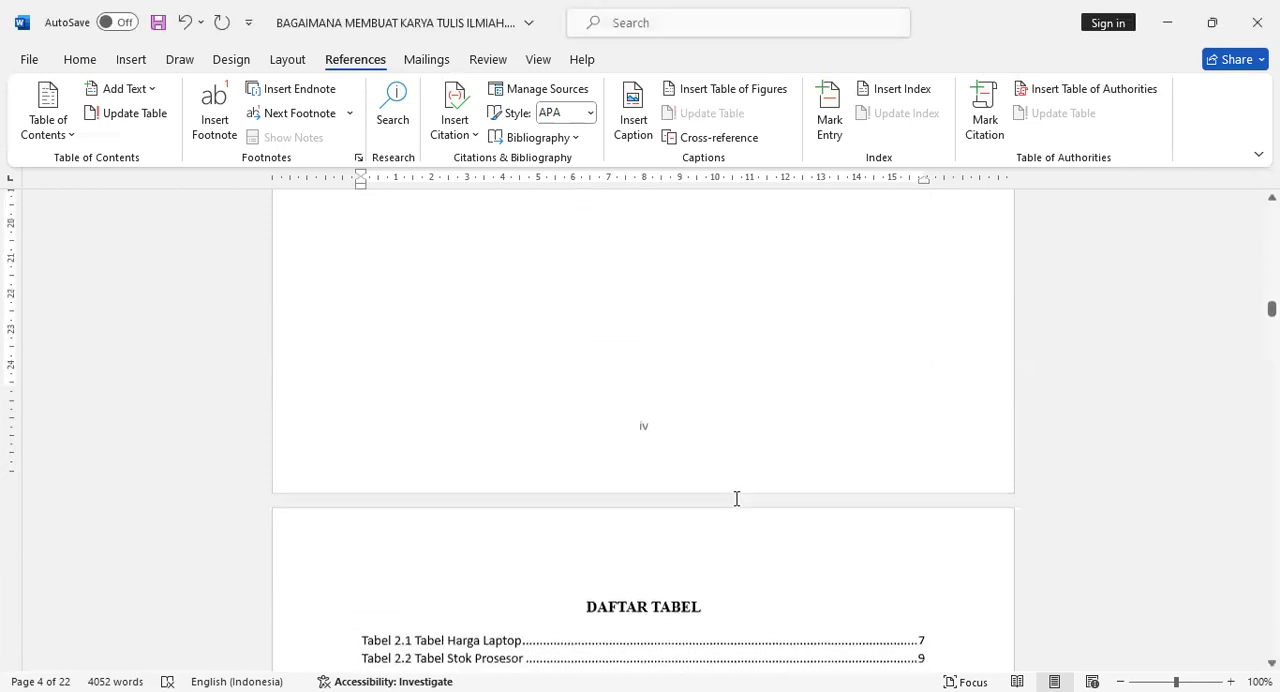
scroll(736, 498, "down", 10)
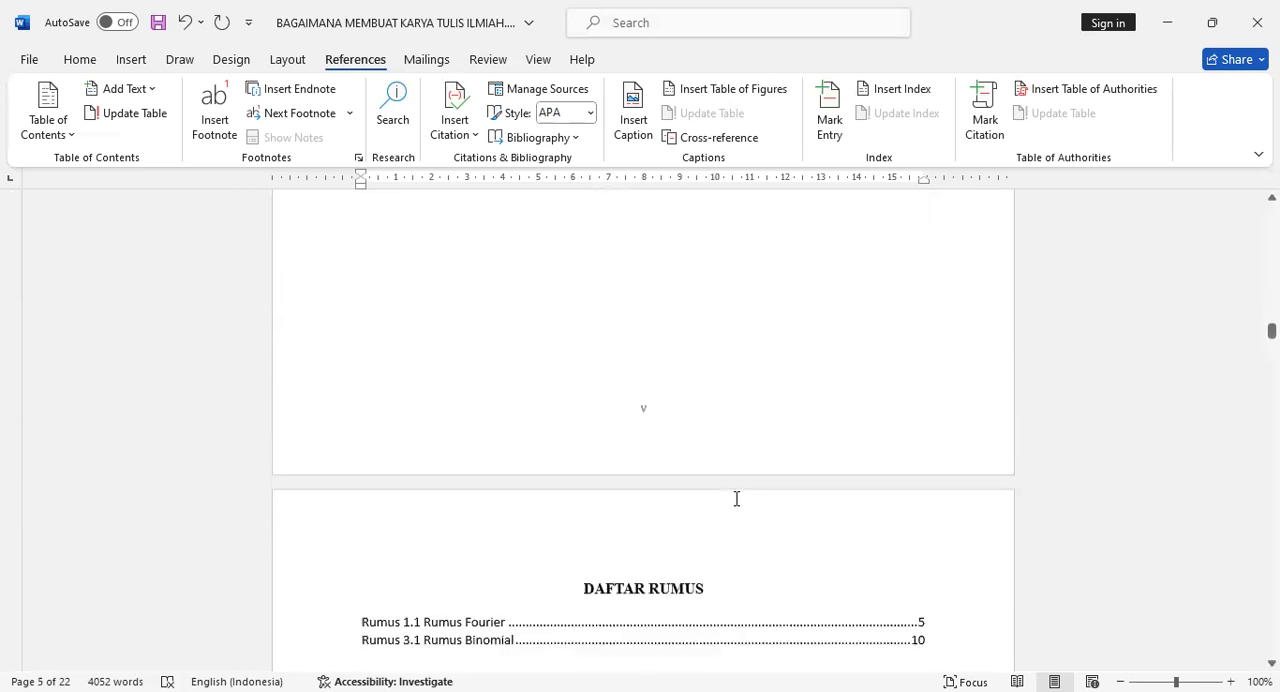
scroll(772, 478, "down", 3)
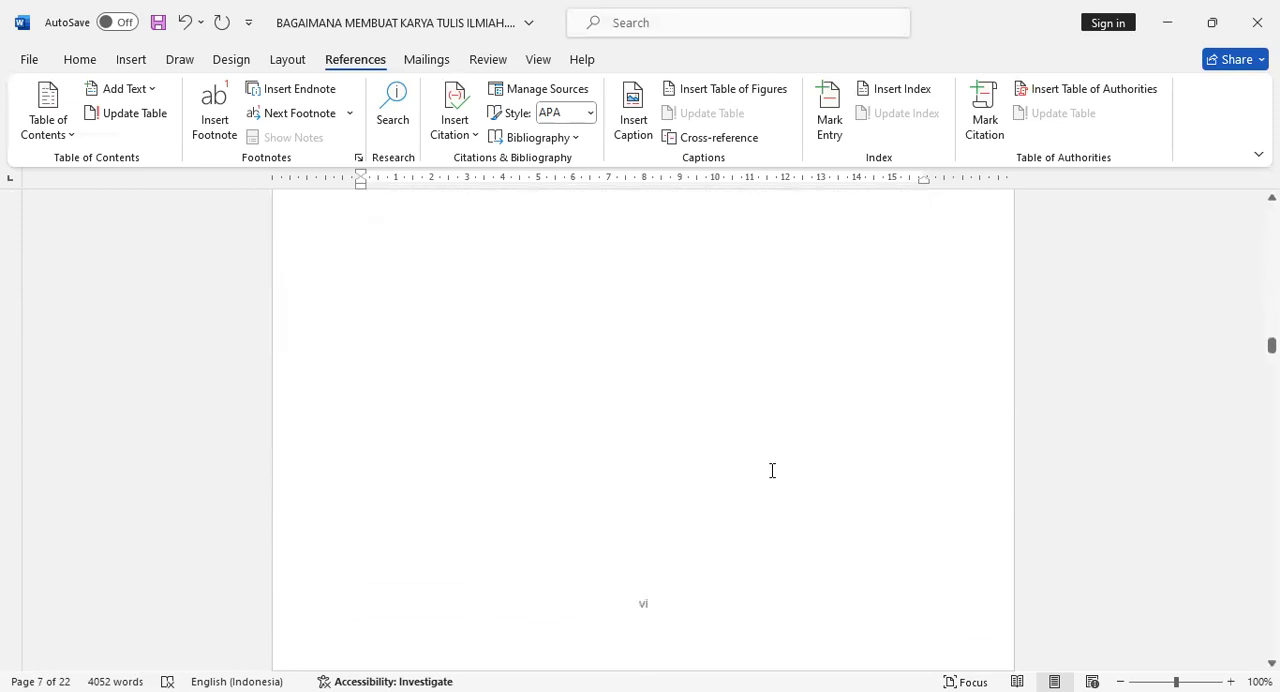
scroll(772, 470, "down", 10)
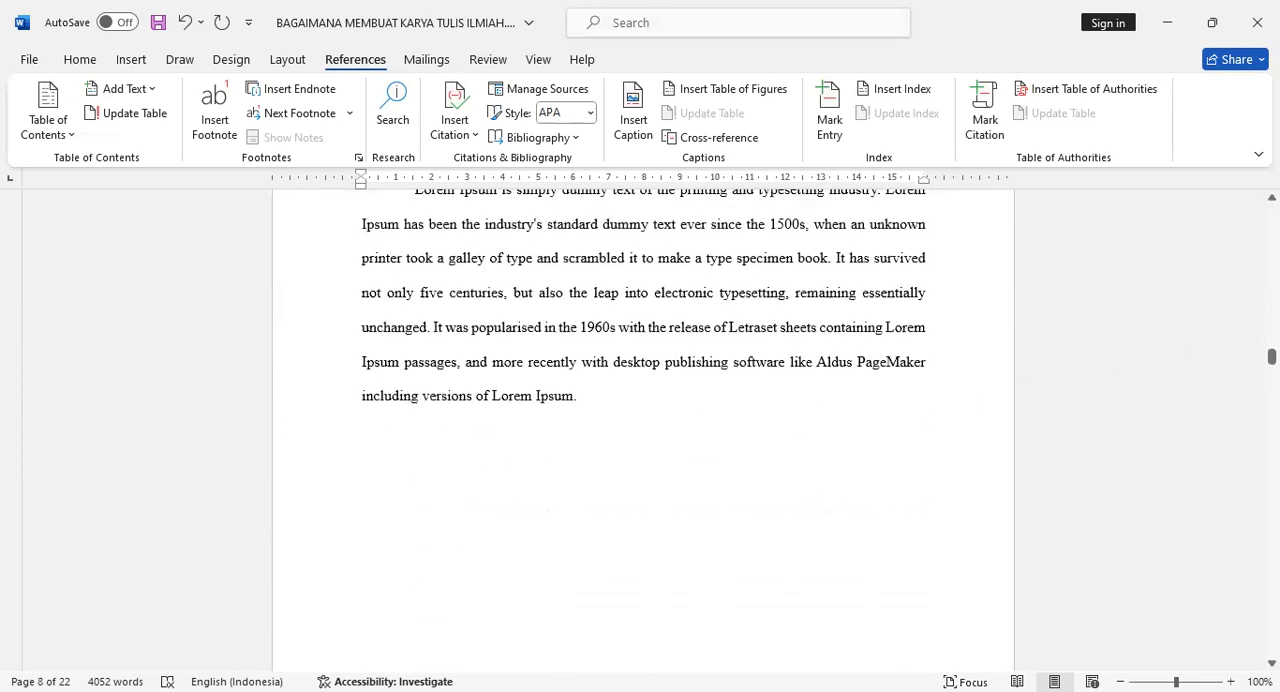
scroll(763, 471, "down", 5)
scroll(763, 470, "down", 5)
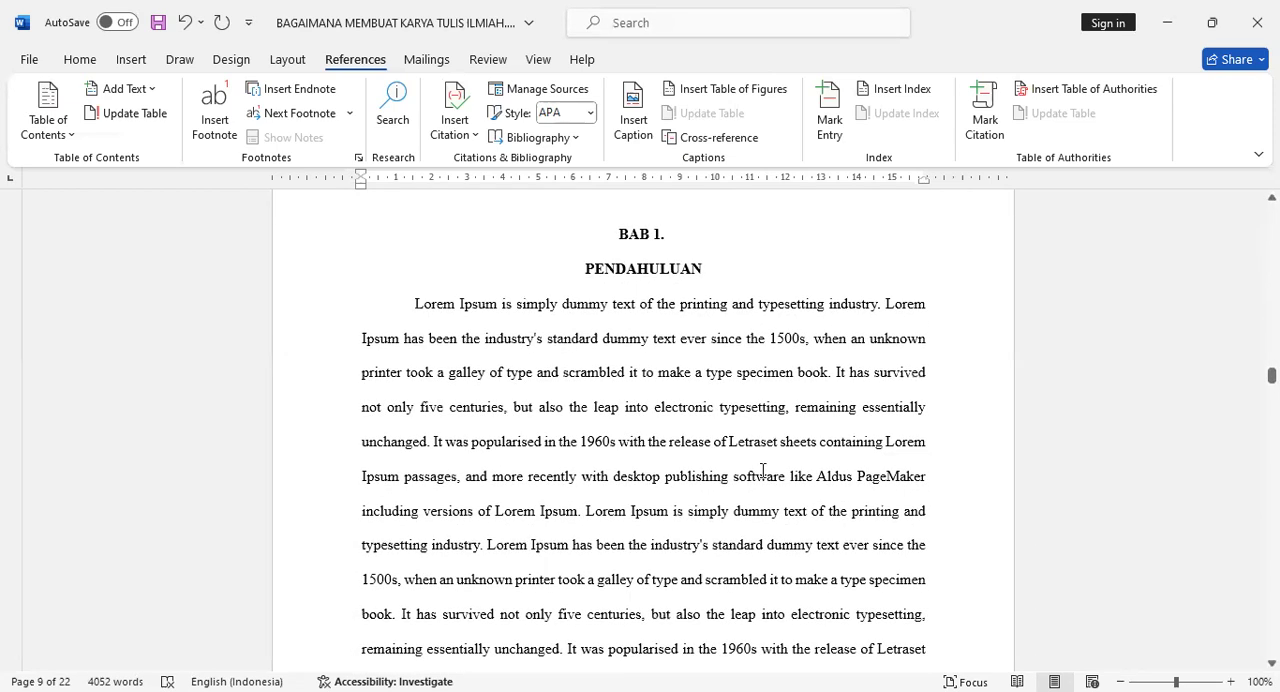
- Look through the BAB 1. PENDAHULUAN pages, including section 1.1. Latar Belakang and the captioned flash disk picture, up to section 1.2. Rumusan Masalah
scroll(763, 470, "down", 1)
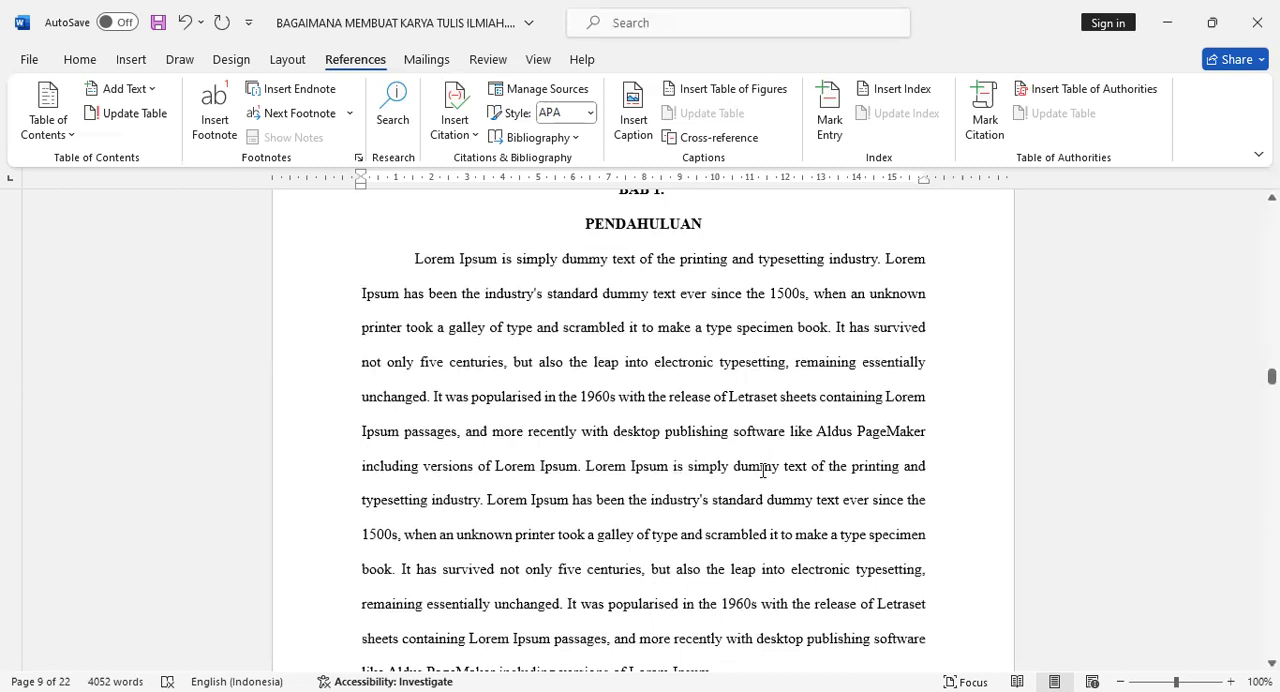
scroll(763, 470, "down", 3)
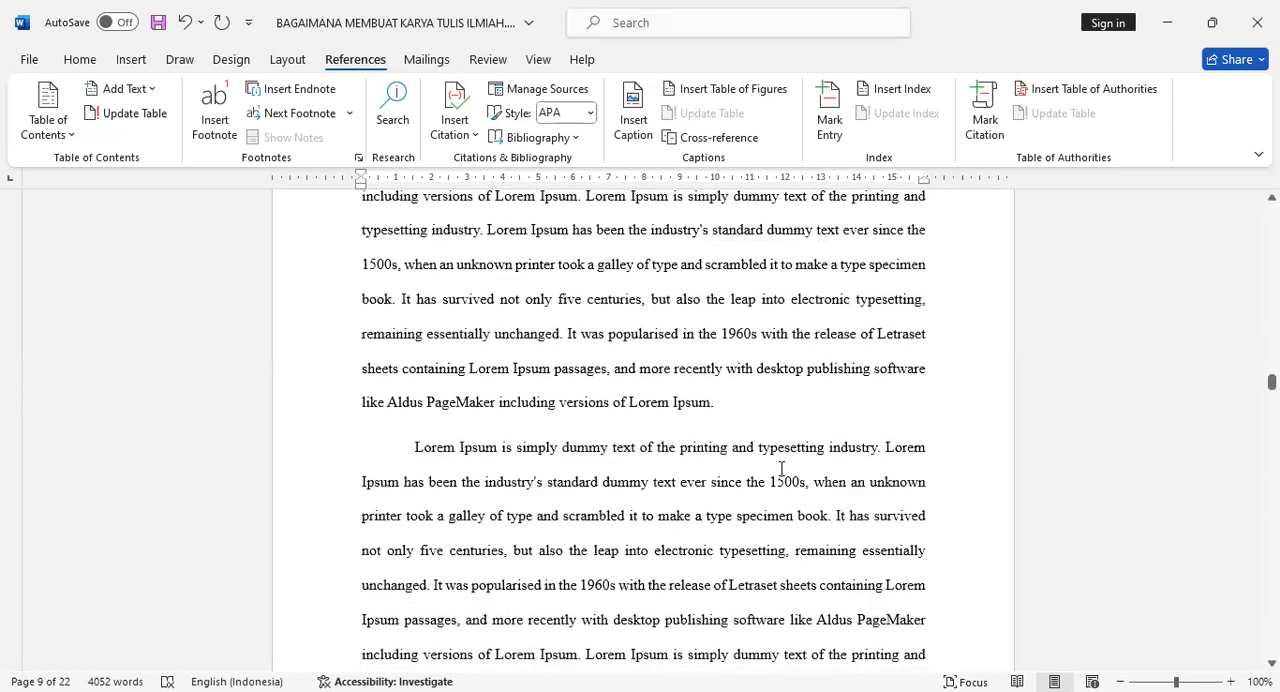
scroll(782, 468, "down", 7)
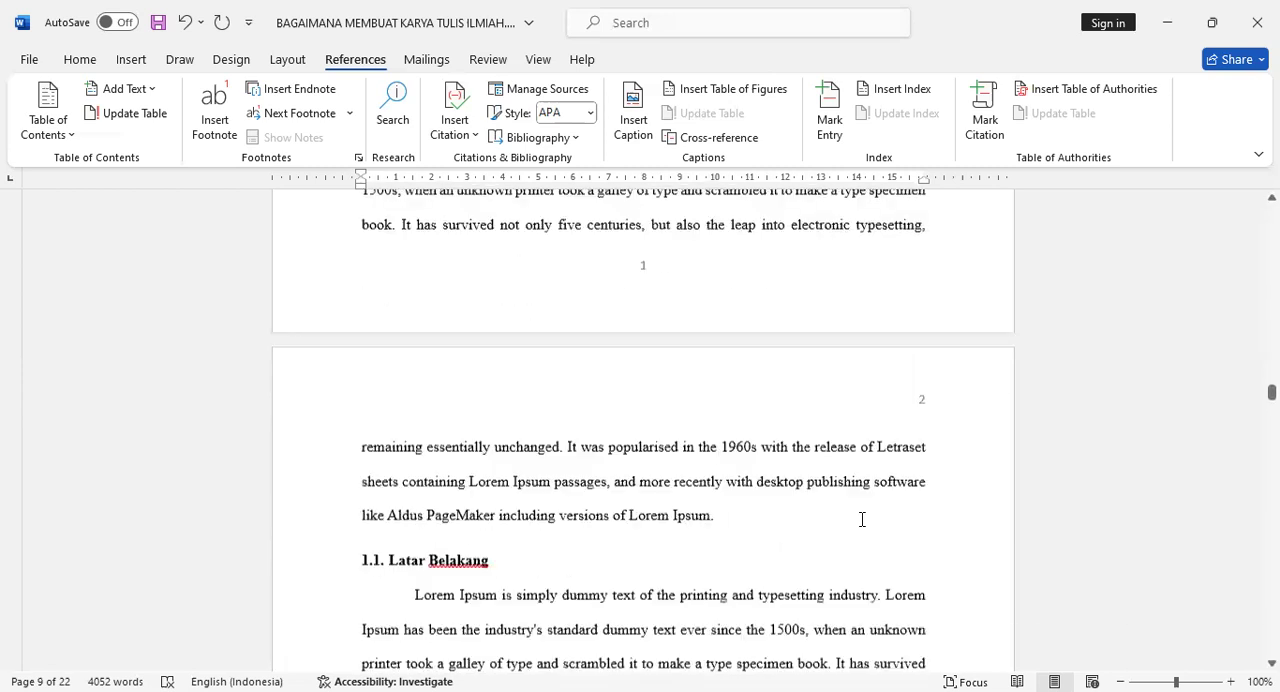
scroll(869, 502, "down", 12)
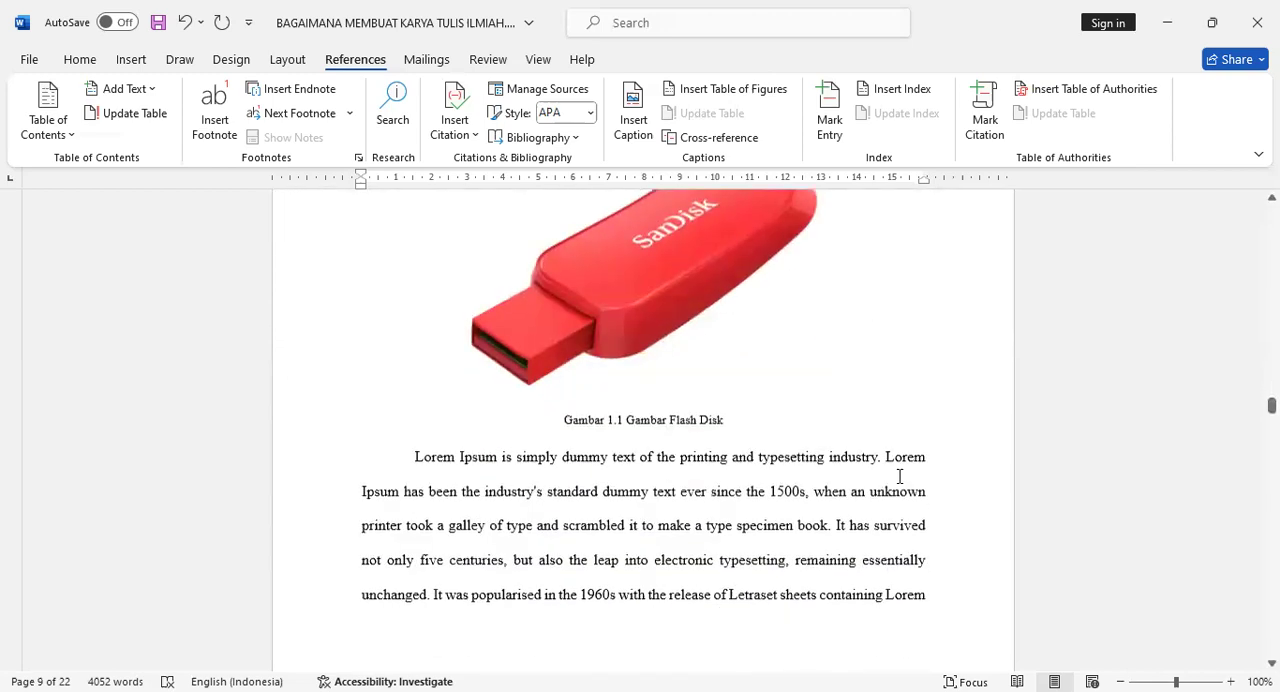
scroll(899, 480, "down", 8)
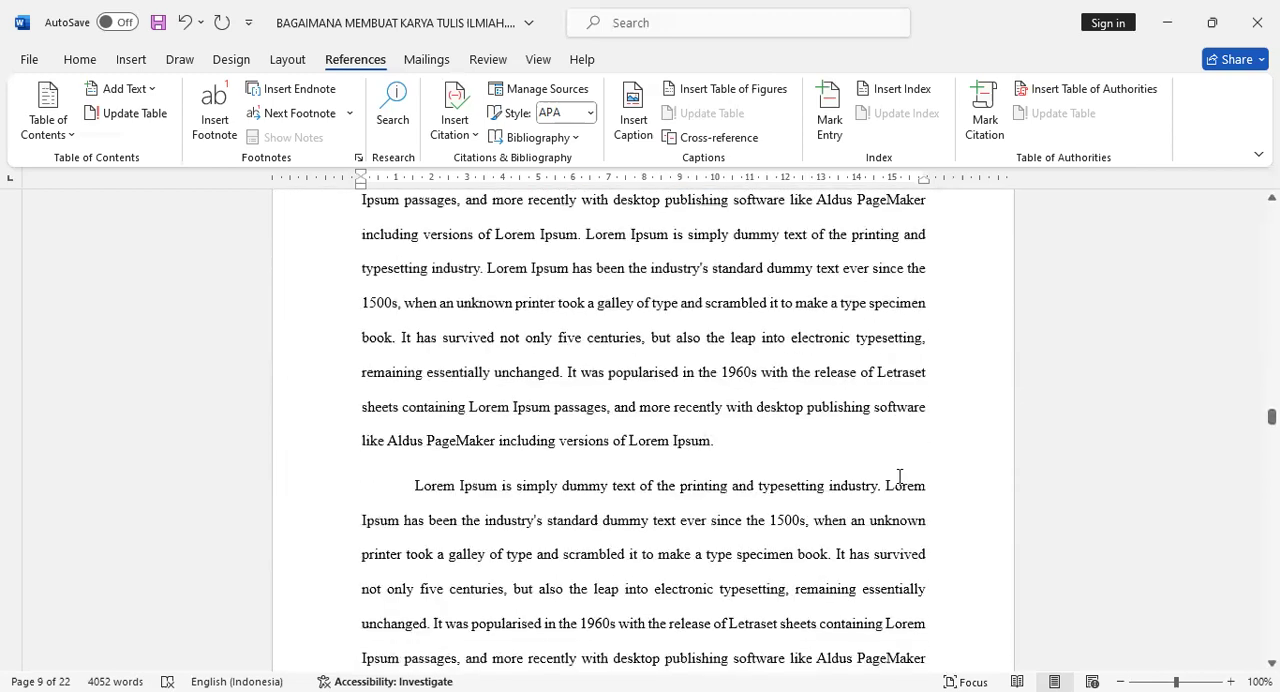
scroll(899, 478, "down", 2)
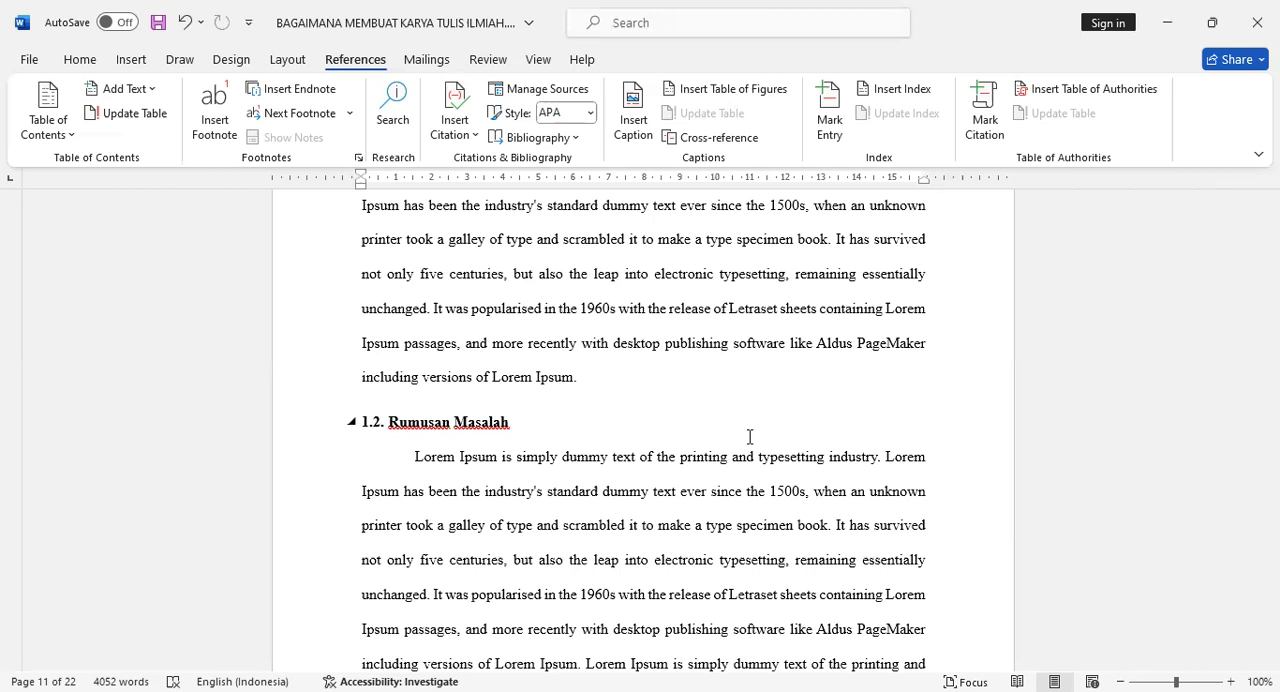
- Add a space before the period that ends the last paragraph of section 1.2. Rumusan Masalah, ready for a citation
scroll(749, 437, "down", 10)
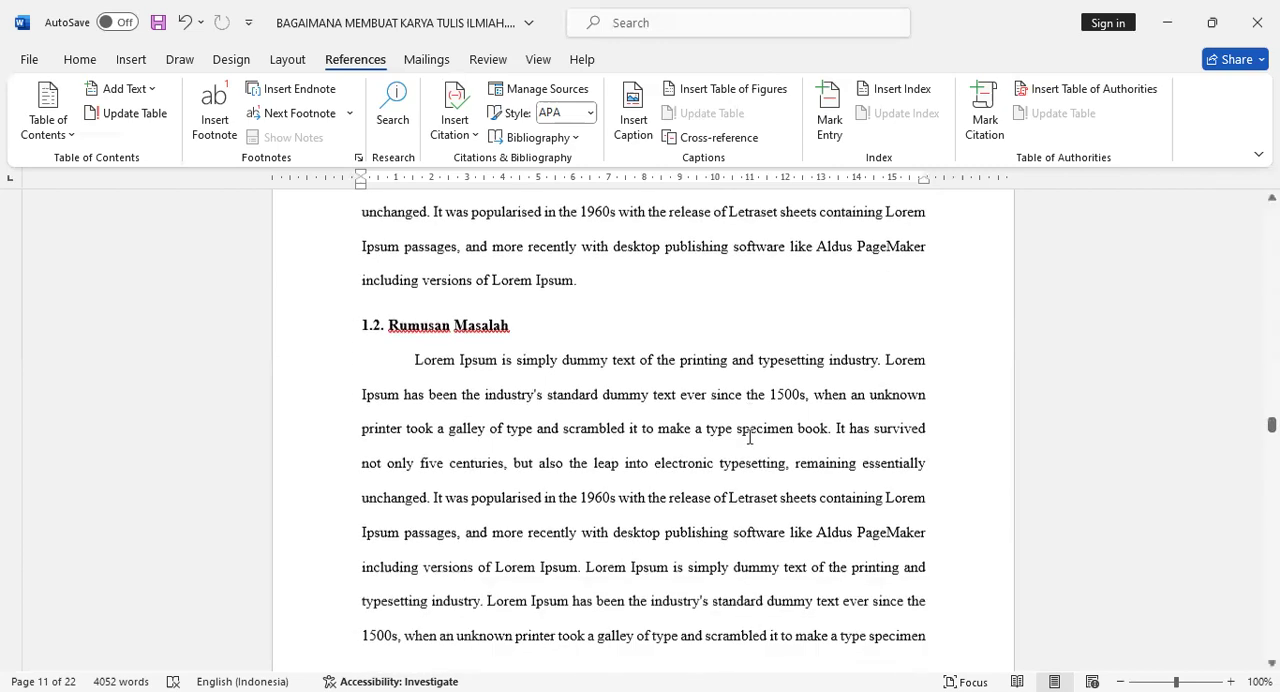
scroll(749, 437, "down", 5)
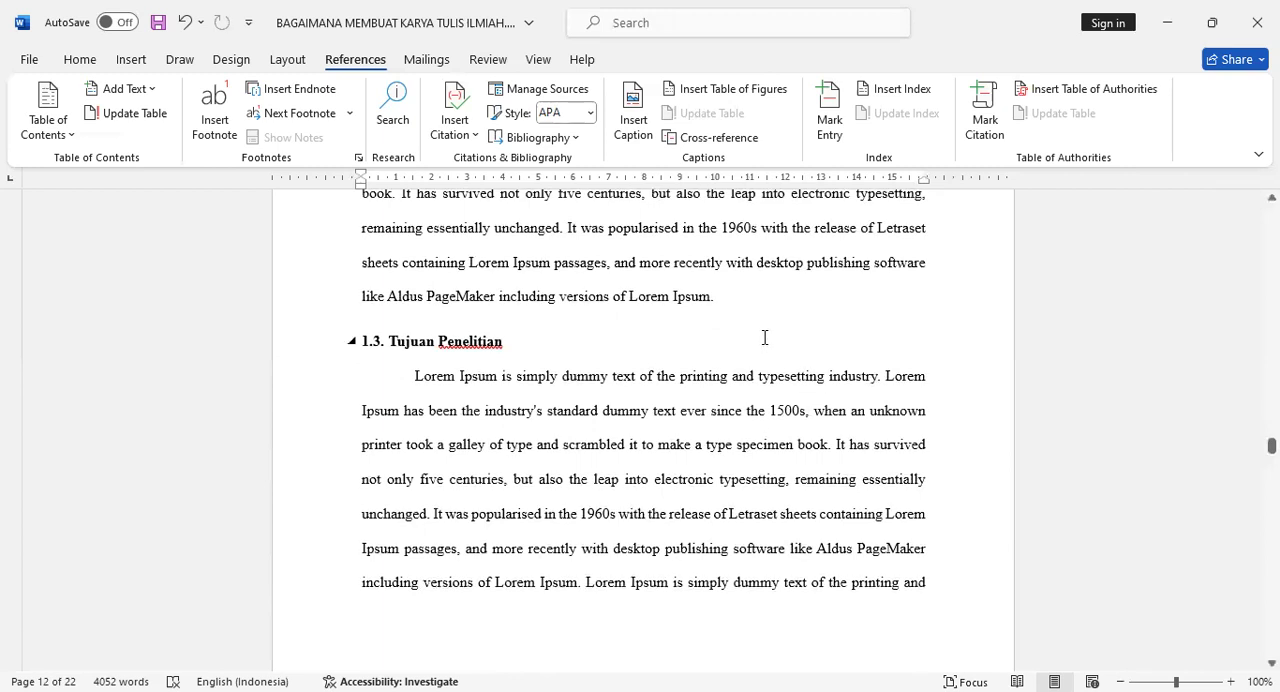
scroll(736, 303, "up", 1)
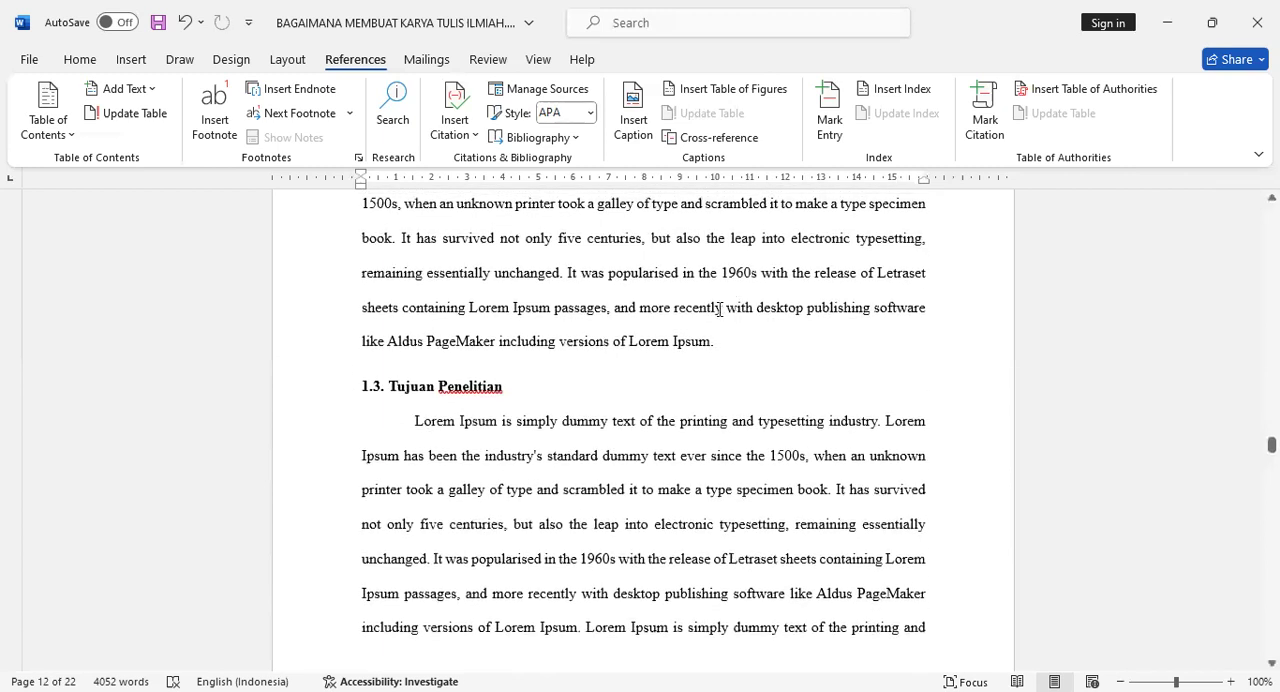
left_click(717, 340)
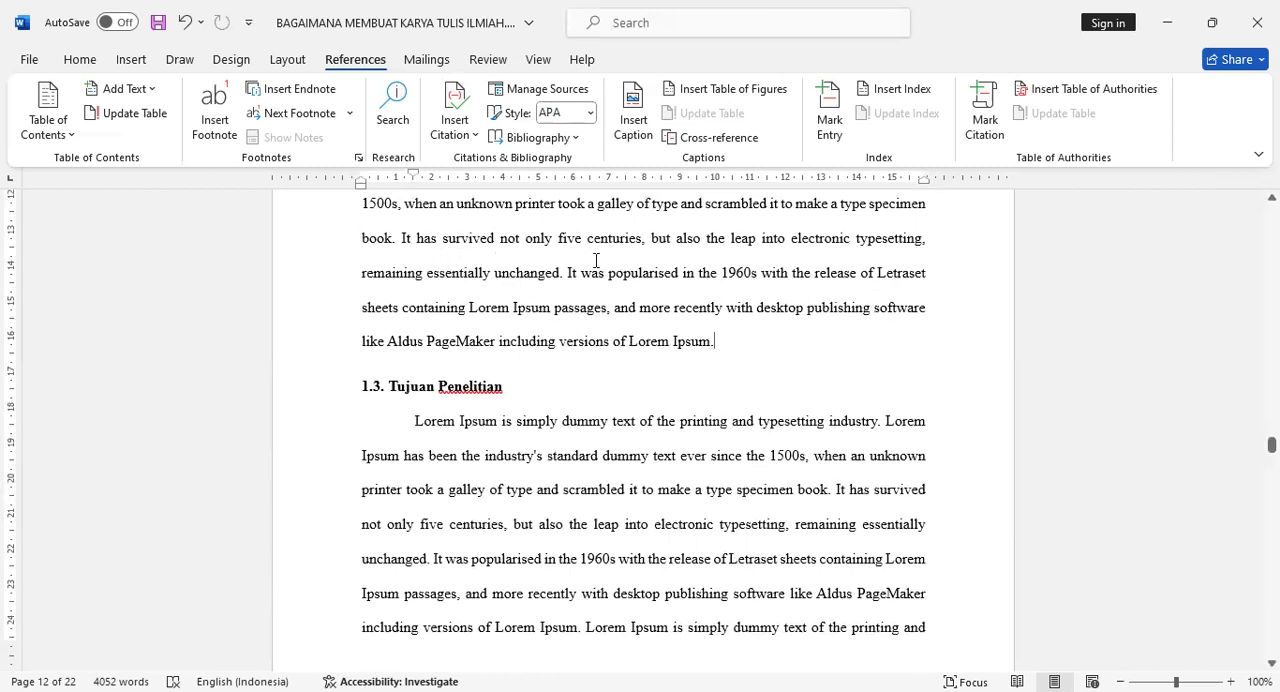
left_click_drag(567, 273, 697, 343)
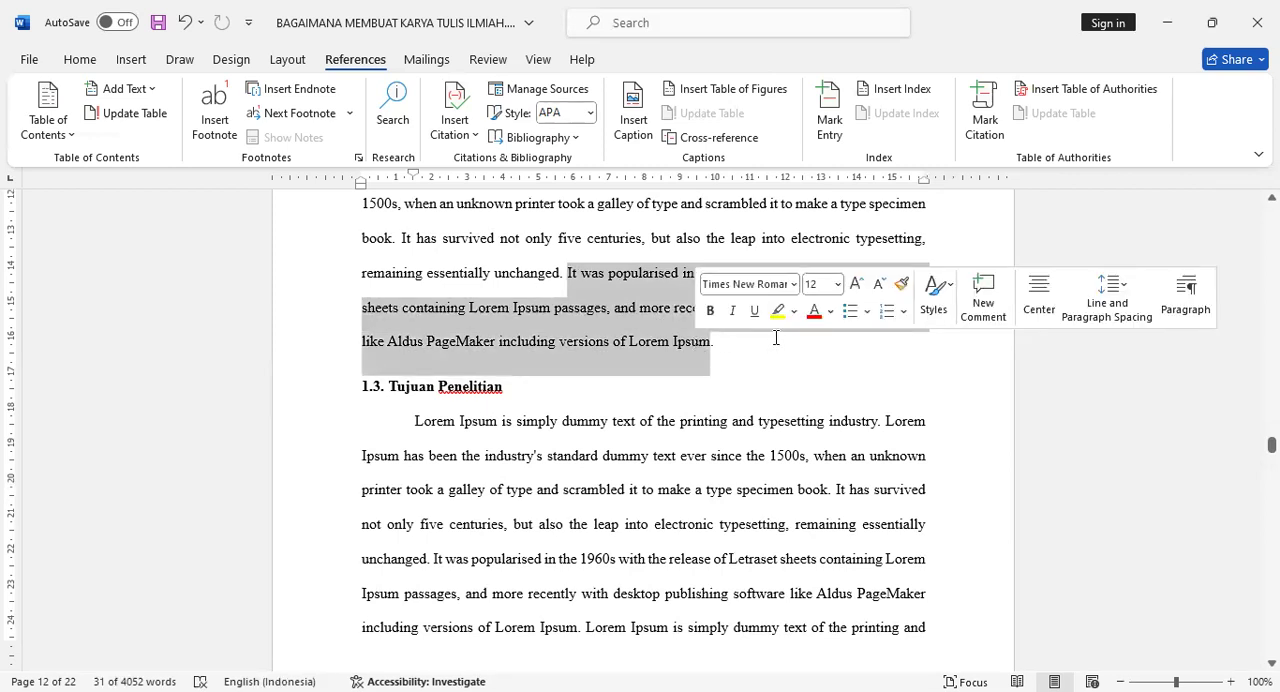
left_click(768, 341)
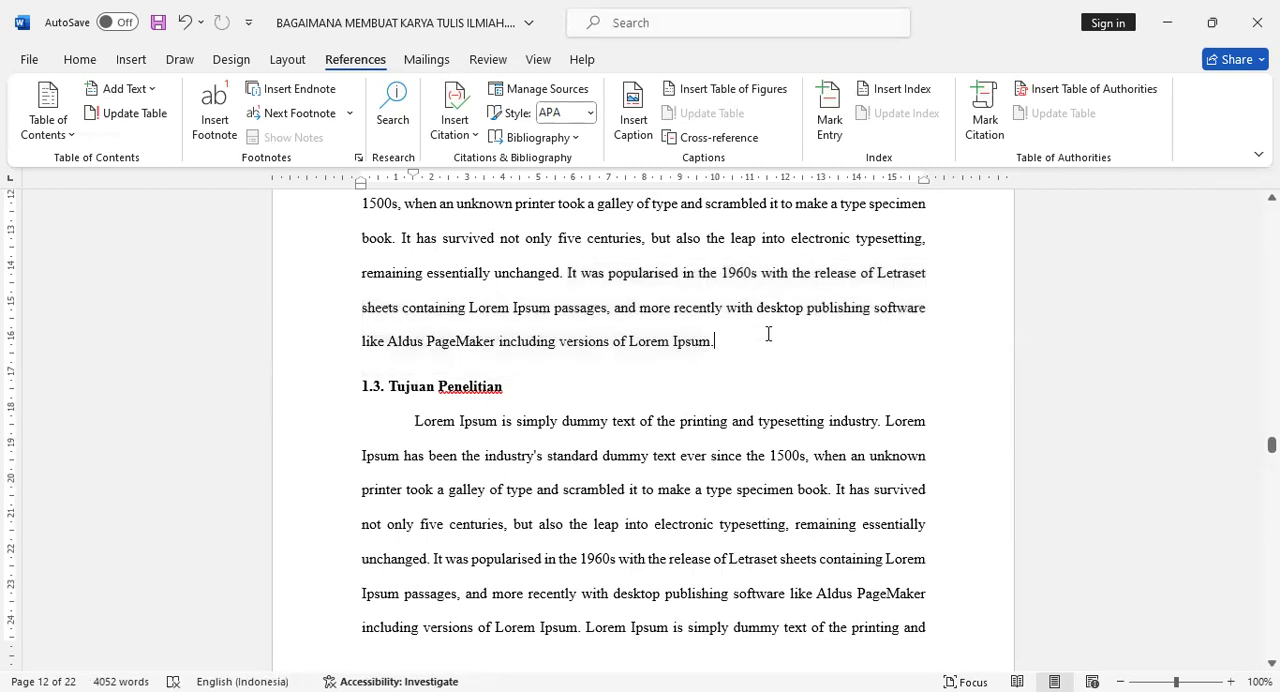
key("BackSpace")
type(".")
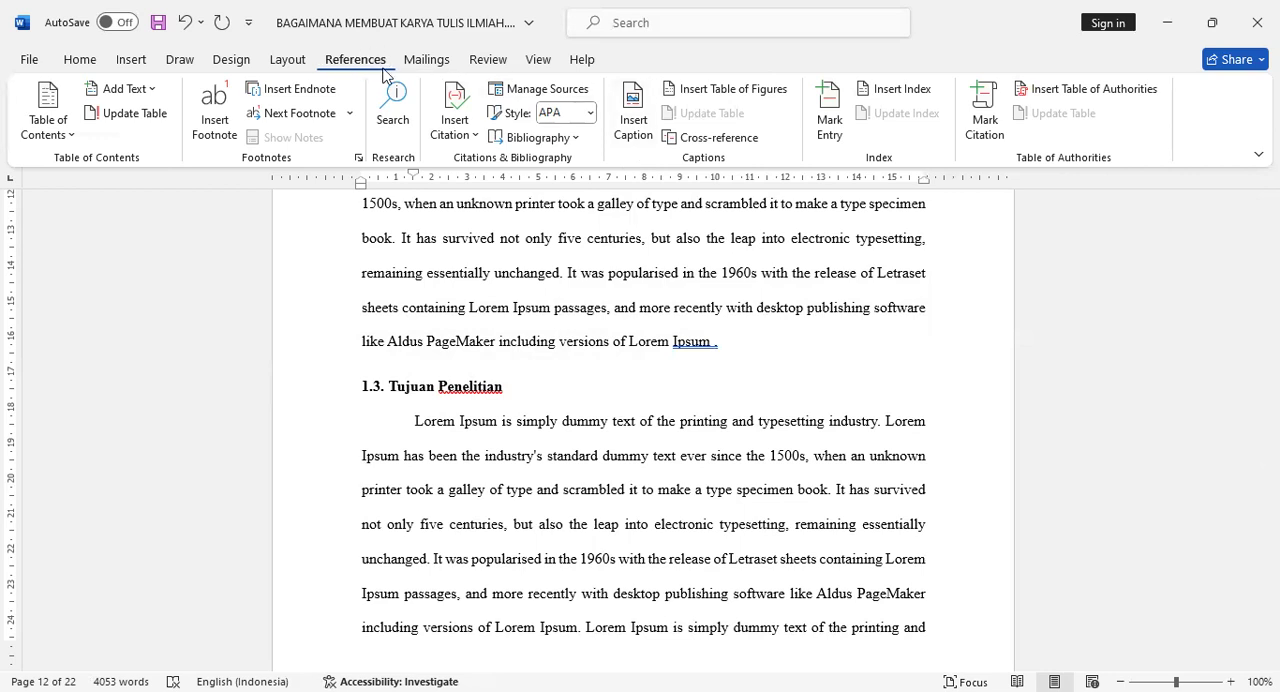
- Create a new Book source for a citation at that spot and enter the author's full name
left_click(465, 141)
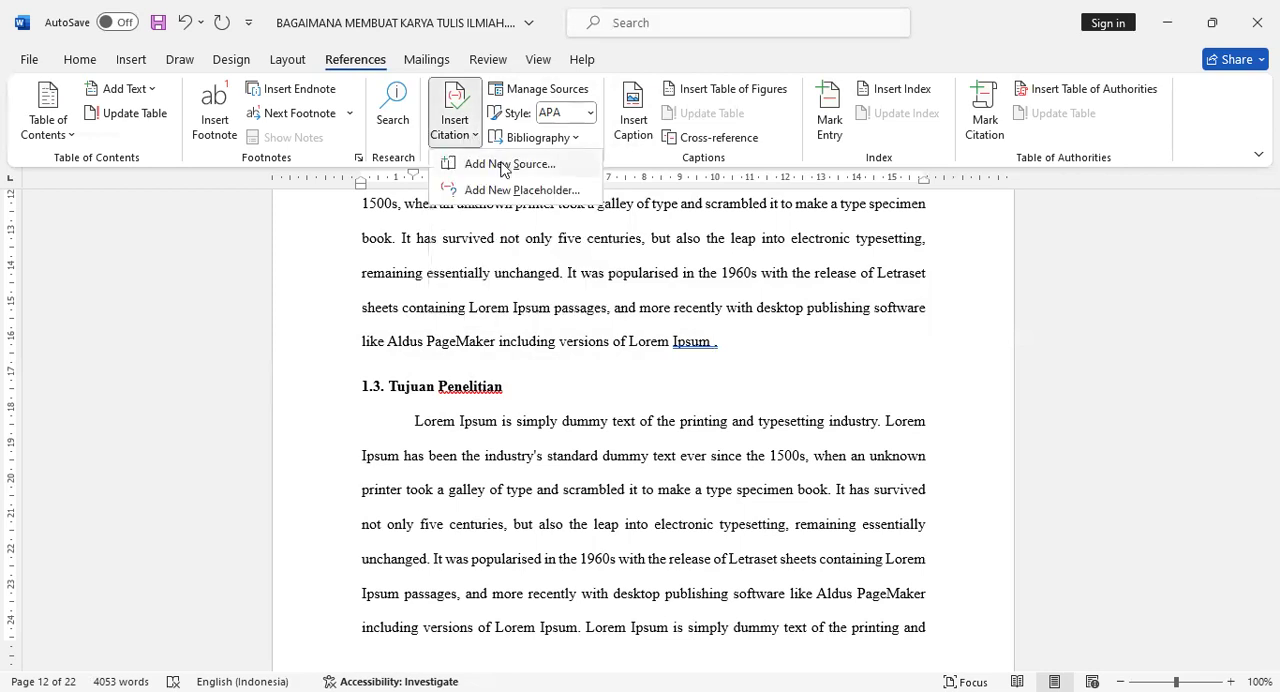
left_click(505, 165)
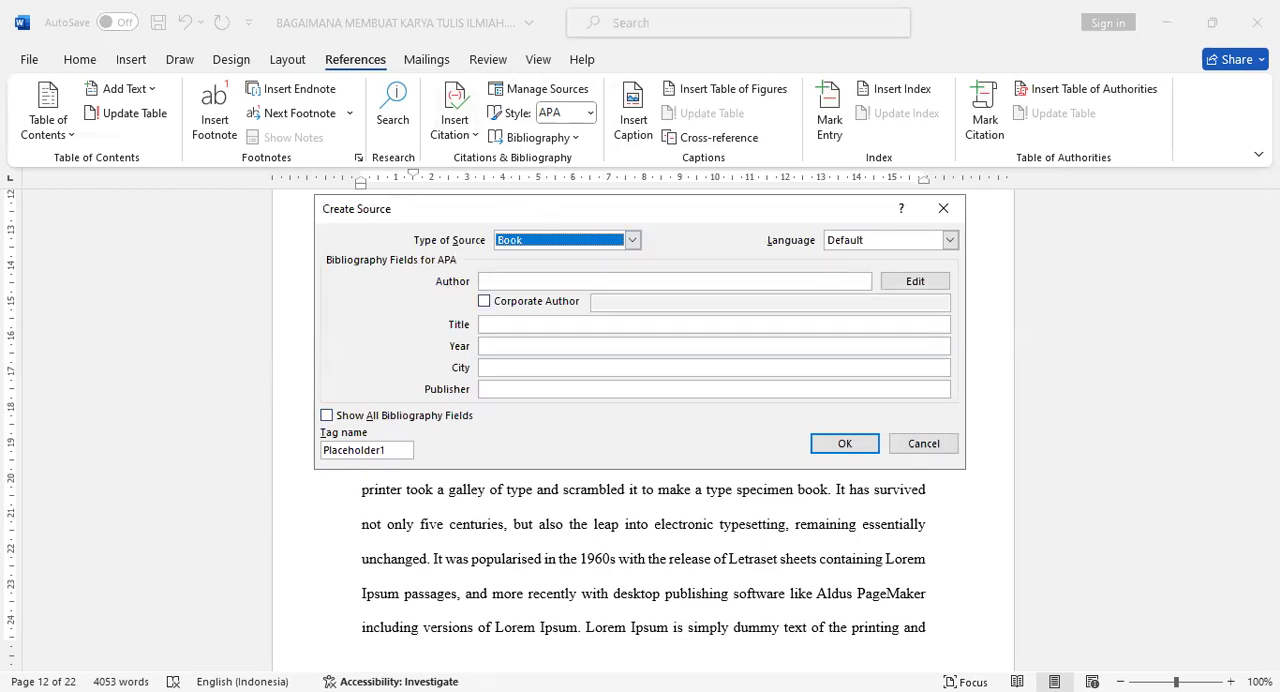
key("alt+Tab")
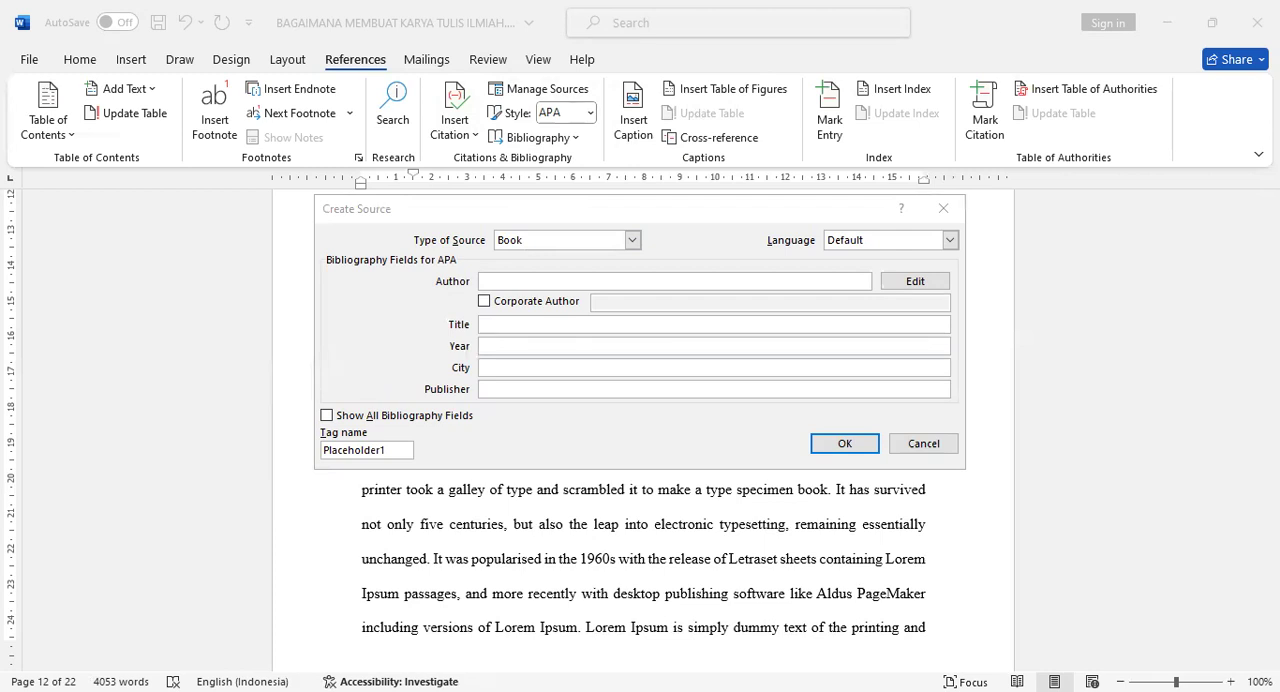
key("alt+Tab")
left_click(569, 280)
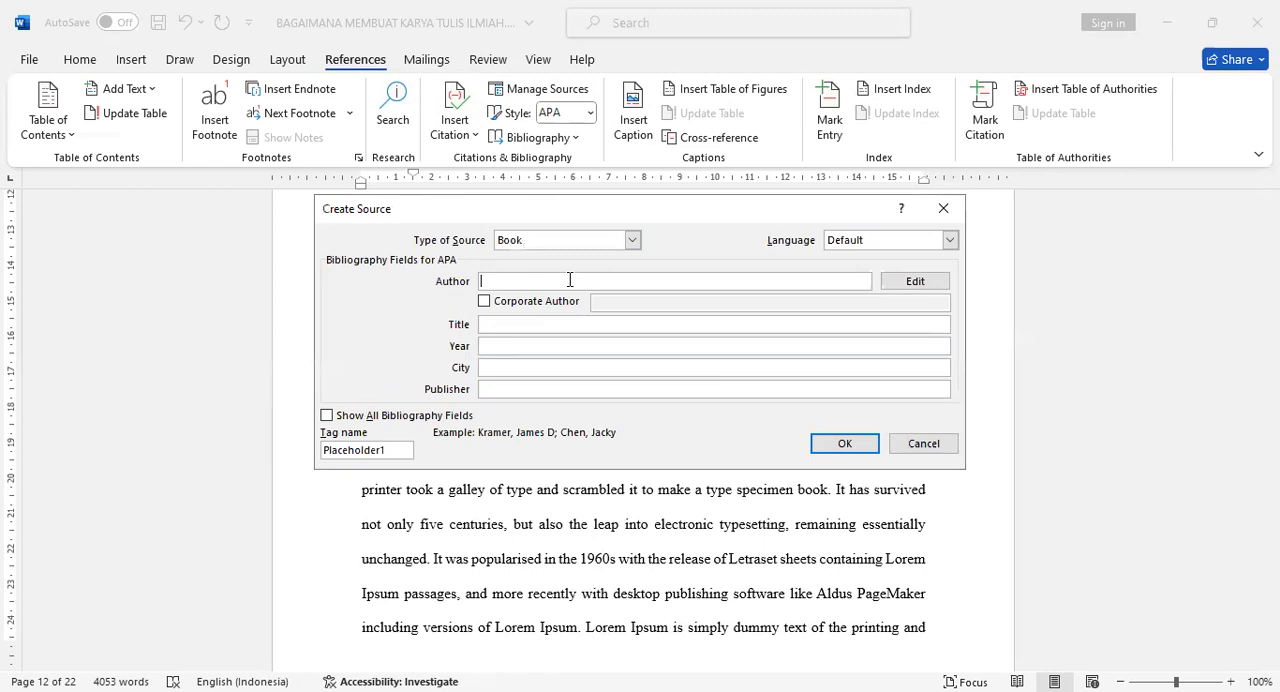
type("Michael Johnson")
- Give the book source the title "How to build your first computer"
left_click(514, 322)
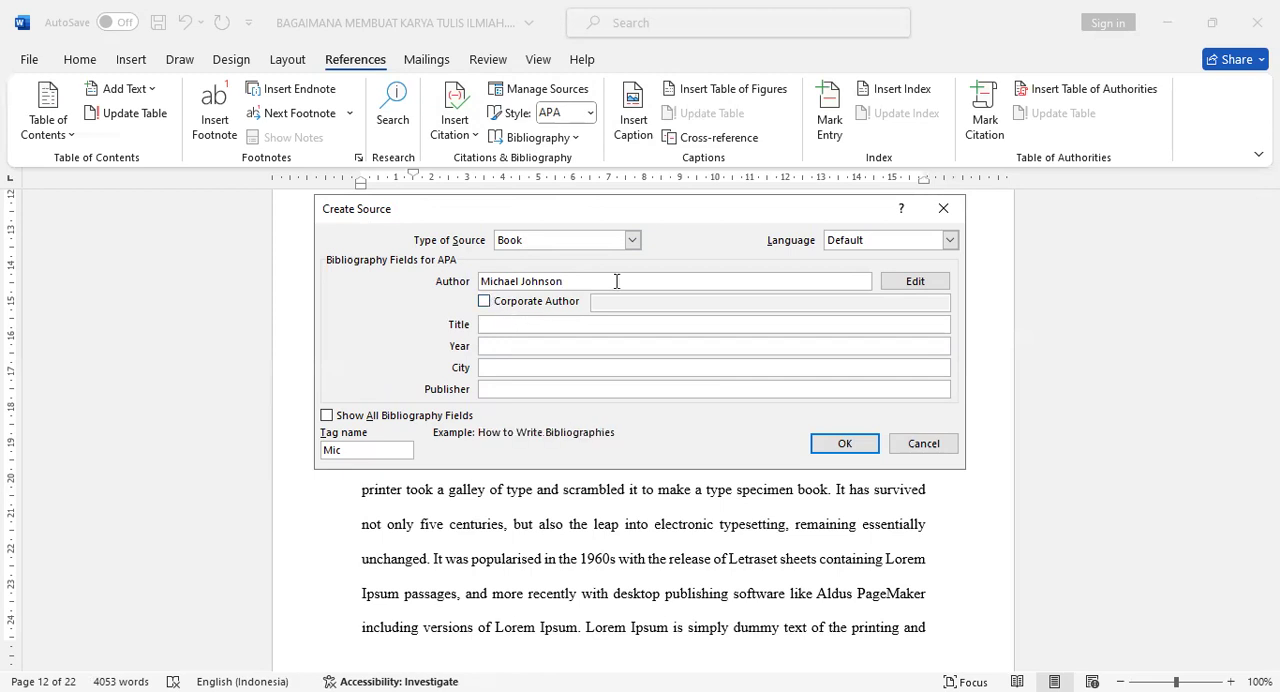
type("How to build your first computer")
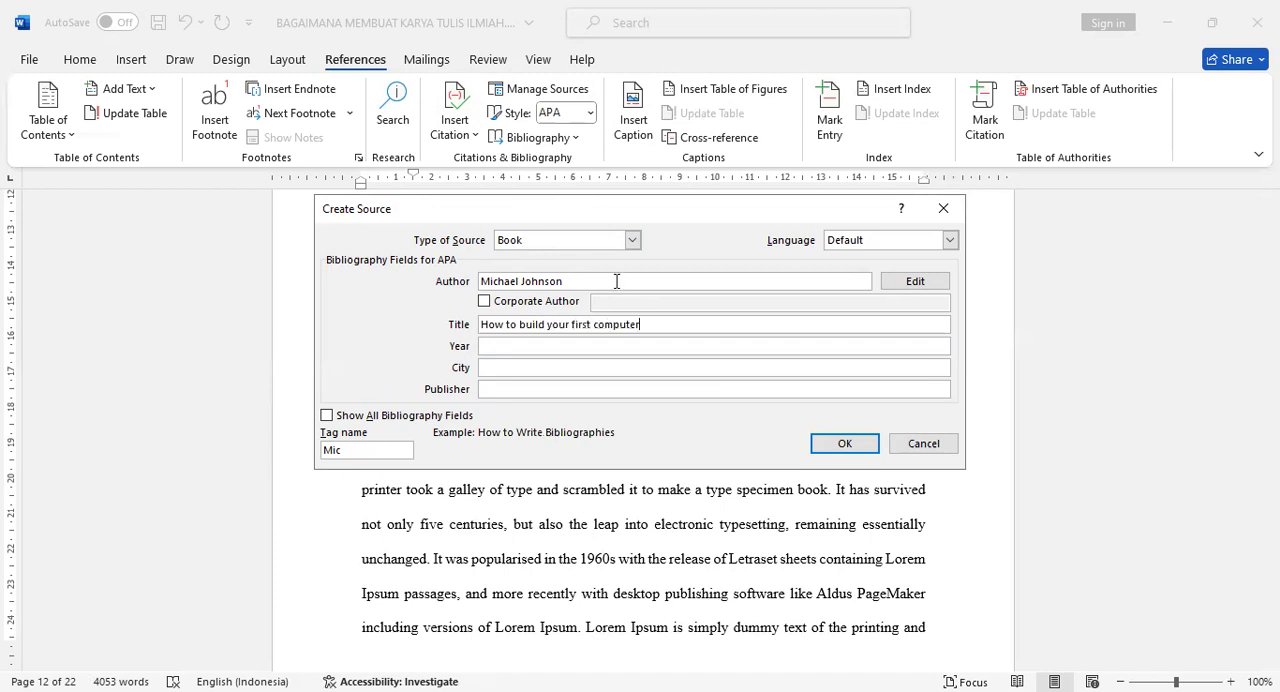
- Complete the book source with year 2000, city New York and publisher General Press, and insert its citation
left_click(539, 345)
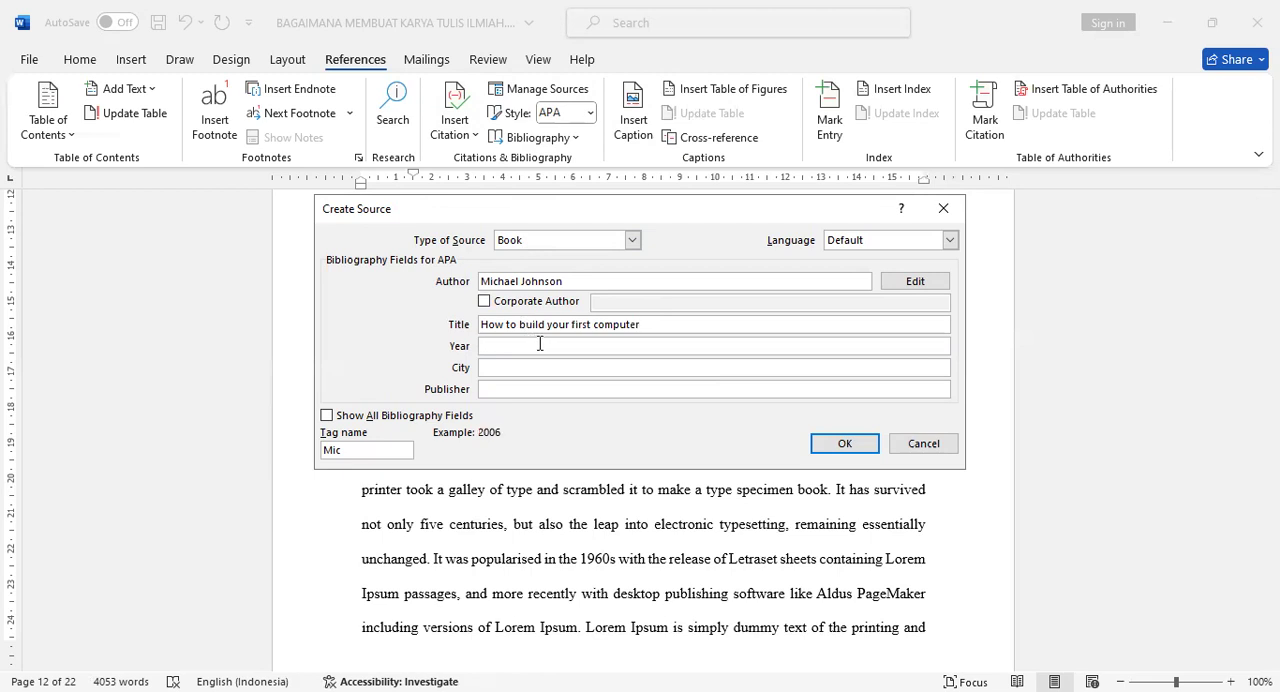
type("2000")
left_click(545, 365)
type("New")
type("York")
left_click(524, 389)
type("General Press")
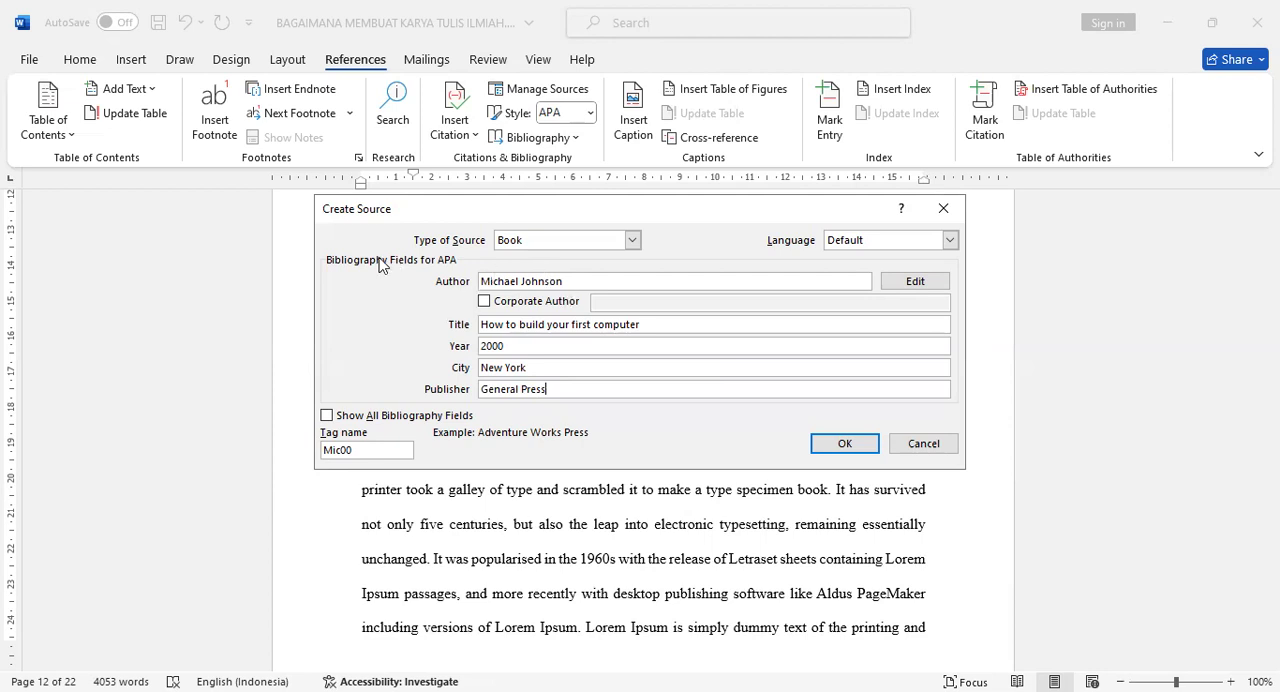
left_click(609, 280)
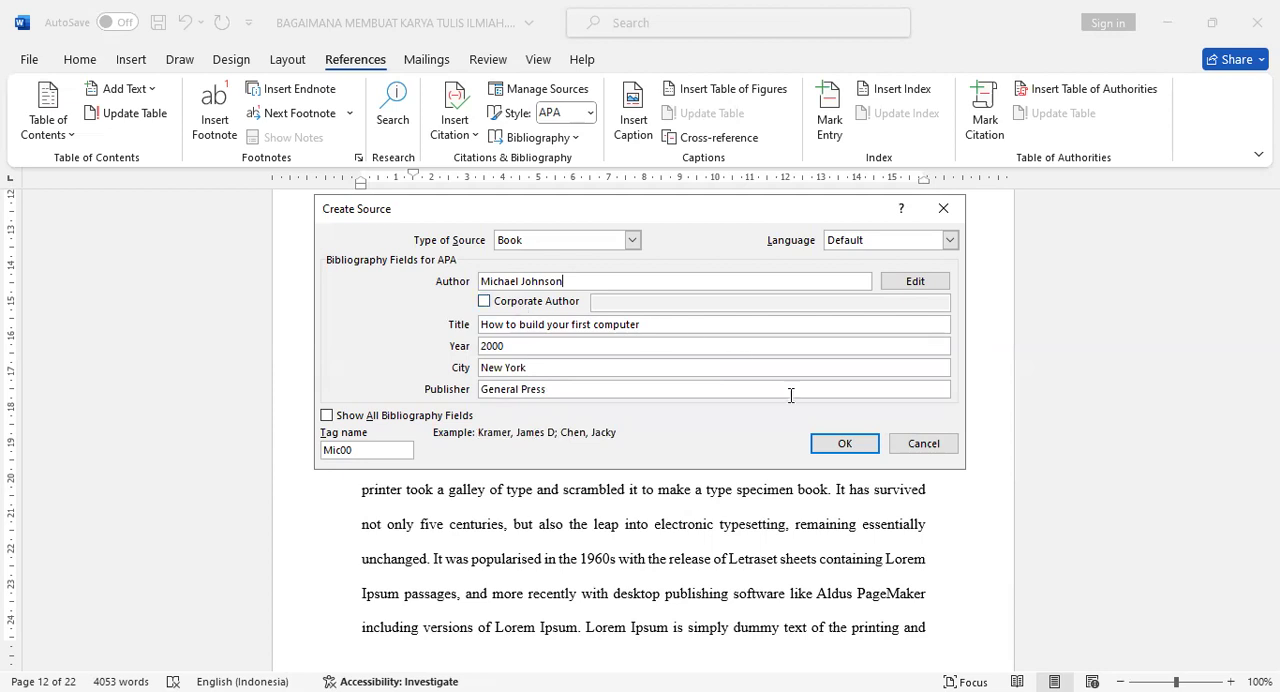
left_click(836, 448)
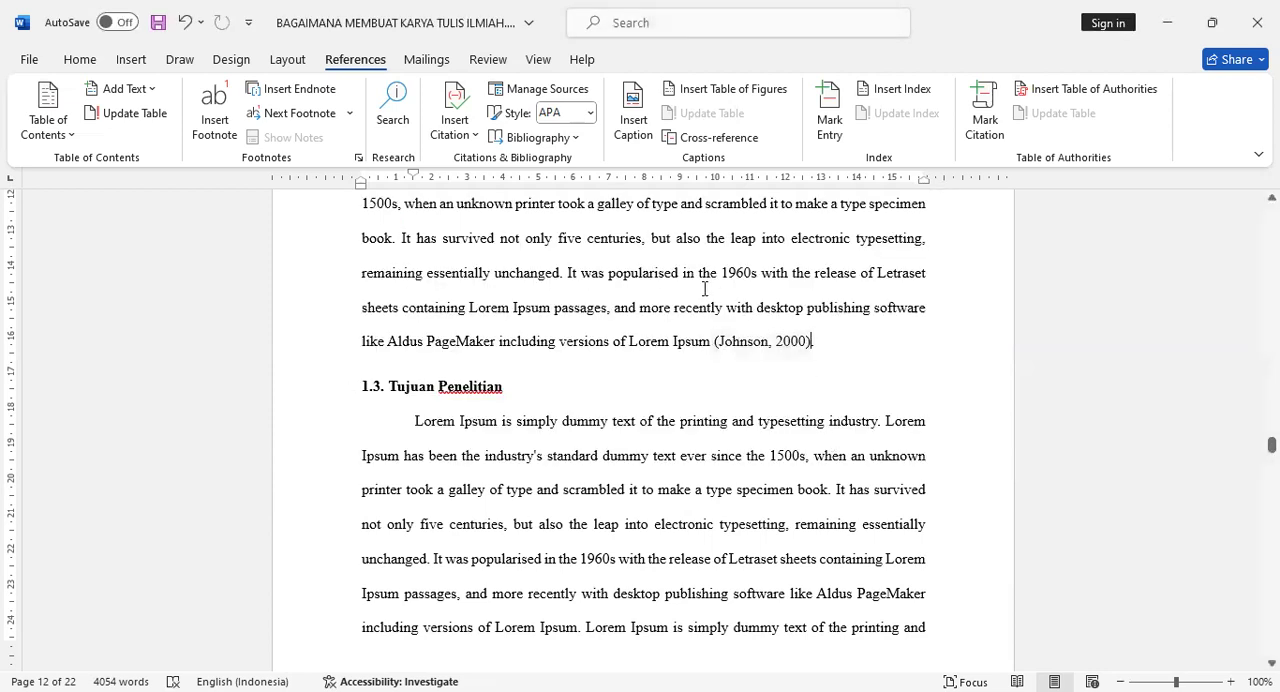
- Try the IEEE citation style on the inserted citation, and return the style to APA
left_click(590, 113)
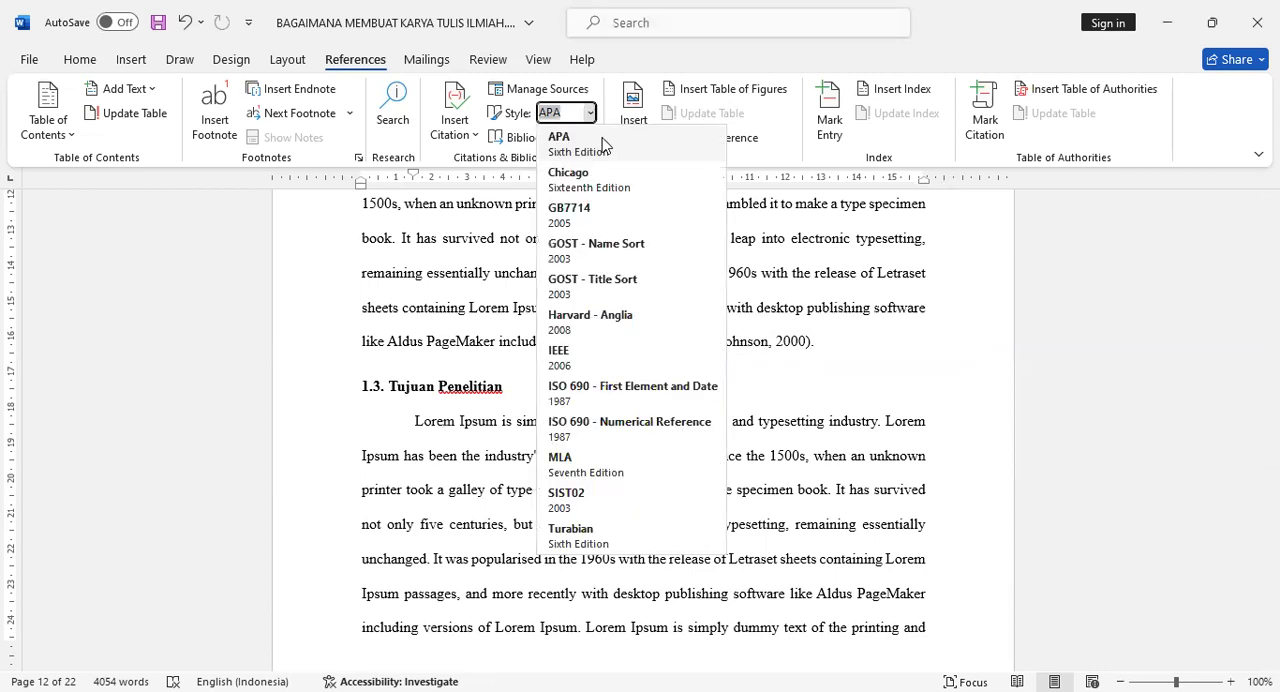
left_click(628, 352)
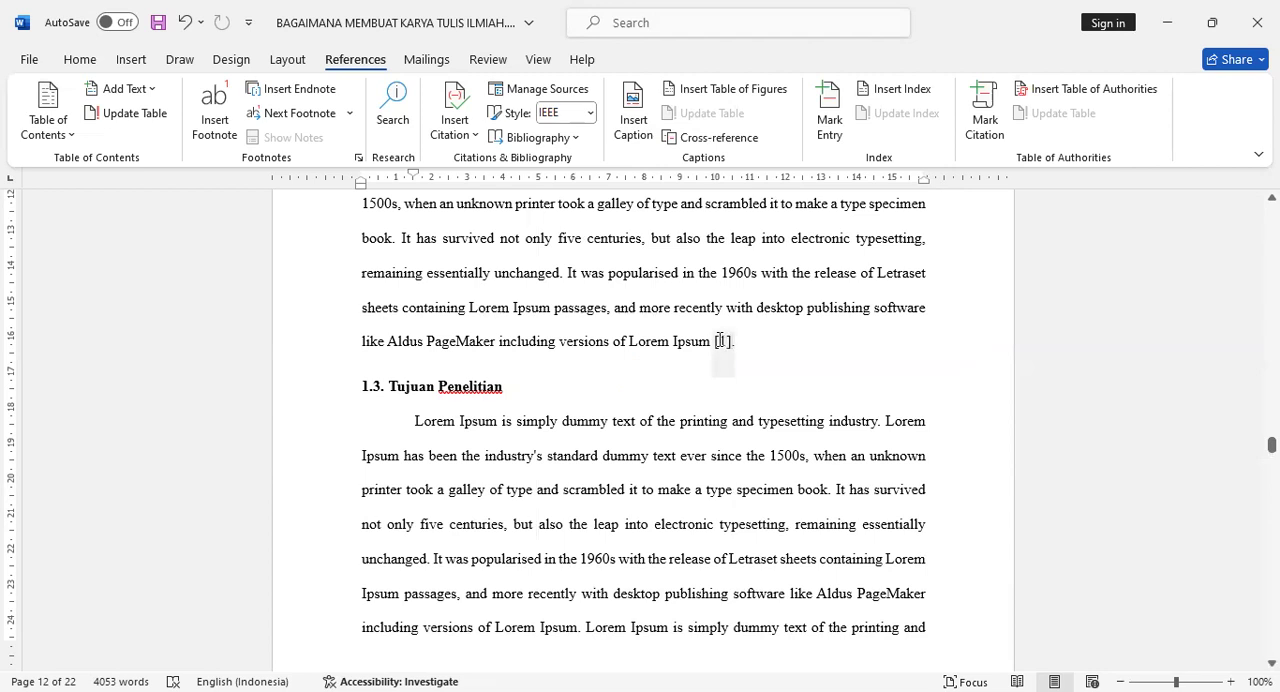
left_click(589, 114)
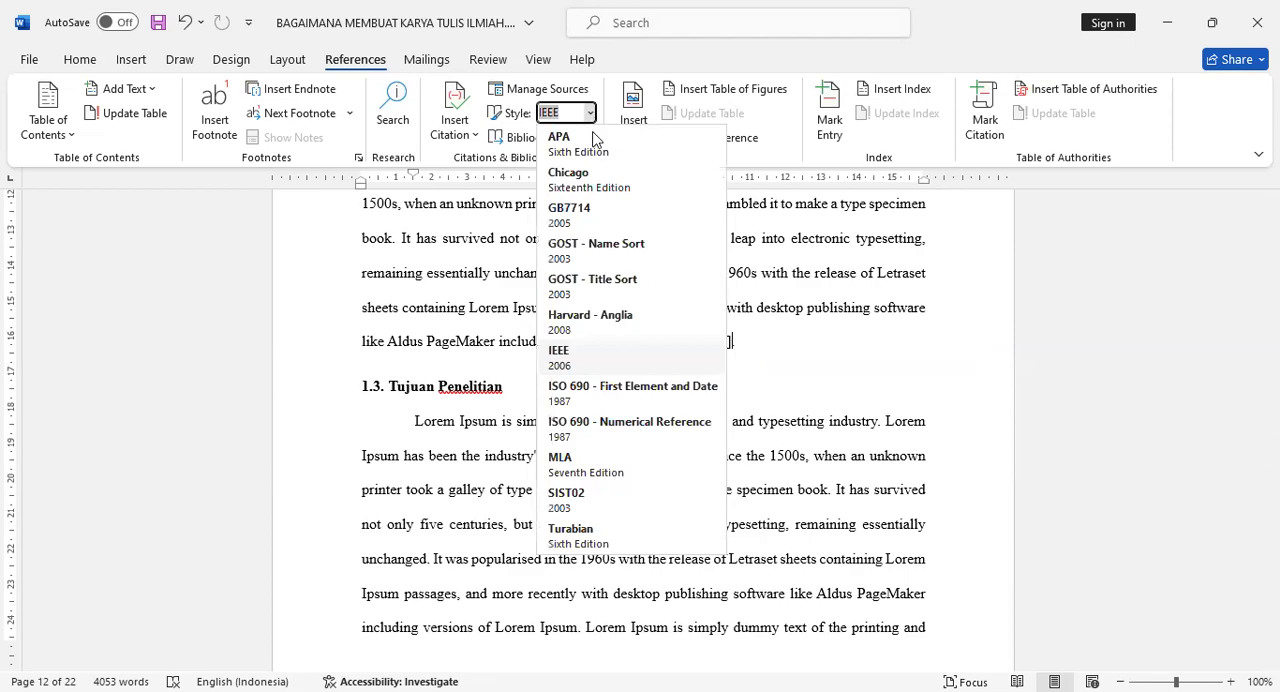
left_click(594, 138)
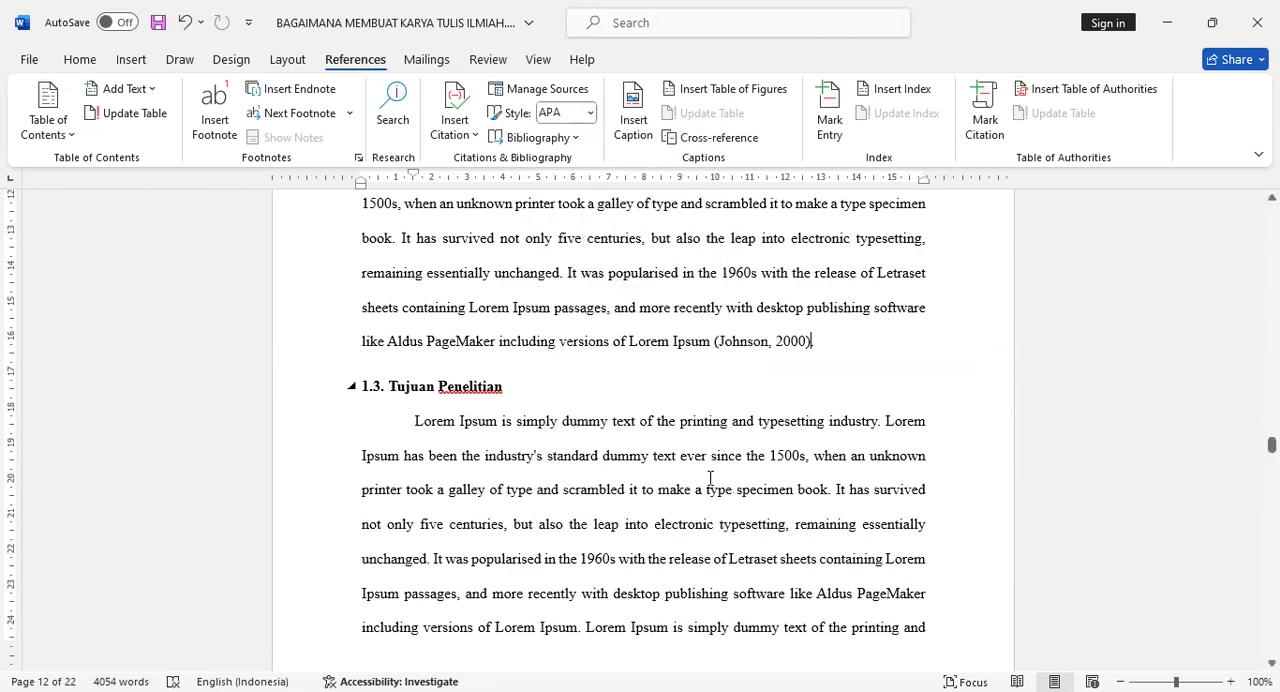
- Add a space before the period ending the page 15 paragraph that precedes another indented Lorem Ipsum paragraph
scroll(722, 490, "down", 10)
scroll(736, 497, "down", 12)
scroll(736, 497, "down", 10)
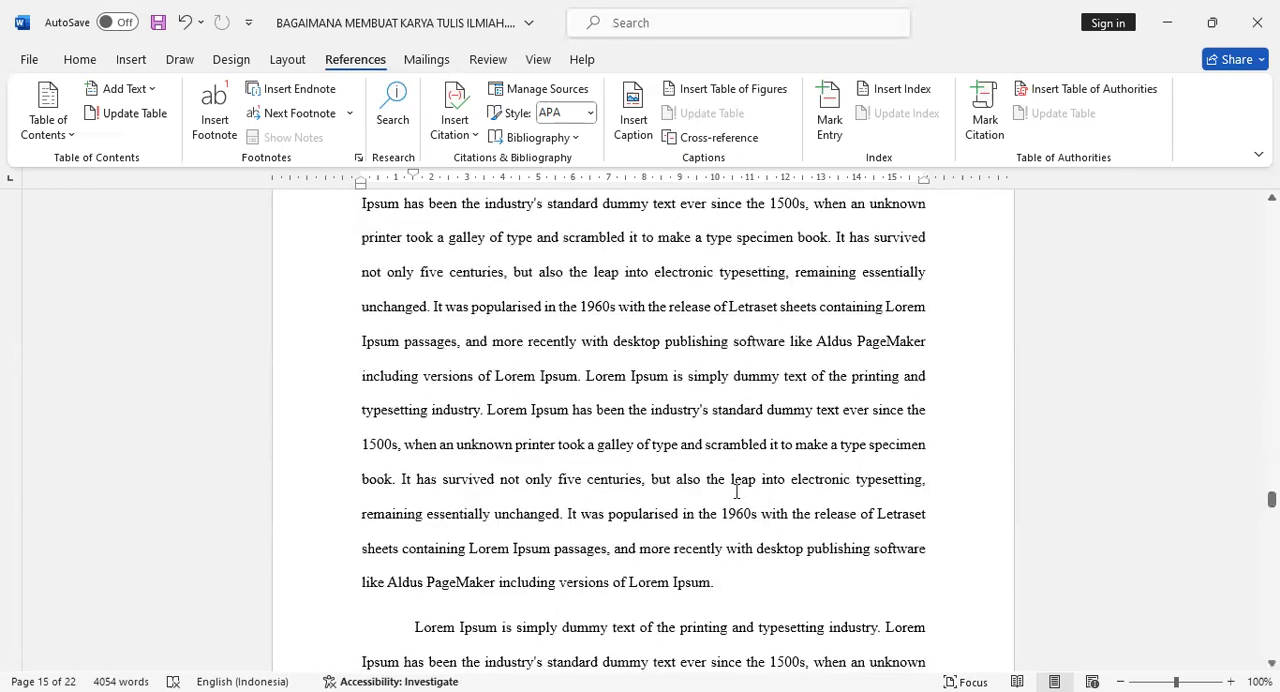
scroll(736, 491, "down", 2)
scroll(737, 529, "up", 4)
scroll(735, 538, "down", 4)
left_click(723, 432)
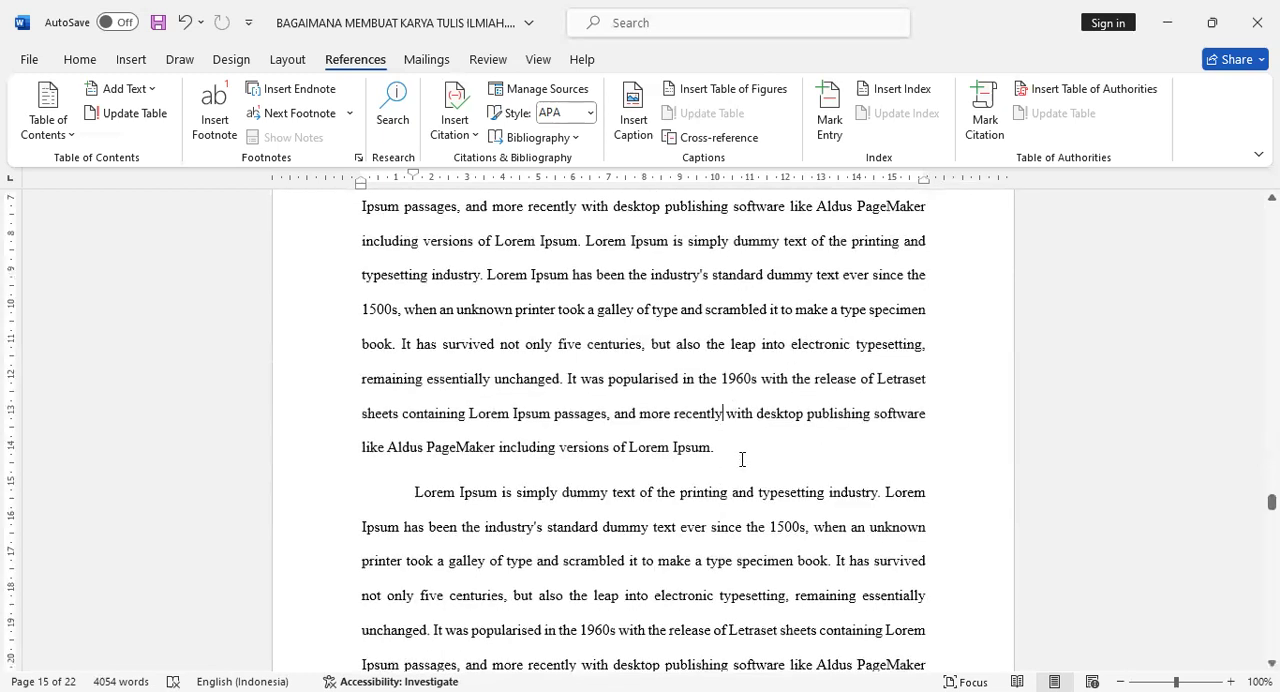
left_click(723, 449)
key("Left")
- Create a new Journal Article source for a citation there and enter the author's full name
key("alt+Tab")
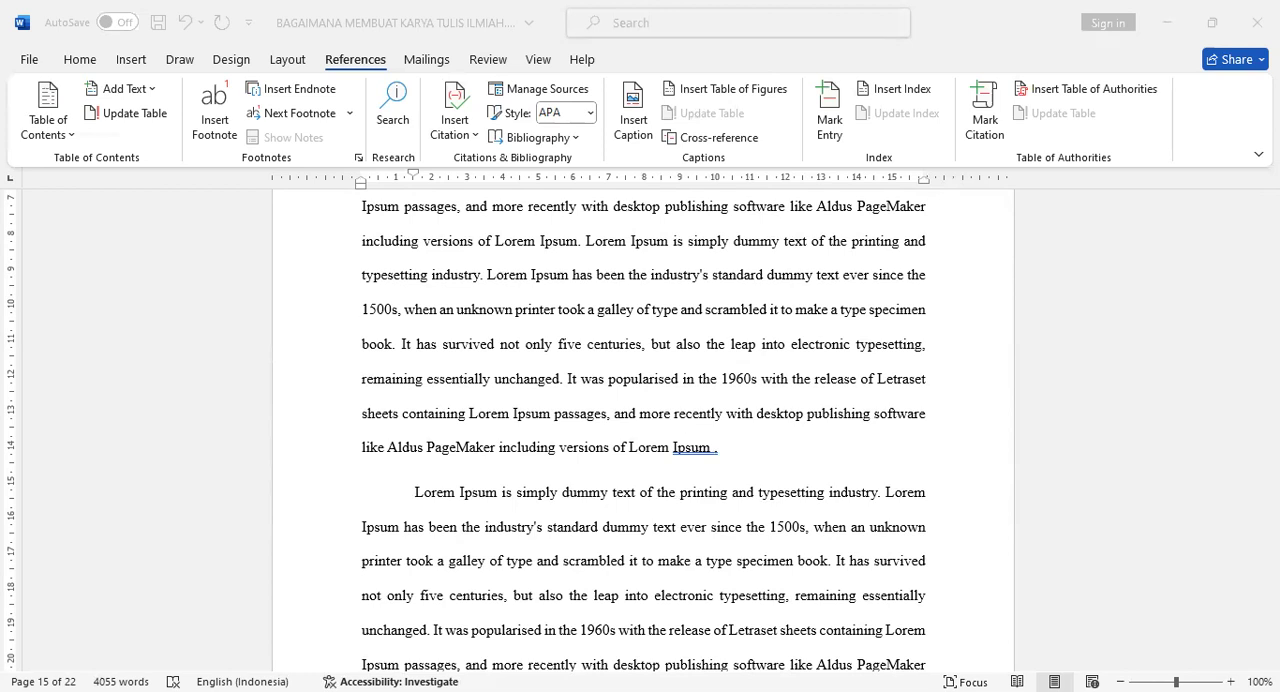
left_click(463, 130)
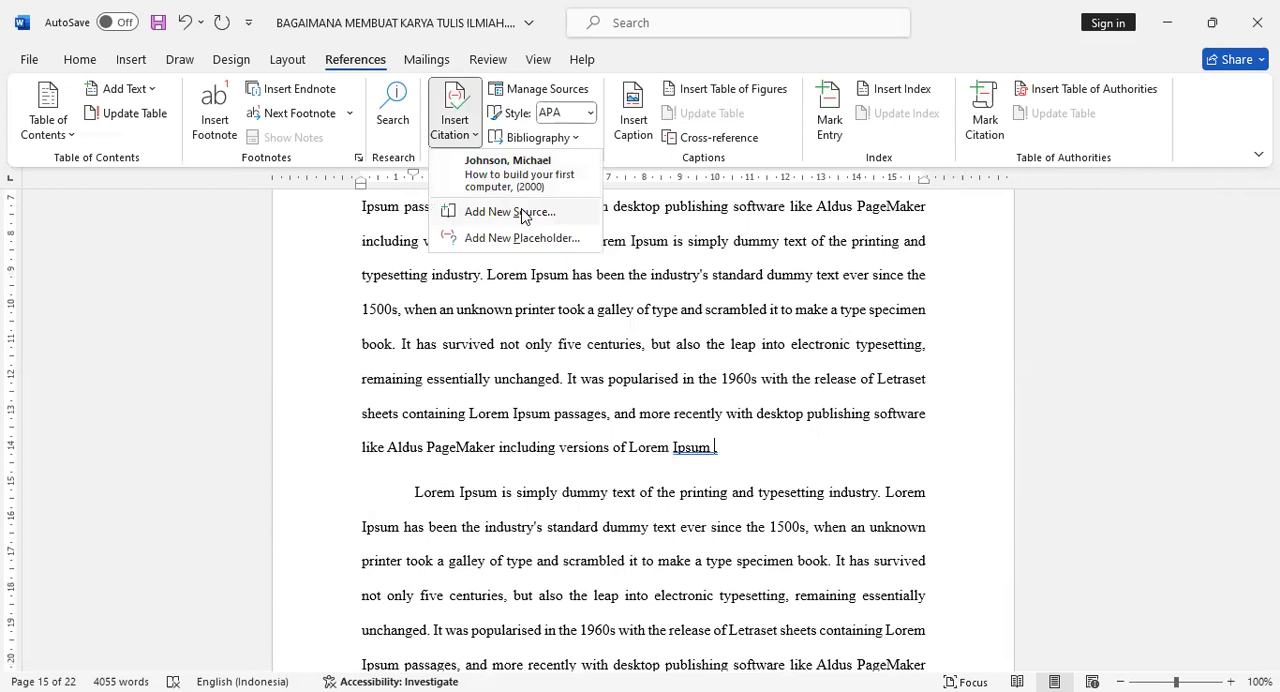
left_click(523, 217)
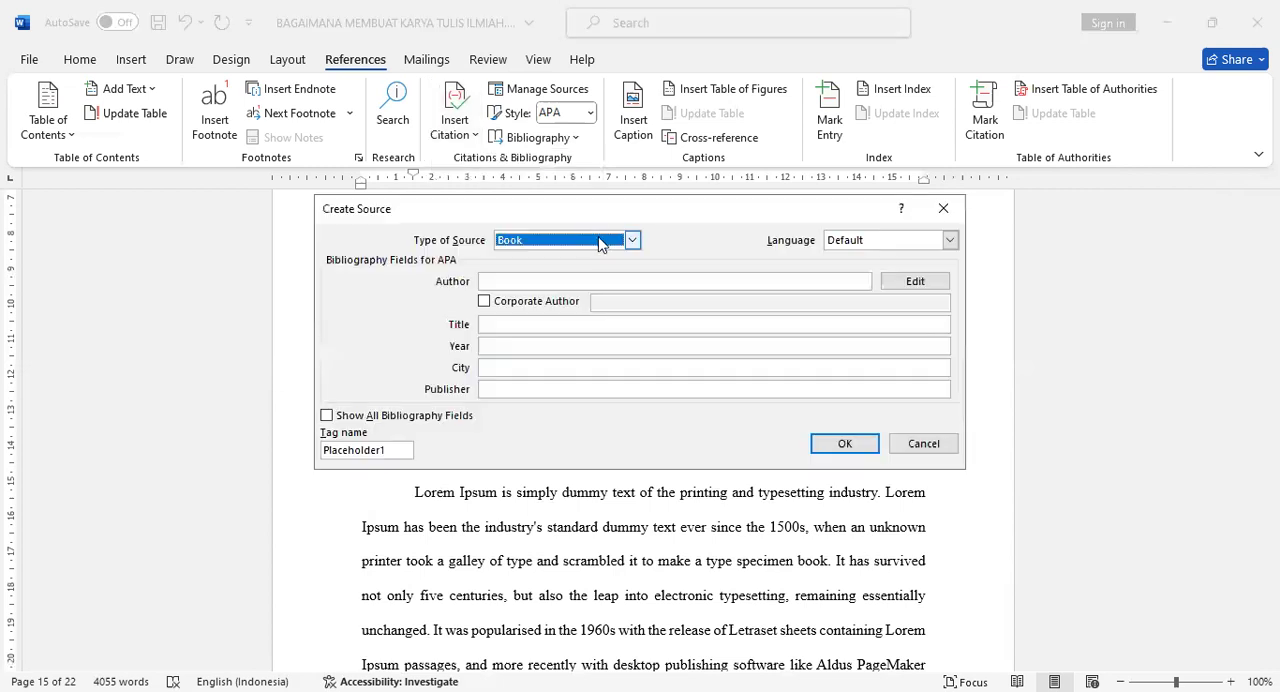
left_click(599, 245)
left_click(576, 283)
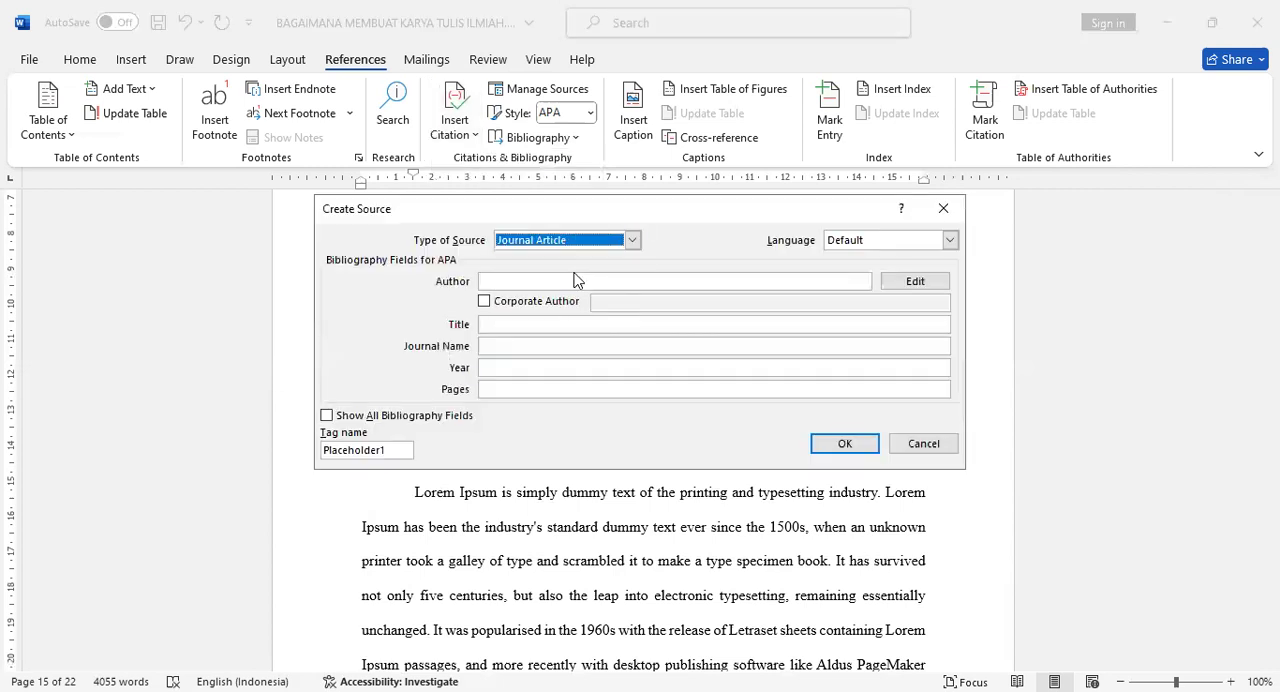
key("alt+Tab")
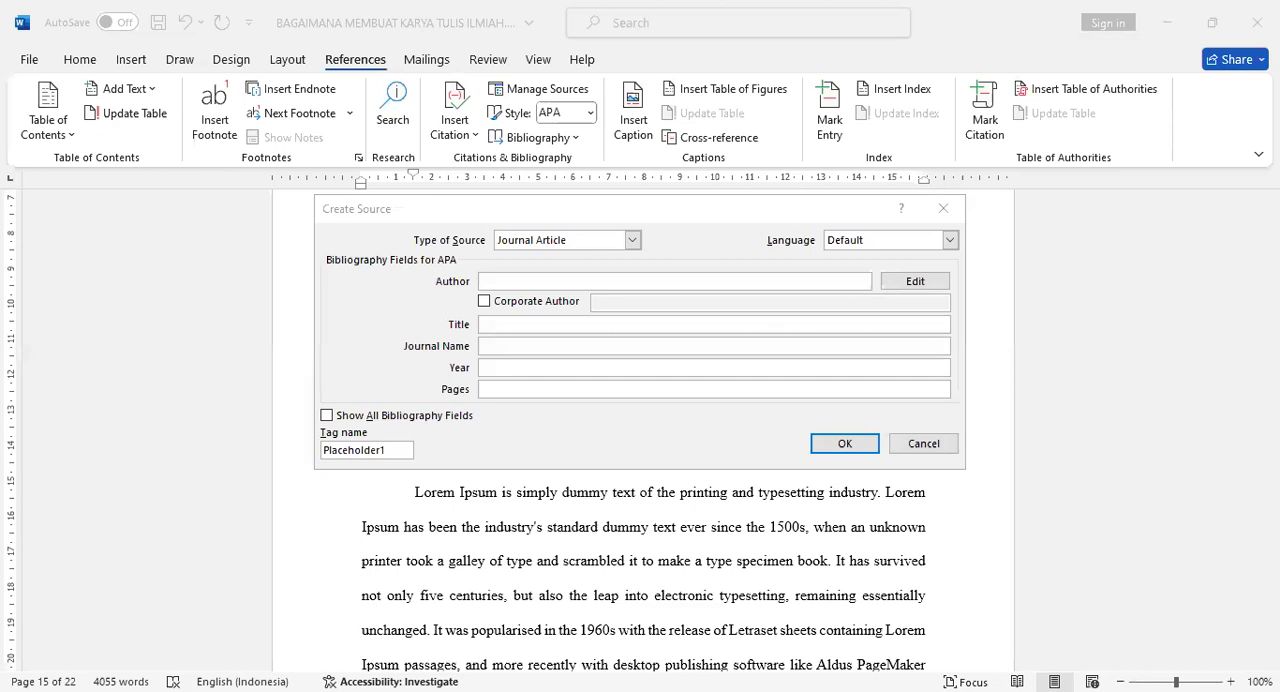
left_click(574, 281)
type("Jane Doe")
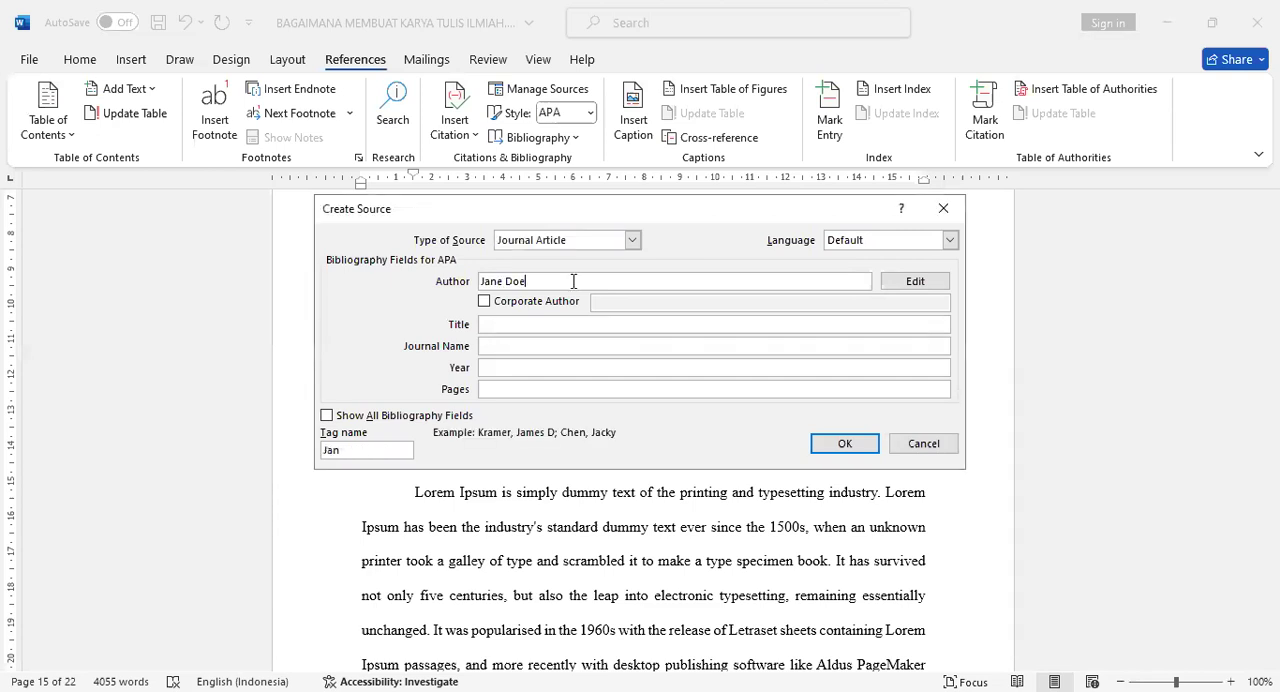
- Paste "The Impact of Machine Learning on Modern Business" as the journal article's title
left_click(505, 322)
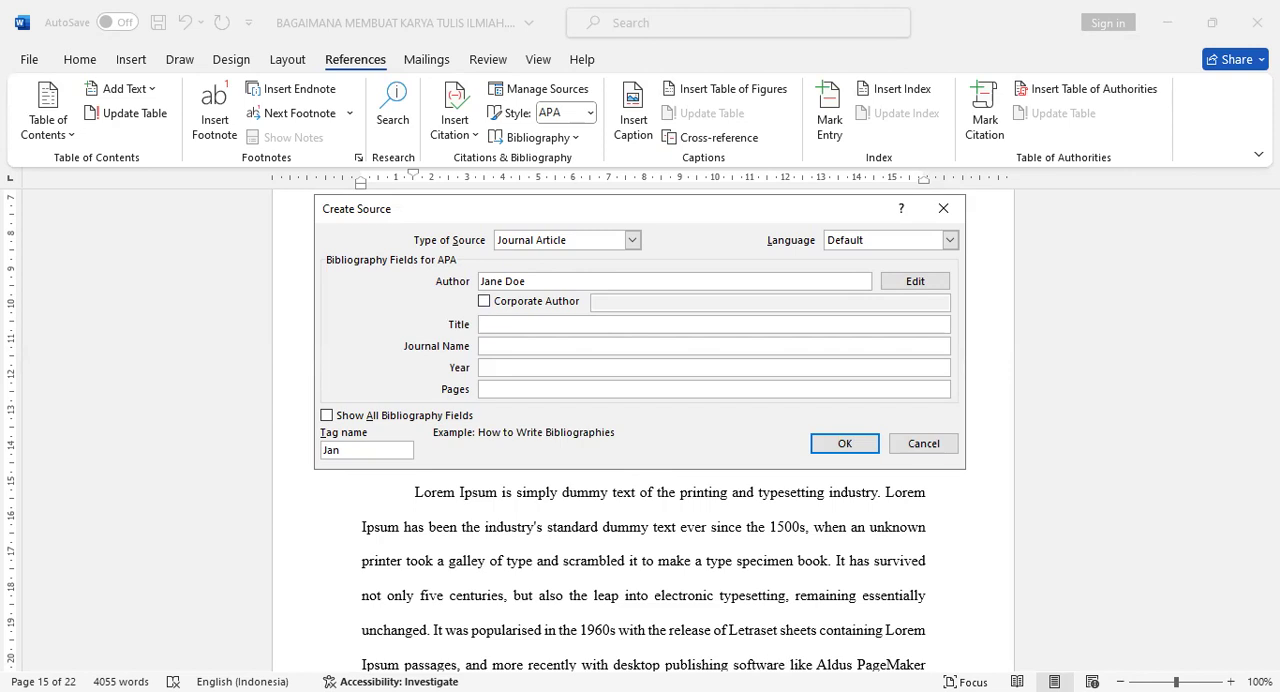
key("alt+Tab")
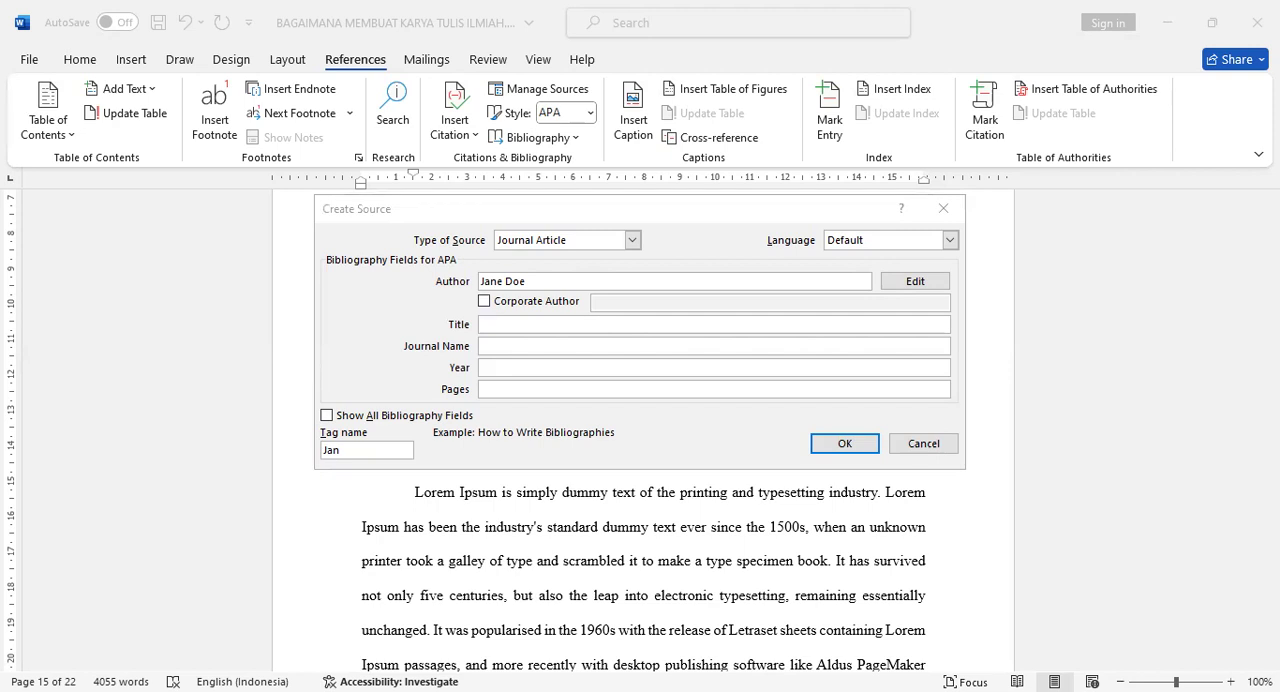
key("alt+Tab")
type("The Impact of Machine Learning on Modern Business")
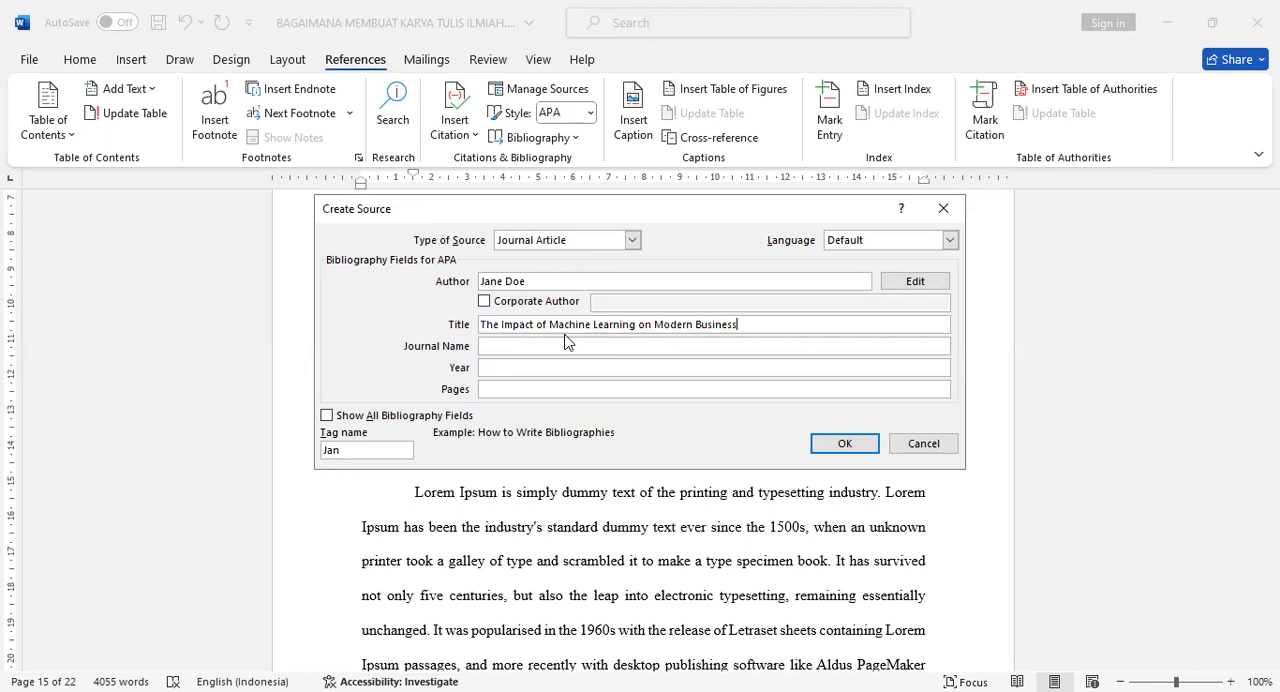
- Set the article's journal name to "Journal of Business Innovation 15, no. 3"
left_click(553, 345)
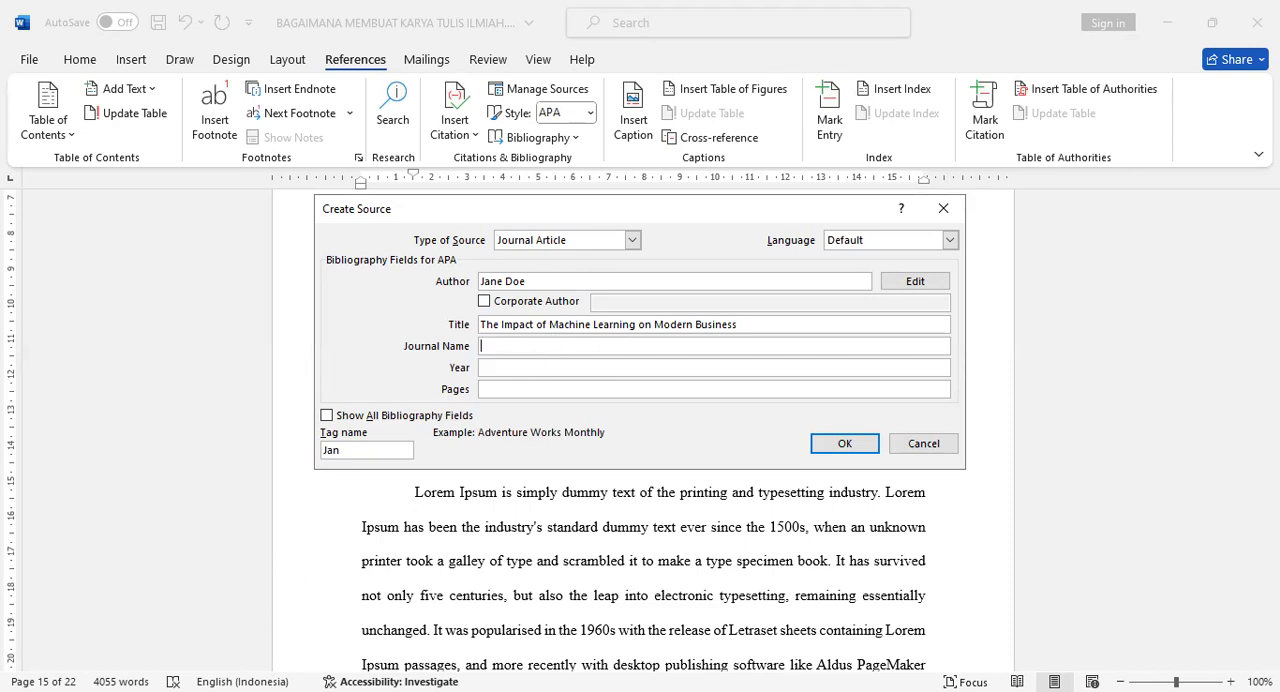
key("alt+Tab")
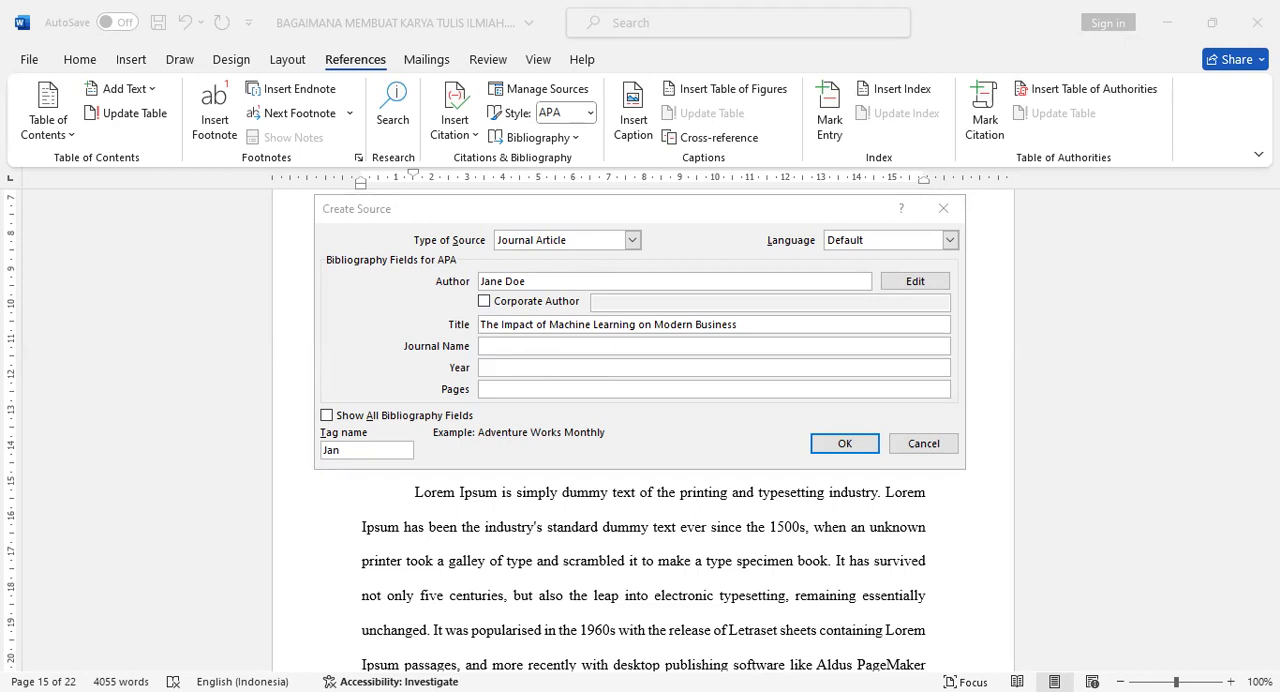
left_click(585, 352)
type("Journal of Business Innovation 15, no. 3")
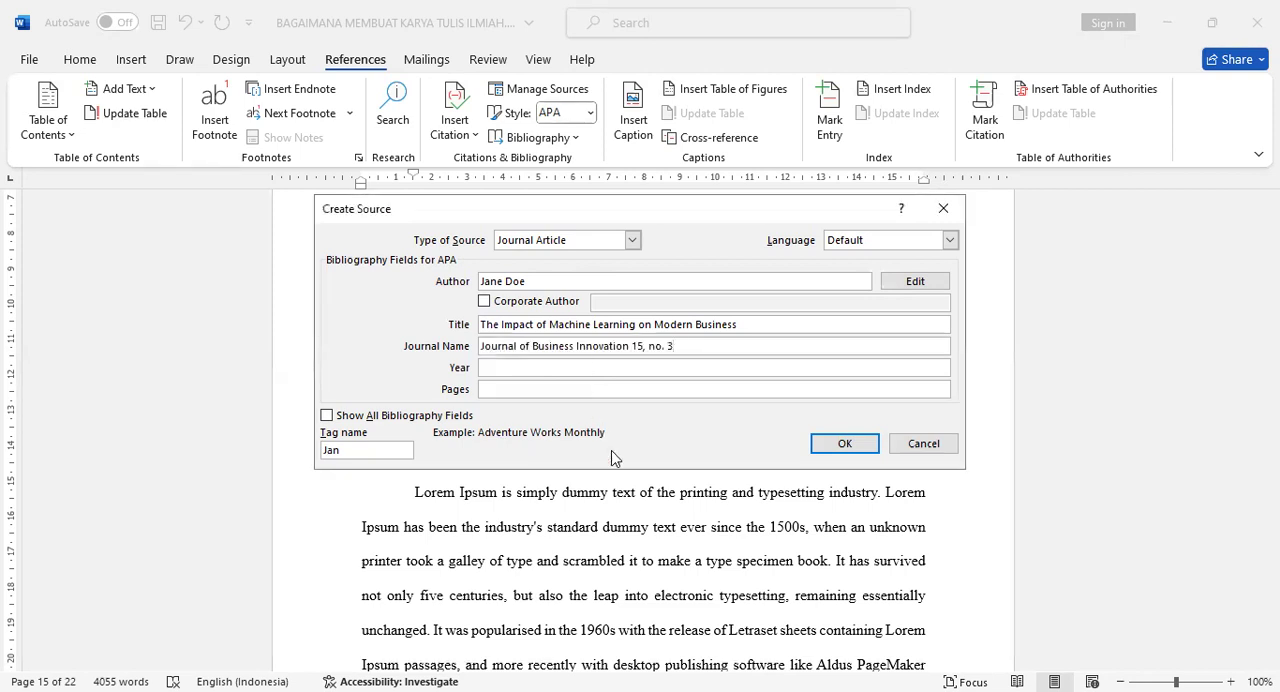
- Set the journal article's year to 2021 and its pages to 45-50, and insert the citation at the paragraph's end
left_click(538, 371)
type("2021")
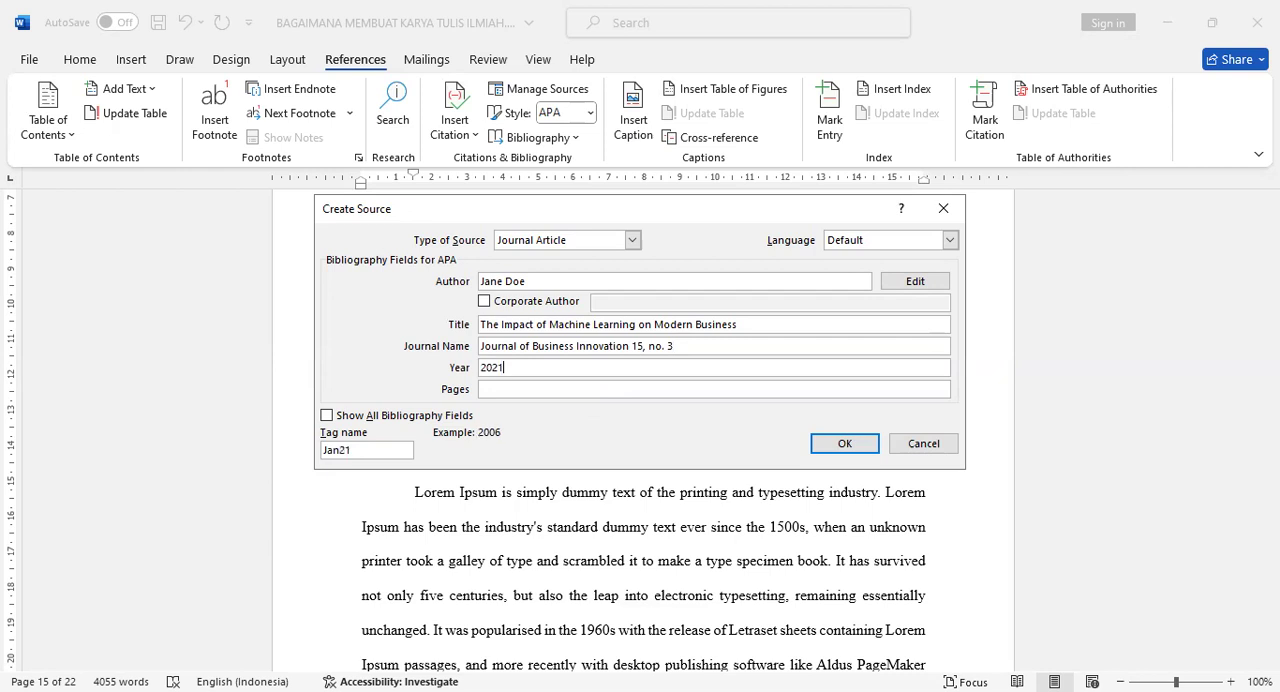
key("alt+Tab")
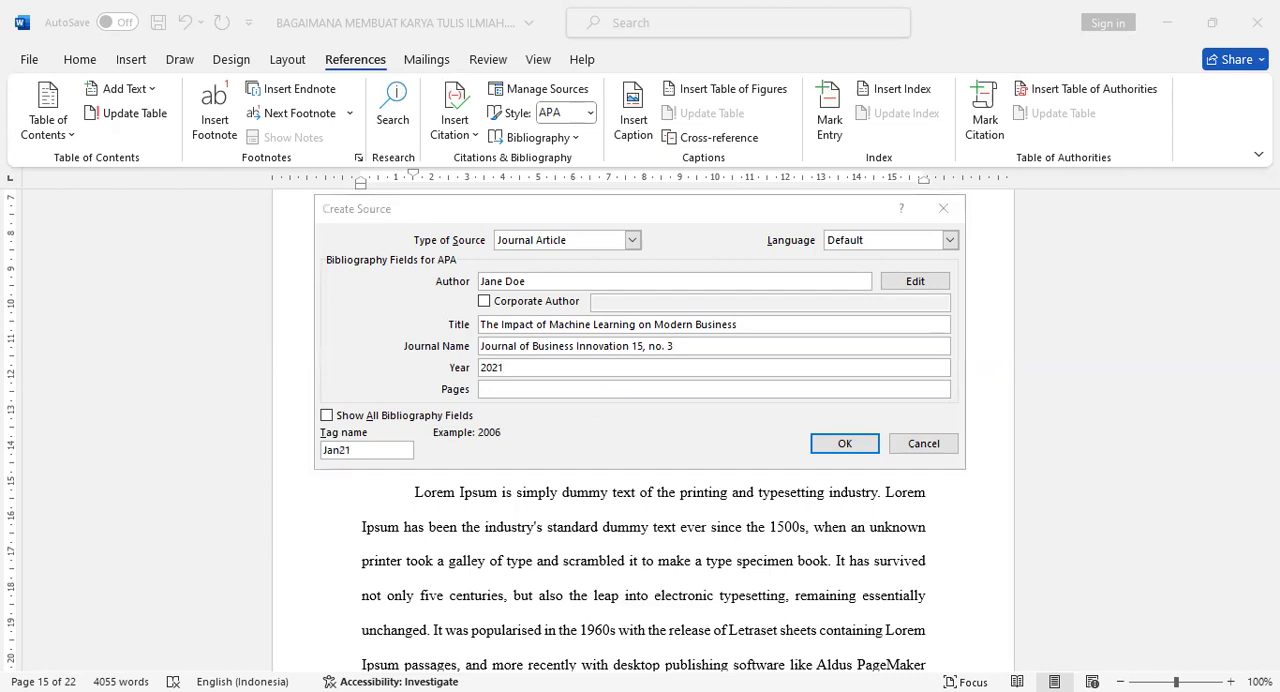
left_click(573, 375)
left_click(548, 325)
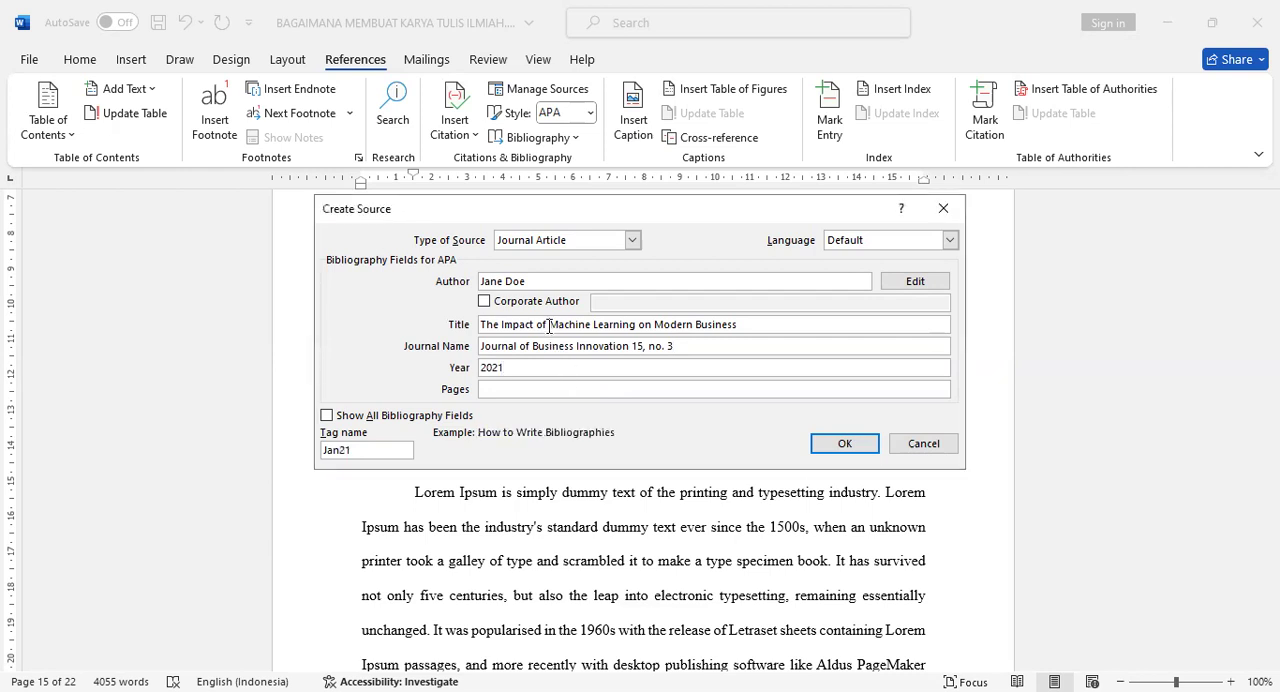
left_click(553, 347)
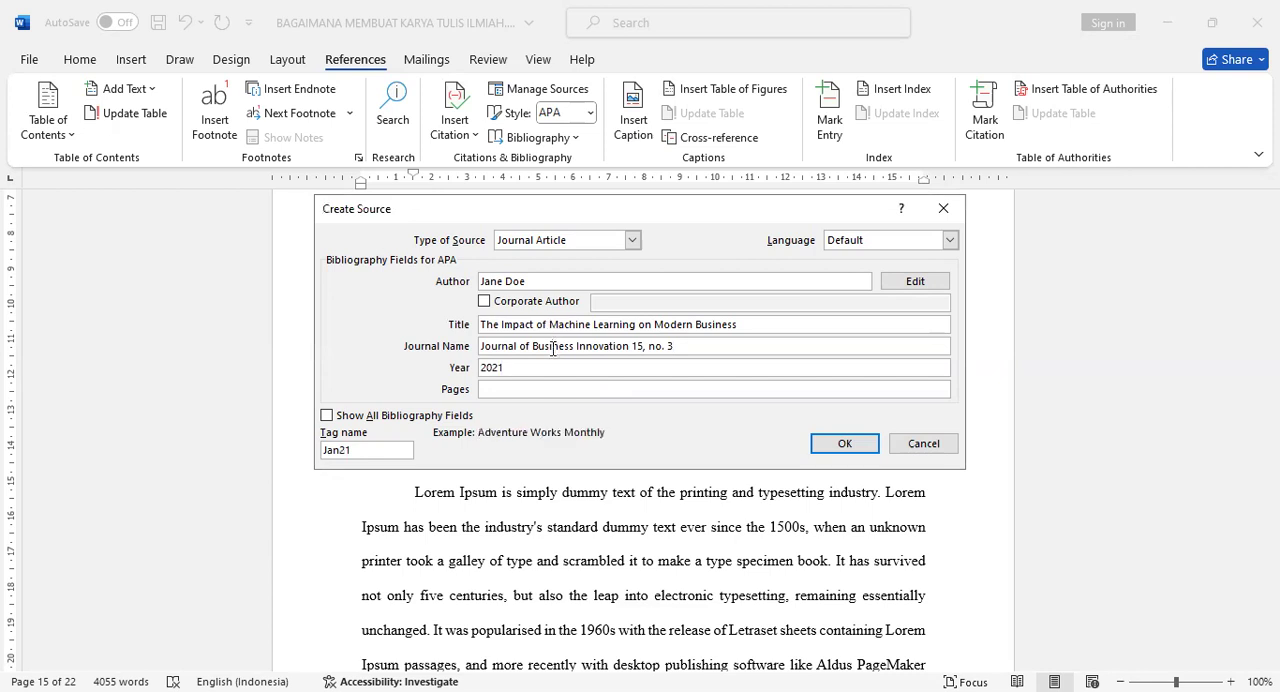
left_click(540, 389)
type("45-50")
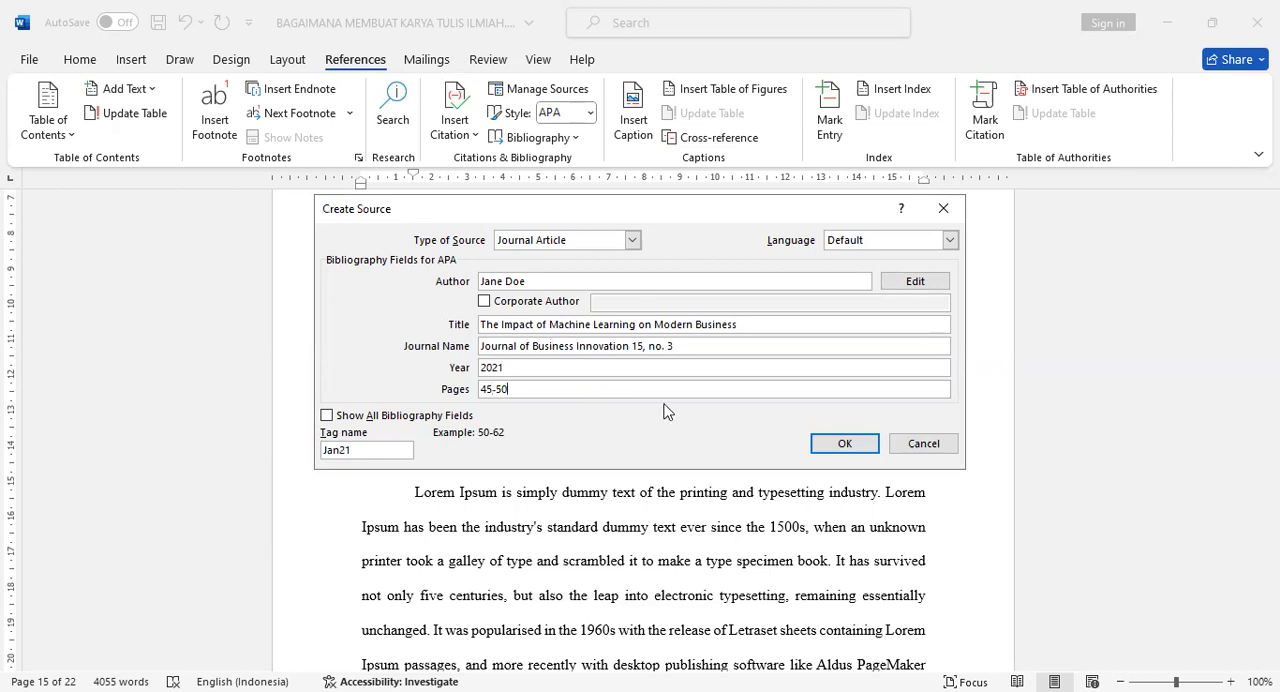
left_click(838, 444)
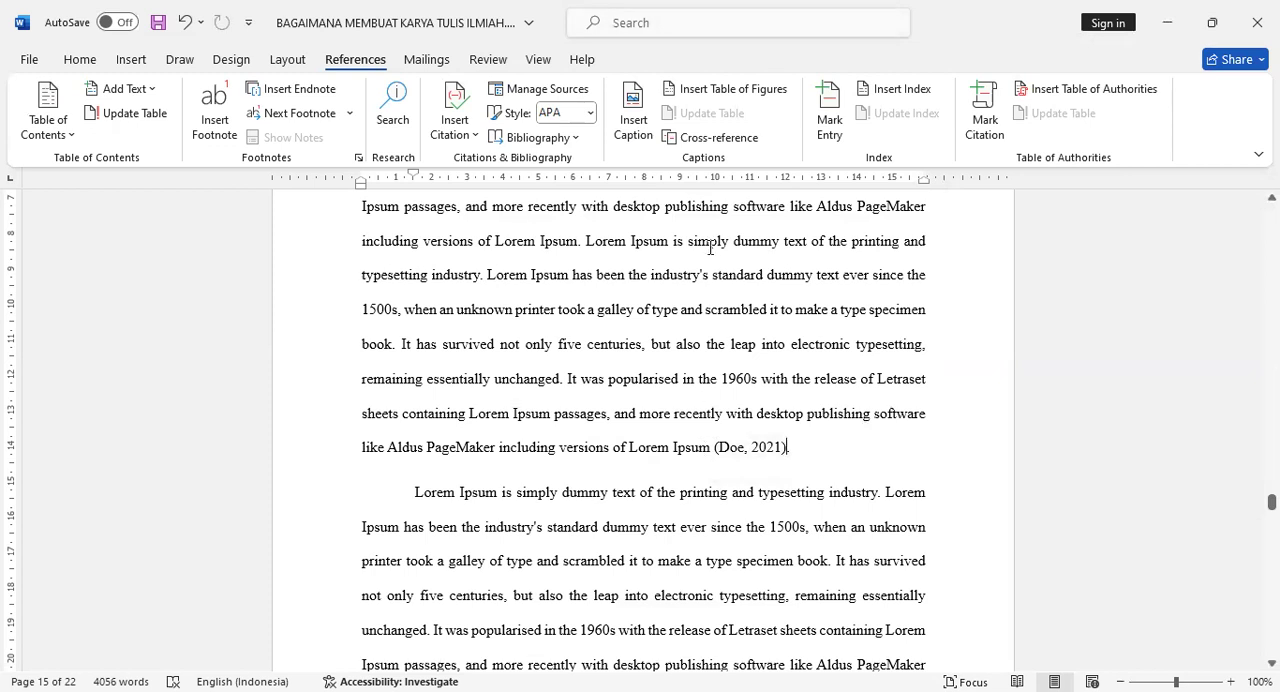
- Insert a Next Page section break after the last paragraph at the end of the document
scroll(710, 247, "down", 10)
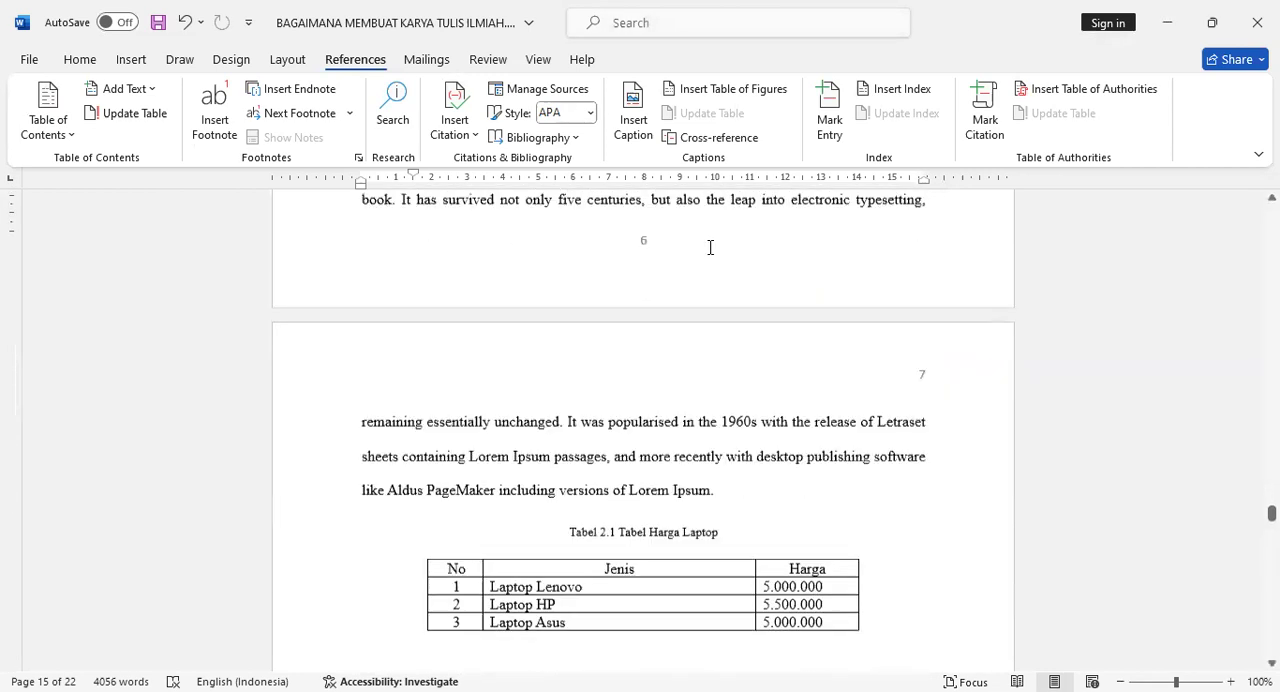
scroll(710, 247, "down", 15)
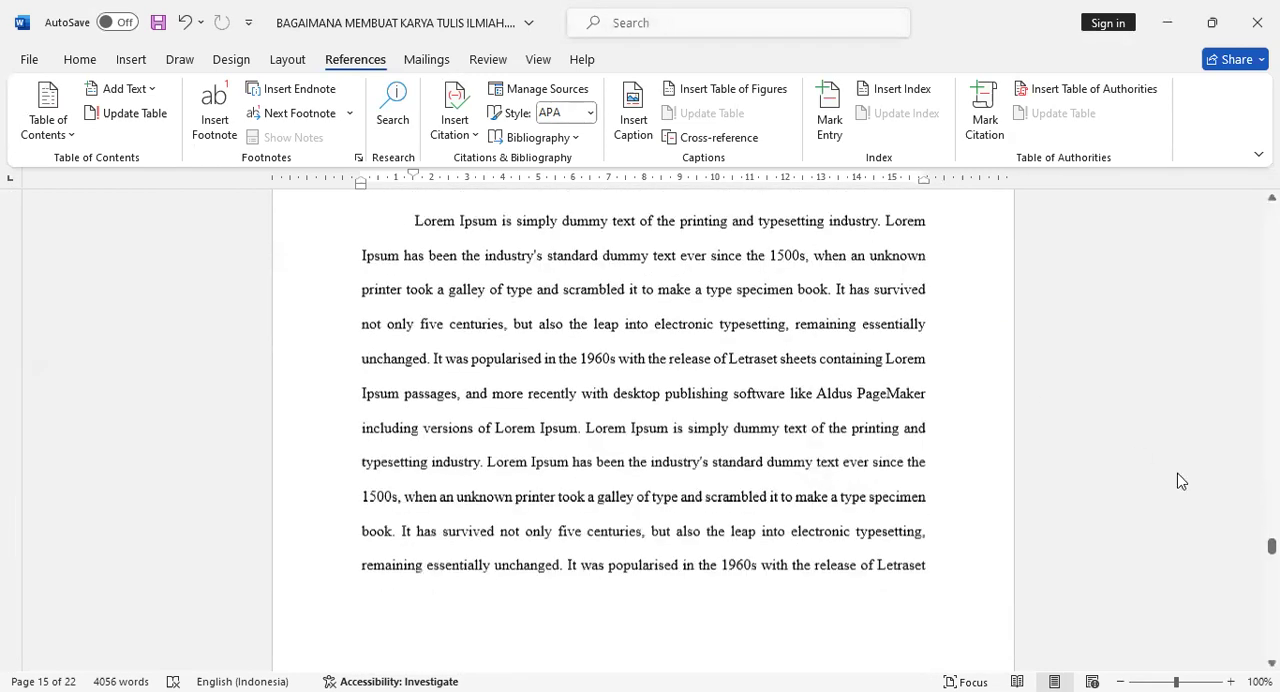
left_click_drag(1271, 545, 1271, 645)
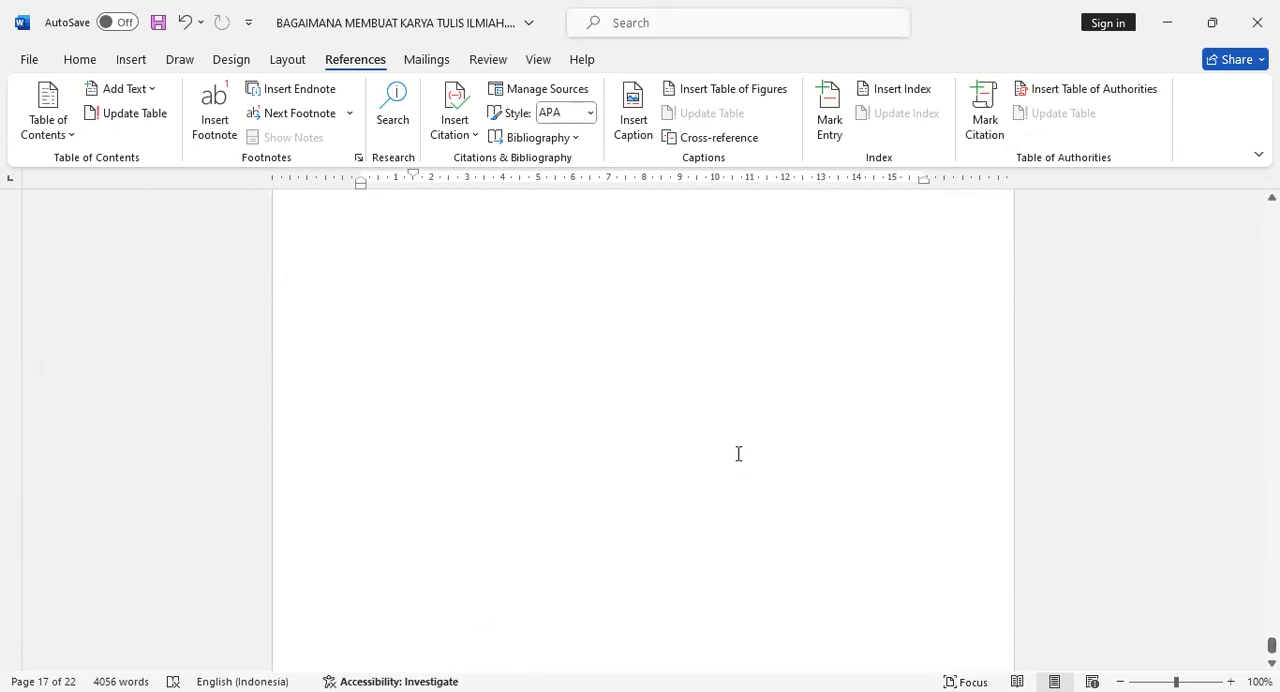
left_click(650, 408)
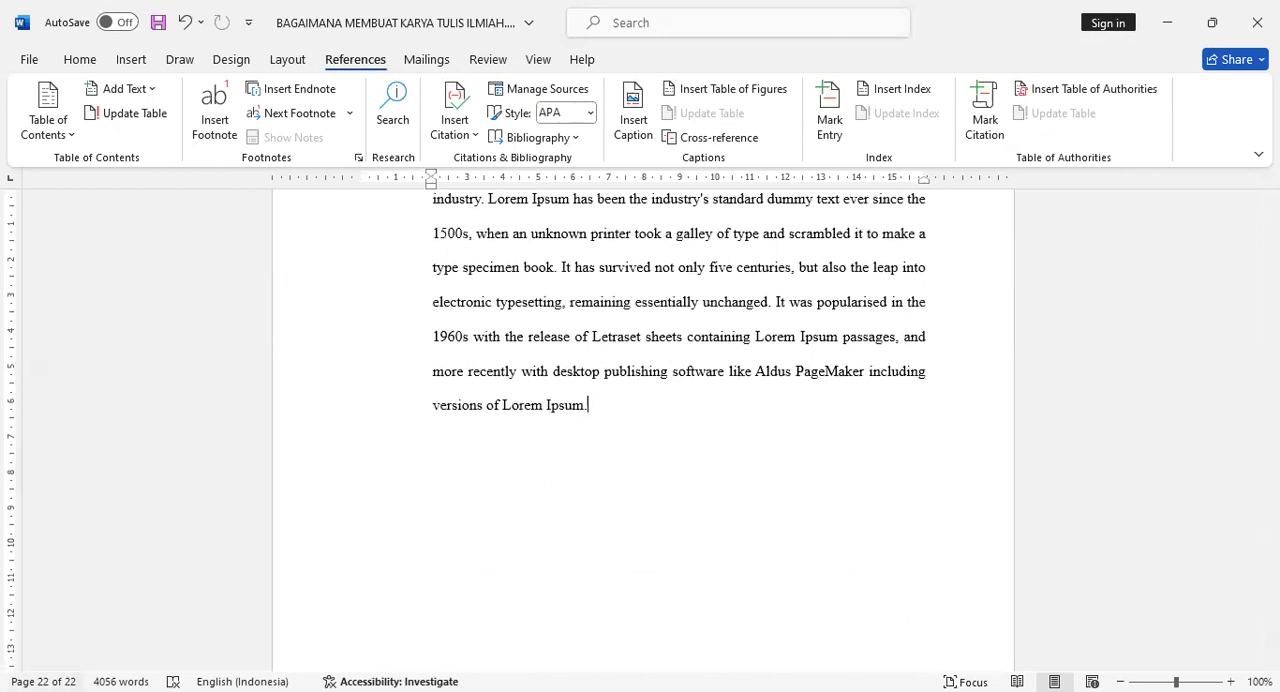
scroll(580, 453, "down", 6)
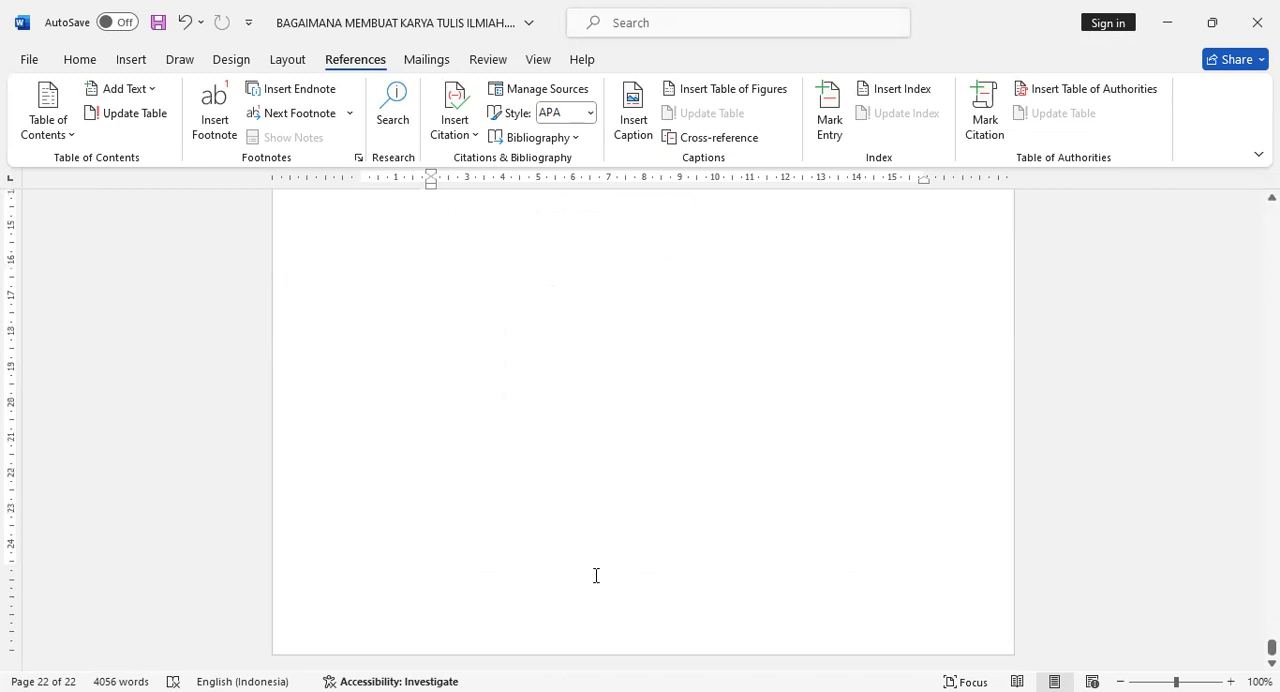
scroll(698, 566, "up", 6)
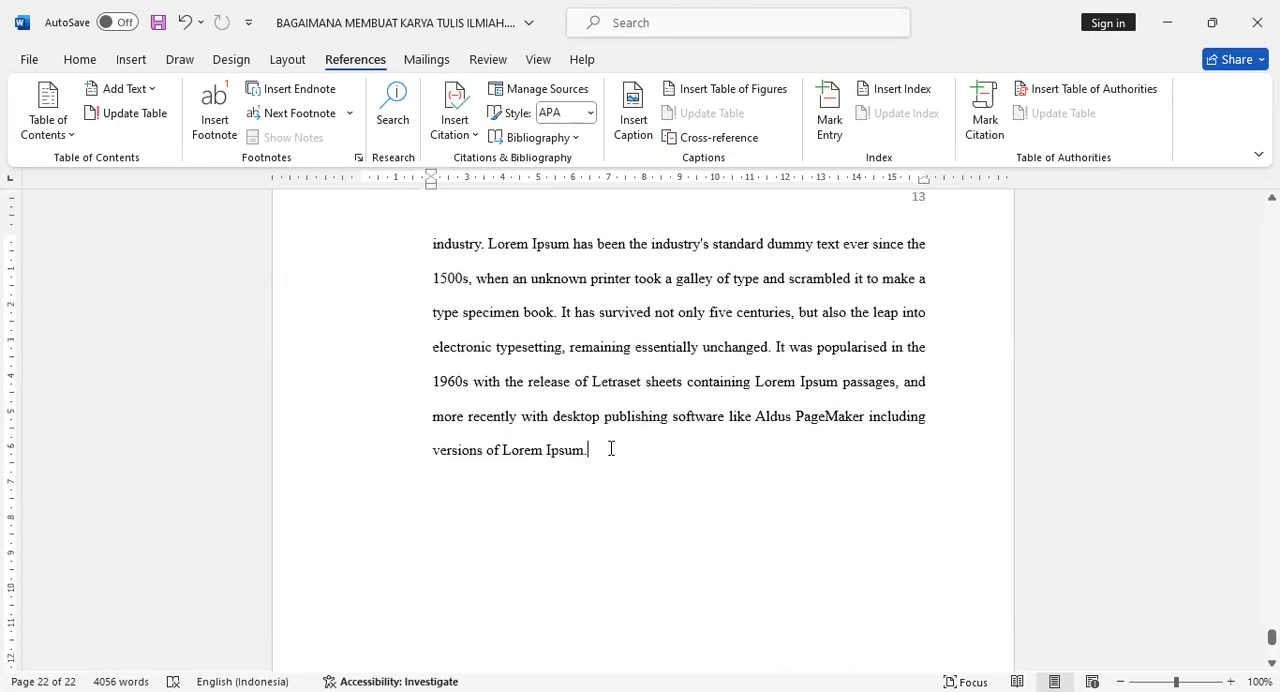
left_click(300, 60)
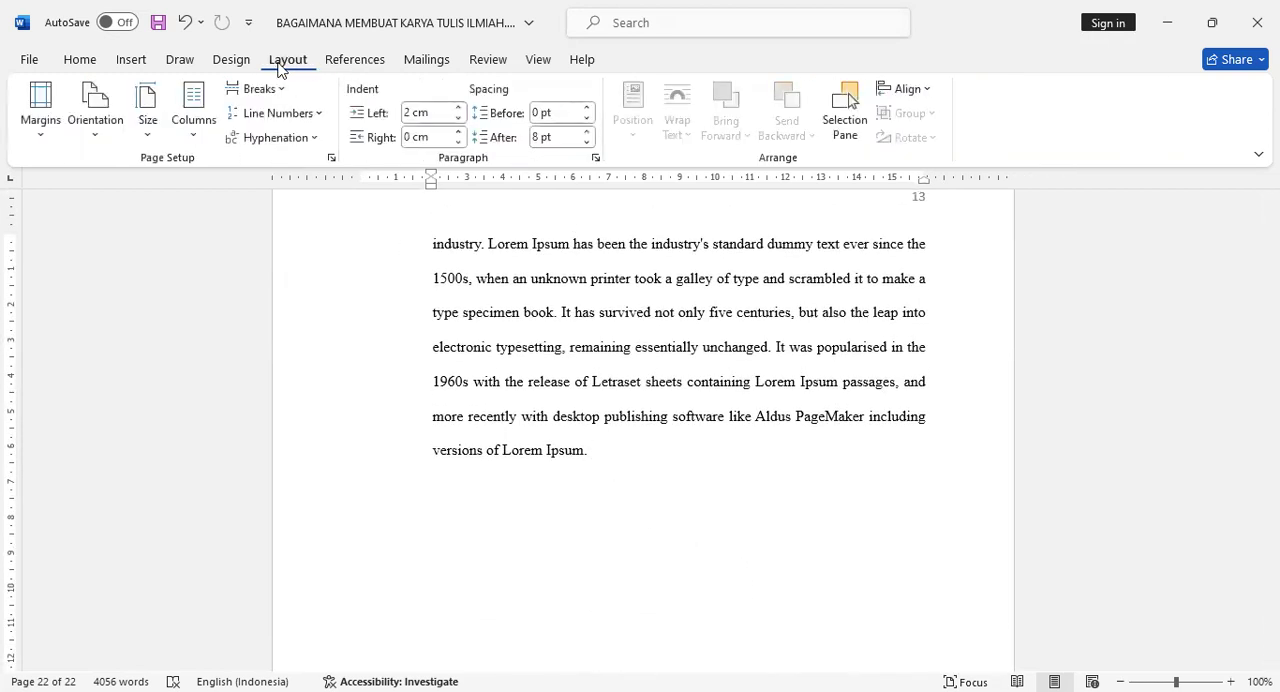
left_click(257, 90)
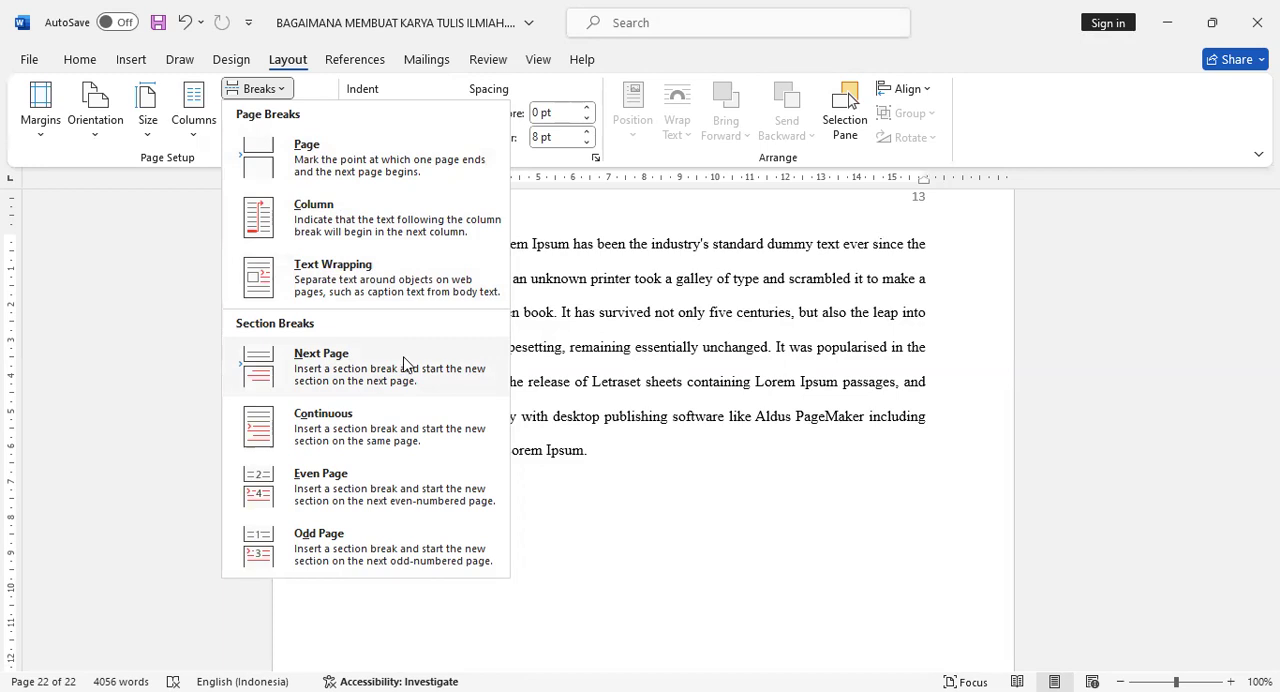
left_click(347, 372)
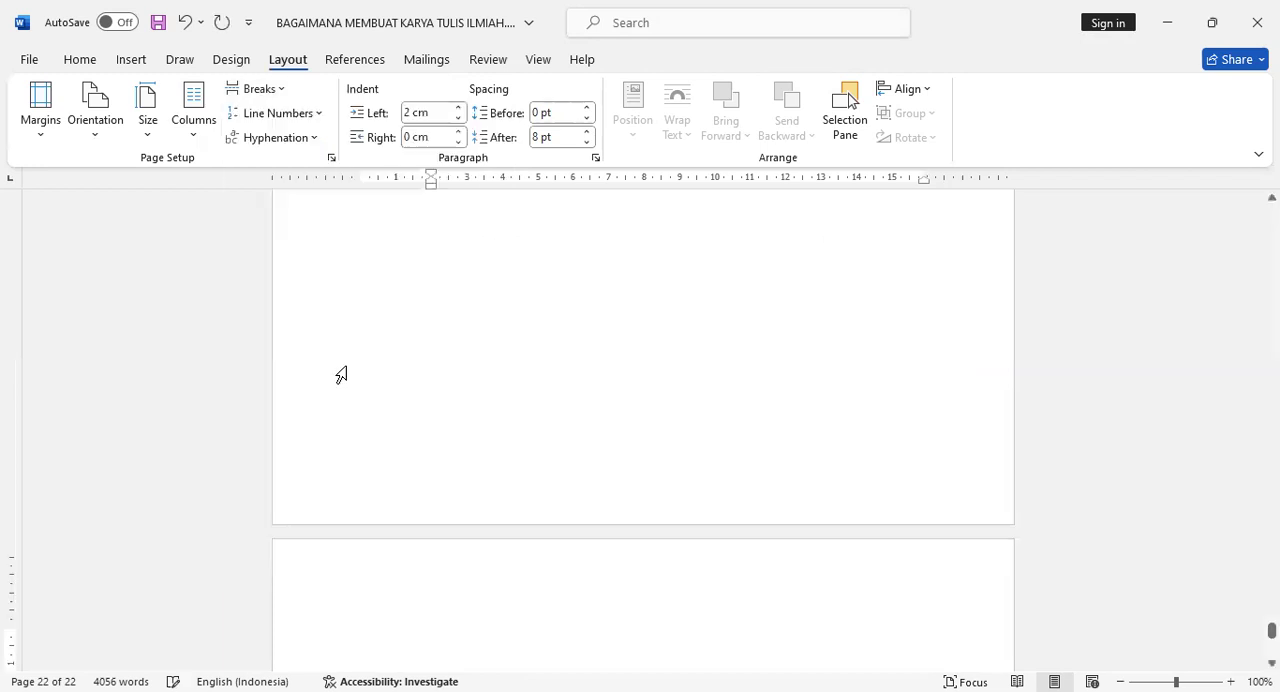
- Write DAFTAR PUSTAKA as the first line of the new last page and start a new line below it
scroll(690, 462, "down", 3)
type("DAFTAR PUSTAKA")
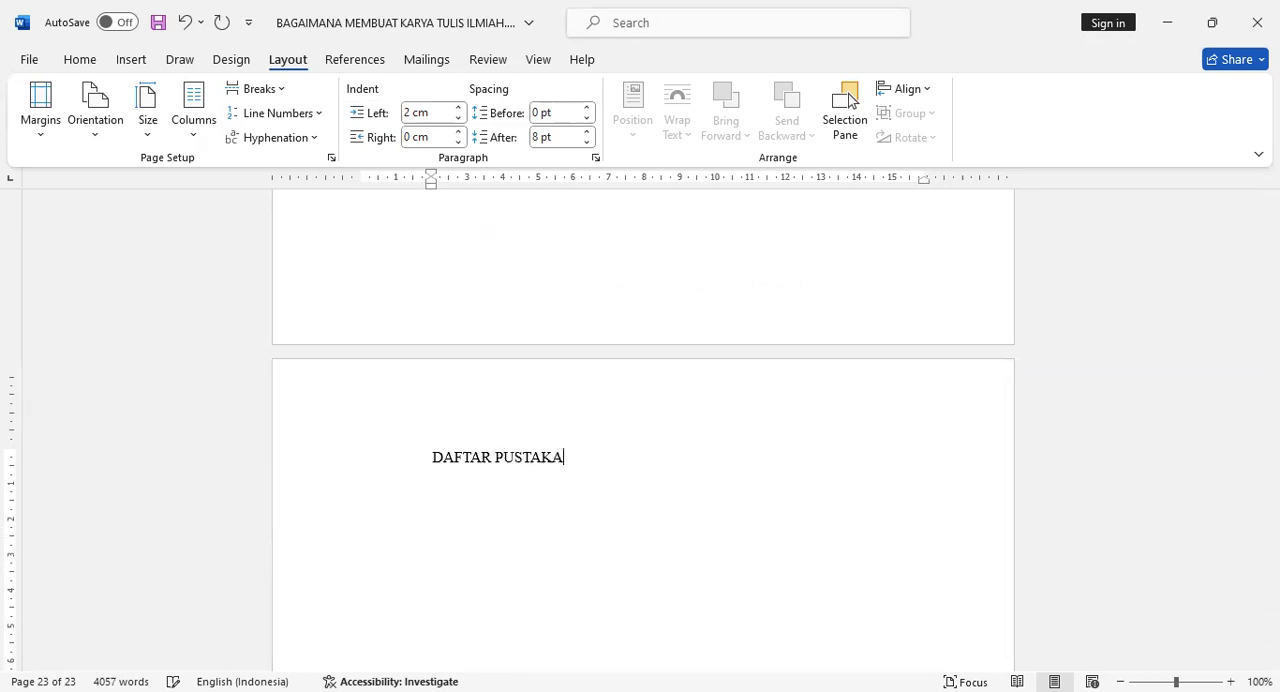
key("Return")
- Insert the built-in Bibliography layout below the DAFTAR PUSTAKA line
left_click(357, 63)
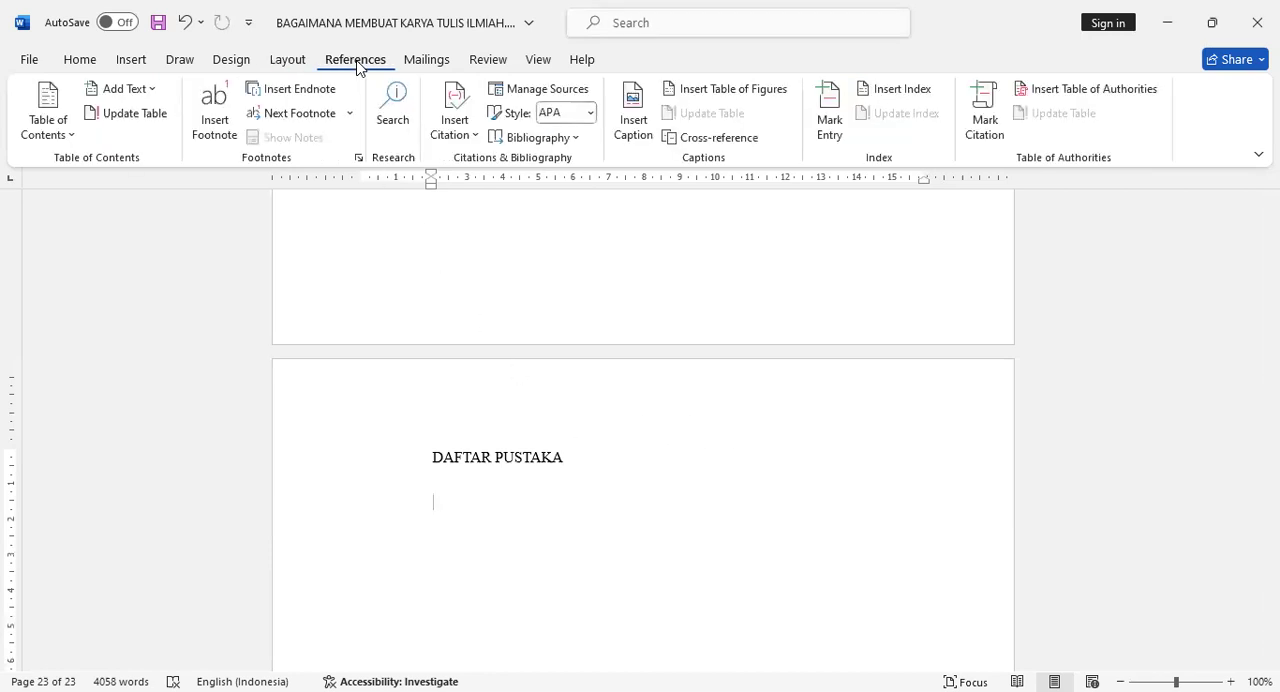
left_click(578, 143)
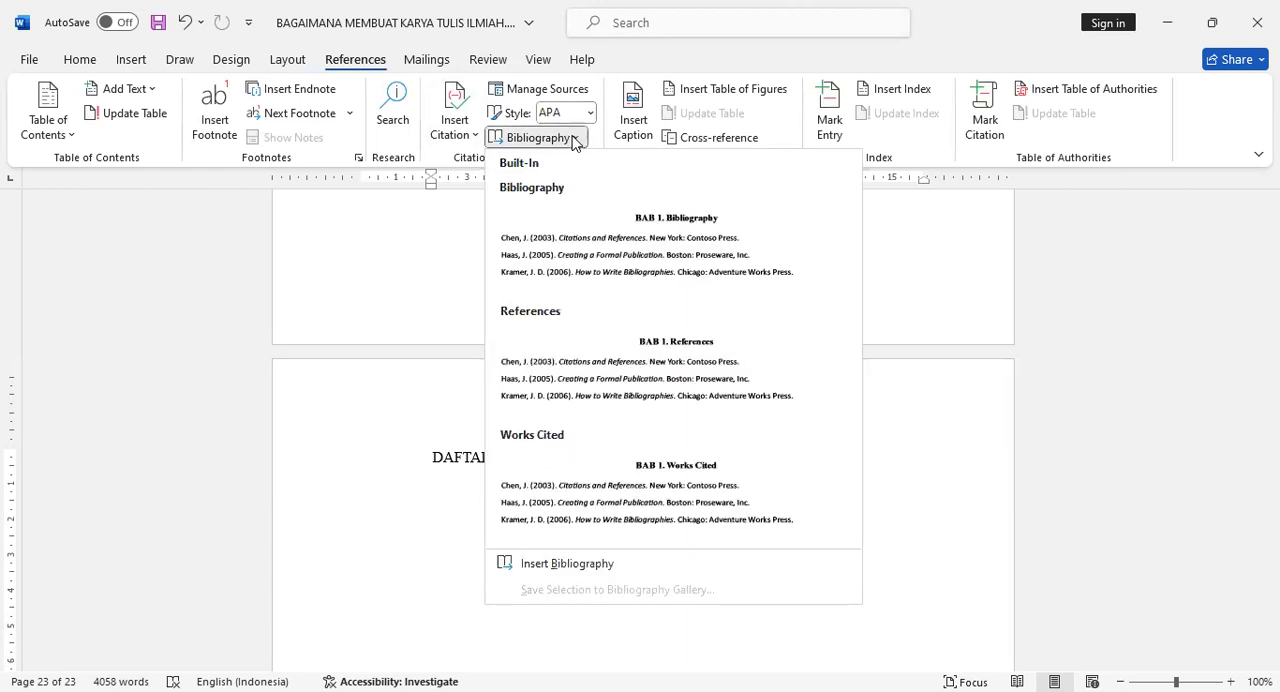
left_click(604, 251)
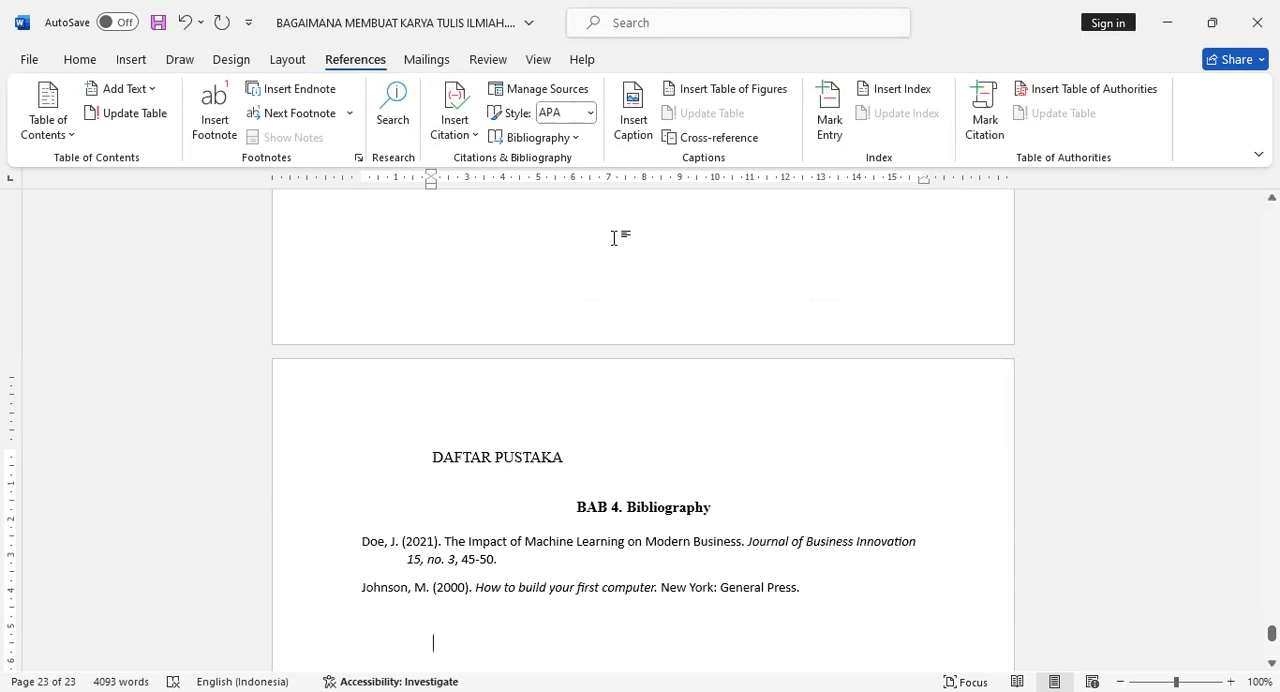
- Delete the separate DAFTAR PUSTAKA line above the inserted bibliography block
left_click(662, 508)
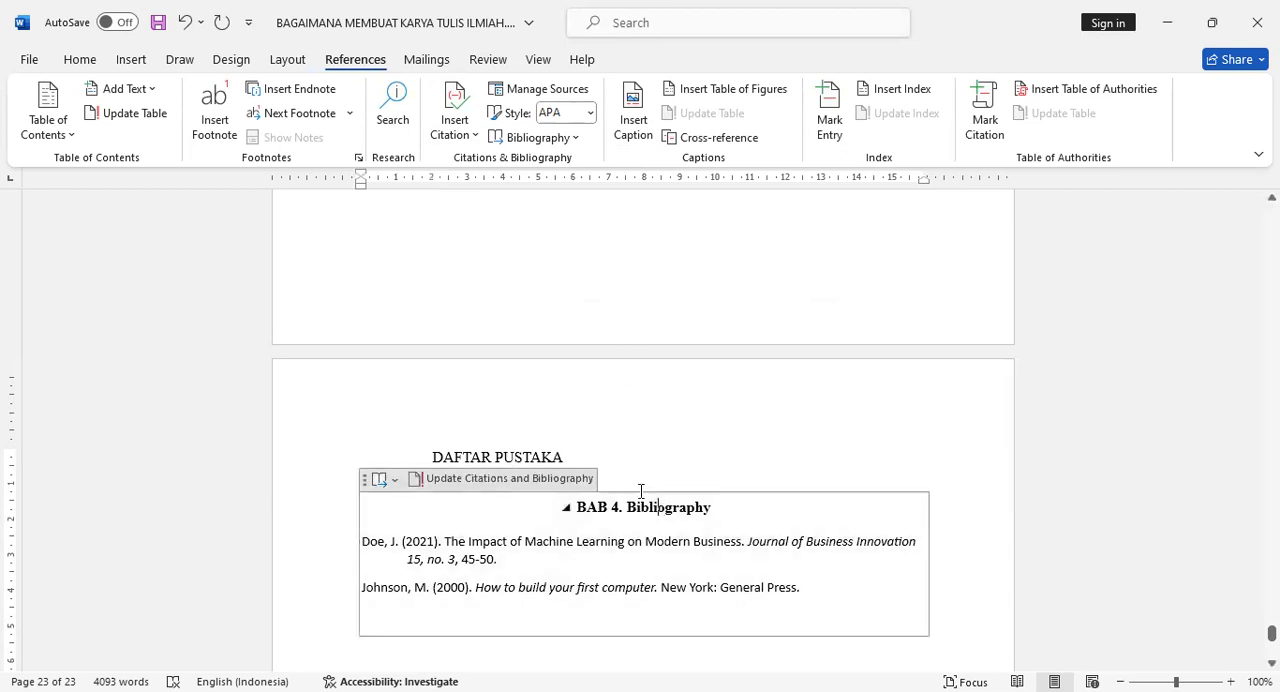
left_click(565, 457)
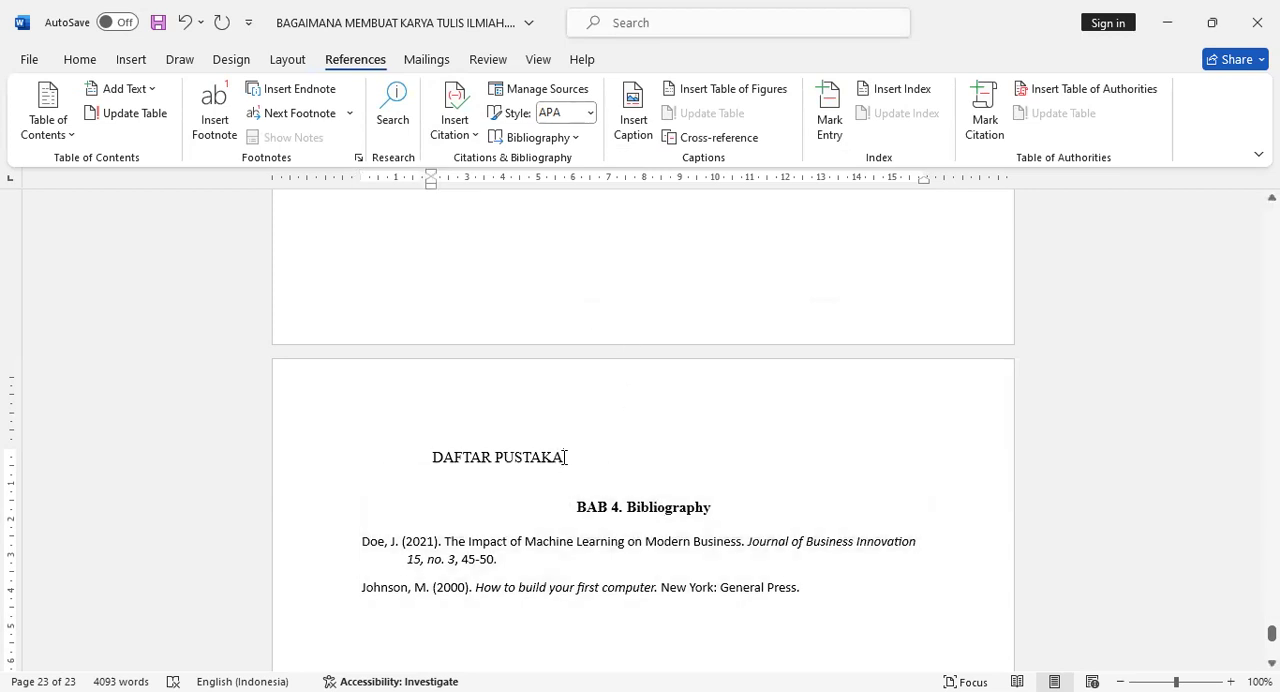
triple_click(430, 456)
key("Delete")
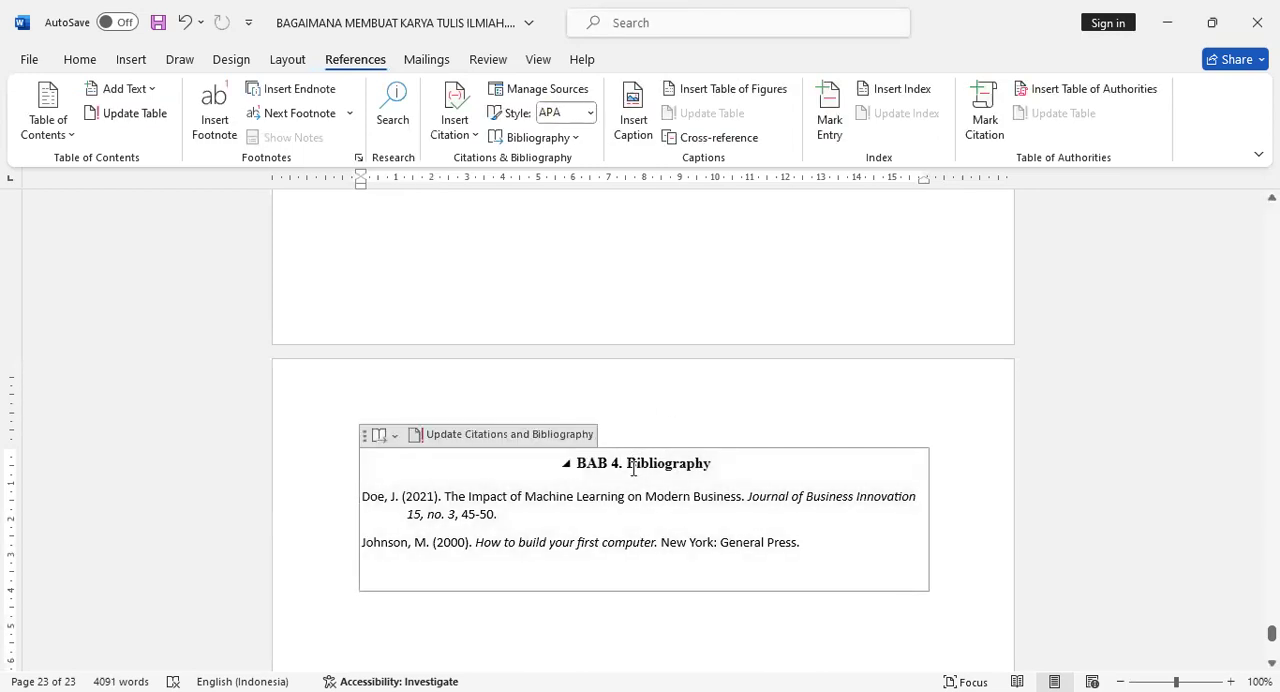
key("ctrl+z")
key("ctrl+y")
- Replace the word Bibliography in the bibliography block's heading with DAFTAR PUSTAKA
type("D")
type("AFTAR PU")
type("STAKA")
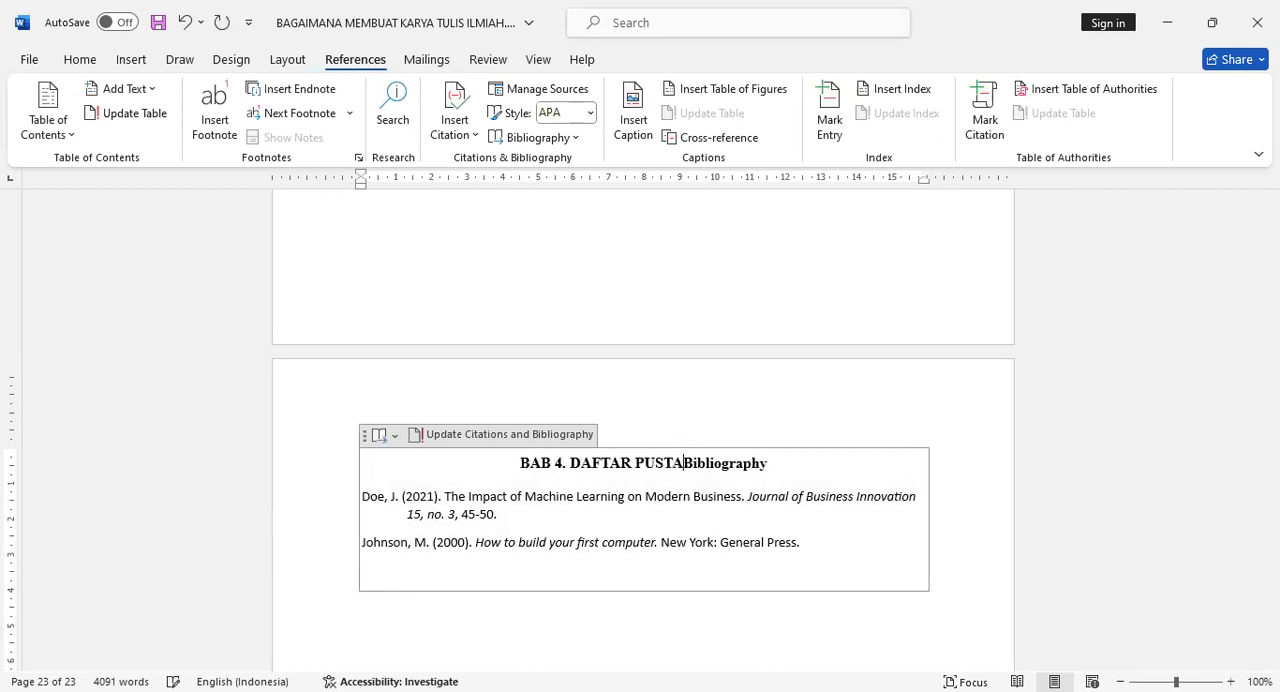
key("Delete")
key("Delete")
key("Delete")
key("Delete")
key("Delete")
key("Delete")
key("Delete")
key("Delete")
key("Delete")
key("Delete")
key("Delete")
key("Delete")
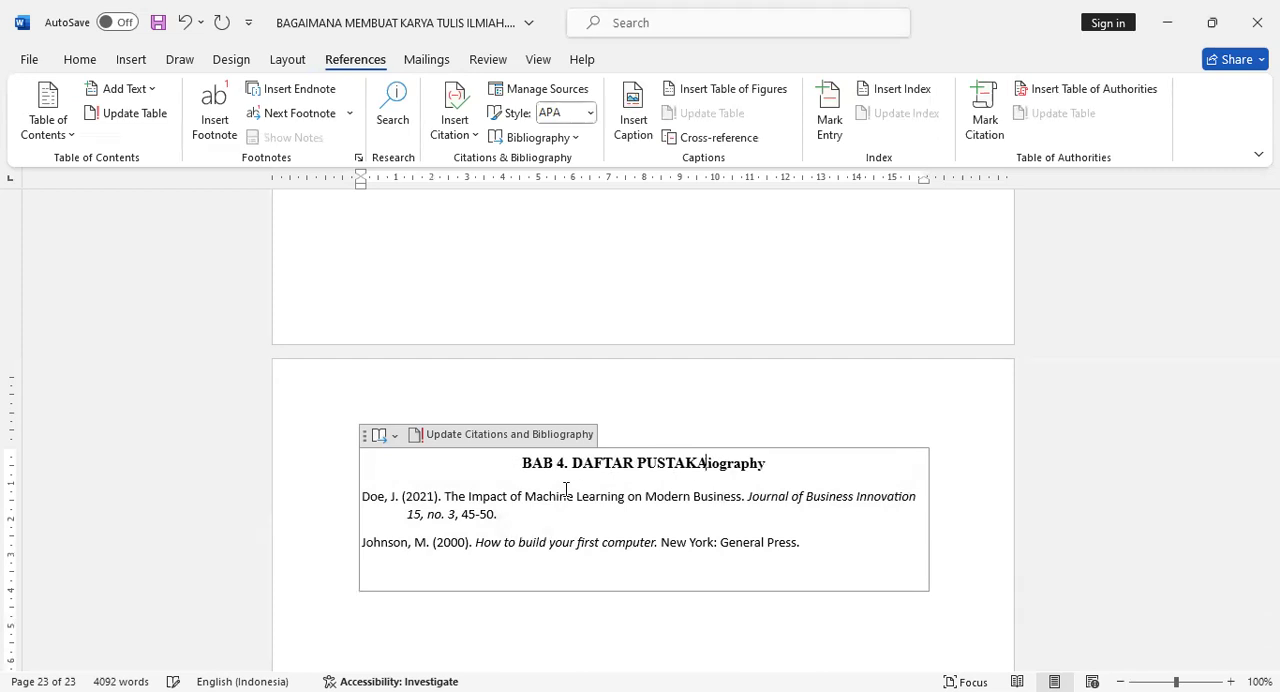
- Remove the BAB 4 chapter numbering from the DAFTAR PUSTAKA heading and centre the heading
key("Left")
key("Left")
key("Left")
key("Left")
key("Left")
key("Left")
key("Left")
key("Left")
key("Left")
key("Left")
key("Left")
key("Left")
key("Left")
key("Left")
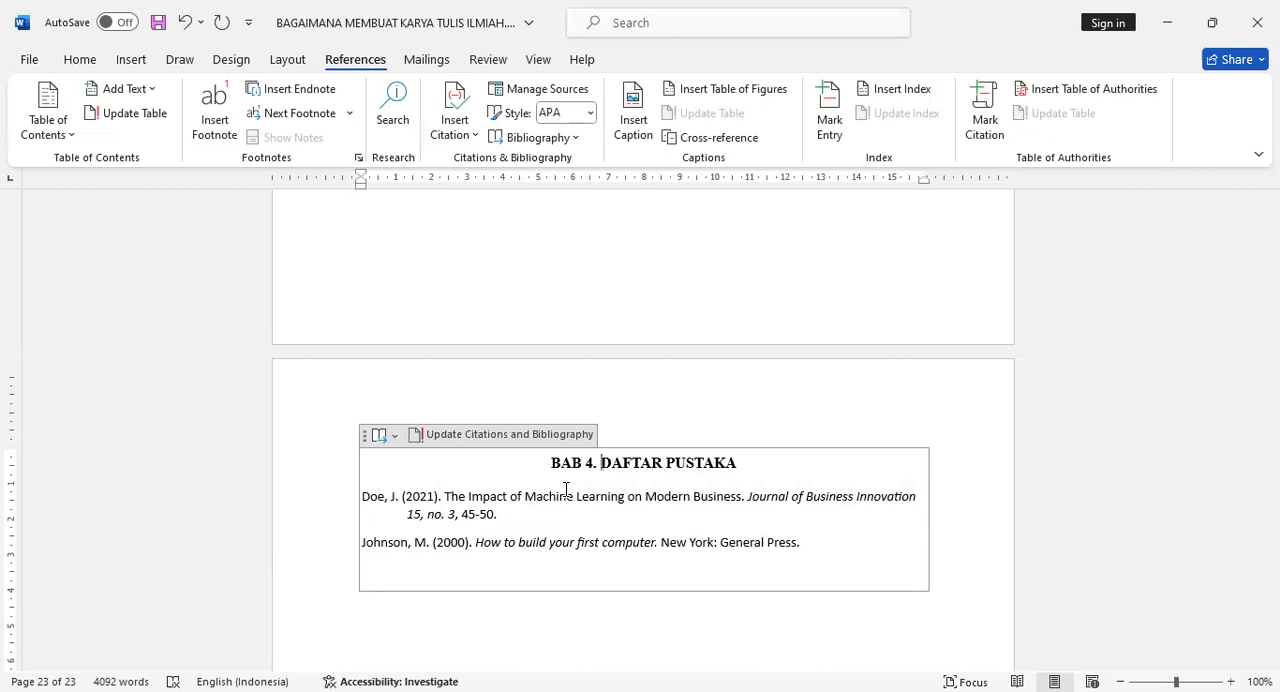
key("BackSpace")
key("BackSpace")
key("BackSpace")
key("BackSpace")
key("BackSpace")
key("BackSpace")
key("BackSpace")
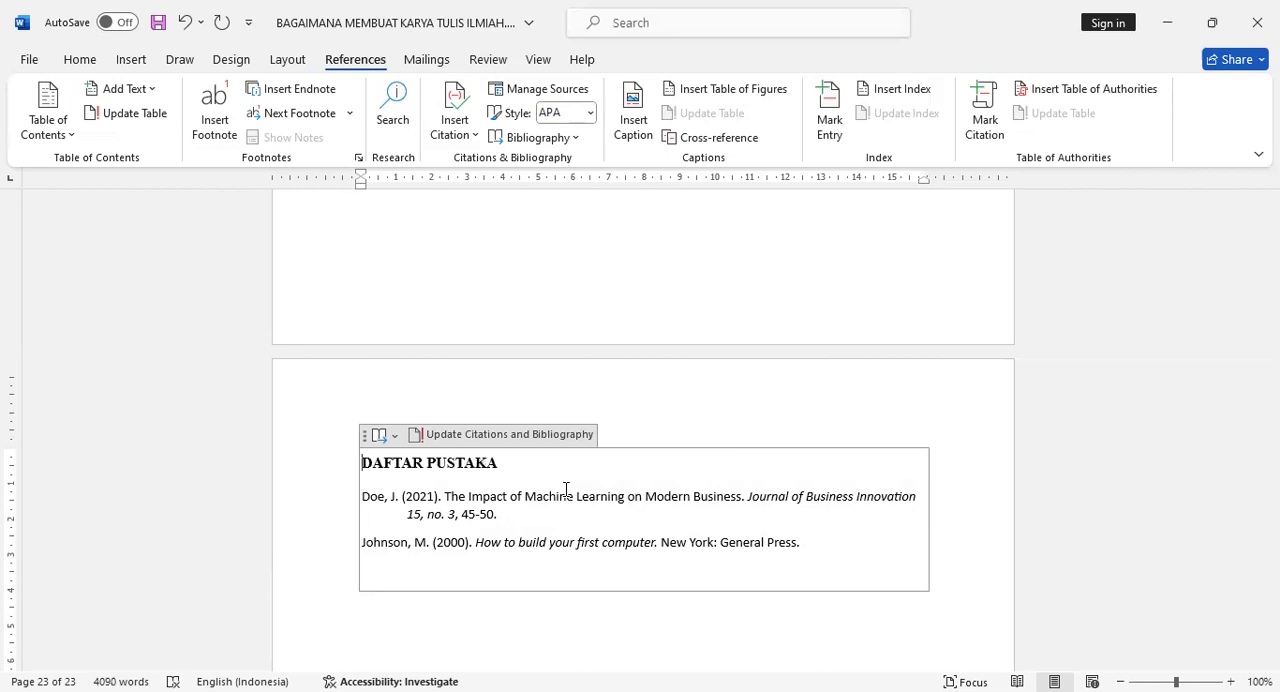
key("ctrl+e")
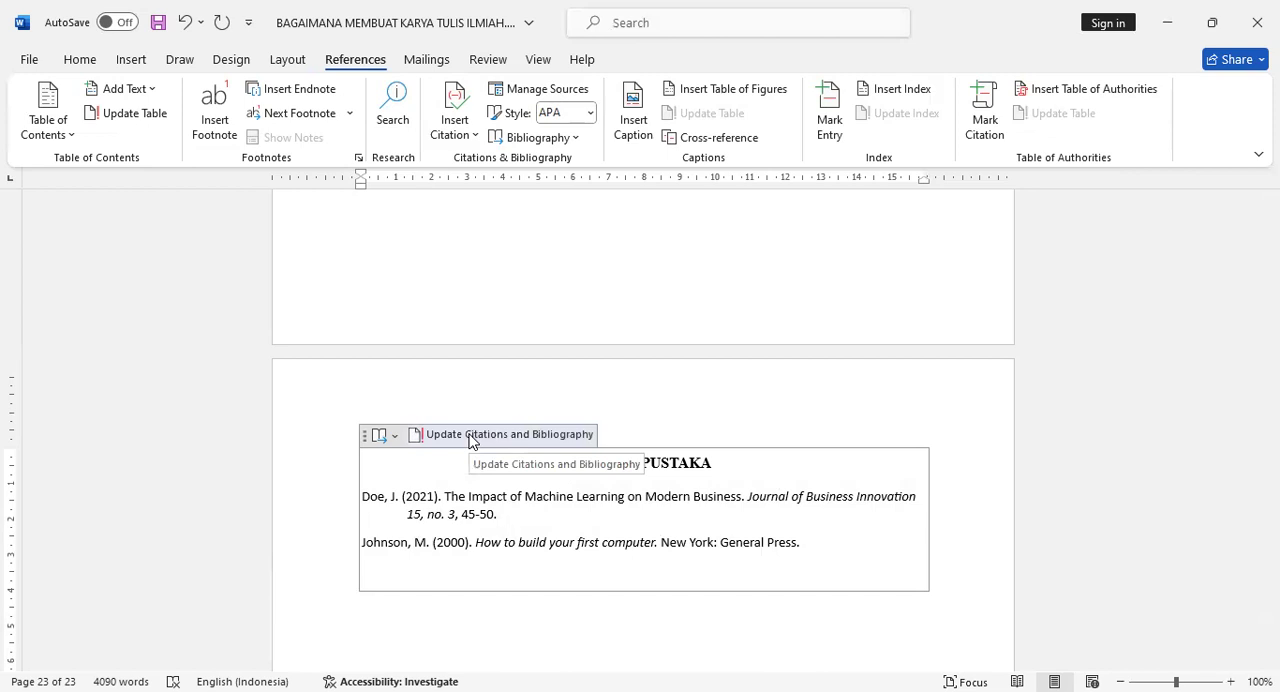
left_click(457, 497)
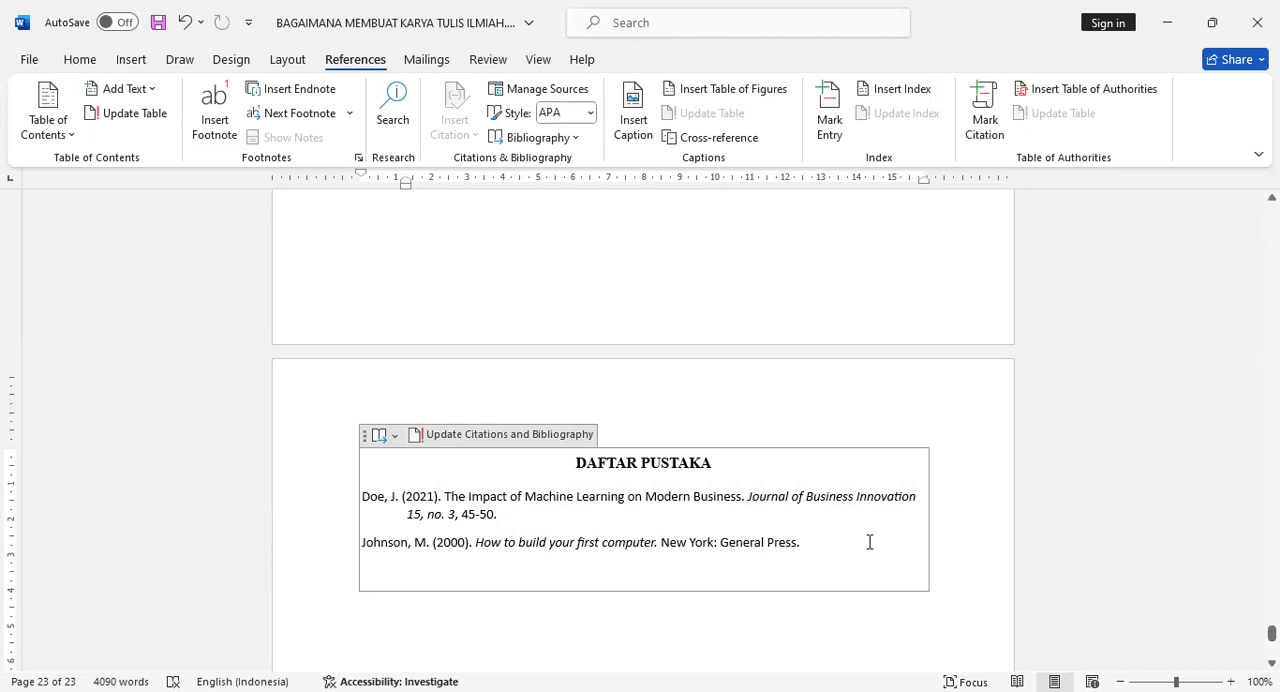
left_click(744, 613)
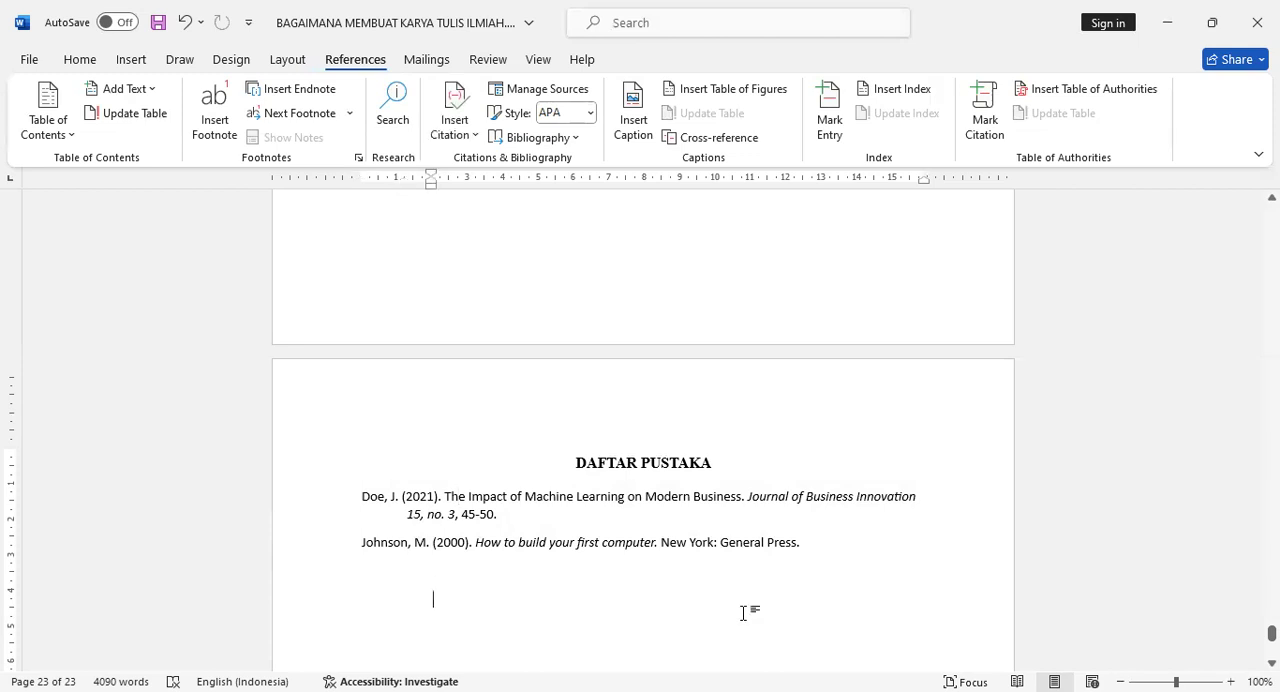
- Update the entire DAFTAR ISI table of contents so that it includes the DAFTAR PUSTAKA heading
left_click_drag(1271, 633, 1271, 275)
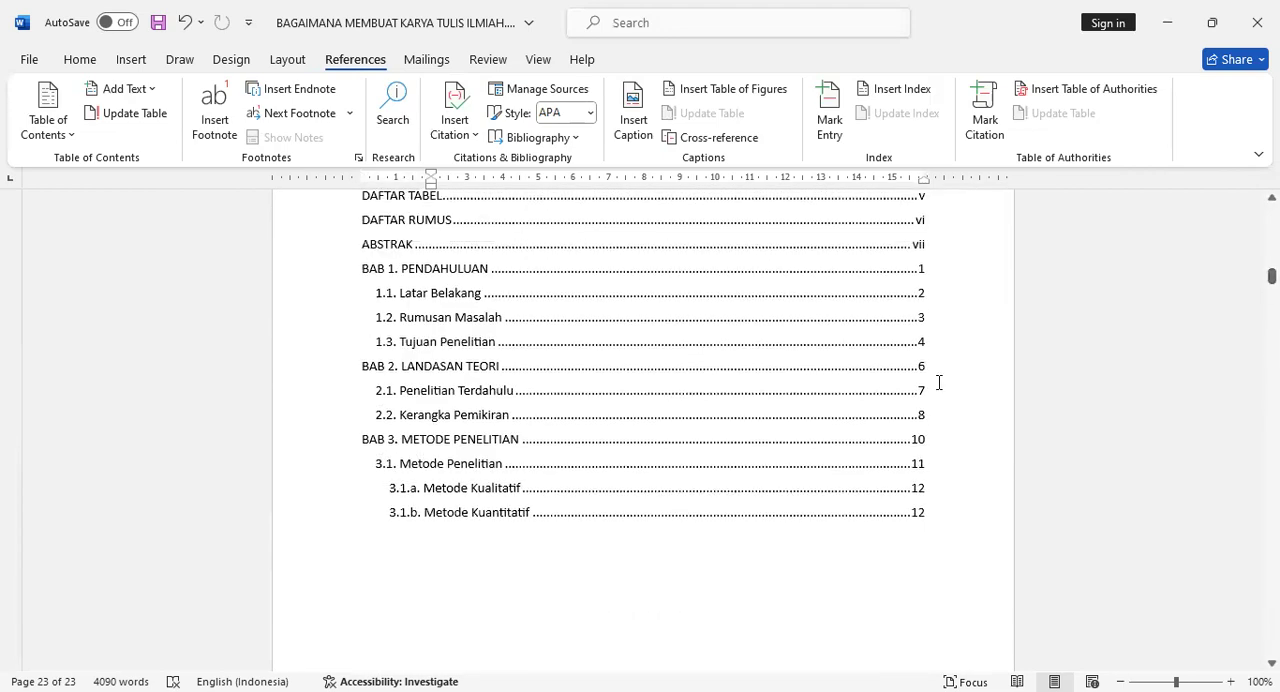
scroll(939, 382, "up", 4)
right_click(583, 338)
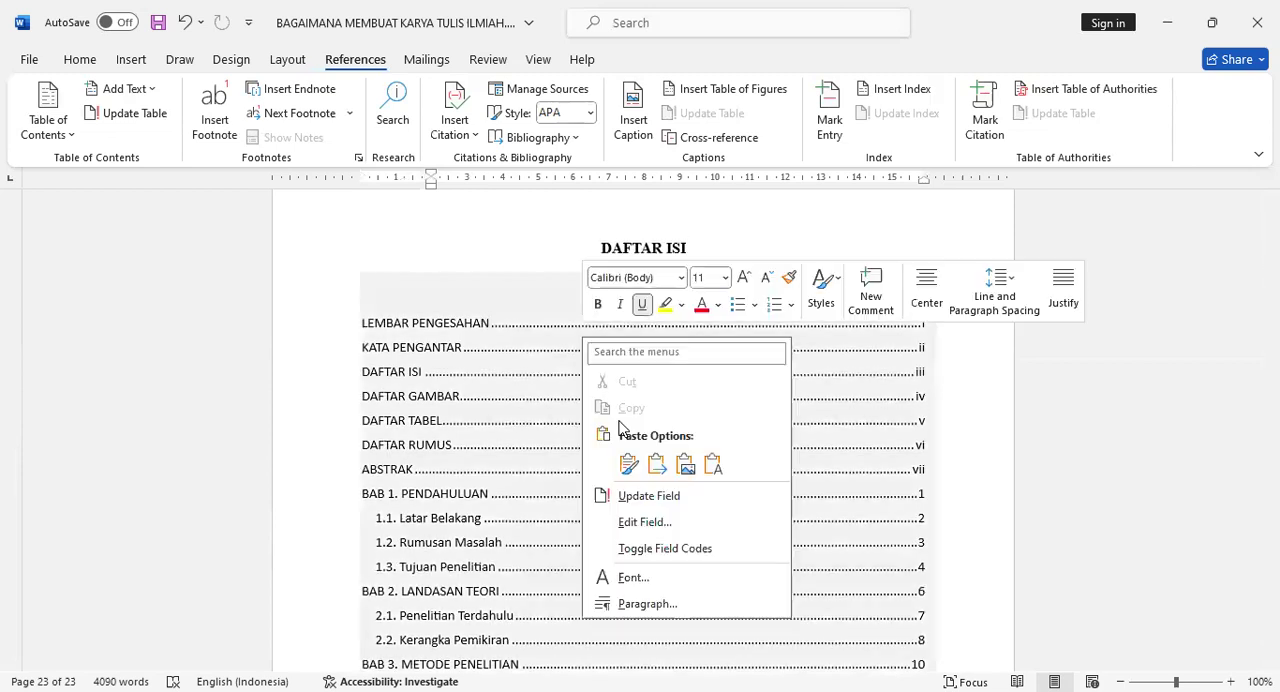
left_click(651, 500)
left_click(625, 353)
left_click(642, 380)
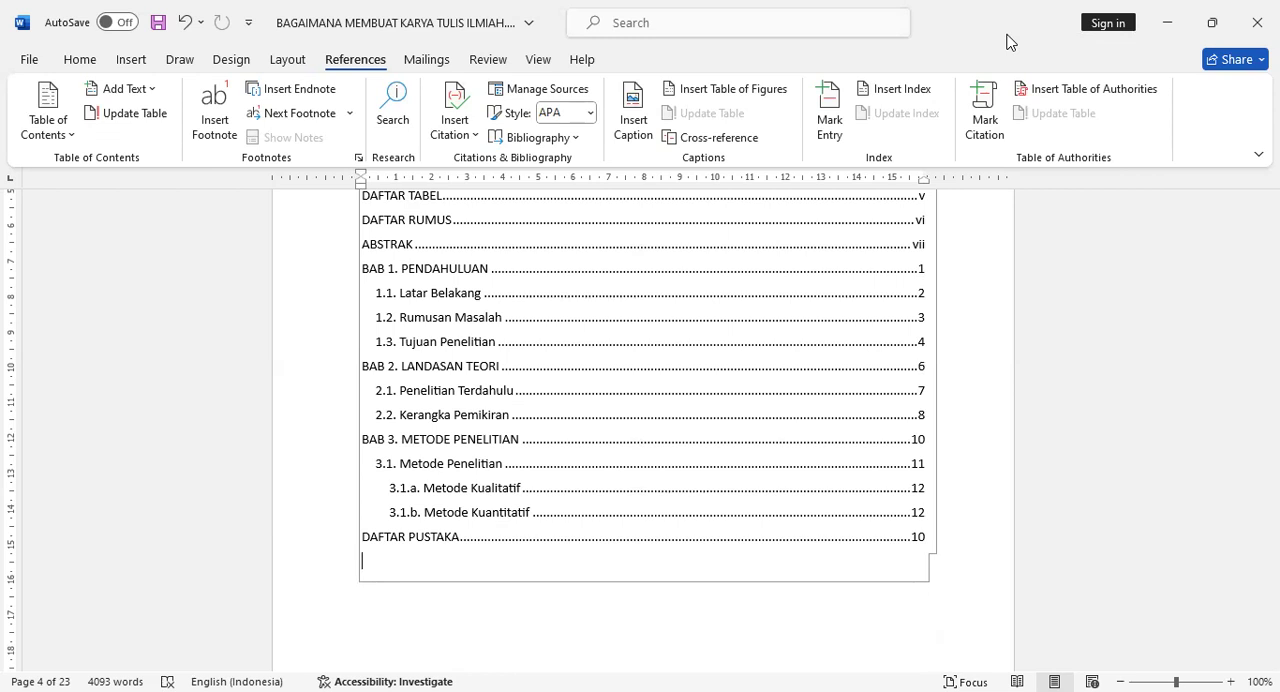
left_click(1057, 290)
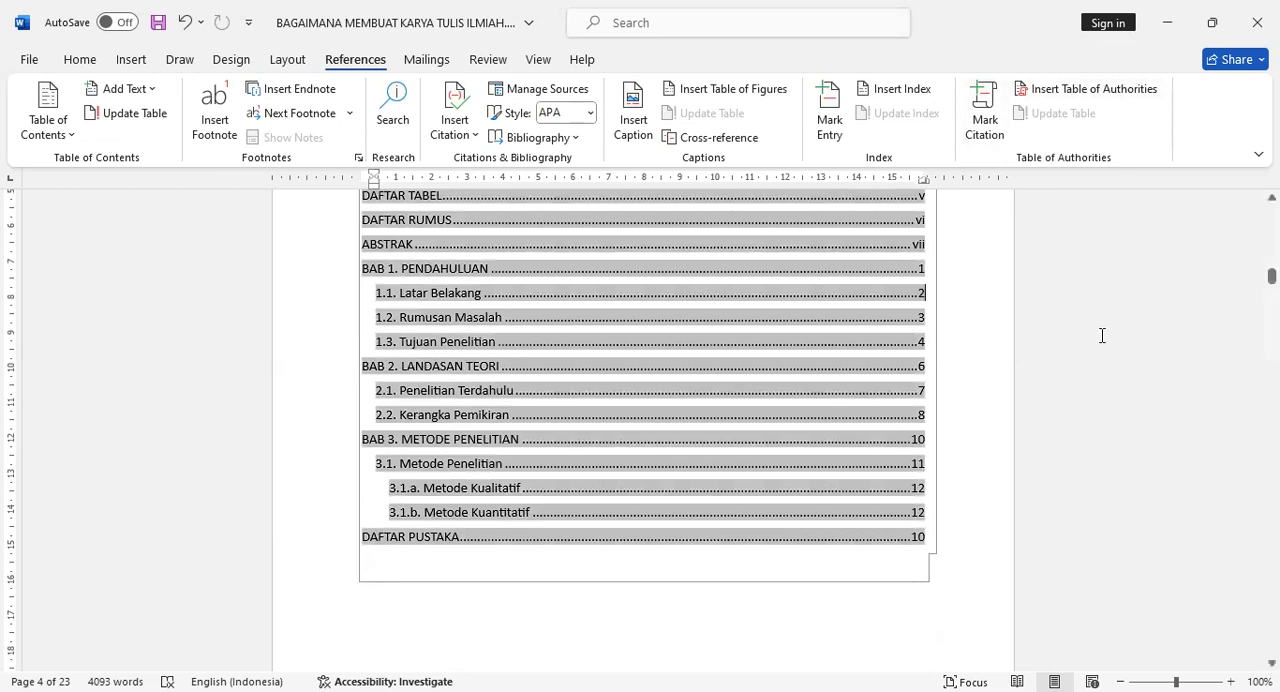
key("Up")
key("Up")
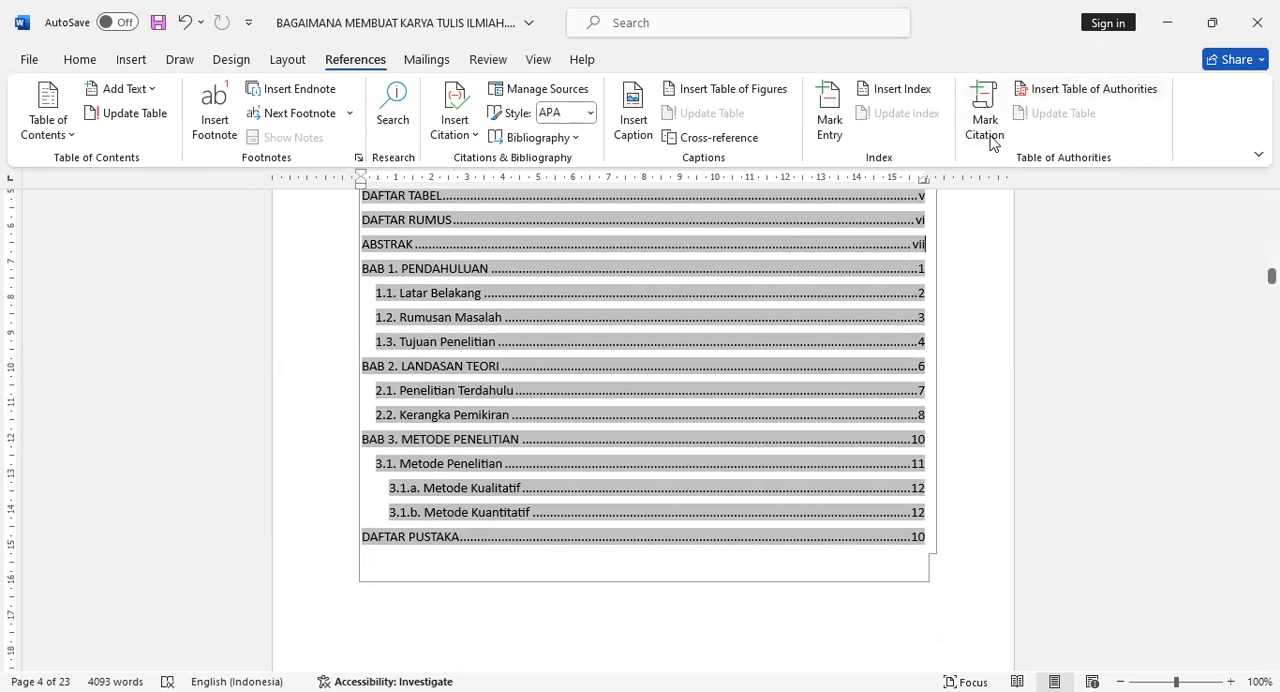